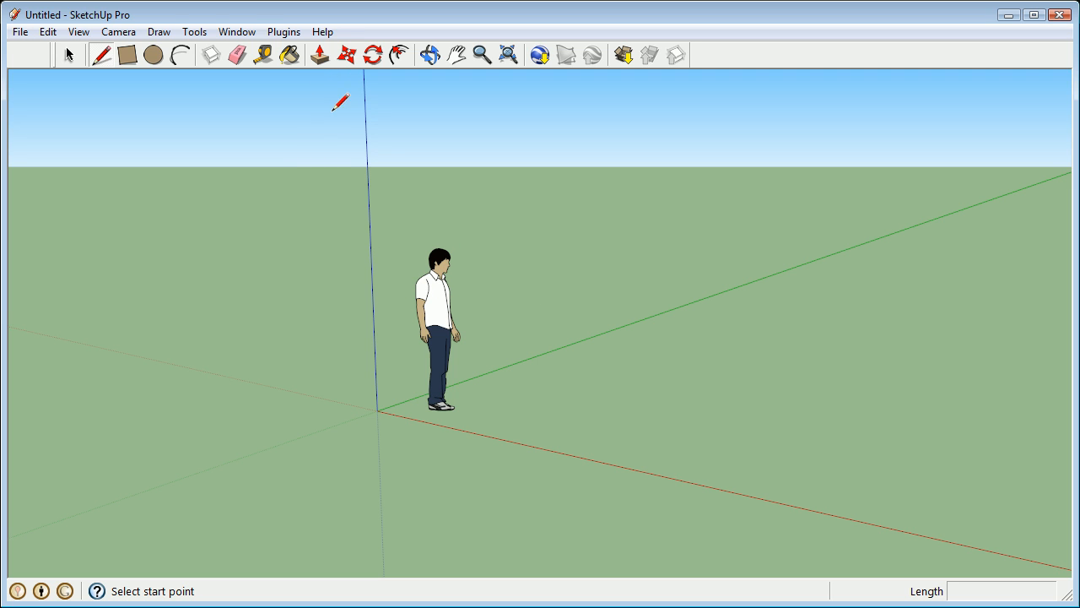
Set the default drawing template to Plan View - Feet and Inches in the preferences
left_click(239, 32)
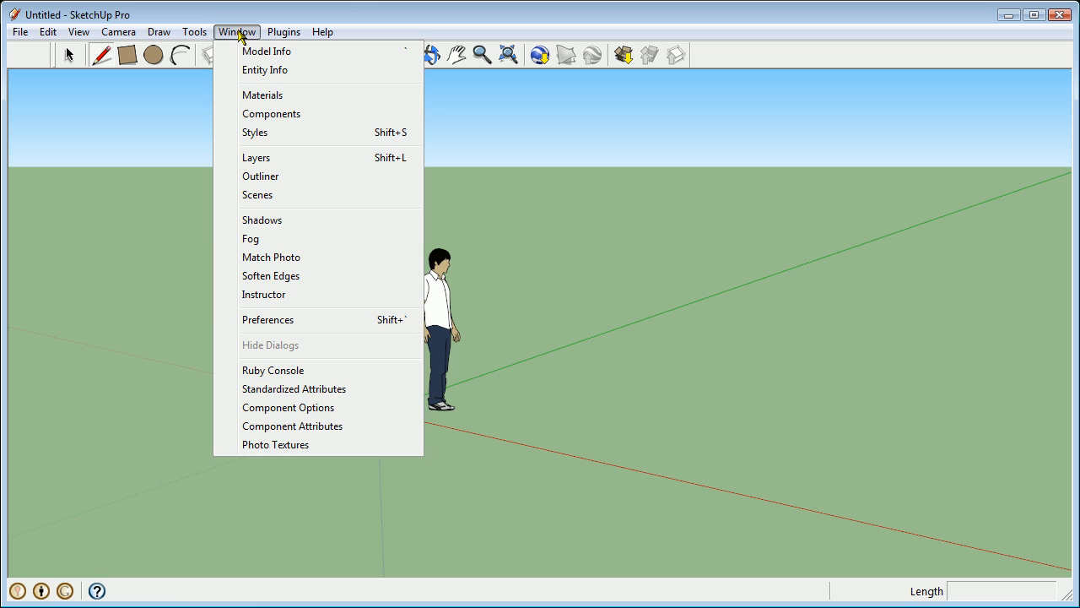
left_click(308, 321)
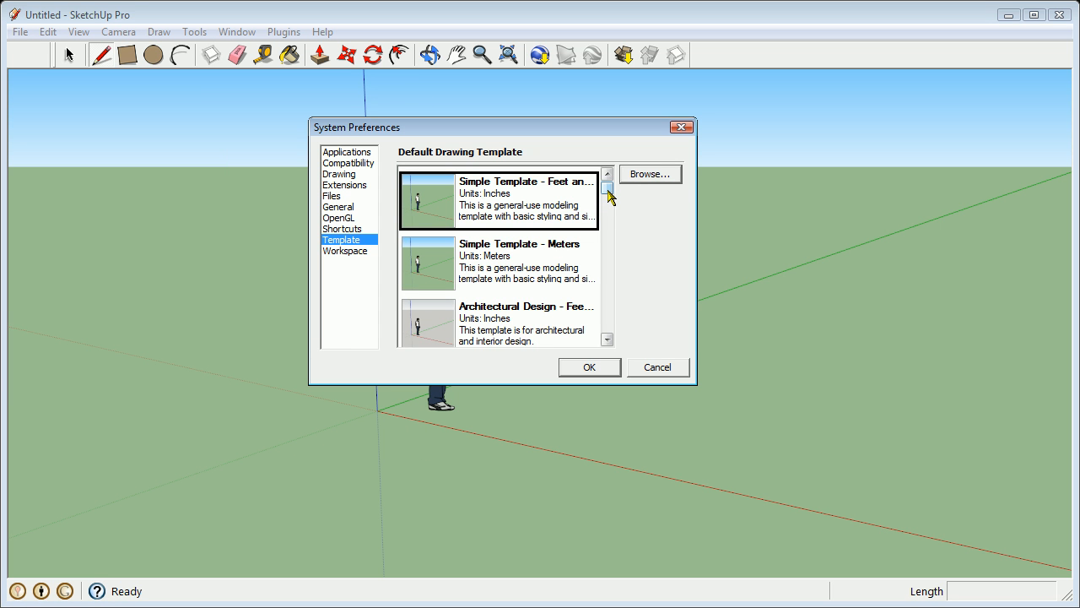
left_click_drag(608, 194, 617, 299)
left_click(532, 279)
left_click(529, 233)
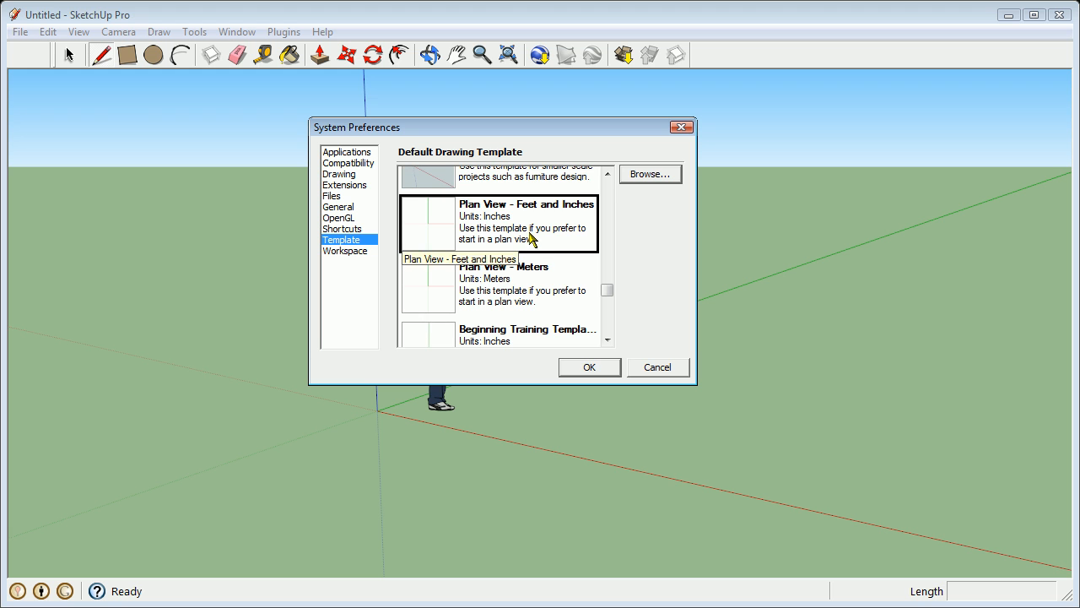
left_click(589, 367)
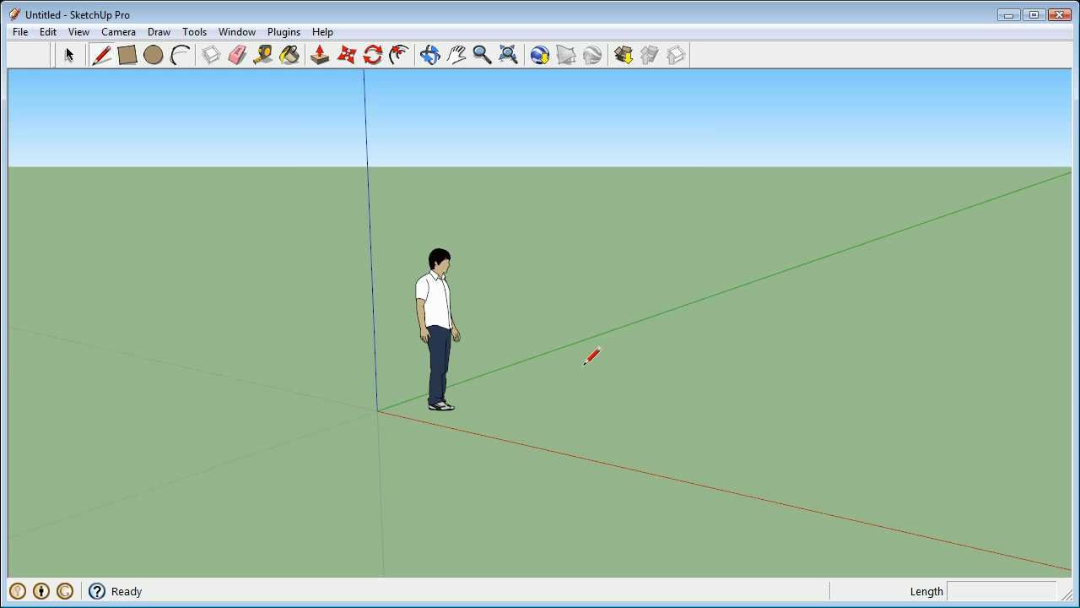
Start a new drawing based on the default plan view template
left_click(21, 32)
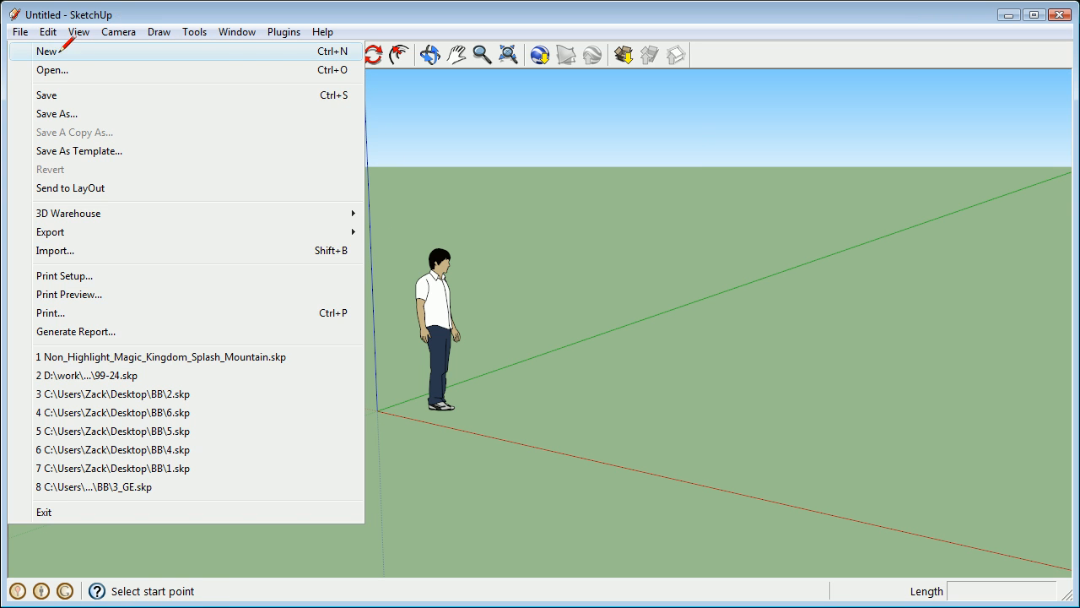
left_click(47, 51)
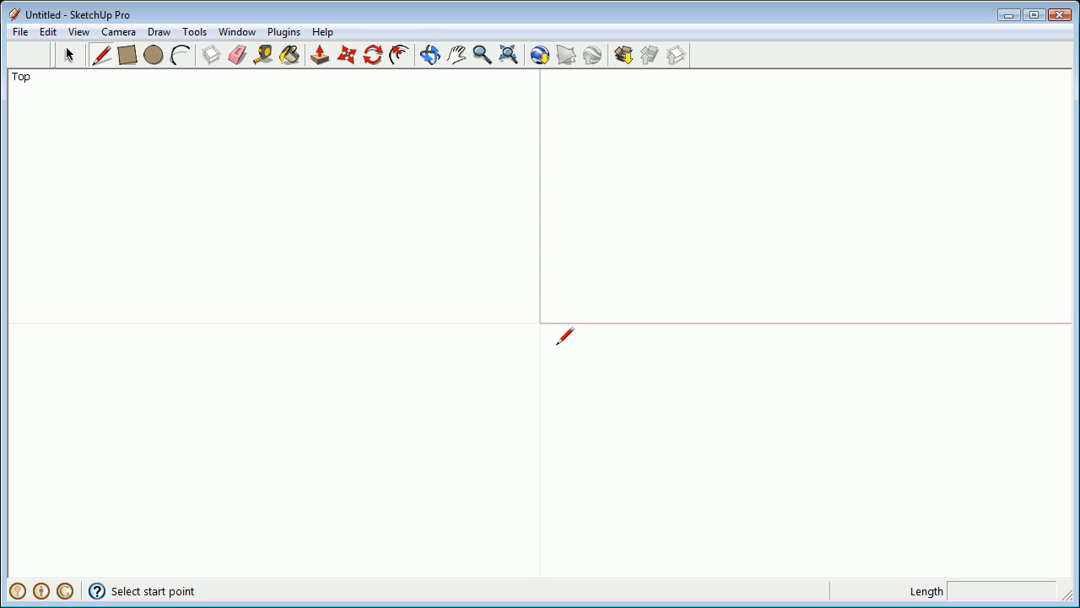
mouse_move(624, 253)
middle_mouse_down()
mouse_move(649, 261)
mouse_move(576, 302)
middle_mouse_up()
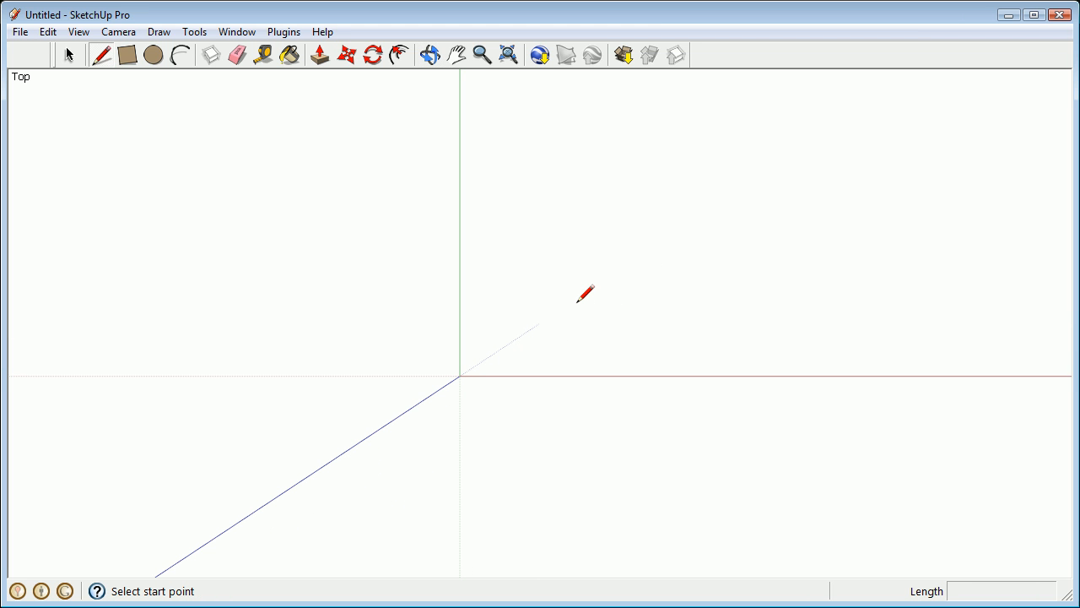
Turn on display of the Large Tool Set
left_click(78, 32)
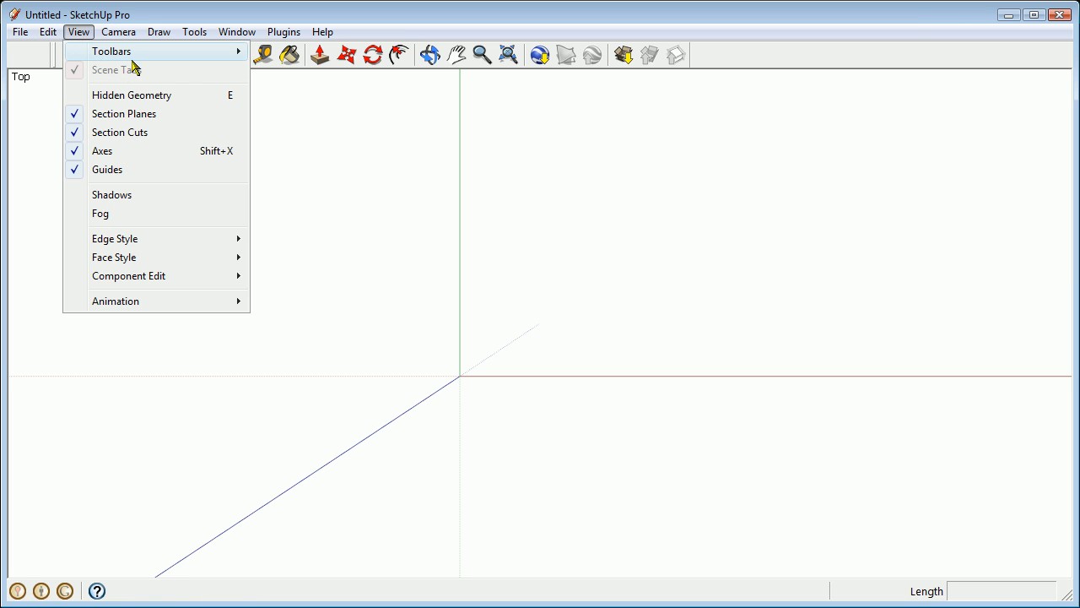
mouse_move(142, 59)
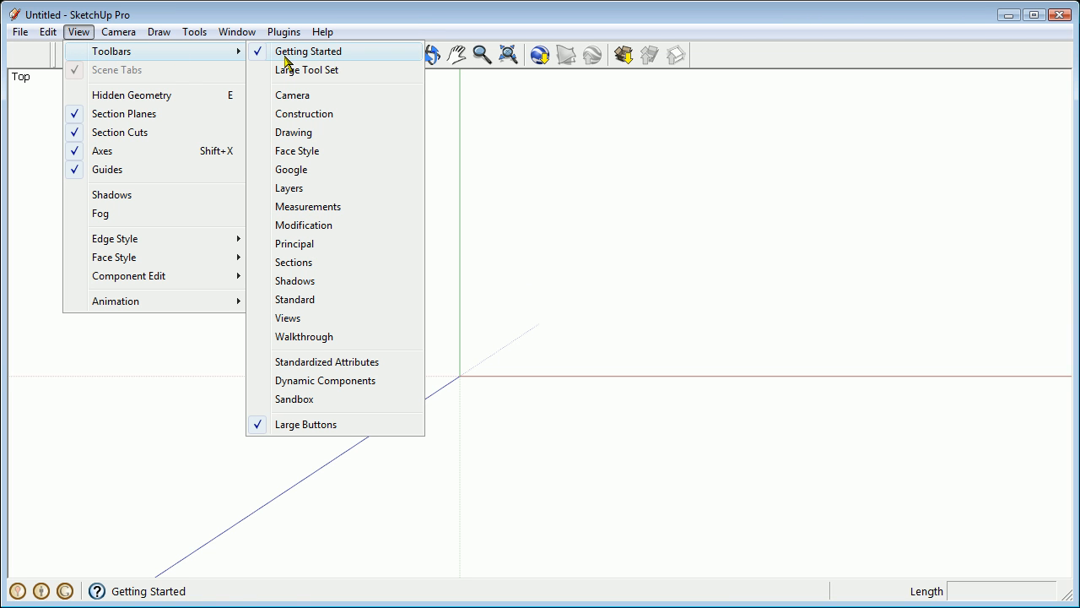
left_click(314, 73)
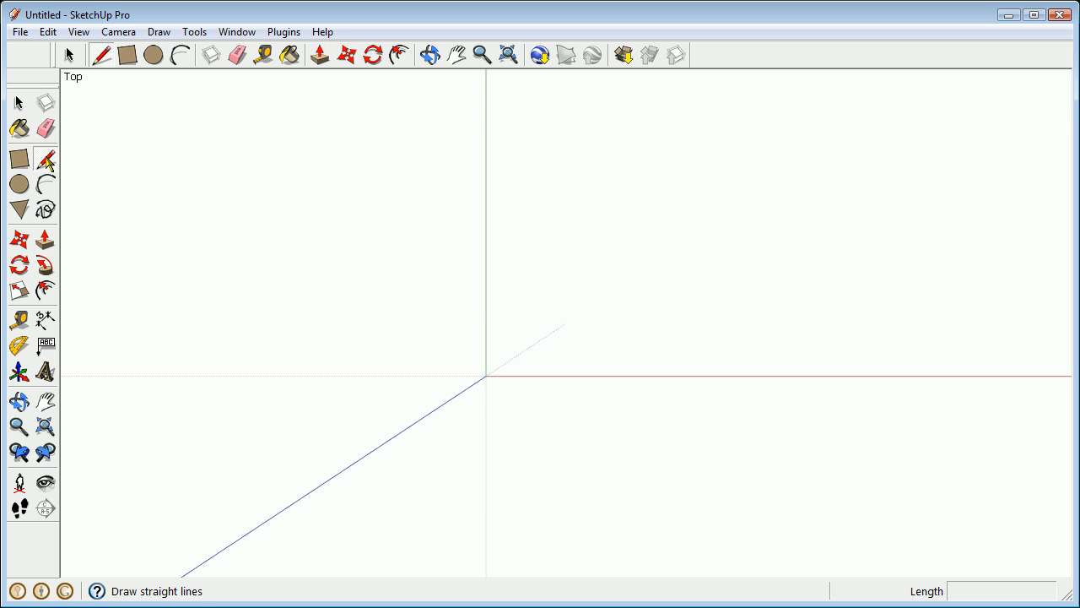
Draw a closed rectangle about 14' 9" by 7' 2" with the Line tool, above the red axis and beside the green axis
left_click(538, 164)
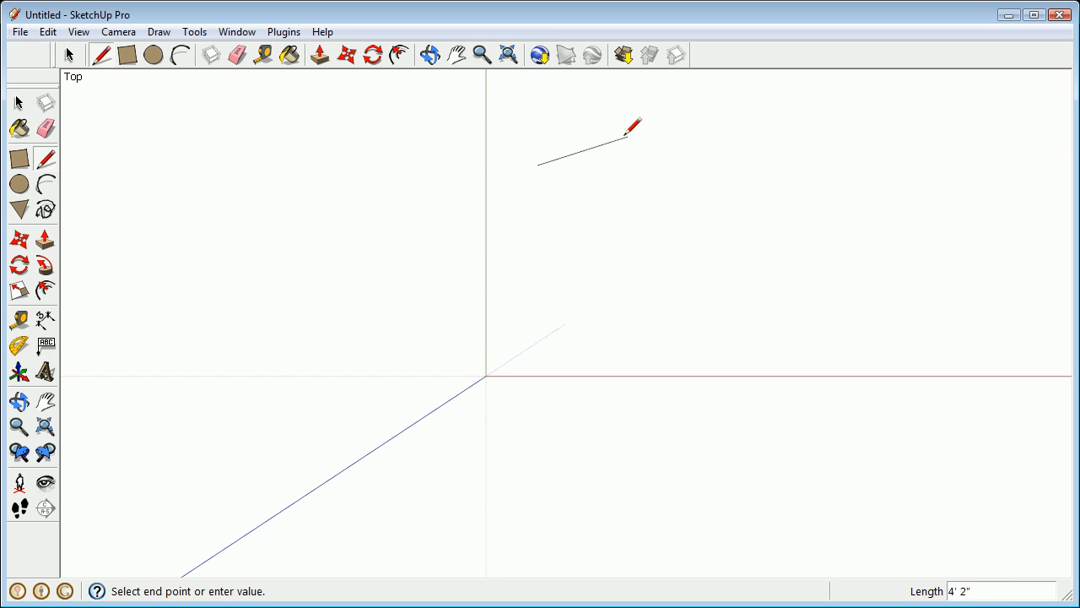
left_click(872, 164)
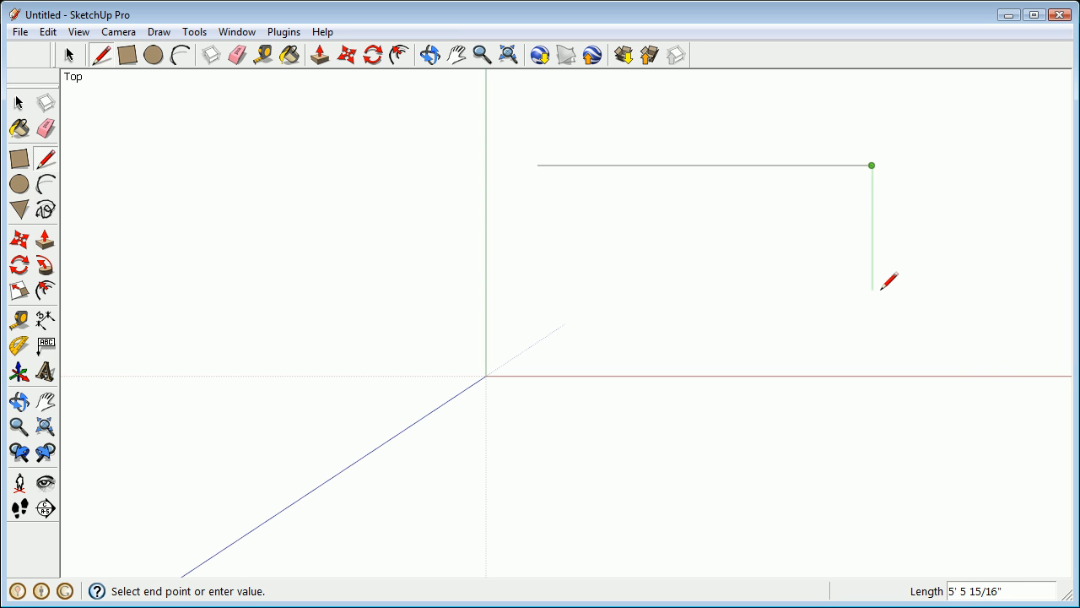
left_click(875, 328)
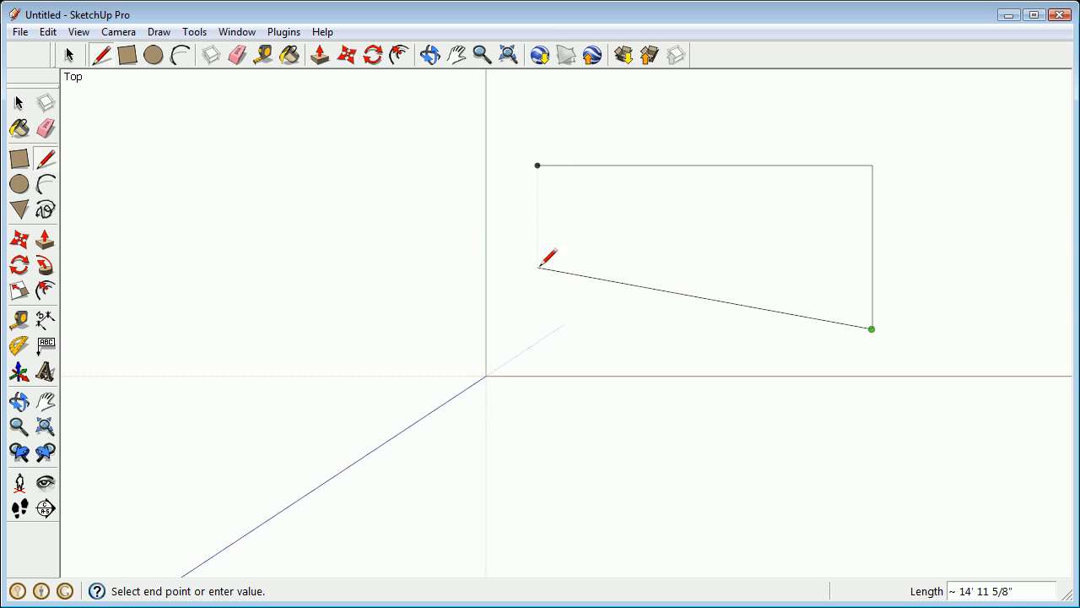
left_click(538, 328)
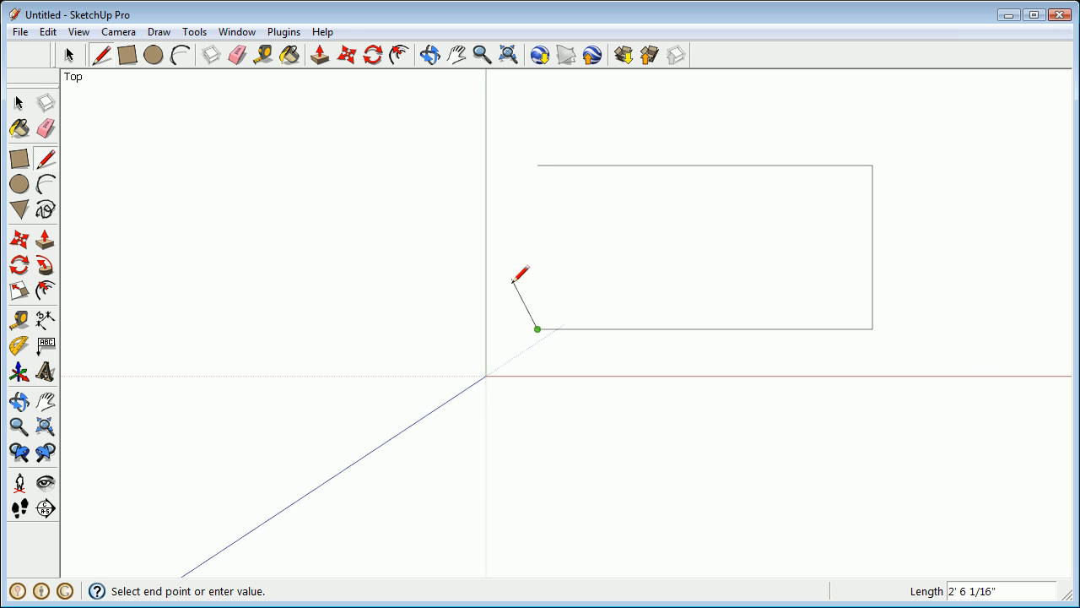
left_click(537, 165)
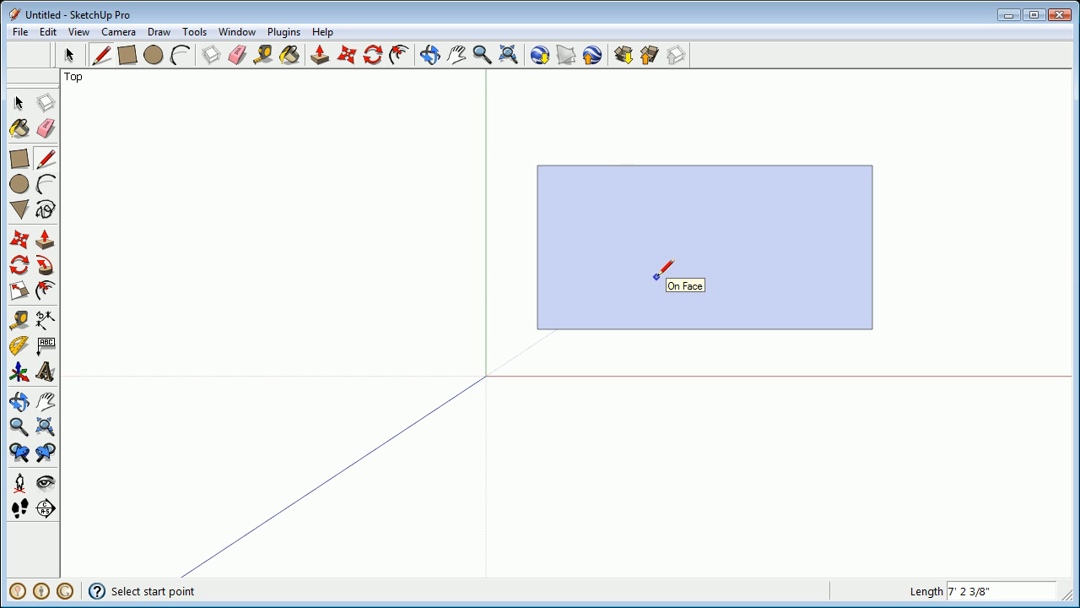
Erase the rectangle's upper edge and redraw it with the Line tool between the two open corners
key("e")
left_click(663, 168)
middle_click_drag(779, 204, 642, 210, "shift")
scroll(644, 211, "up", 3)
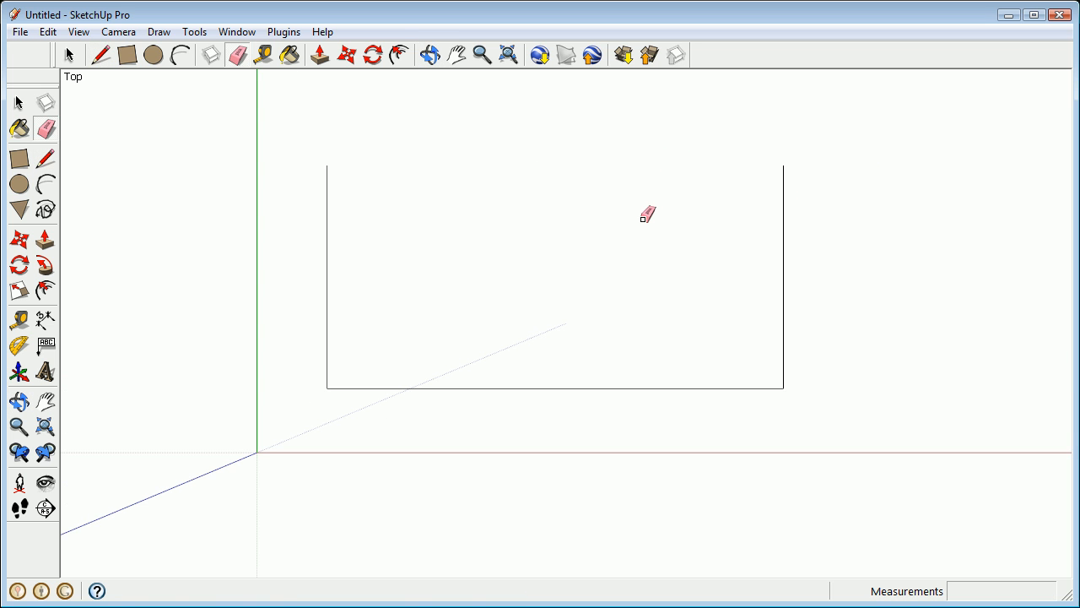
key("l")
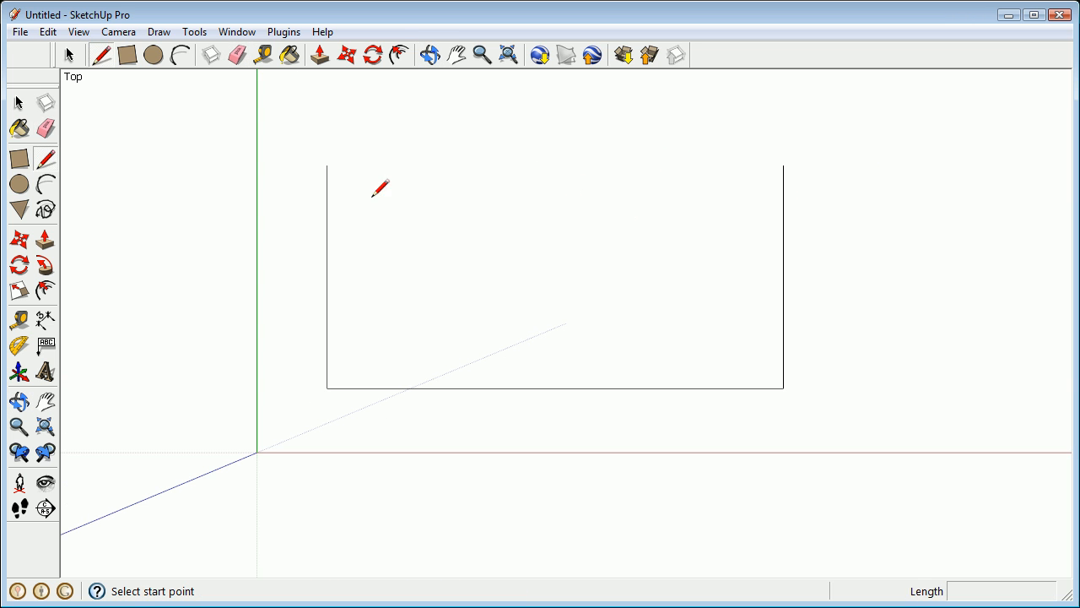
left_click(327, 165)
left_click(785, 165)
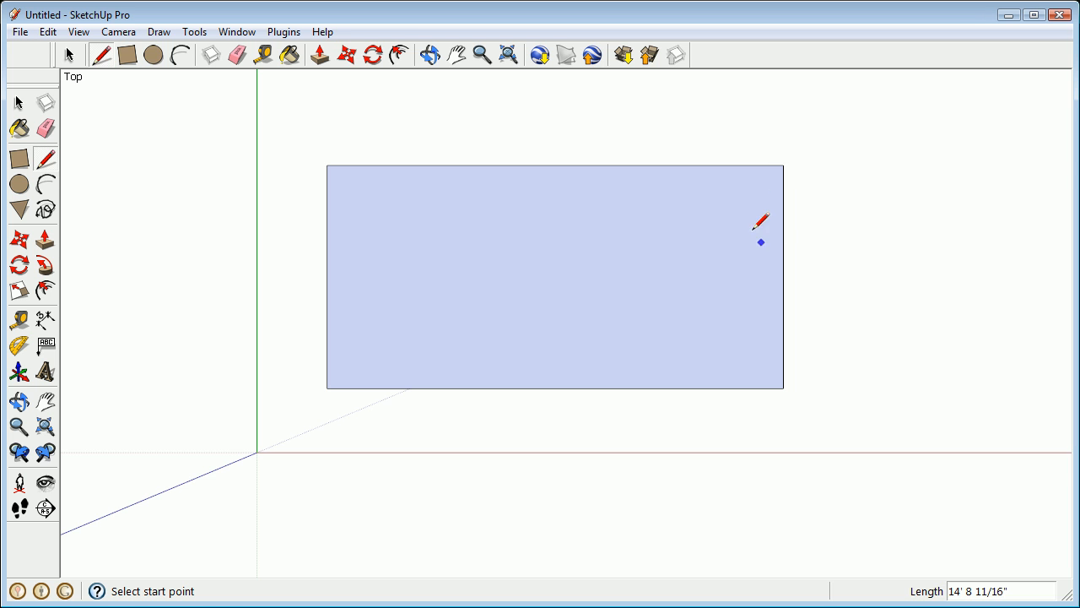
Draw a second rectangle about 14' 8" by 11' beside the first one with the Rectangle tool
middle_click_drag(629, 250, 595, 248, "shift")
scroll(526, 249, "down", 4)
middle_click_drag(526, 248, 362, 265, "shift")
left_click(20, 159)
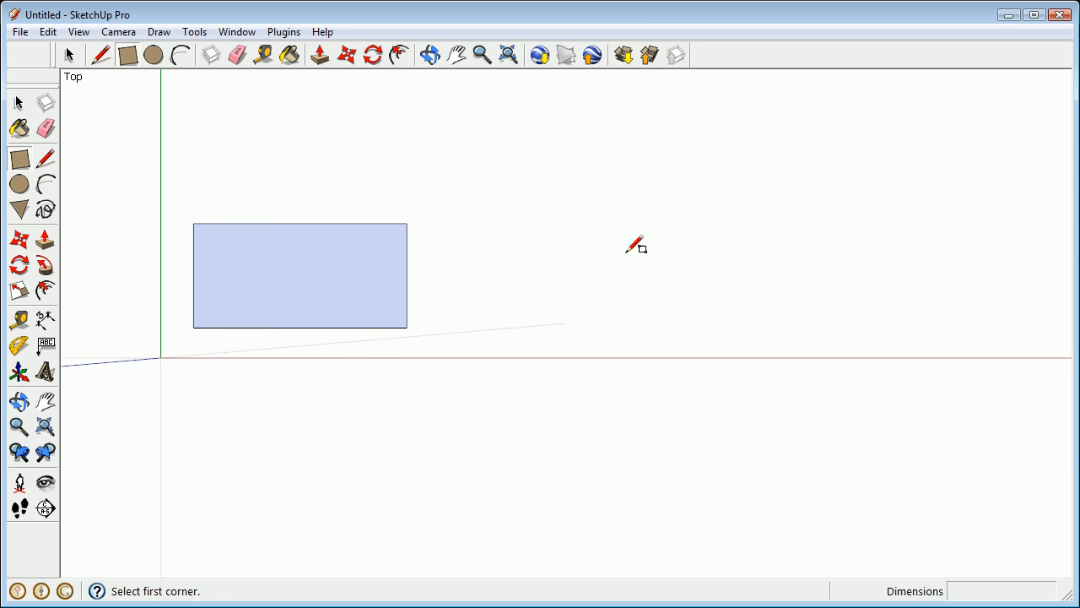
left_click(479, 184)
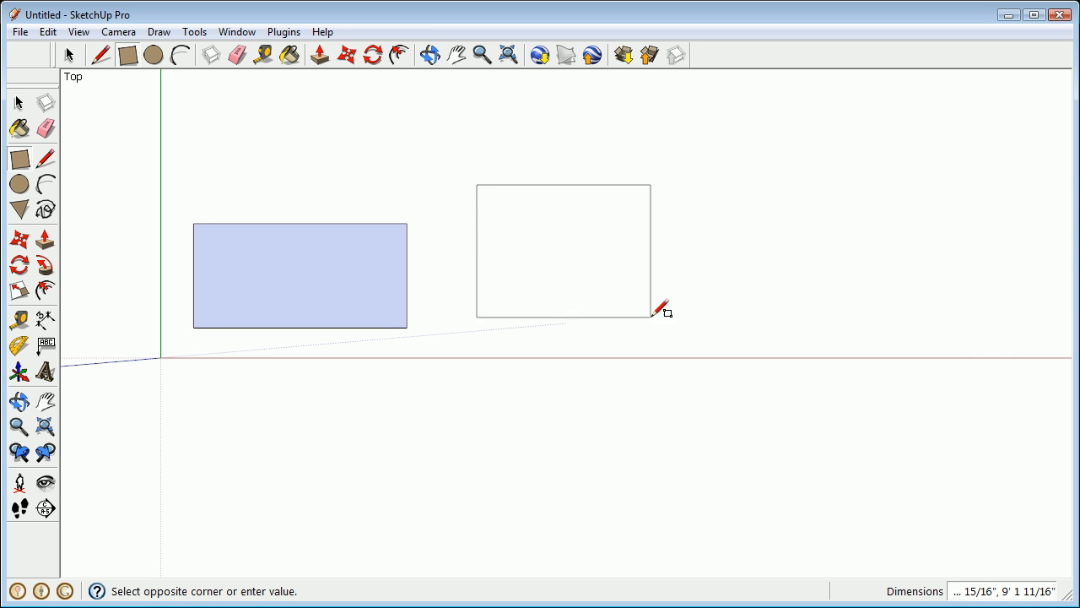
left_click(690, 344)
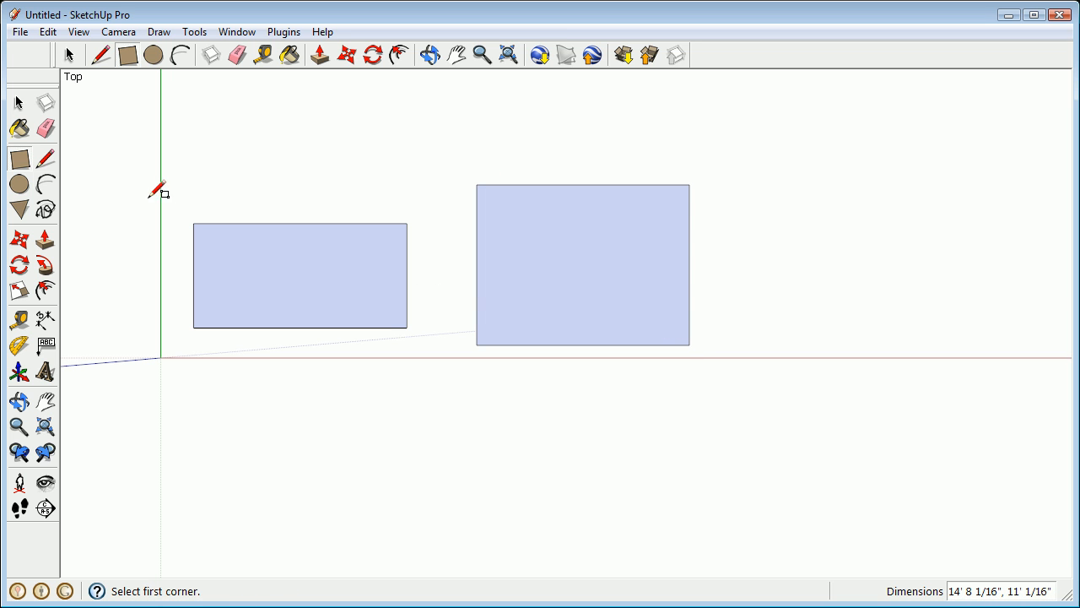
Draw a 24-sided circle with a radius of about 5' 3" below the first rectangle
left_click(19, 184)
left_click(296, 442)
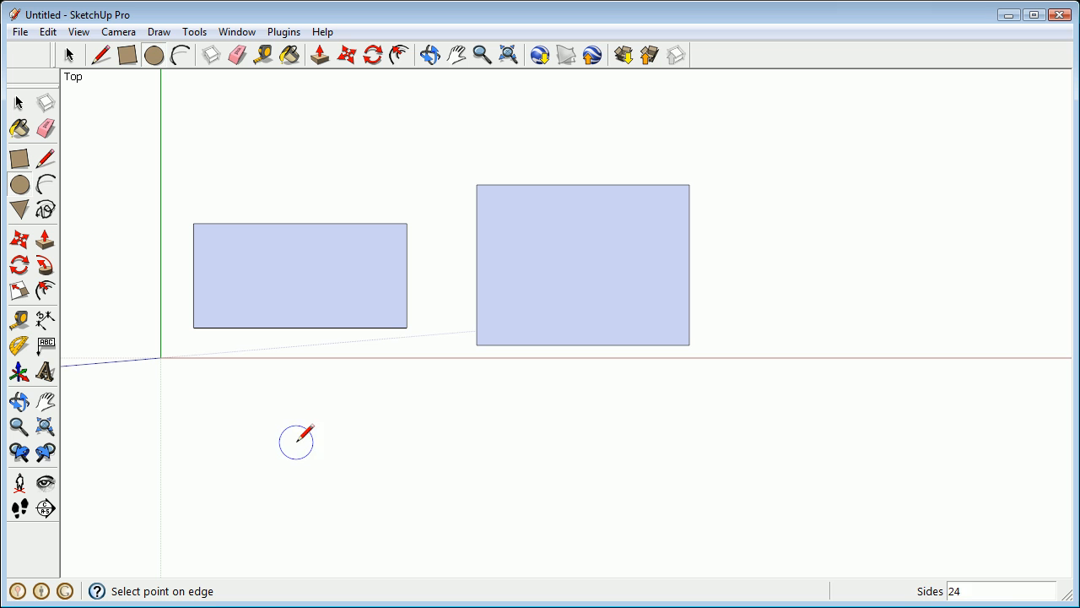
left_click(365, 473)
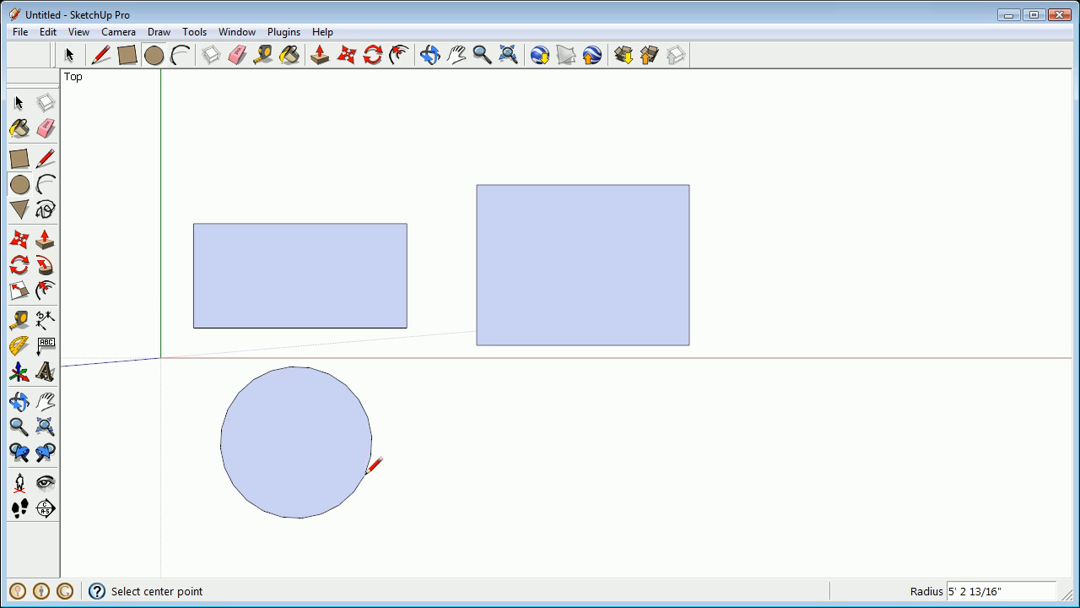
Draw a six-sided polygon beside the circle and set its radius to 9 inches
left_click(19, 209)
left_click(547, 485)
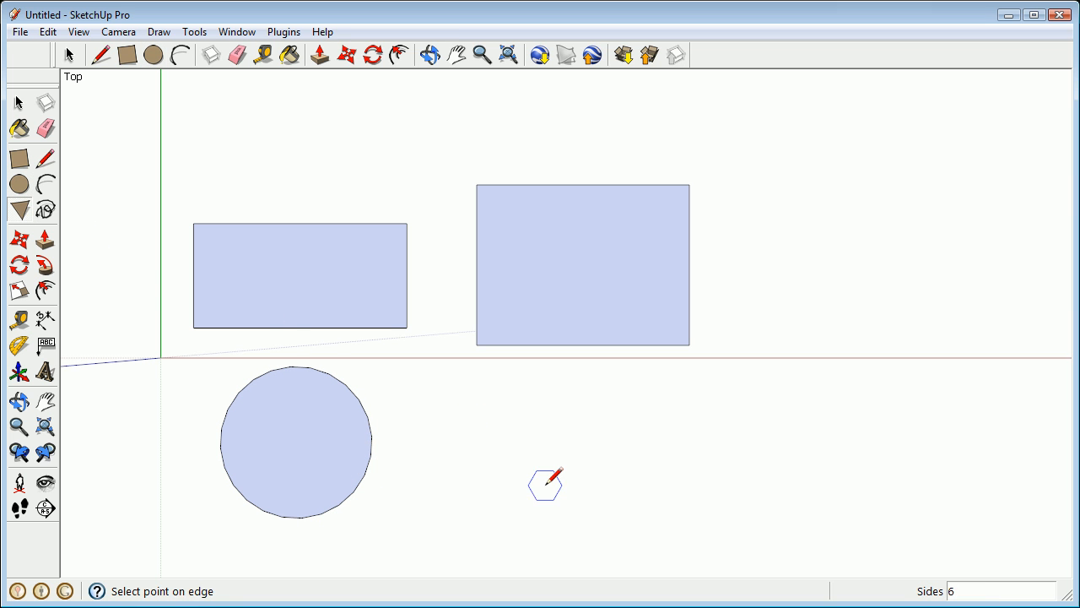
left_click(632, 485)
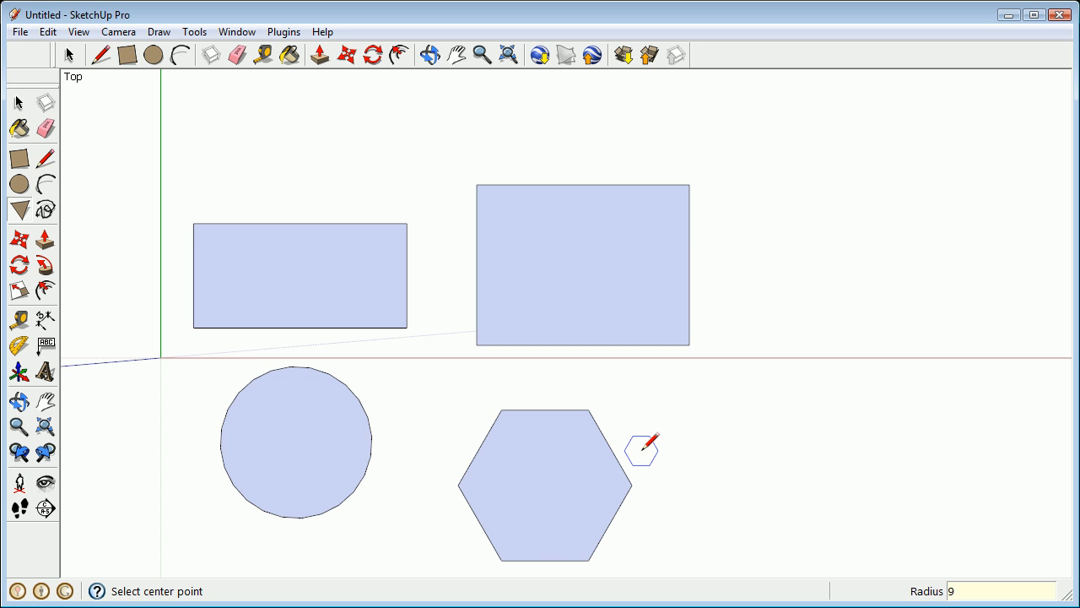
key("Return")
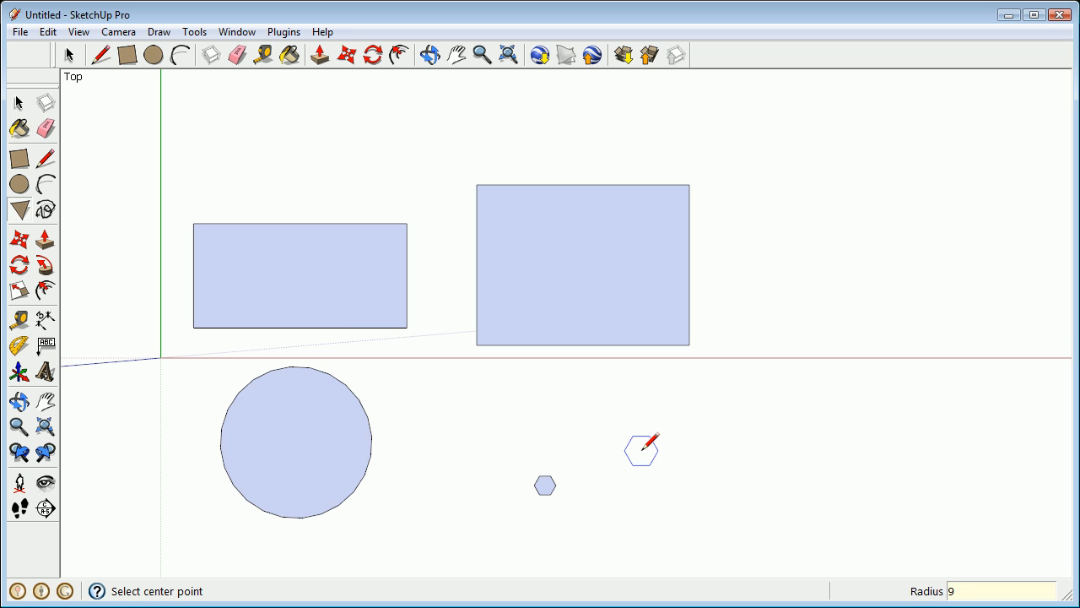
Draw a rectangle about 6' 7" deep beside the line-drawn rectangle, leaving a gap between them
scroll(560, 488, "up", 3)
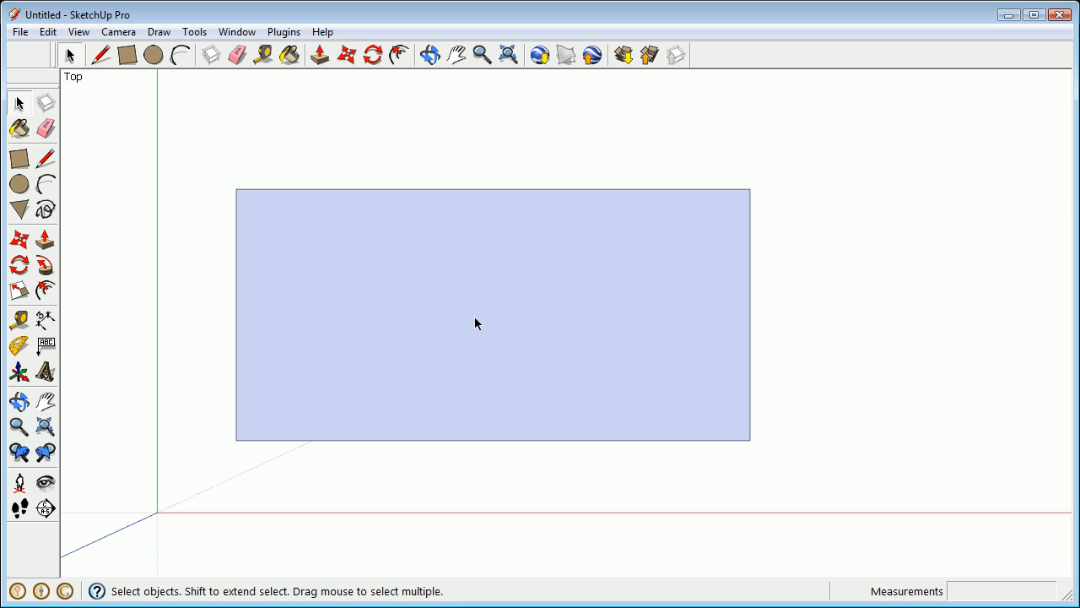
scroll(446, 344, "down", 3)
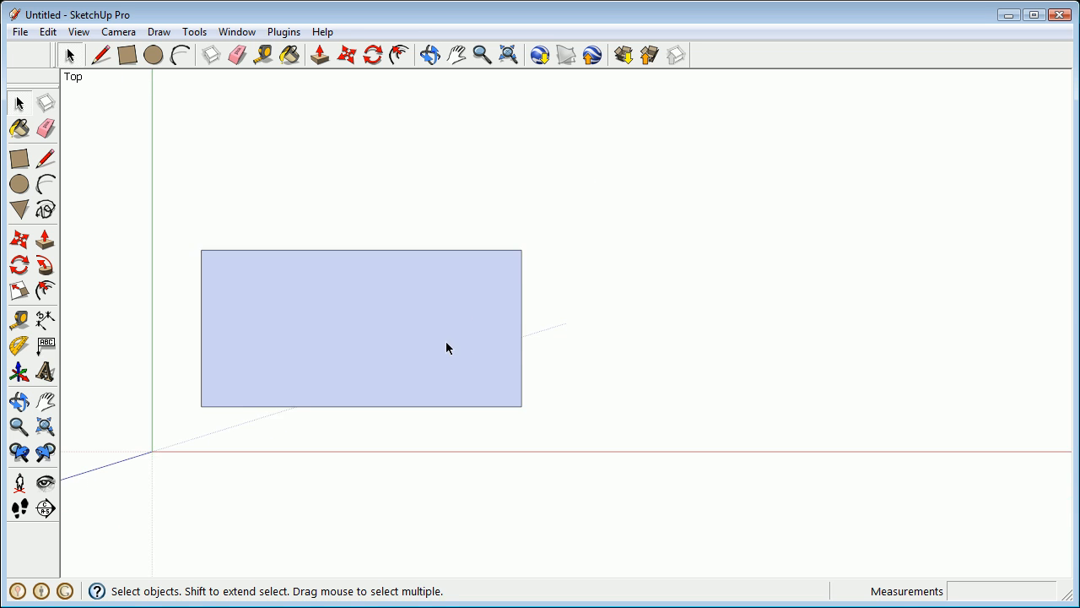
key("r")
left_click(671, 266)
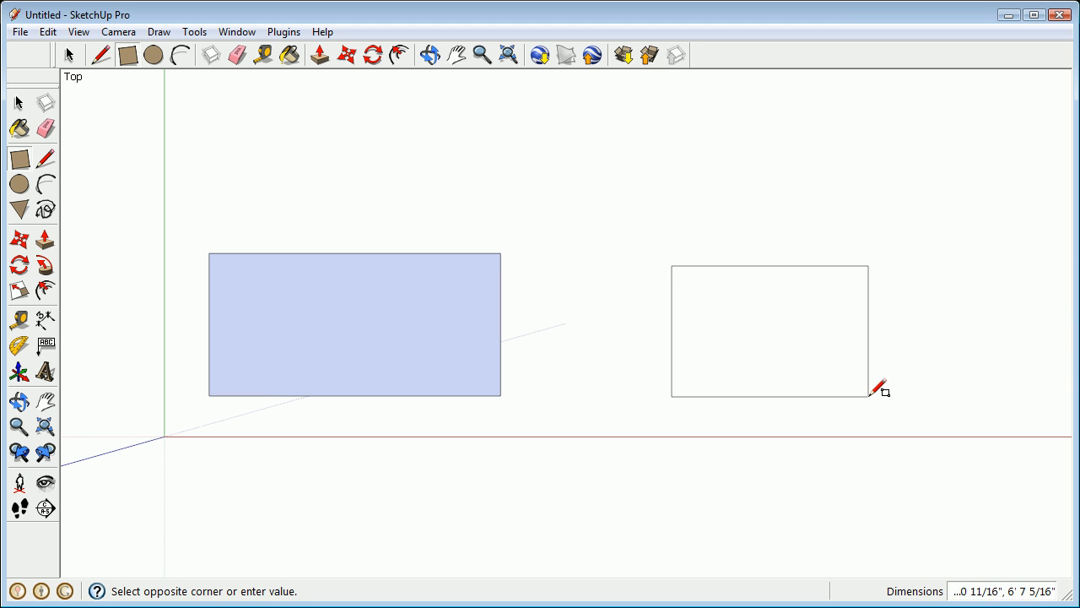
left_click(871, 388)
Draw a circle with a radius of 5' on the far side of the new rectangle
mouse_move(844, 370)
middle_mouse_down("shift")
mouse_move(655, 318)
mouse_move(617, 345)
mouse_move(639, 377)
middle_mouse_up("shift")
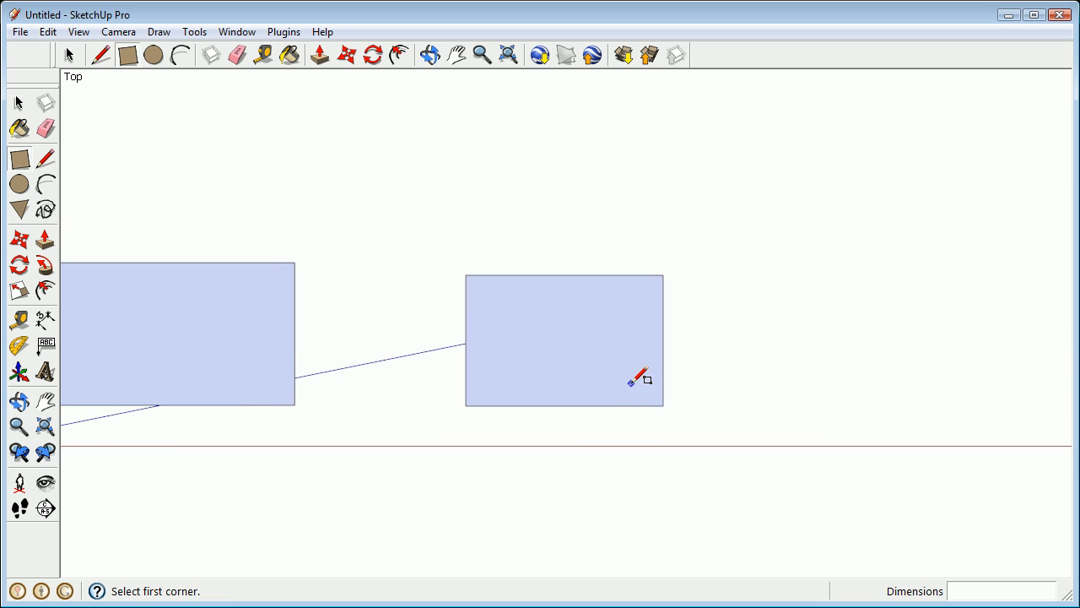
left_click(20, 184)
middle_click_drag(699, 385, 454, 365, "shift")
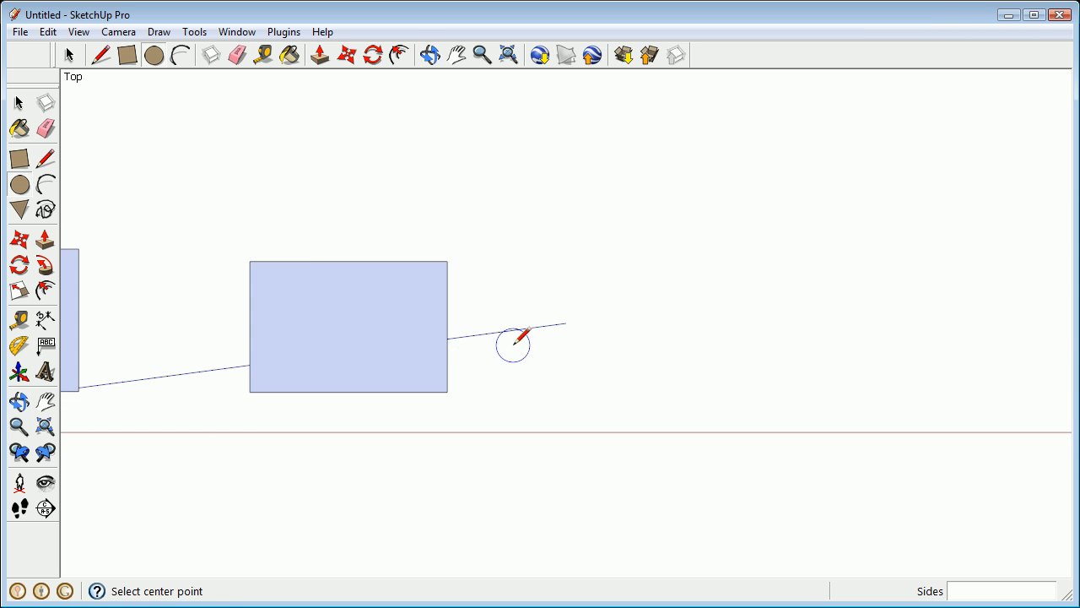
left_click(649, 297)
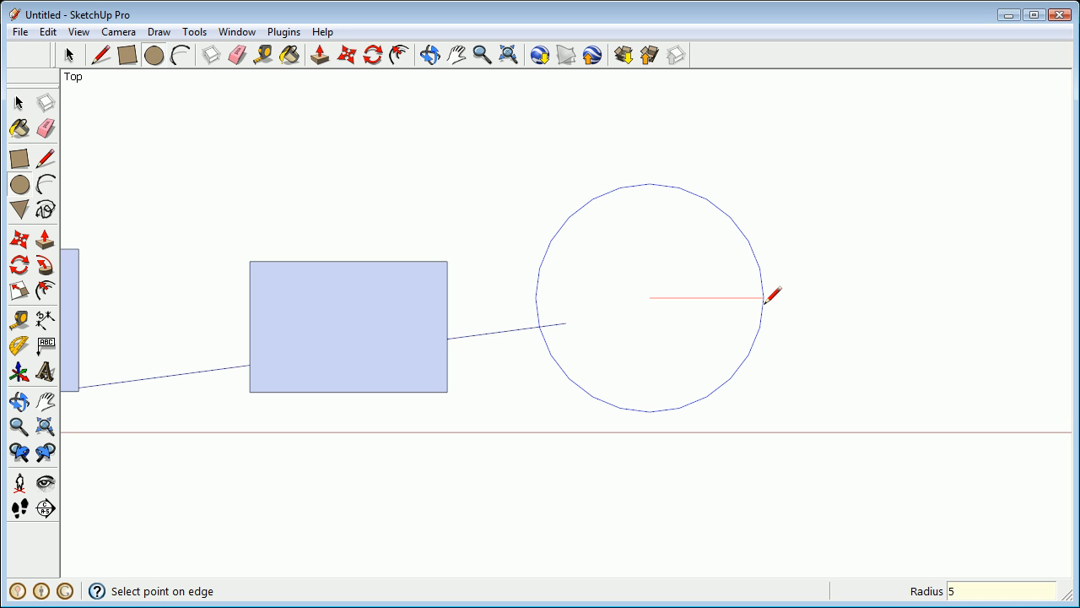
key("Return")
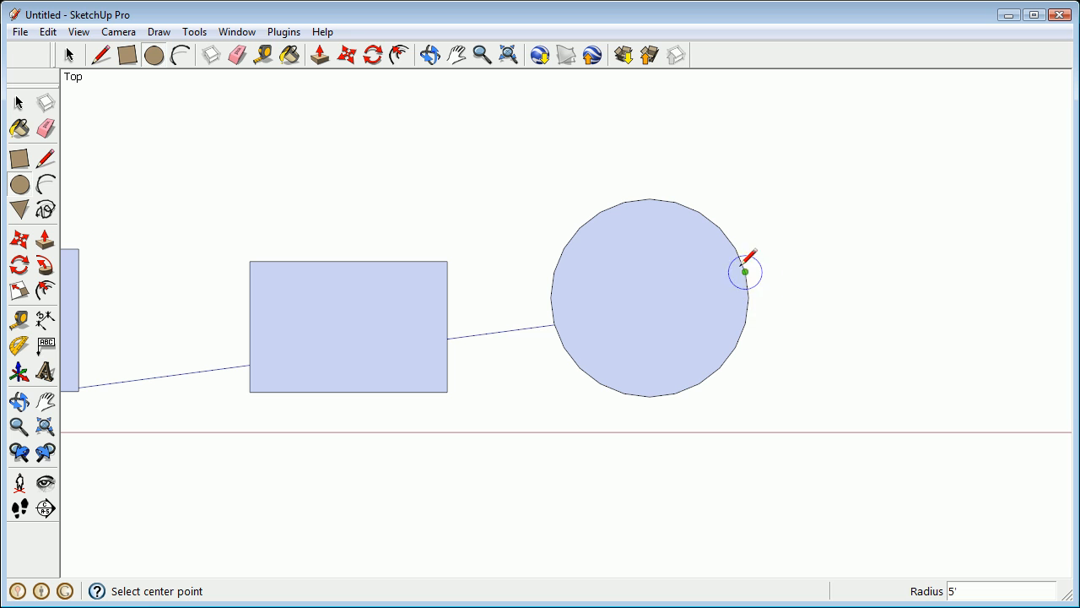
Open the 5' circle's entity info and change its segment count to 18, to 9, and finally to 90
right_click(676, 202)
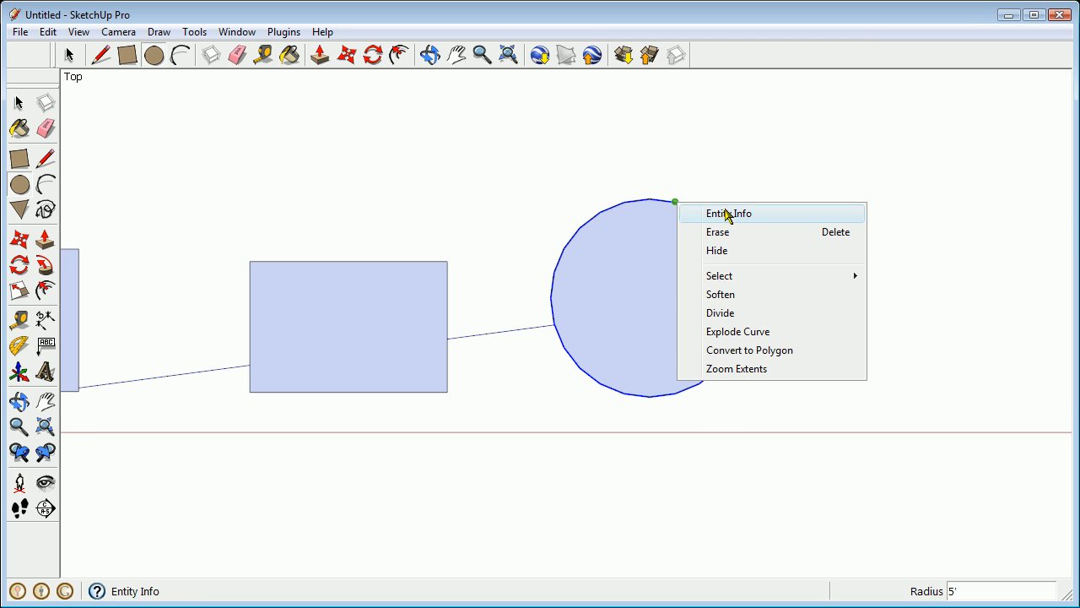
right_click(634, 203)
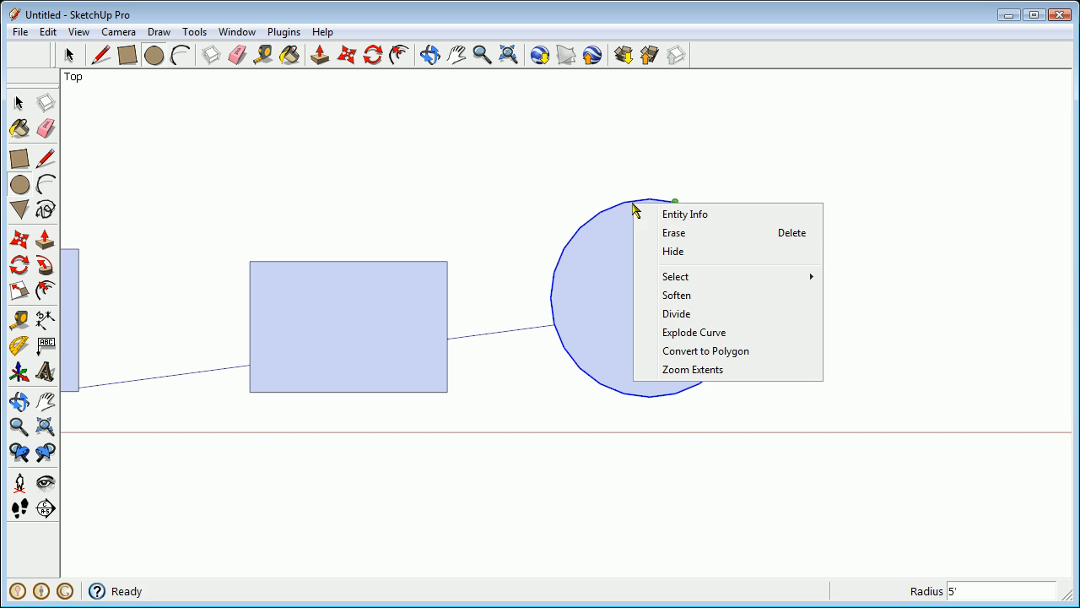
left_click(685, 216)
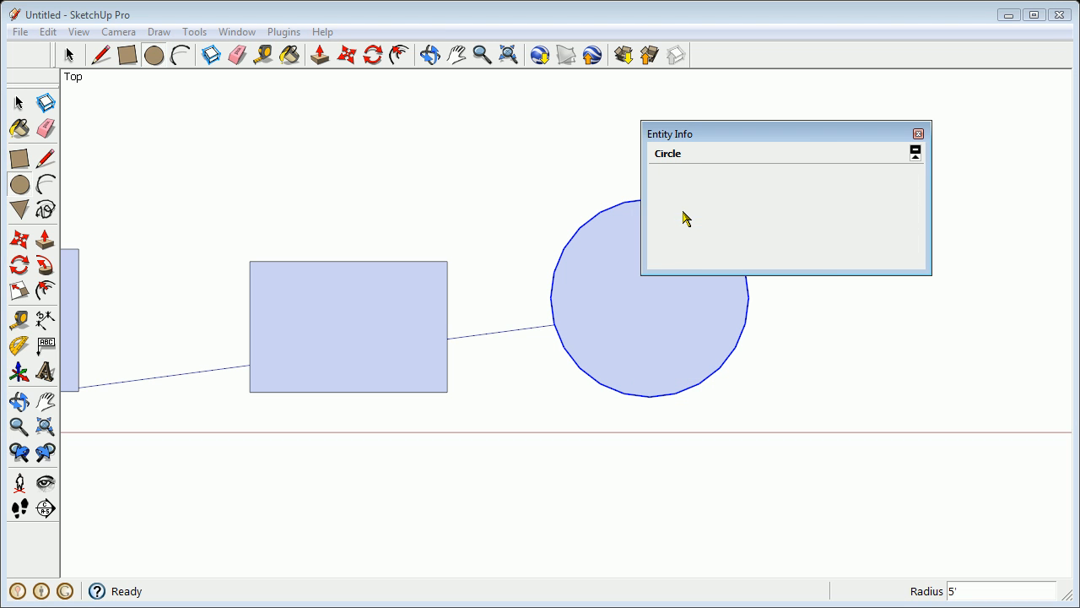
left_click_drag(745, 135, 846, 96)
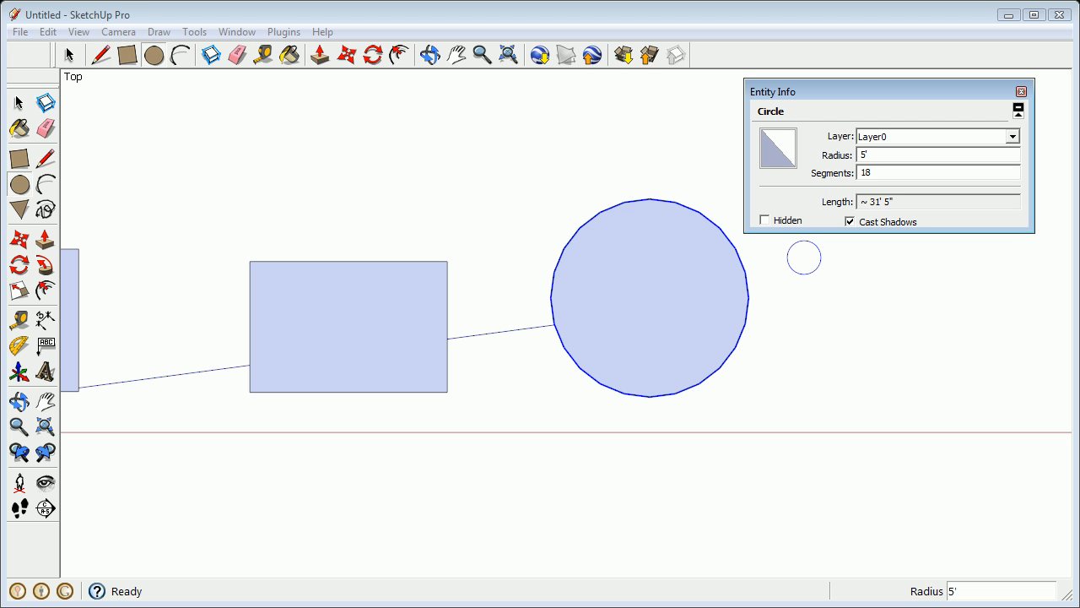
key("Return")
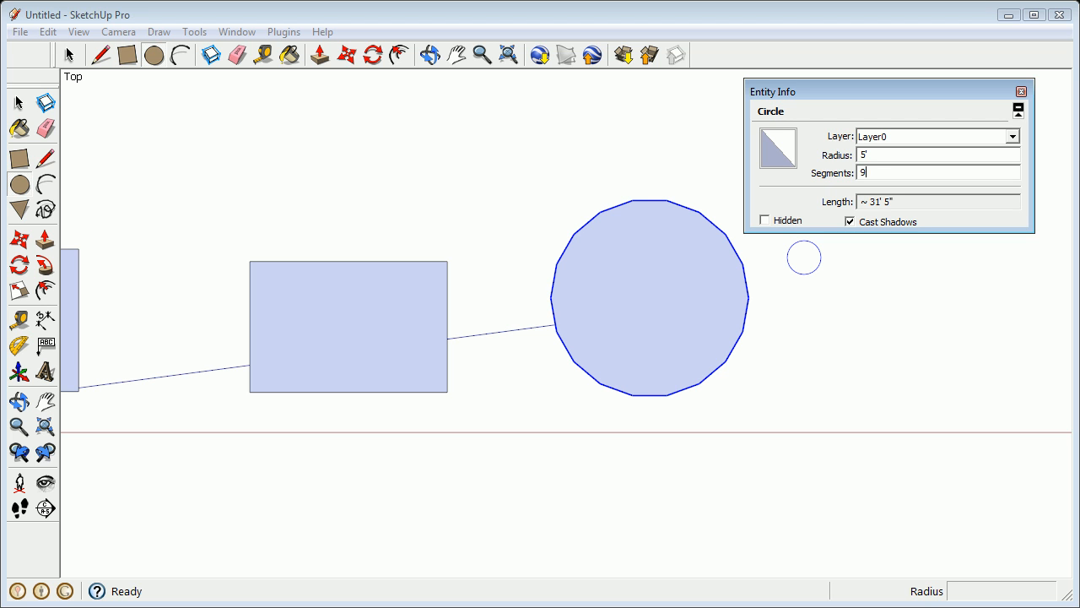
type("9")
key("Return")
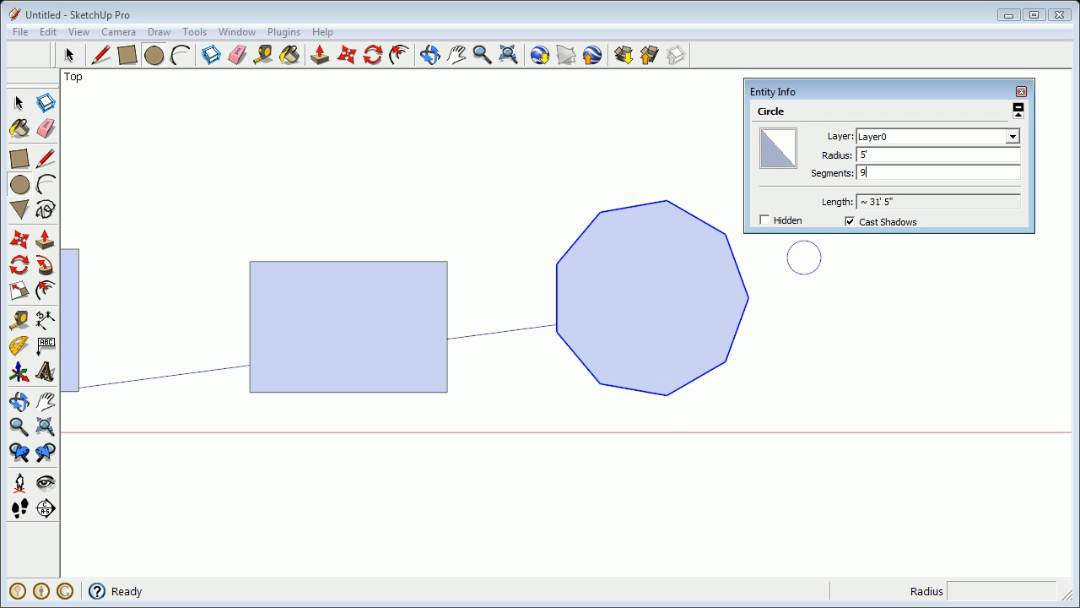
type("0")
key("Return")
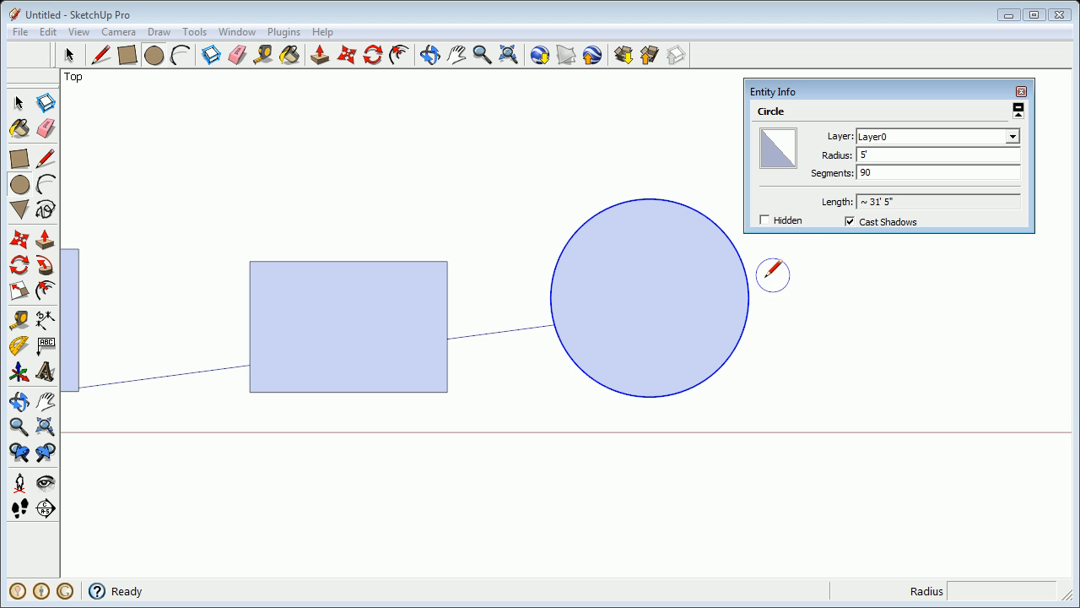
Draw a six-sided polygon with a radius of about 5' beyond the 90-segment circle
left_click(19, 209)
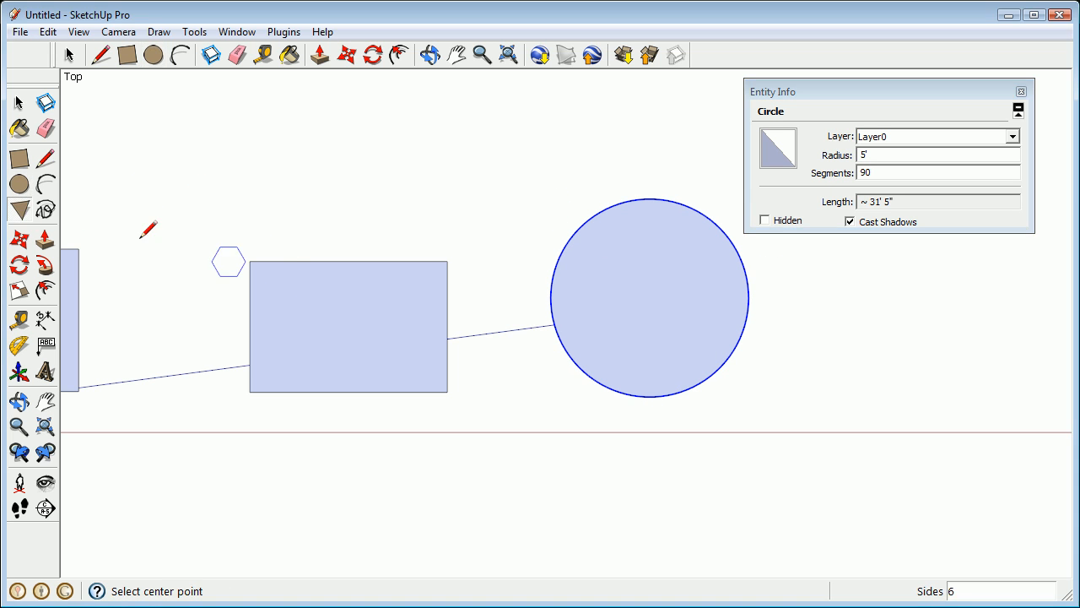
mouse_move(557, 367)
middle_mouse_down()
mouse_move(585, 329)
mouse_move(525, 299)
middle_mouse_up()
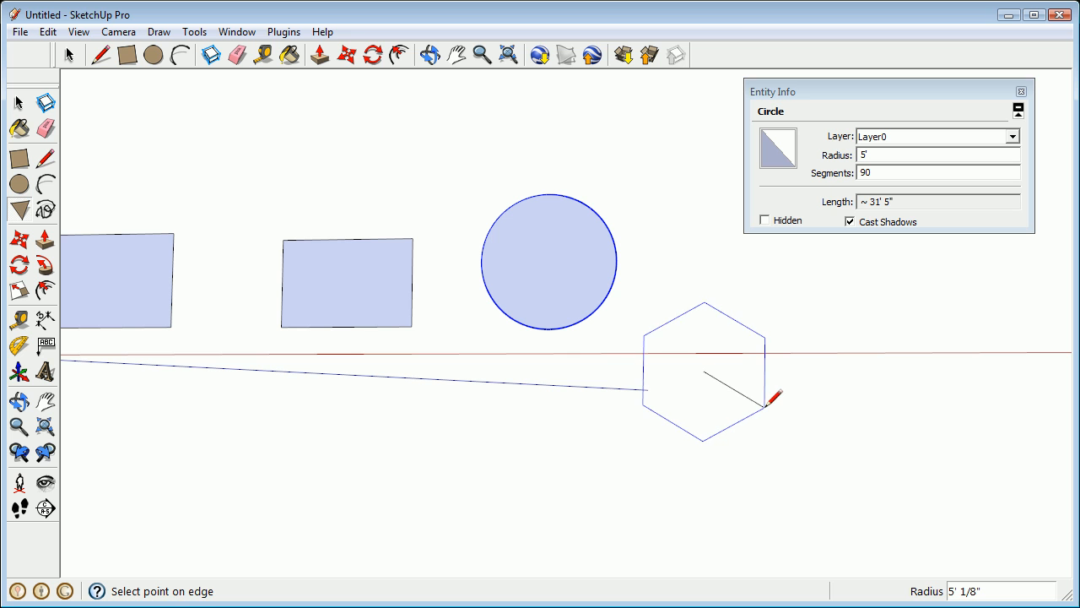
left_click(767, 405)
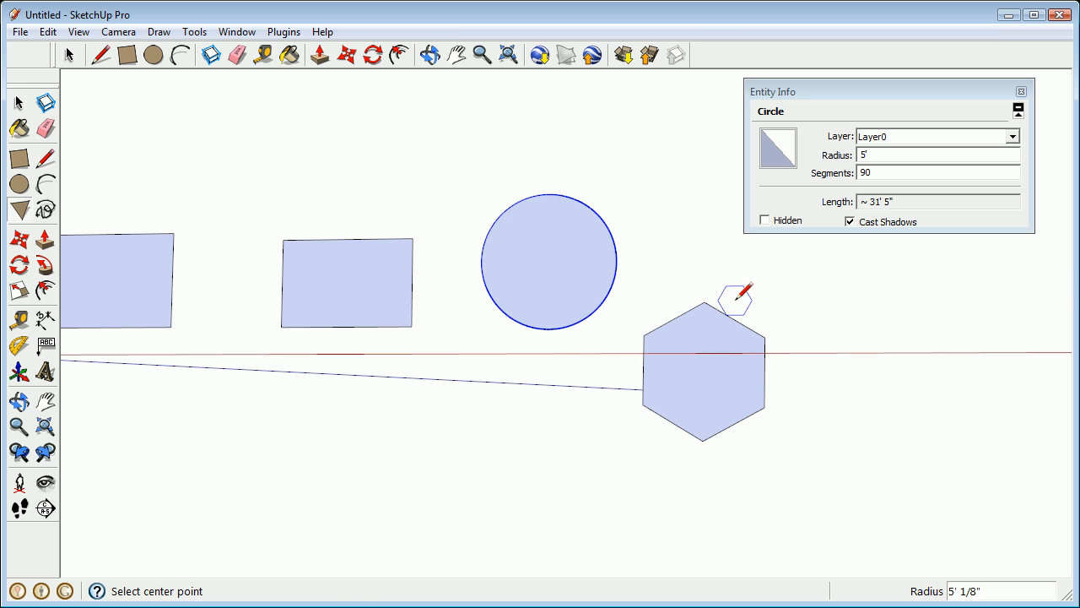
Select the hexagon's face and outline to inspect its area, radius and segment count in the entity info
key("space")
double_click(731, 354)
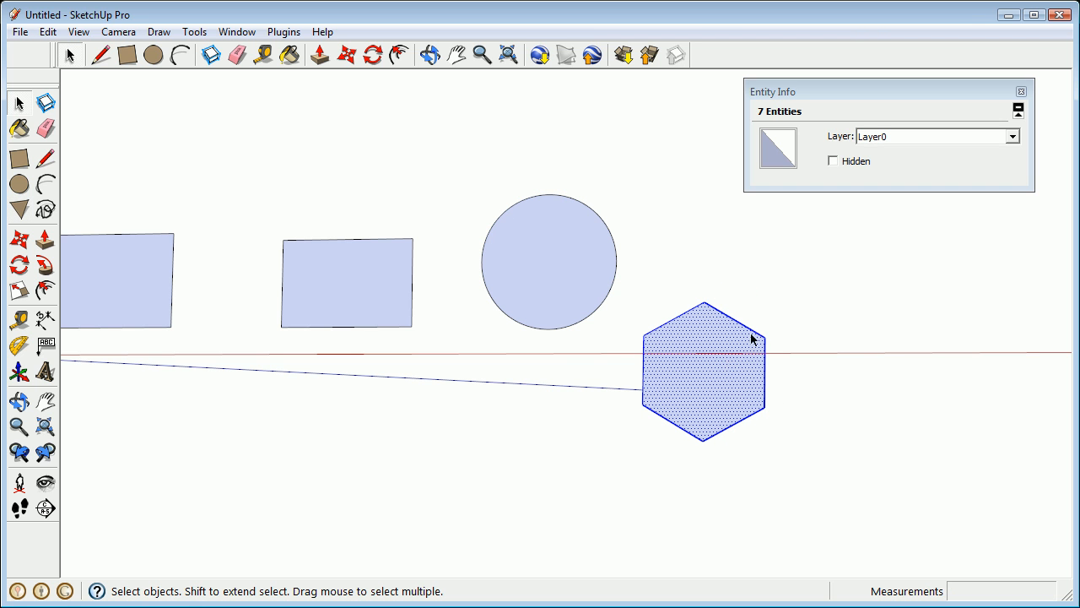
left_click(746, 344)
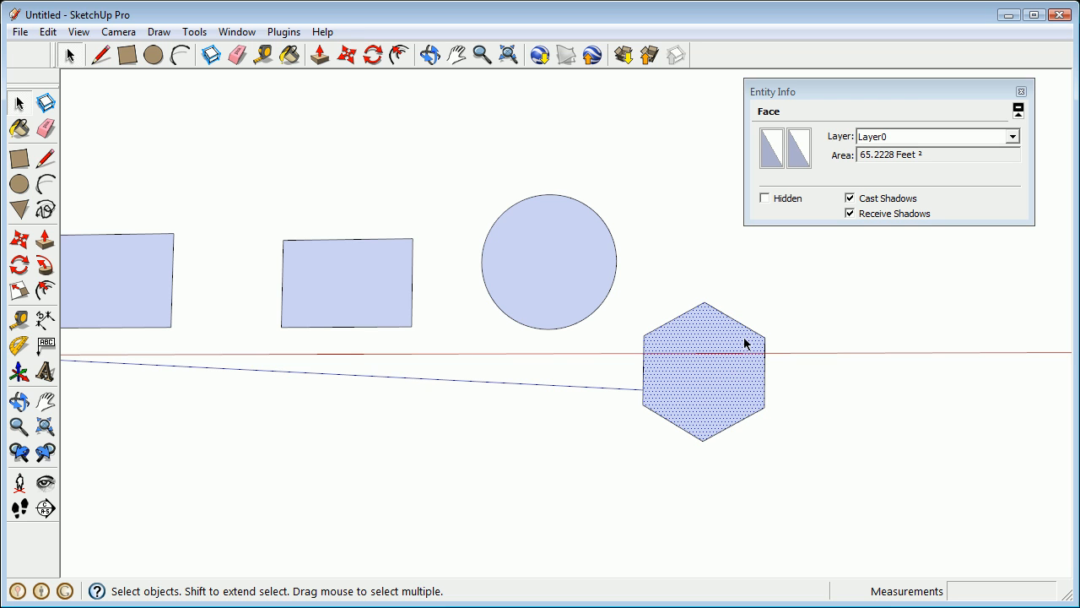
left_click(752, 335)
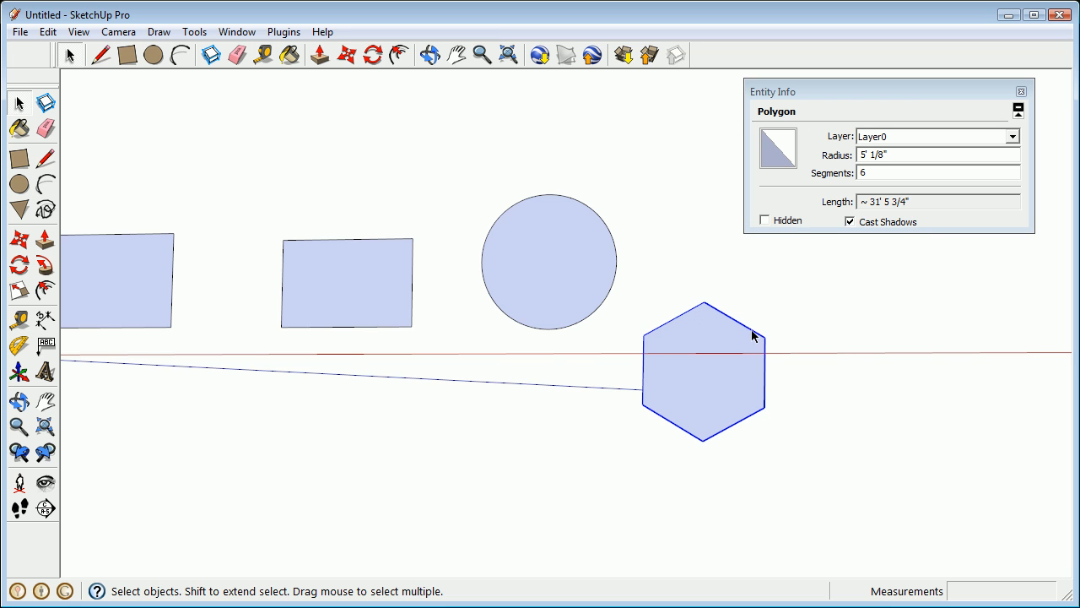
double_click(875, 172)
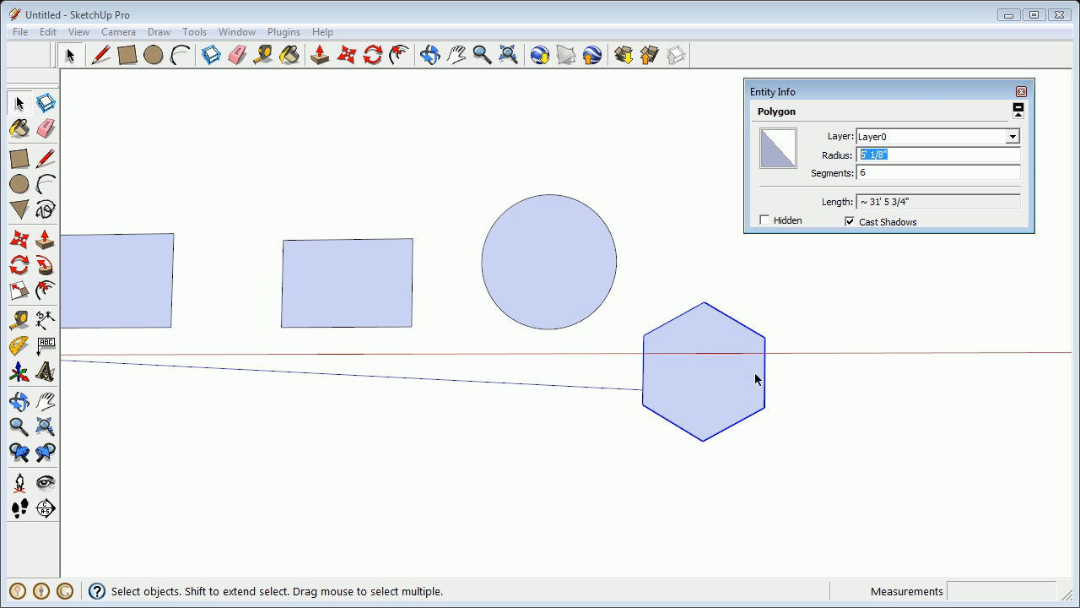
left_click(694, 394)
Extrude the line-drawn rectangle nearest the origin upward into a box with Push/Pull
scroll(688, 384, "down", 4)
middle_click_drag(620, 349, 647, 323)
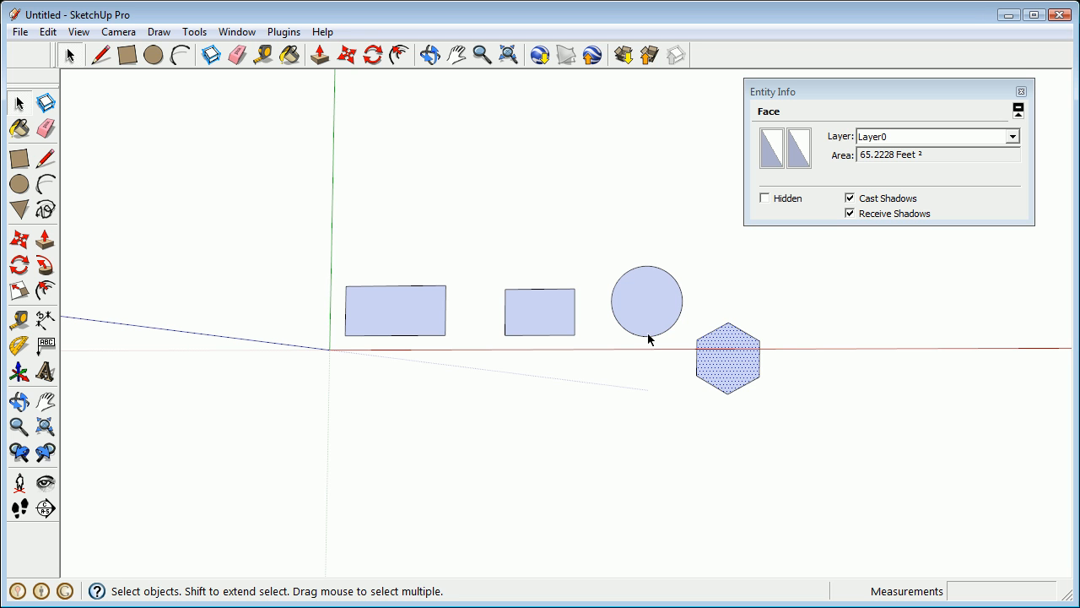
middle_click_drag(749, 386, 754, 125)
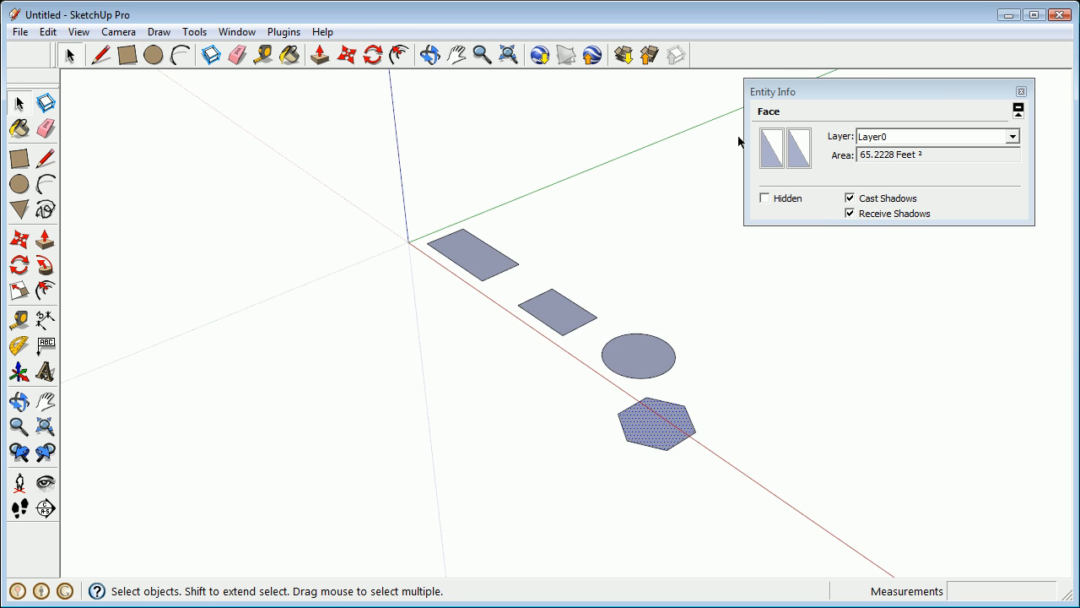
scroll(477, 269, "up", 2)
middle_click_drag(482, 278, 593, 299)
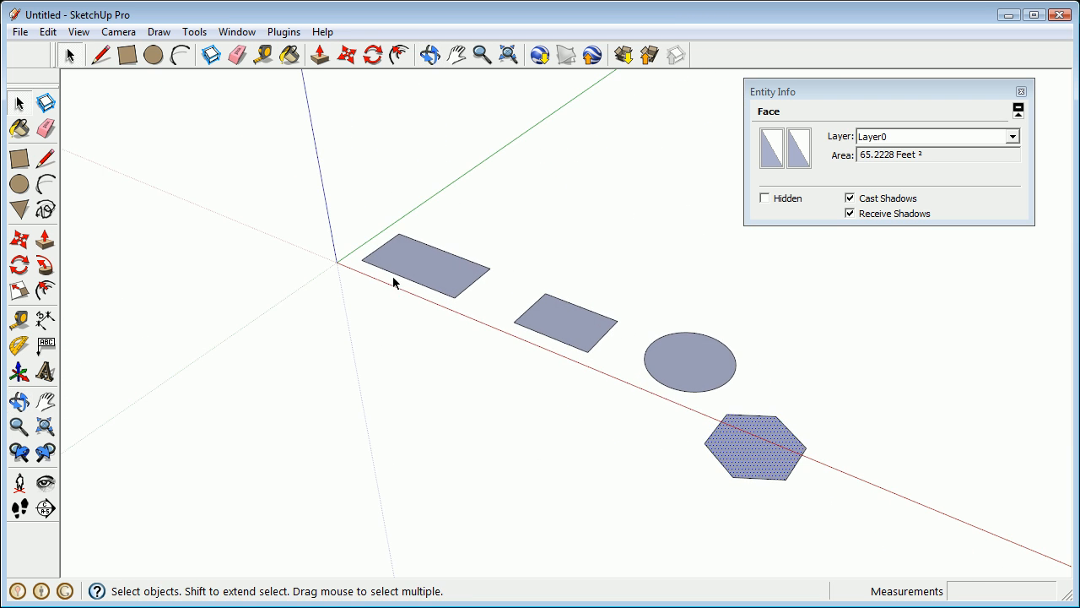
left_click(44, 241)
middle_click_drag(328, 260, 447, 398)
left_click_drag(366, 385, 365, 323)
Extrude the second rectangle upward about 9' 6" with Push/Pull
middle_click_drag(402, 325, 363, 367)
middle_click_drag(519, 344, 509, 377)
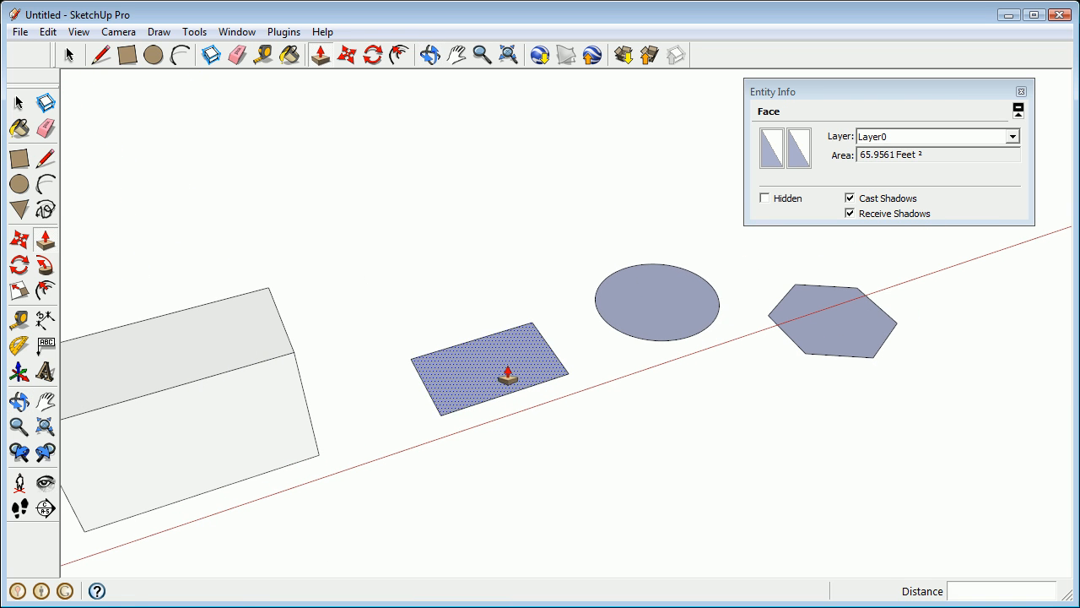
left_click_drag(502, 376, 502, 270)
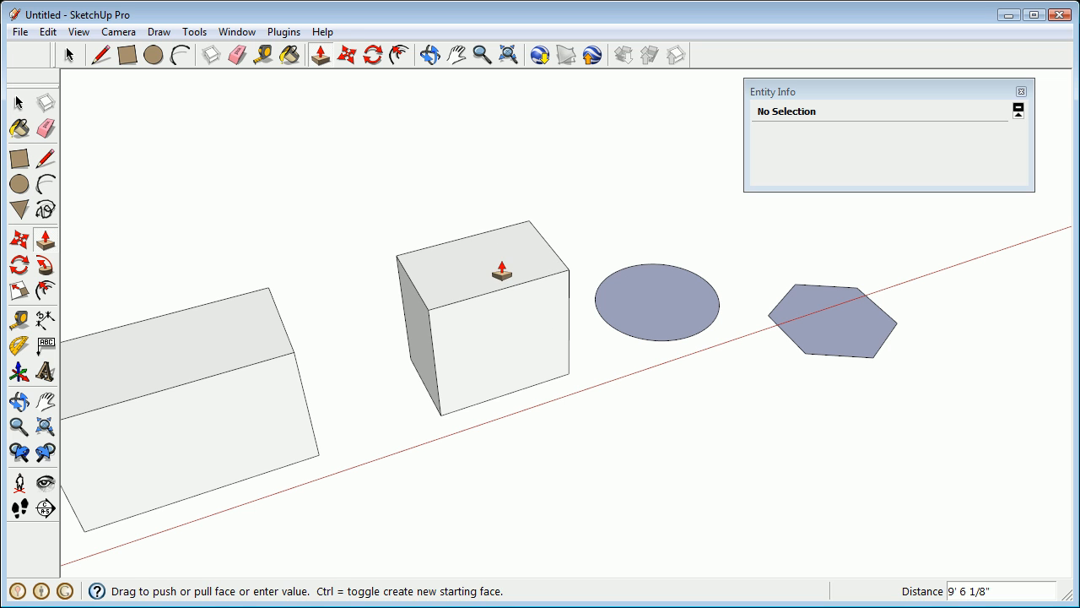
Extrude the circle upward about 8' into a cylinder and raise the hexagon into a prism
left_click_drag(650, 309, 667, 228)
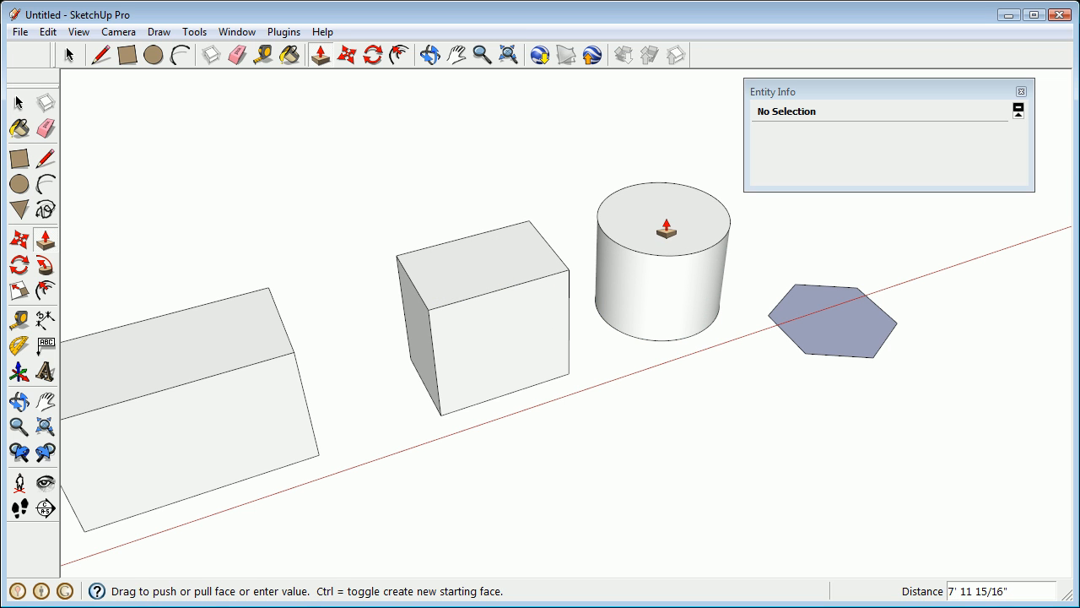
left_click_drag(819, 308, 844, 239)
middle_click_drag(844, 229, 410, 248)
Pull side faces of the two rectangular boxes outward, making the one nearest the origin a large, wide block
key("p")
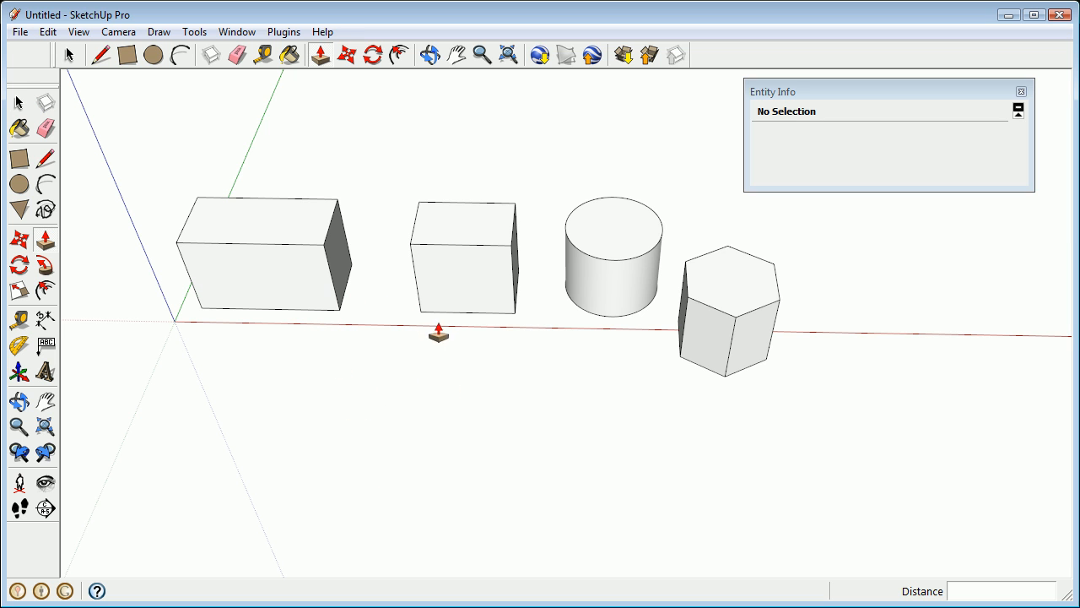
middle_click_drag(402, 288, 579, 314)
left_click_drag(458, 360, 523, 424)
left_click_drag(433, 404, 405, 403)
middle_click_drag(405, 403, 535, 268)
left_click_drag(487, 339, 680, 407)
left_click_drag(535, 386, 443, 469)
middle_click_drag(441, 469, 646, 253)
left_click_drag(647, 253, 540, 330)
middle_click_drag(540, 330, 651, 312)
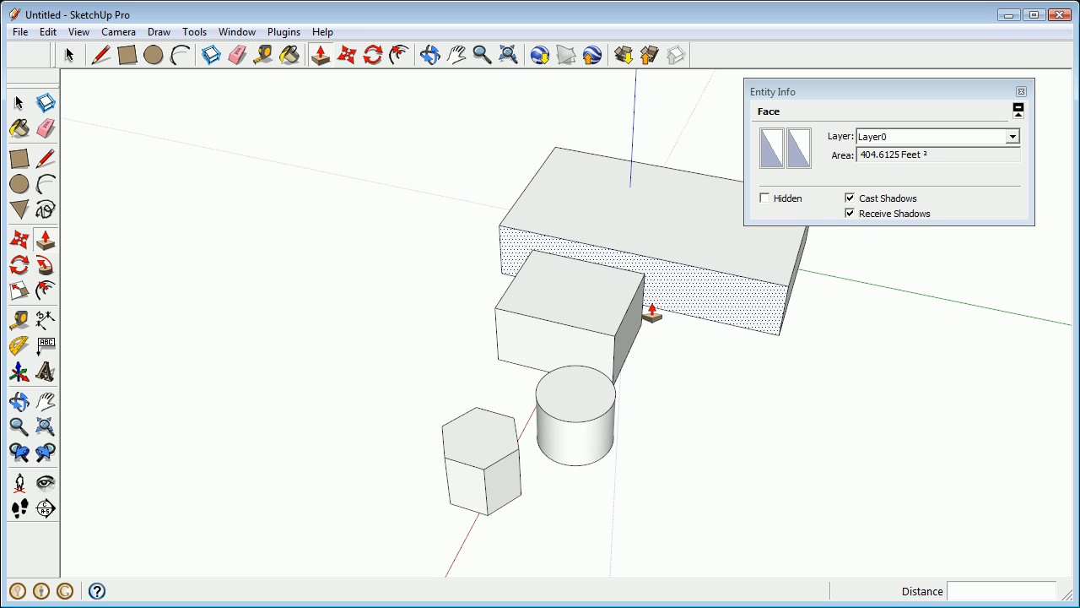
Draw a rectangle on the large block's top face, starting at its near corner
middle_click_drag(690, 261, 472, 339, "shift")
scroll(603, 345, "up", 5)
middle_click_drag(540, 336, 548, 319, "shift")
key("r")
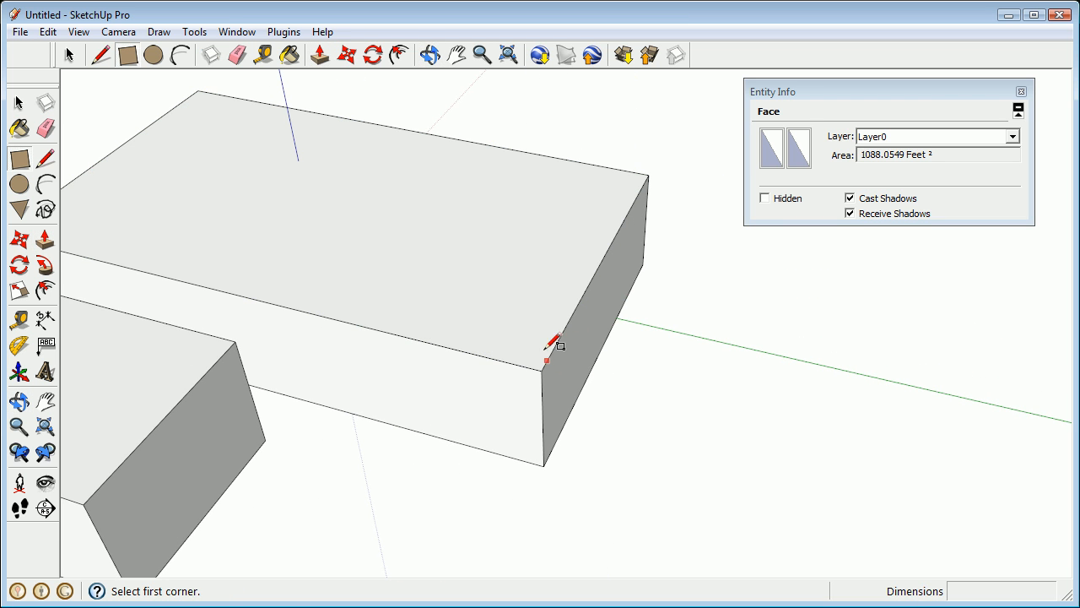
left_click(541, 370)
left_click(461, 260)
Push/Pull the corner rectangle on the large block upward about 5' 6"
middle_click_drag(465, 338, 502, 306)
key("p")
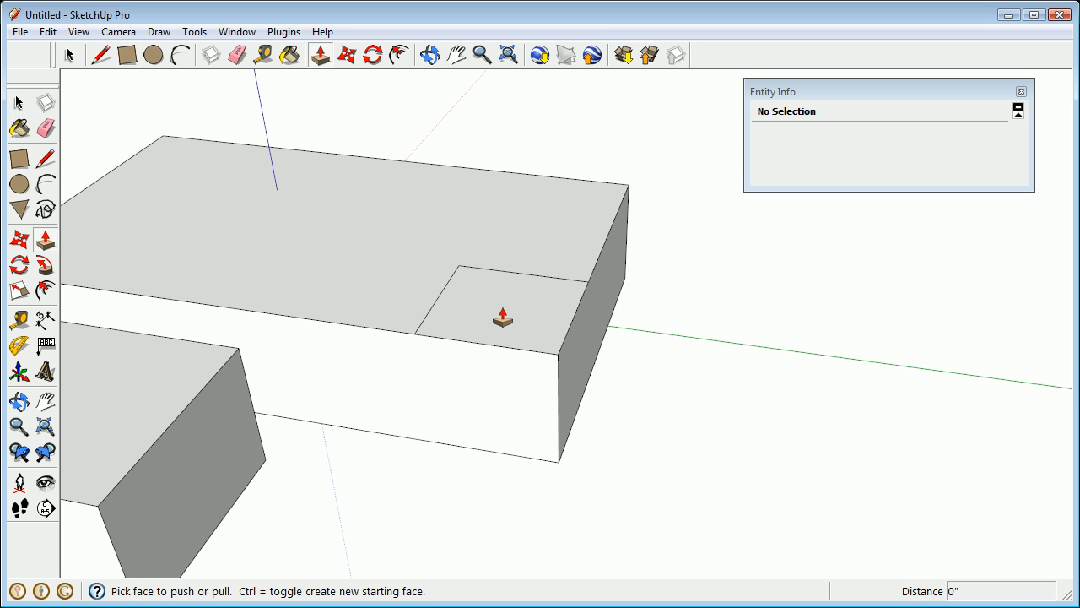
left_click_drag(509, 314, 503, 250)
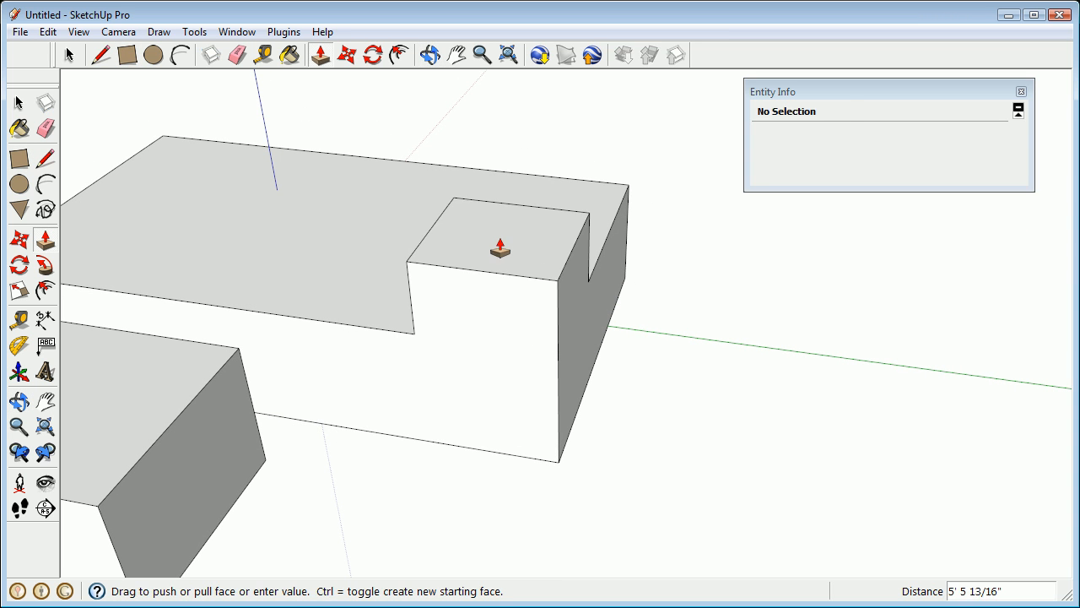
middle_click_drag(496, 242, 841, 185)
Push the corner face down below the large block's top to form a recessed step
left_click_drag(595, 182, 586, 181)
middle_click_drag(586, 180, 549, 212)
left_click(572, 218)
left_click_drag(572, 218, 607, 424)
middle_click_drag(608, 424, 323, 434)
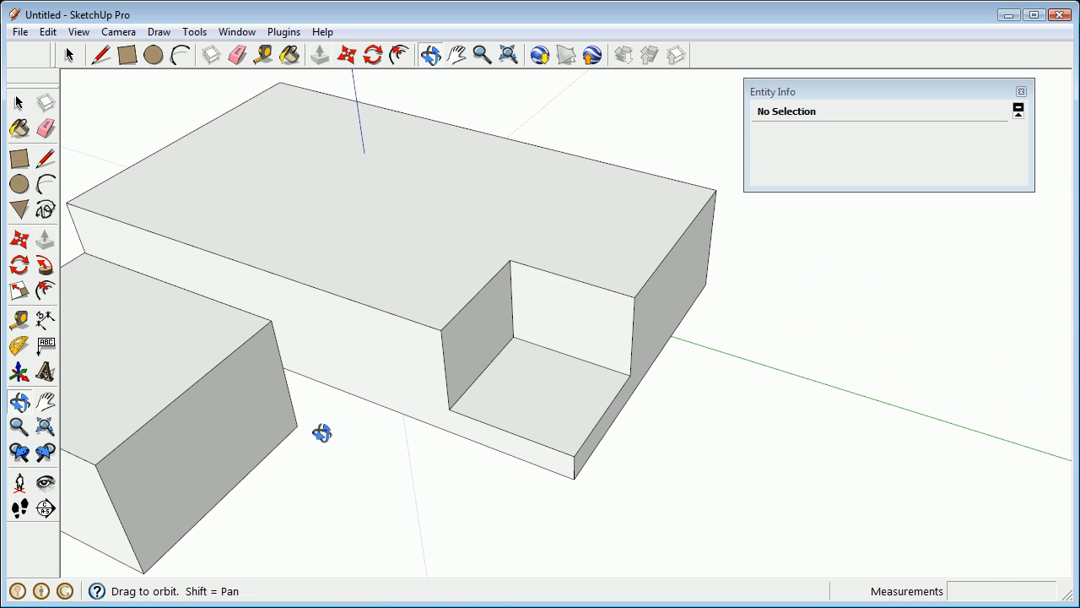
Push the recessed corner face down to the block's underside to cut the corner away completely
left_click(529, 389)
middle_click_drag(530, 389, 470, 390)
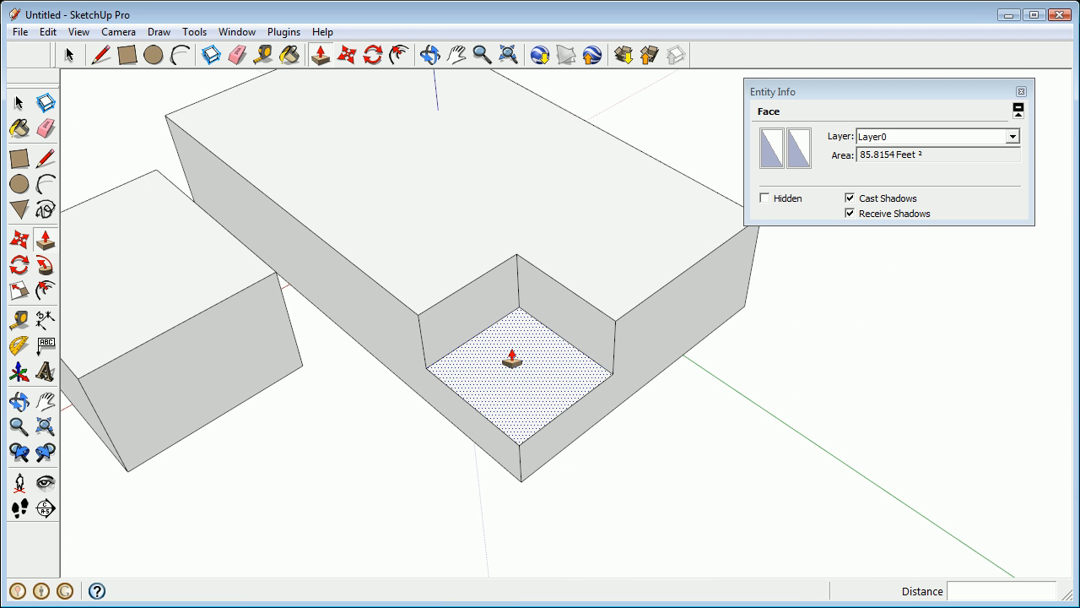
left_click_drag(513, 363, 511, 422)
Draw a circle on the notch's vertical face that is nearer the second box
middle_click_drag(538, 343, 414, 273)
scroll(534, 377, "up", 2)
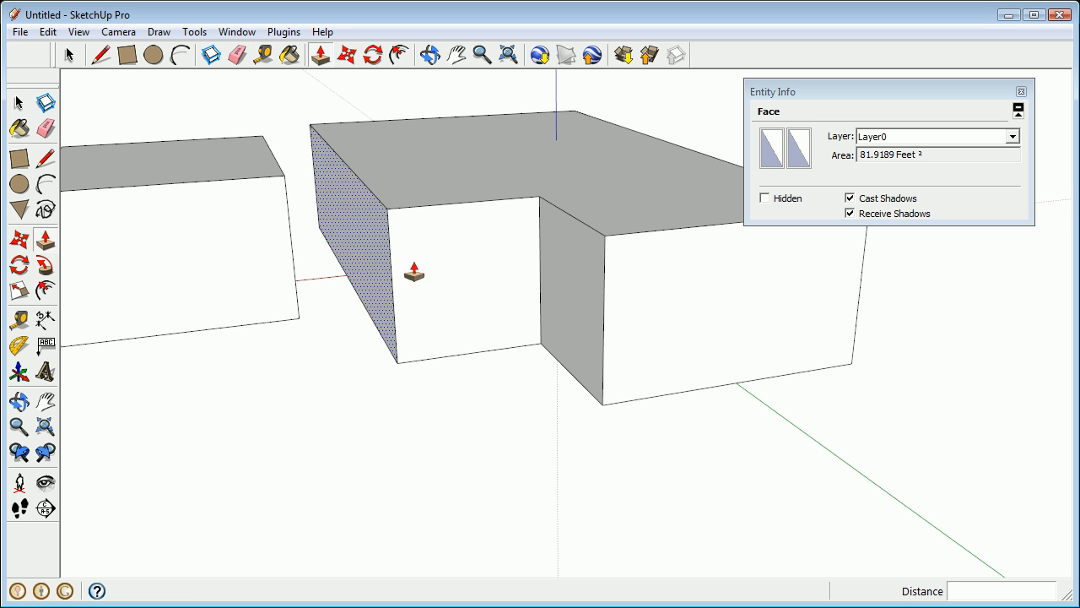
left_click(20, 184)
left_click(456, 270)
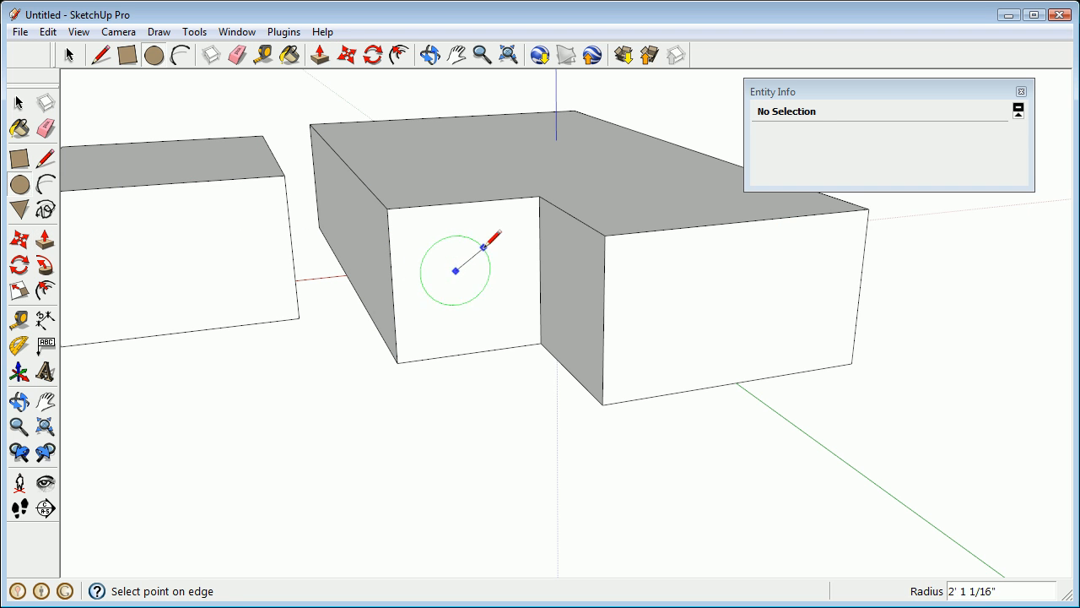
left_click(496, 240)
Push the circle about 34' 4" through the block to its far end face to form a hole
middle_click_drag(496, 240, 439, 317)
key("p")
mouse_move(413, 329)
left_mouse_down()
mouse_move(295, 197)
mouse_move(169, 123)
left_mouse_up()
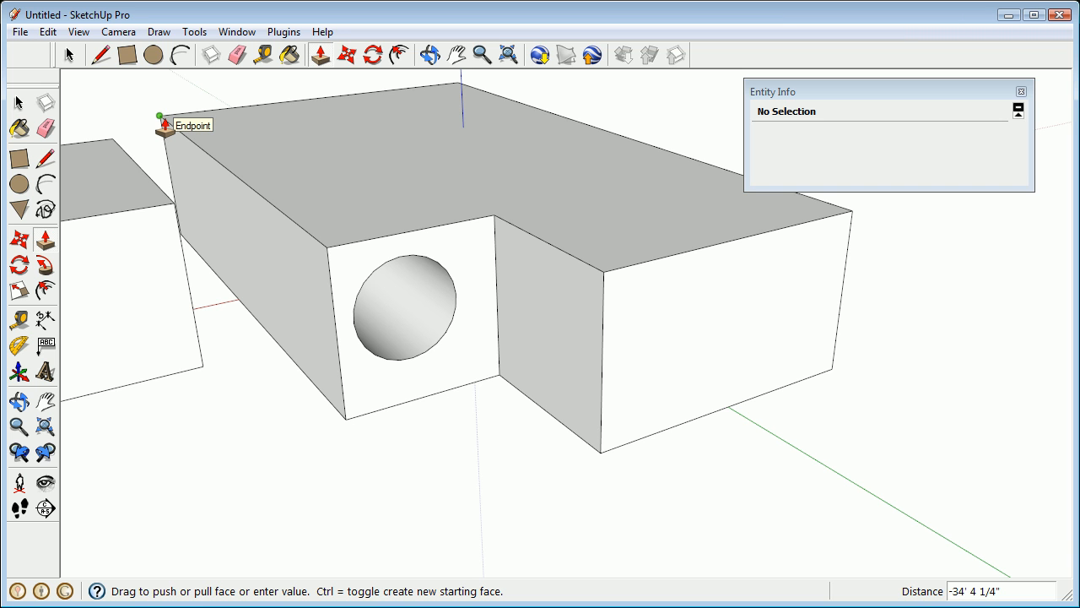
middle_click_drag(165, 125, 836, 186)
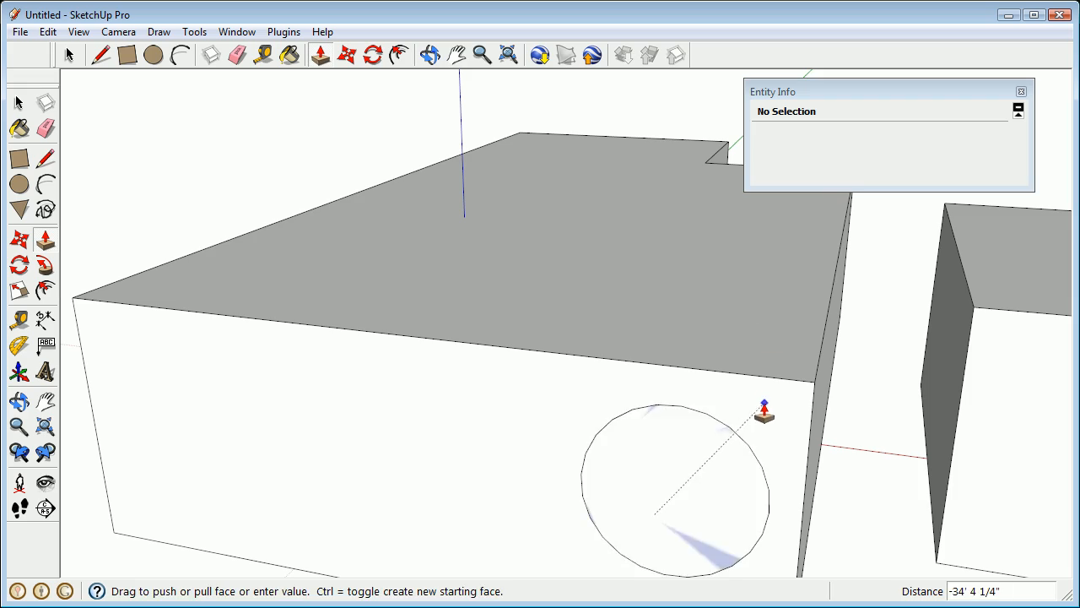
middle_click_drag(766, 414, 465, 309)
Pull the circular face out of the notch wall about 9' 8" to form a cylinder level with the block's outer end
left_click_drag(465, 309, 426, 327)
middle_click_drag(426, 327, 393, 333)
scroll(392, 334, "down", 2)
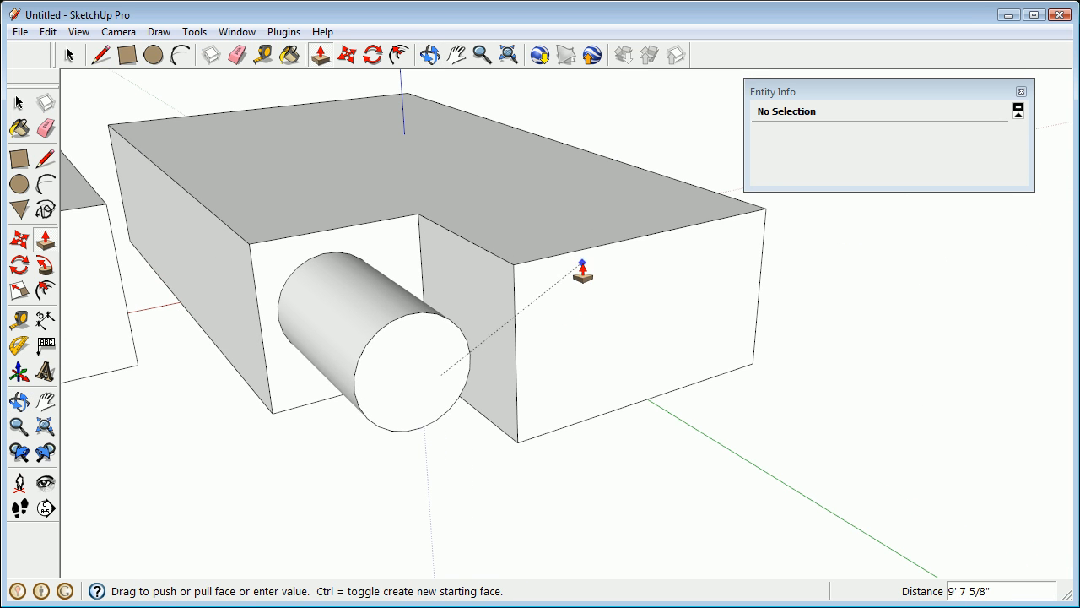
left_click(579, 307)
middle_click_drag(579, 308, 842, 268)
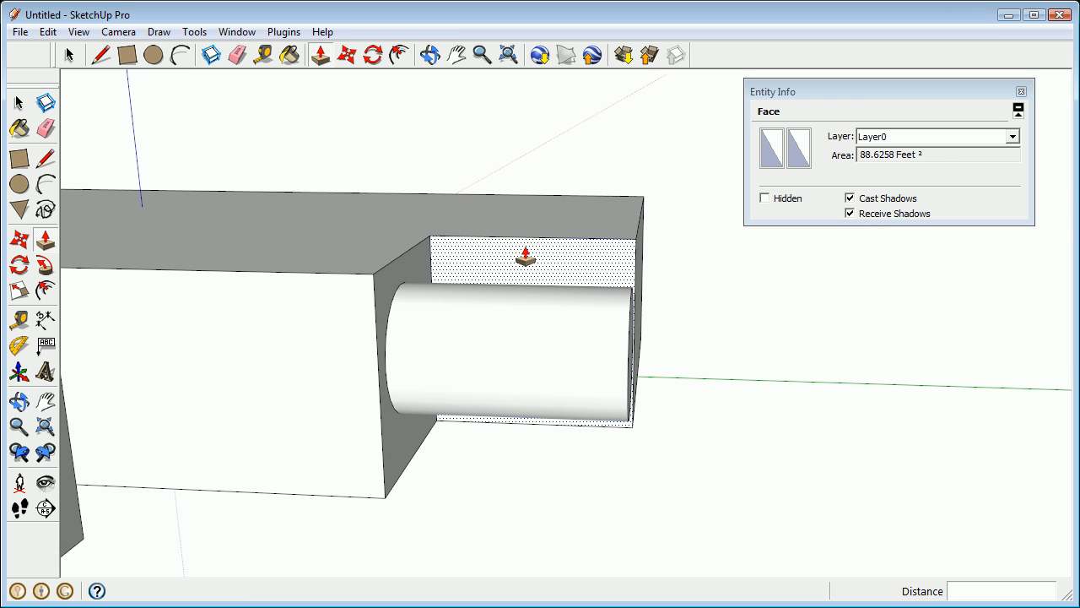
Select the entire free-standing cylinder by enclosing it in a selection window
middle_click_drag(521, 252, 74, 203)
key("m")
middle_click_drag(465, 252, 496, 259)
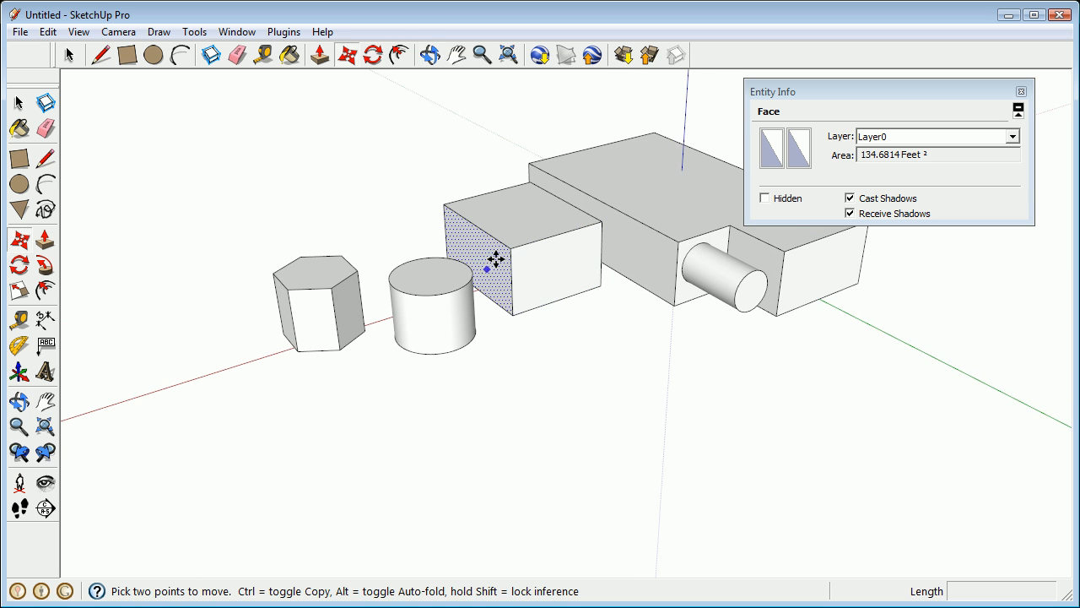
middle_click_drag(429, 308, 453, 281)
scroll(487, 311, "up", 3)
scroll(537, 306, "up", 4)
left_click(18, 102)
left_click_drag(533, 297, 639, 520)
middle_click_drag(517, 339, 520, 336)
left_click_drag(441, 213, 647, 495)
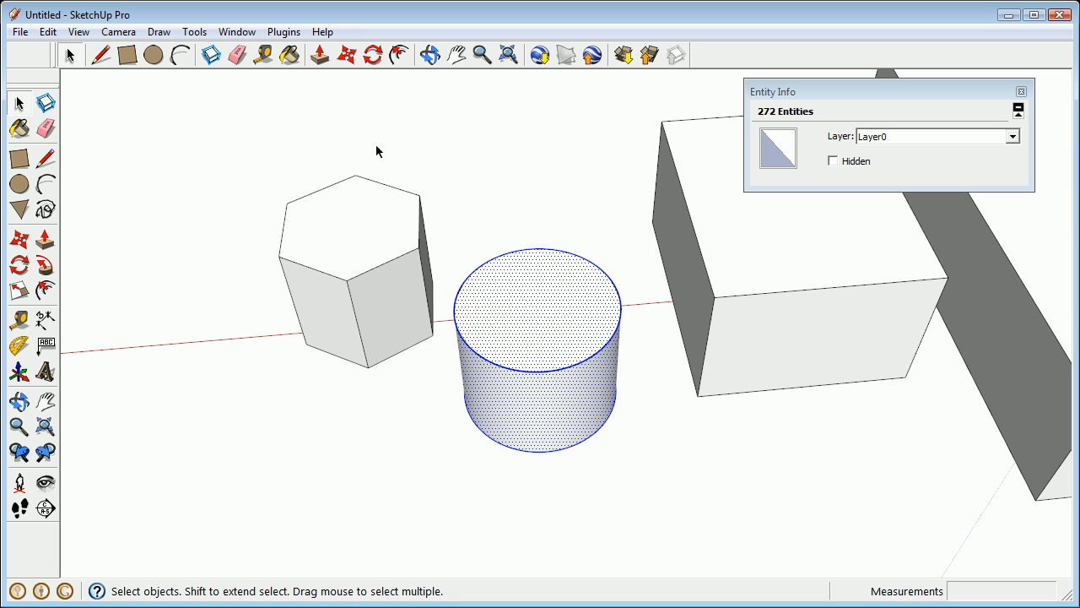
Try enclosing and crossing selection windows around the cylinder and the hexagonal prism
left_click_drag(380, 144, 646, 548)
middle_click_drag(507, 339, 366, 348)
middle_click_drag(423, 257, 639, 300)
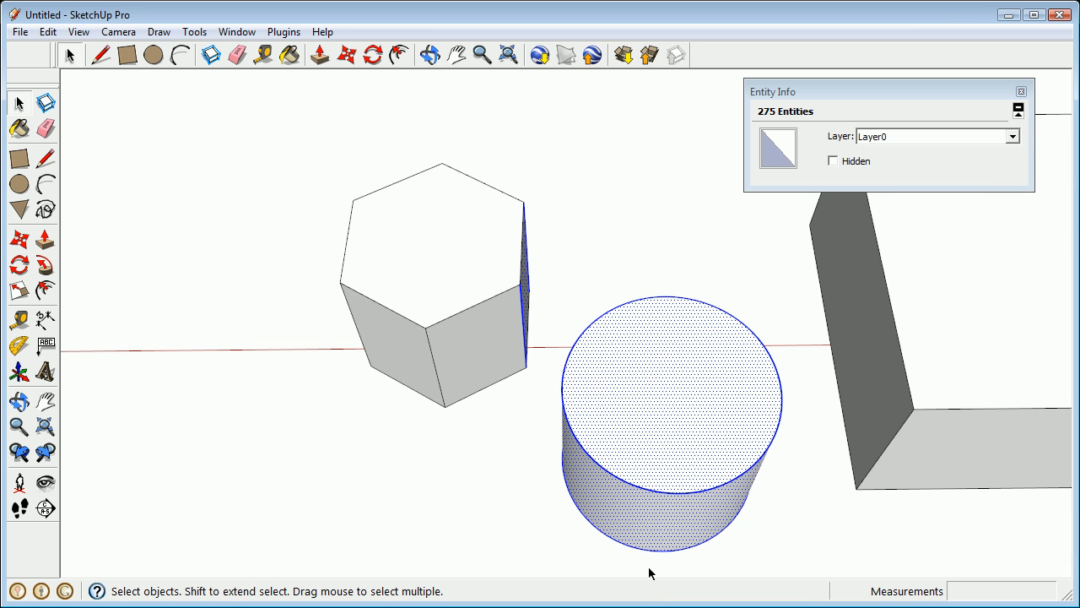
left_click_drag(601, 415, 493, 124)
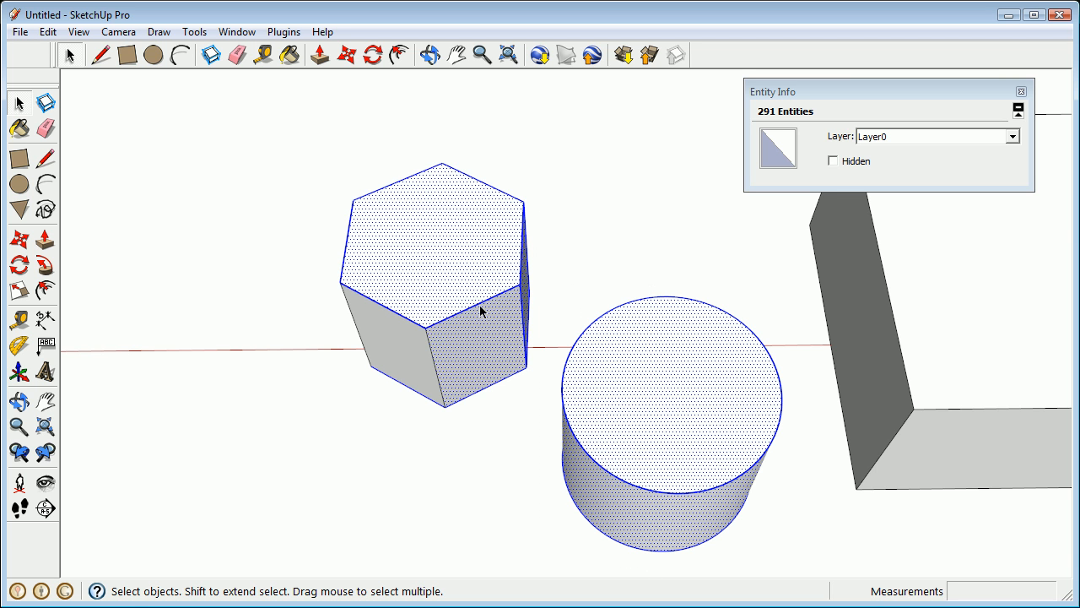
middle_click_drag(502, 407, 467, 430)
Select the whole free-standing cylinder and move it to empty ground in front of the boxes, on the positive green-axis side
left_click_drag(464, 207, 642, 505)
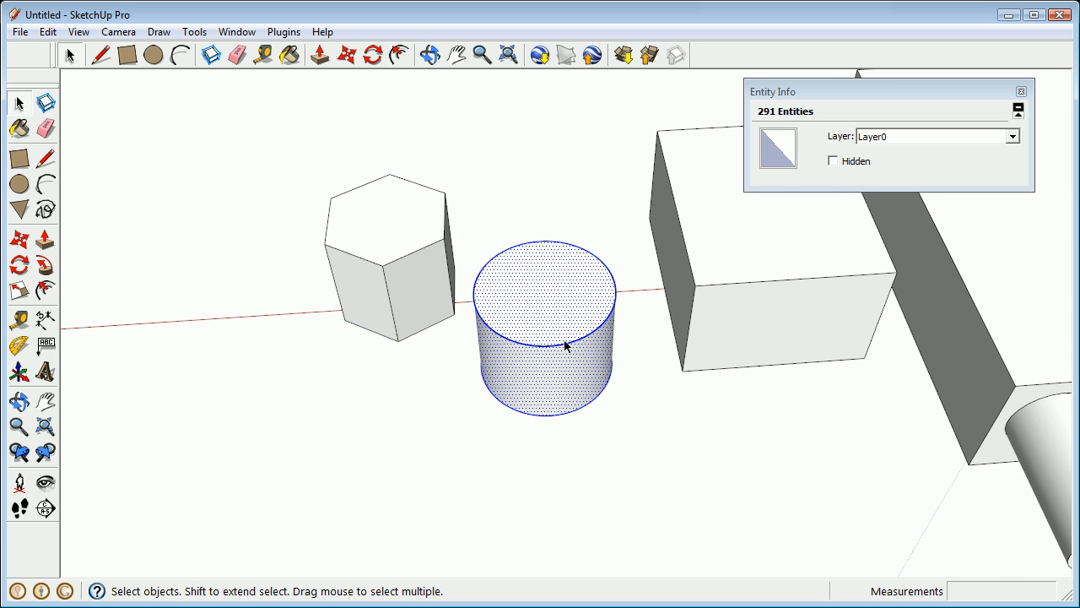
middle_click_drag(565, 341, 564, 372, "shift")
scroll(564, 371, "up", 1)
scroll(562, 368, "down", 1)
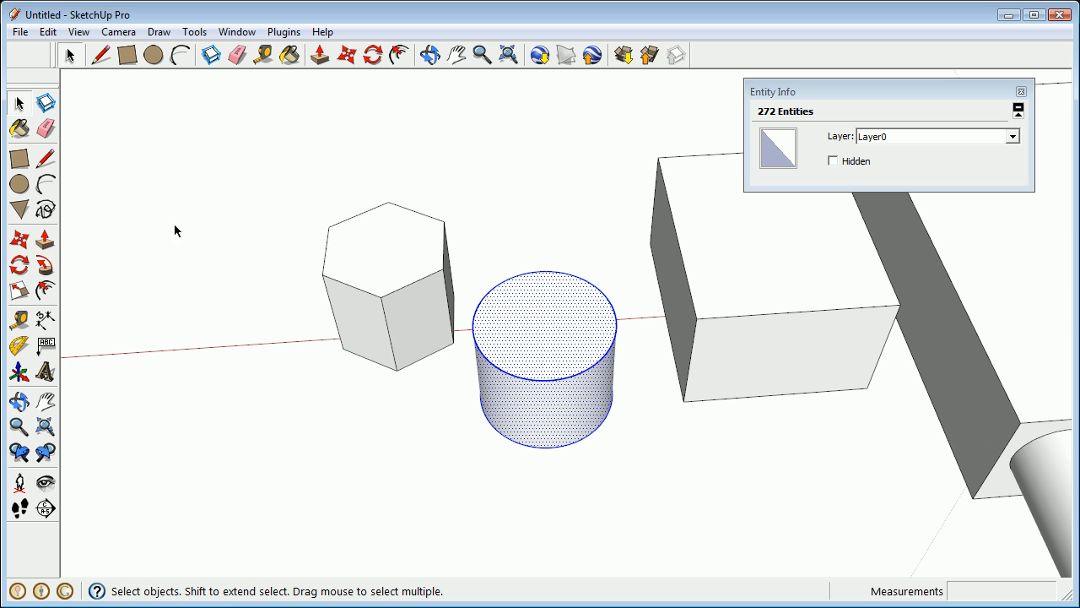
left_click(20, 239)
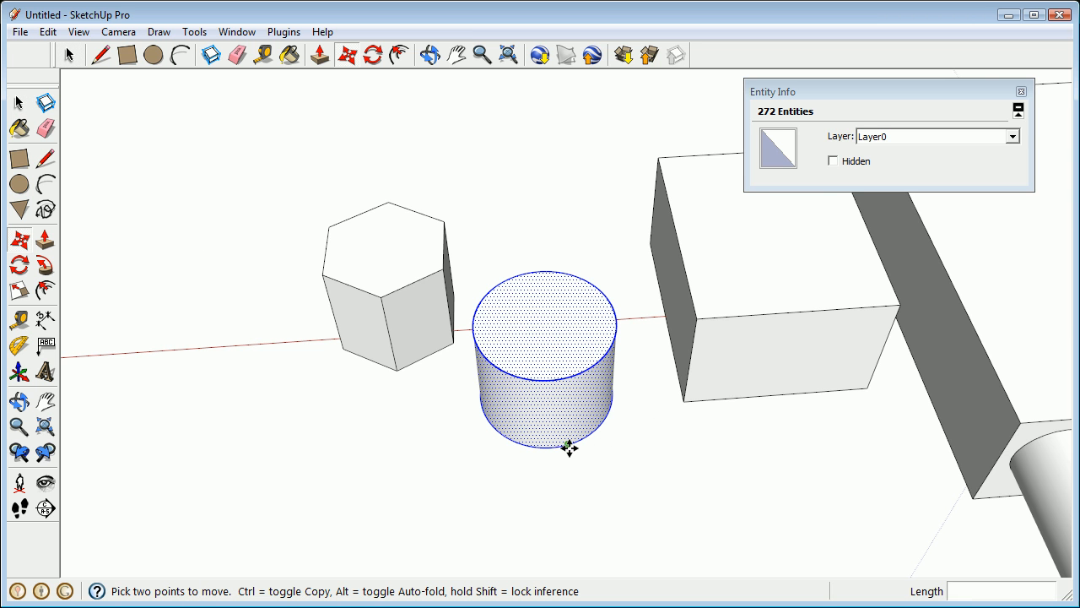
left_click(569, 447)
scroll(567, 437, "down", 4)
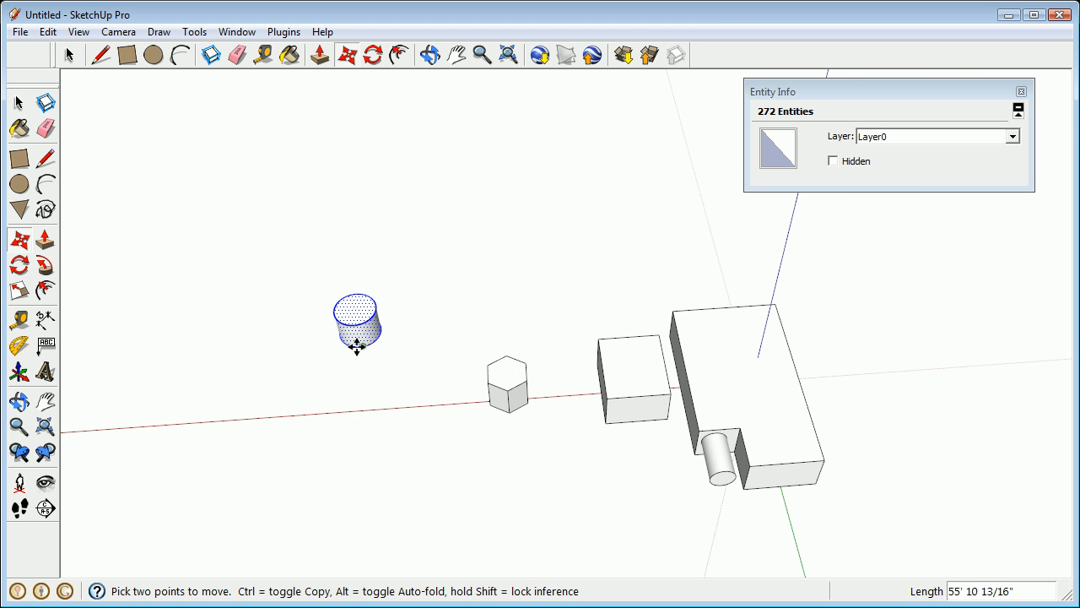
left_click(732, 379)
middle_click_drag(732, 379, 682, 124)
left_click(747, 348)
left_click(639, 304)
middle_click_drag(639, 303, 707, 451)
middle_click_drag(591, 223, 558, 277)
Select only the relocated cylinder's top face and move it straight up about 12' to make the cylinder taller
scroll(560, 224, "up", 1)
scroll(591, 253, "up", 1)
key("space")
scroll(568, 224, "down", 2)
left_click(604, 355)
scroll(604, 365, "up", 1)
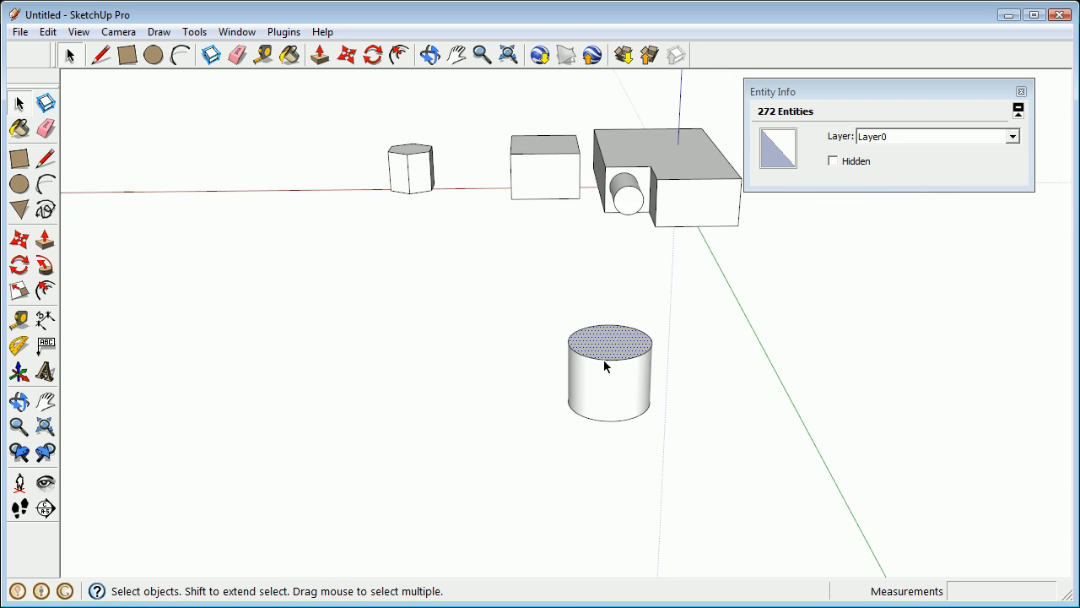
scroll(604, 365, "up", 2)
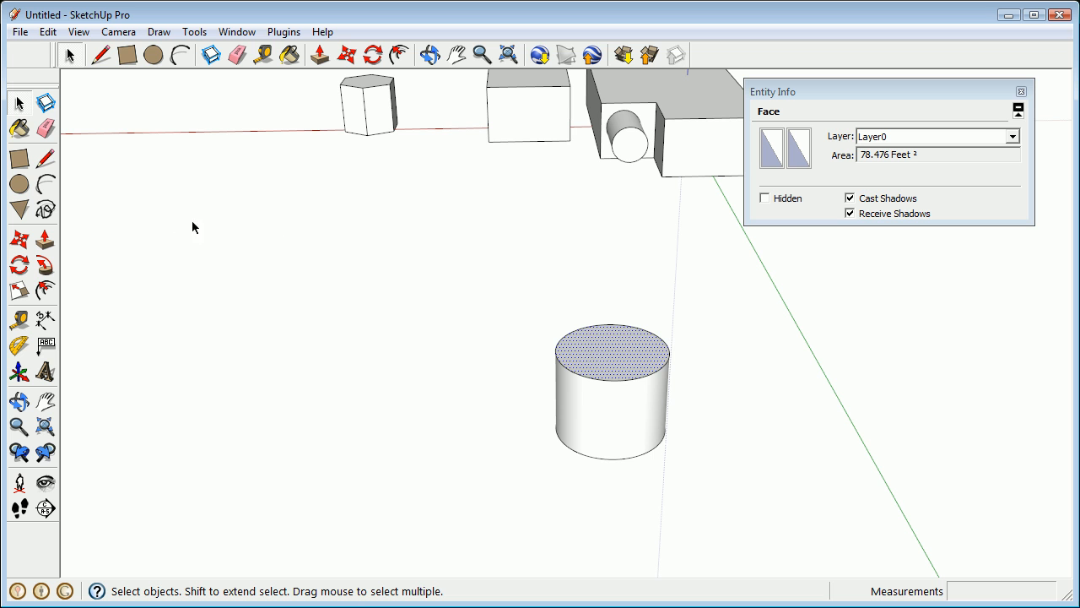
left_click(20, 239)
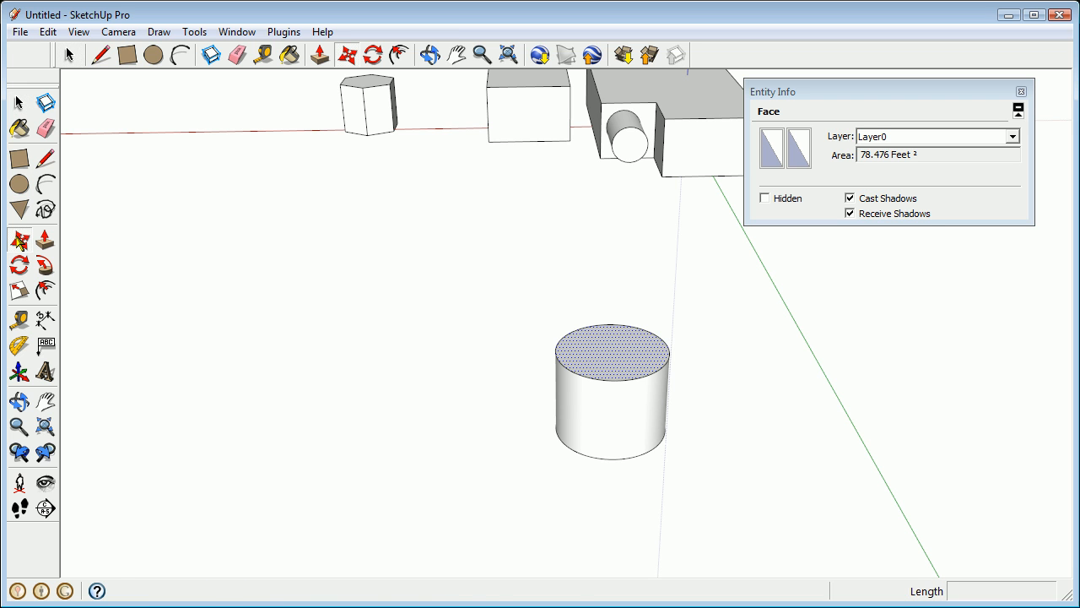
left_click(556, 349)
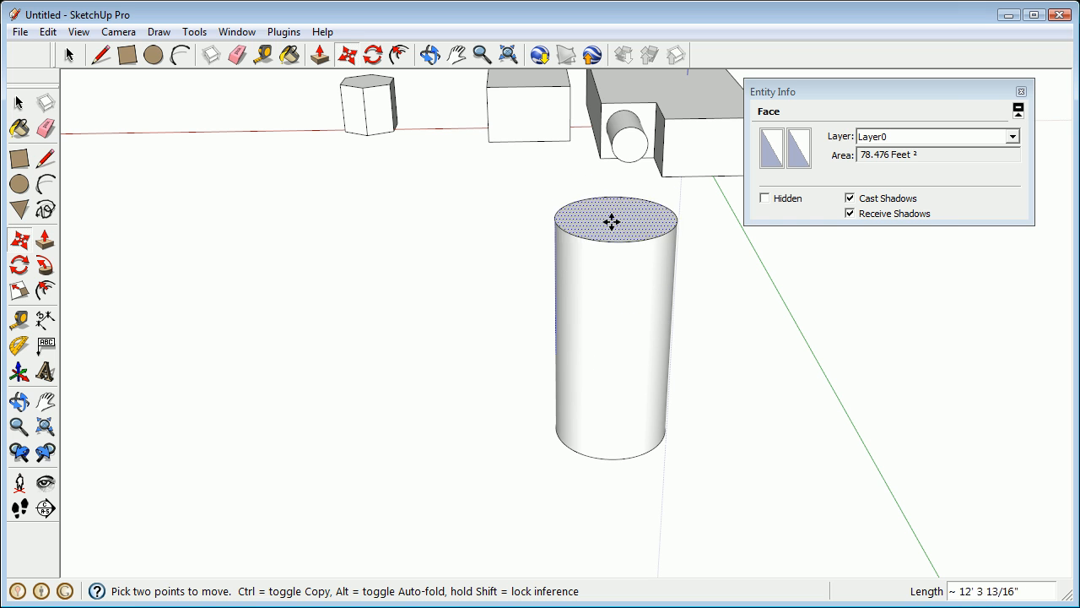
left_click(613, 227)
Lower the second box's top edge, at the end facing the positive green axis, about 5' 7" vertically to slope the top
middle_click_drag(681, 114, 796, 374, "shift")
scroll(504, 299, "up", 5)
scroll(505, 300, "up", 1)
scroll(406, 300, "up", 5)
middle_click_drag(405, 301, 529, 309)
key("space")
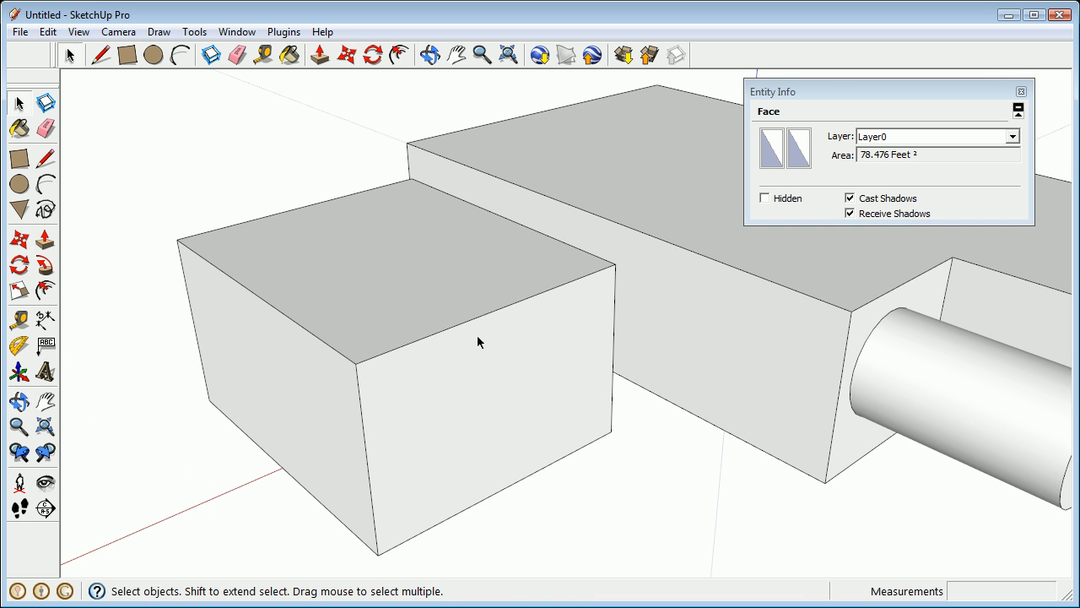
left_click(422, 339)
middle_click_drag(404, 365, 303, 333)
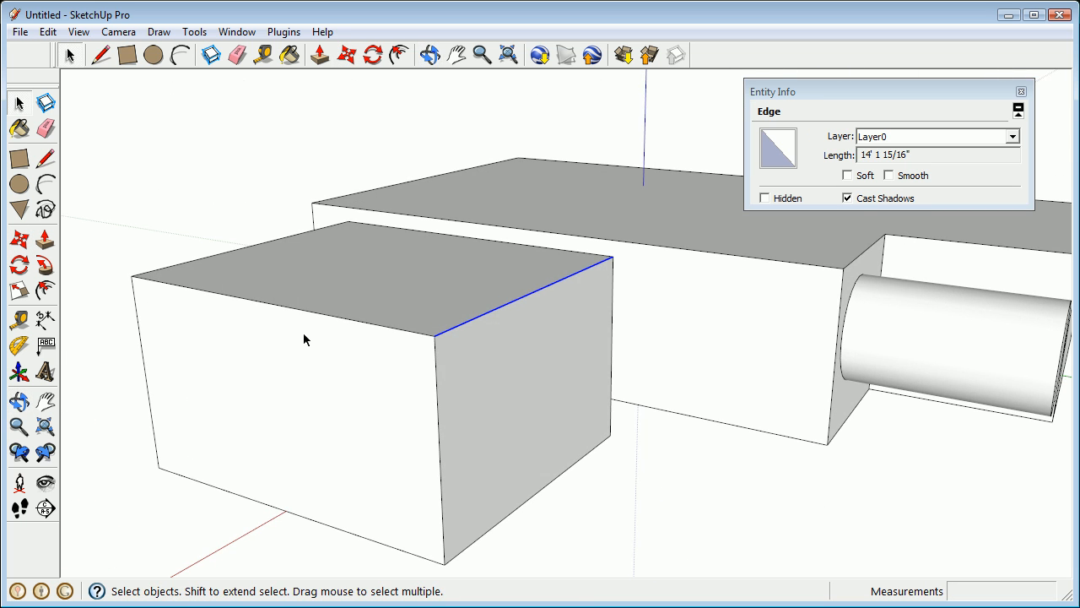
left_click(20, 241)
left_click(433, 341)
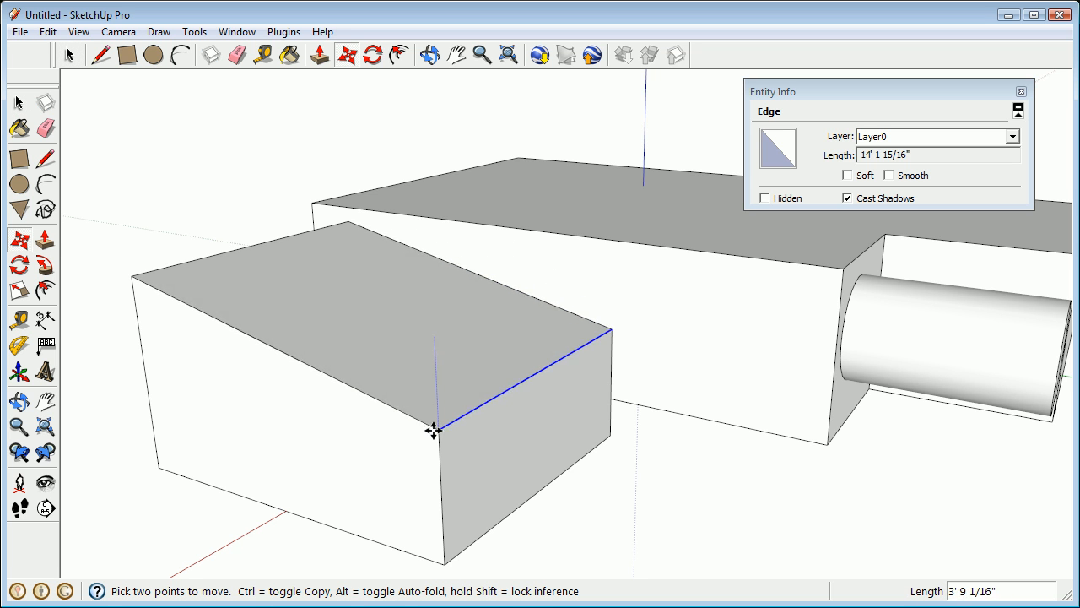
left_click(435, 471)
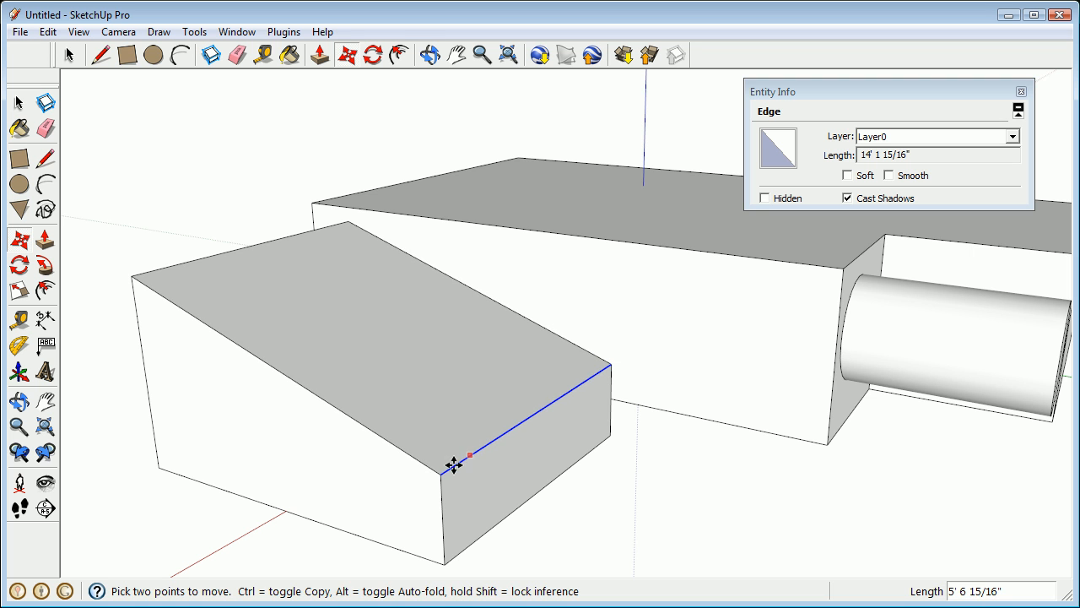
Select the second box's sloped top face and move it straight up to make the box taller
middle_click_drag(600, 381, 523, 394)
scroll(586, 397, "down", 3)
key("space")
left_click(456, 388)
key("m")
left_click(464, 393)
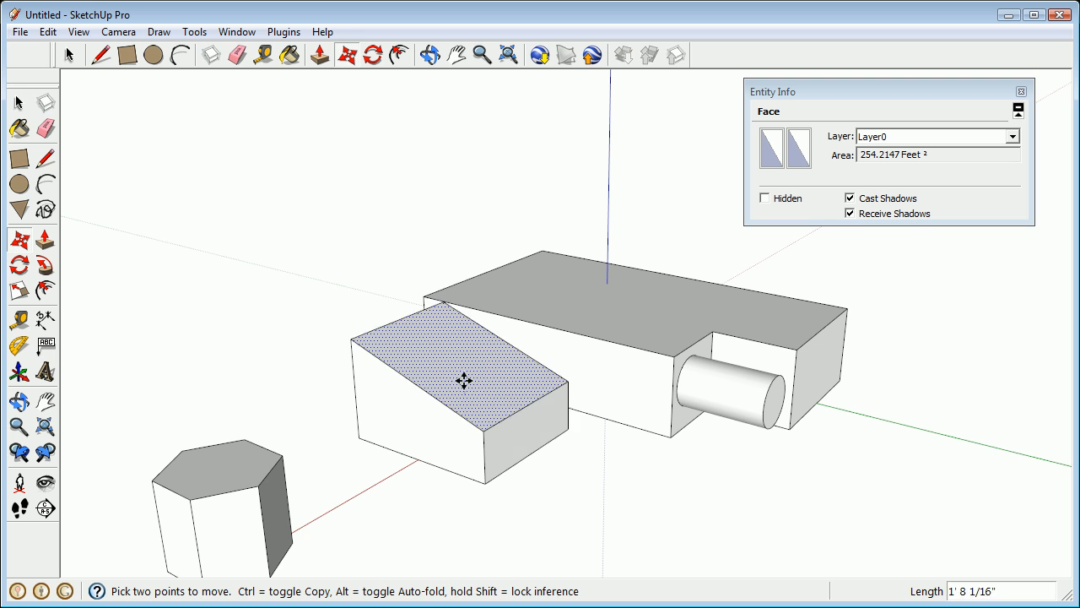
left_click(465, 246)
middle_click_drag(465, 246, 429, 340)
scroll(492, 258, "down", 3)
middle_click_drag(492, 258, 531, 225)
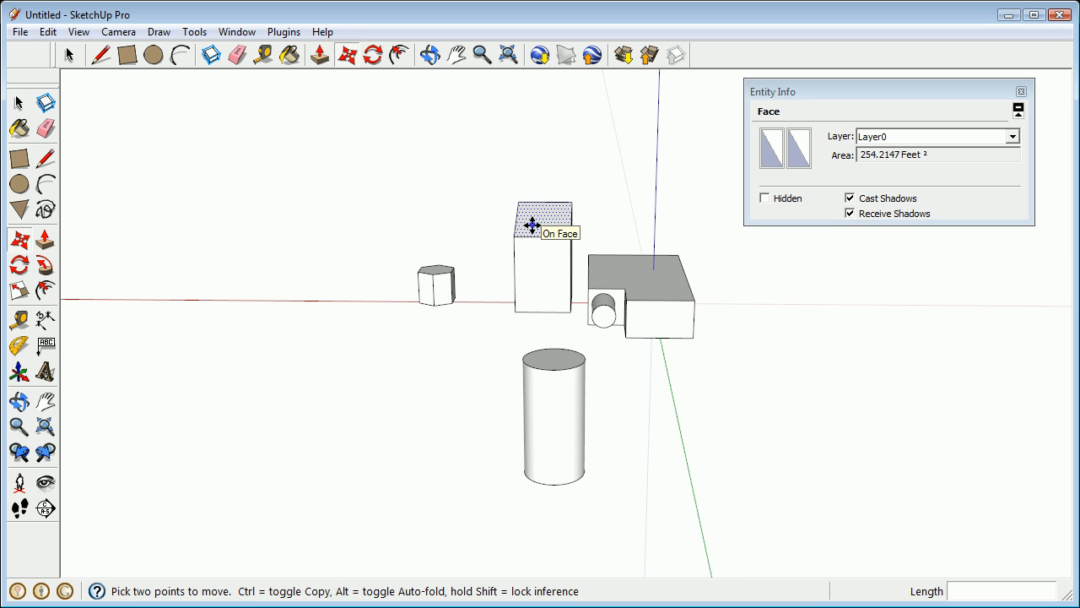
Look up the Move tool's keyboard shortcut in the system preferences by filtering the functions for "move", and close the dialog
left_click(238, 34)
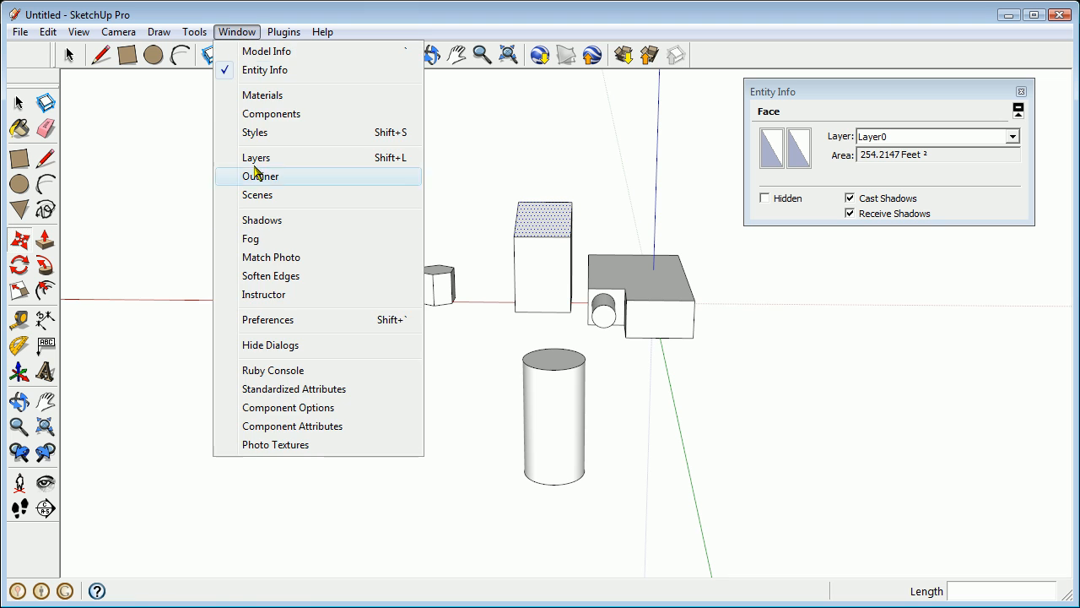
left_click(273, 321)
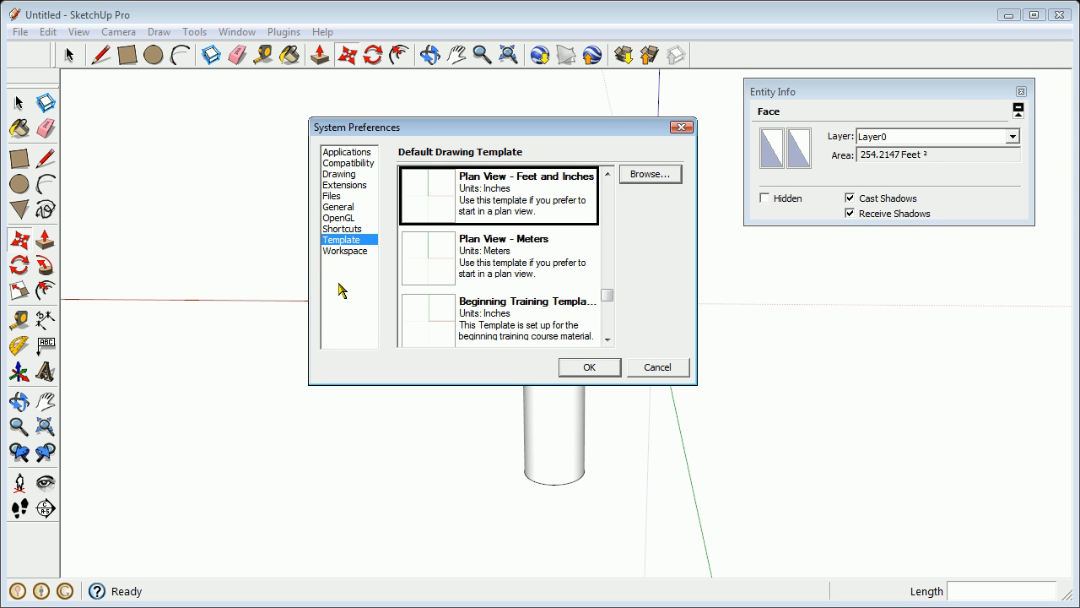
left_click(344, 229)
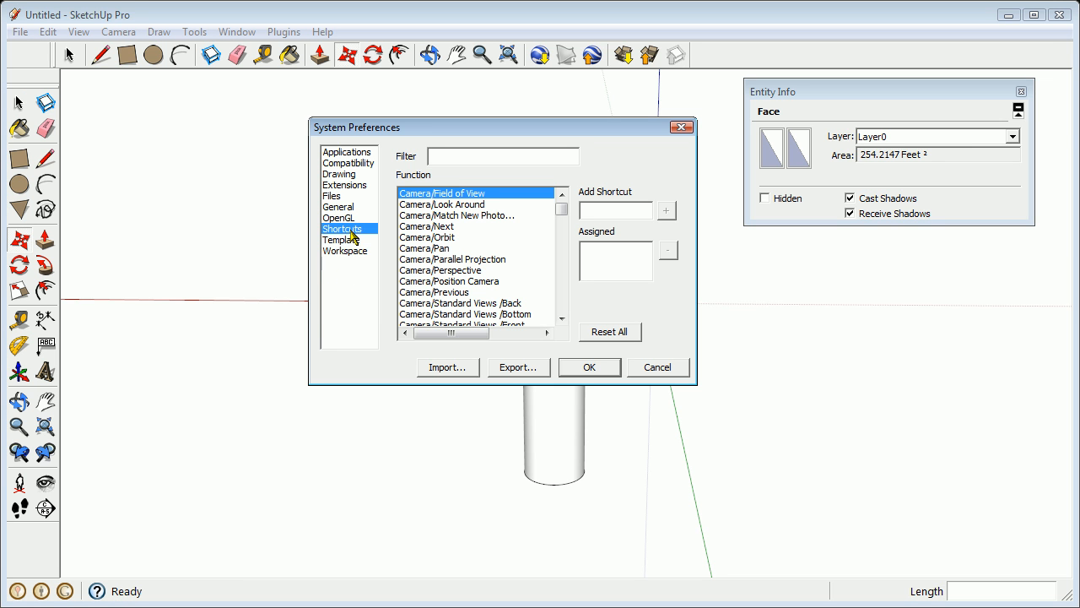
left_click_drag(439, 135, 175, 99)
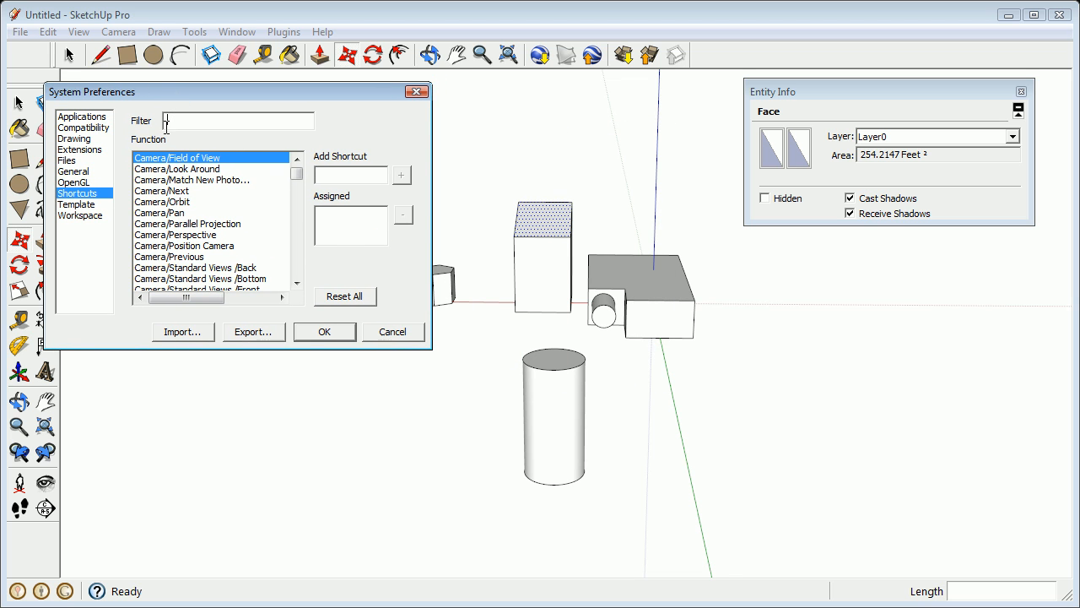
type("move")
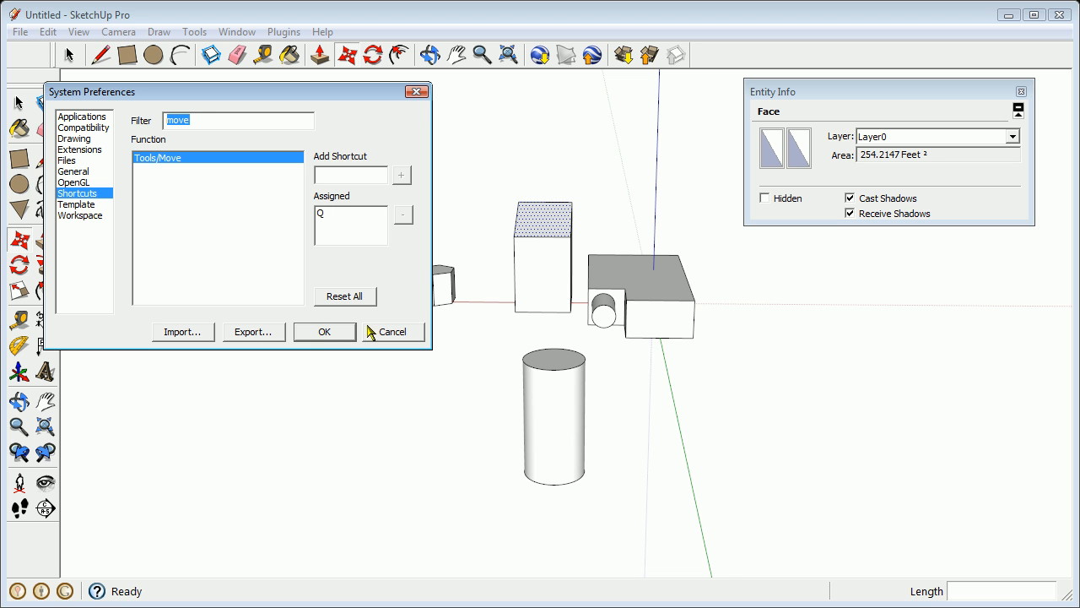
left_click(342, 331)
Delete all geometry from the model
middle_click_drag(507, 266, 631, 270)
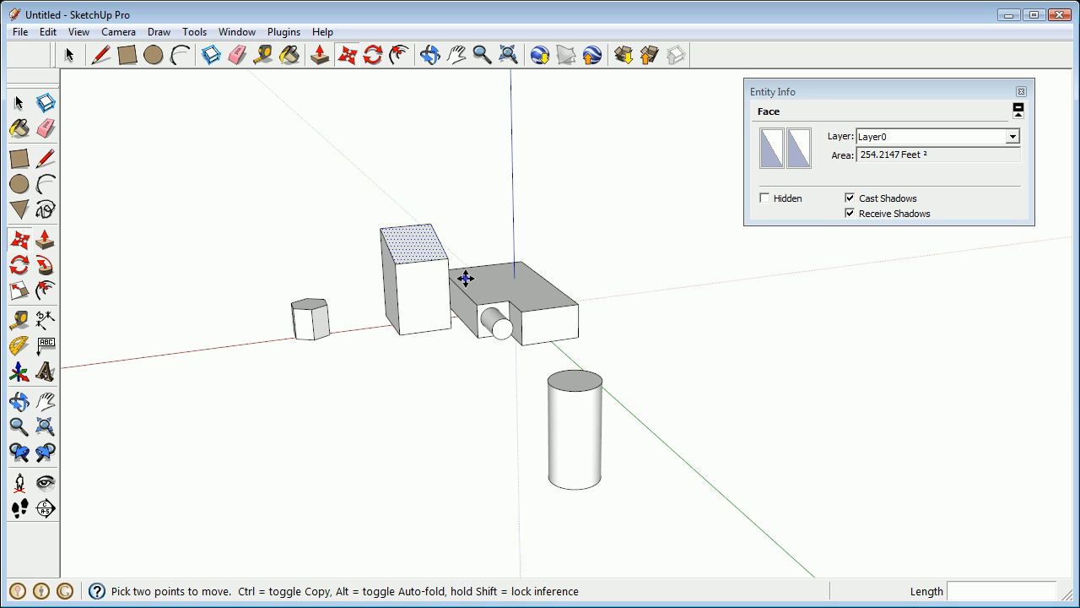
key("ctrl+a")
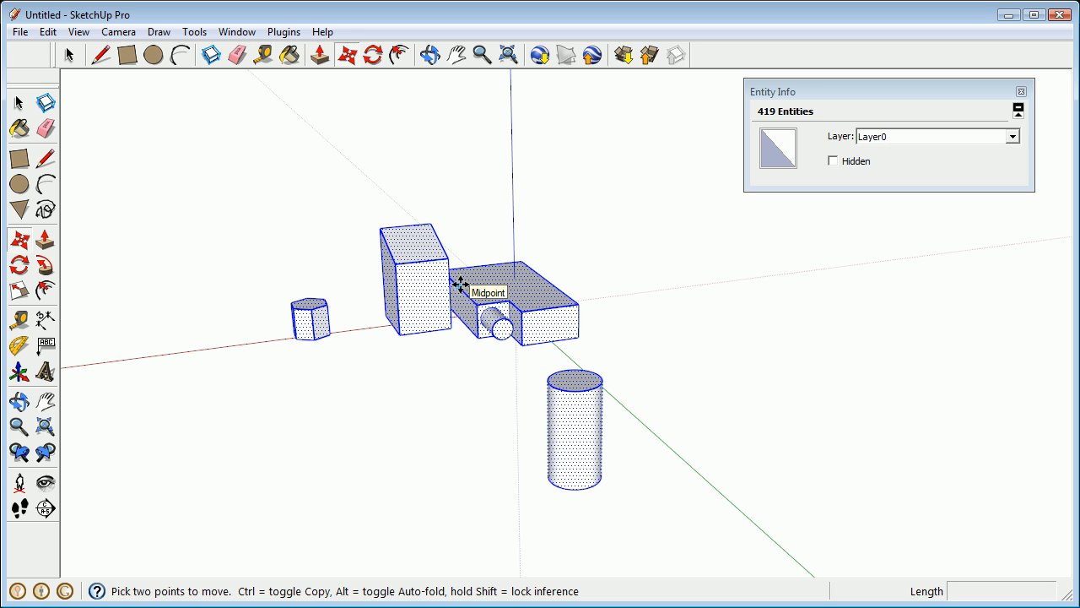
key("Delete")
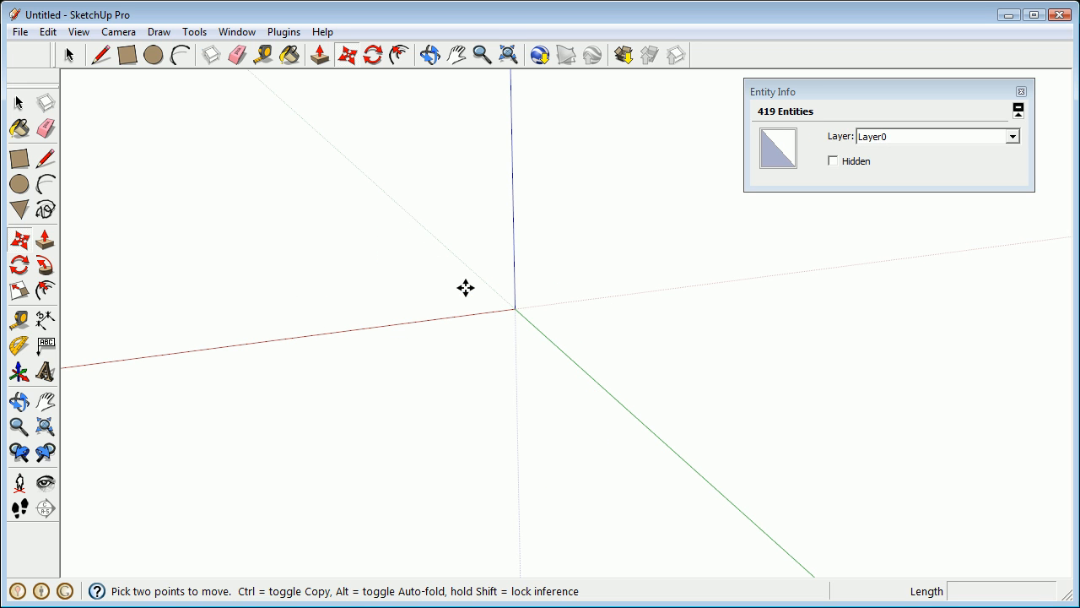
Draw a rectangle about 37' by 52' on the ground plane near the origin, between the red and green axes
middle_click_drag(490, 279, 545, 316)
middle_click_drag(431, 262, 487, 329, "shift")
key("m")
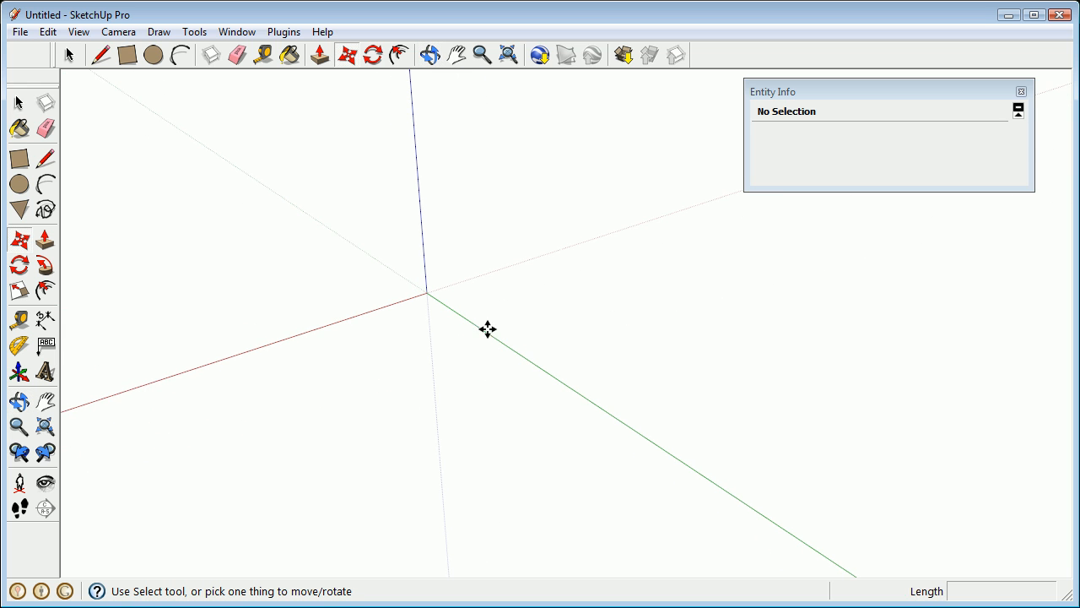
key("r")
middle_click_drag(610, 304, 501, 306)
left_click(412, 304)
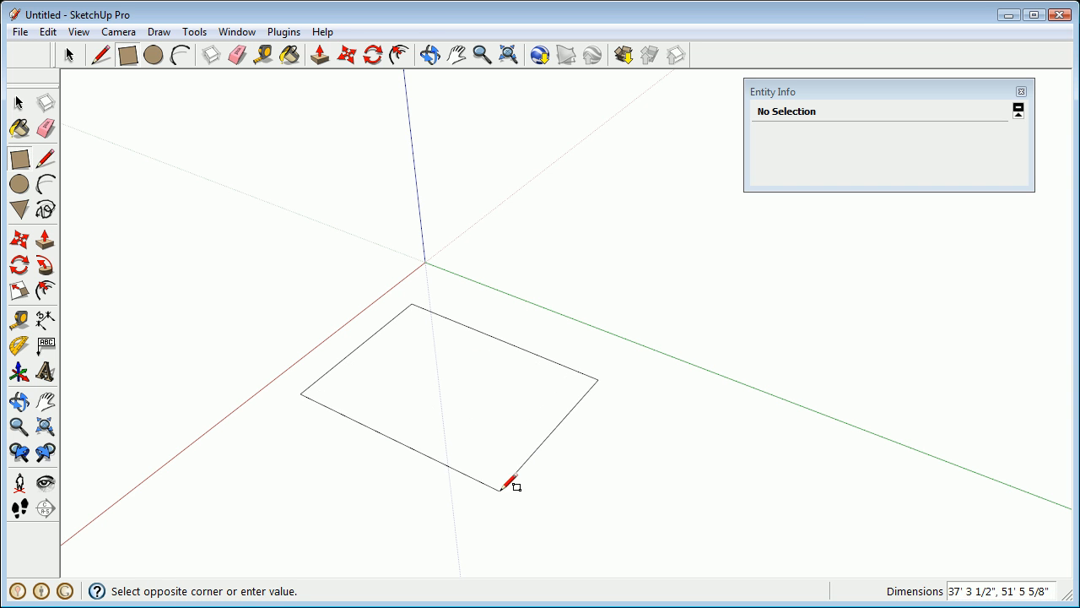
left_click(509, 481)
middle_click_drag(487, 394, 304, 309)
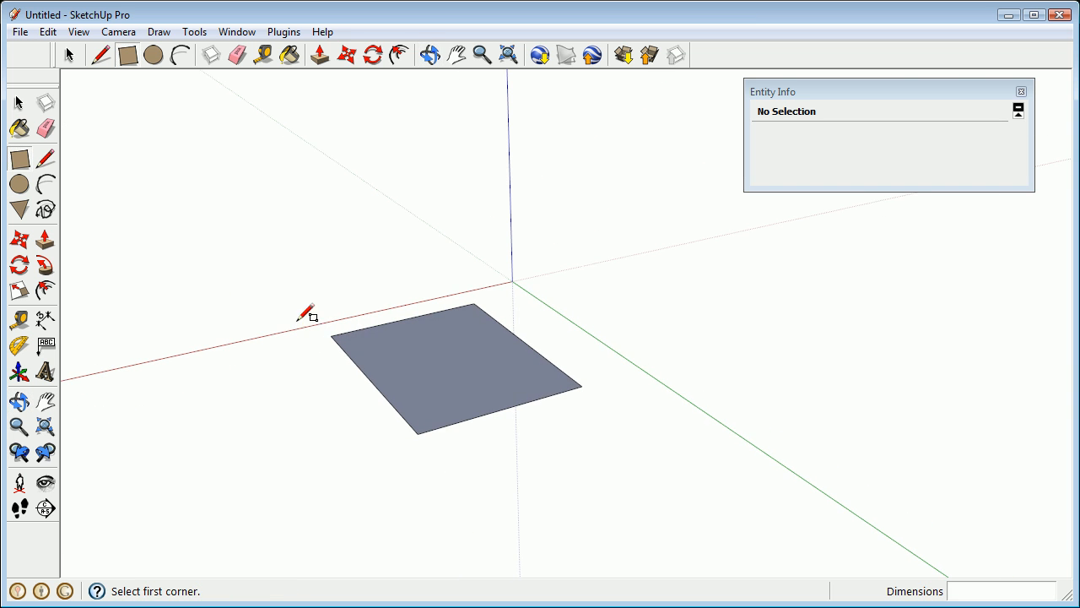
Extrude the rectangle upward with Push/Pull into a tall box
left_click(45, 241)
left_click(458, 236)
middle_click_drag(514, 284, 313, 258)
scroll(450, 212, "up", 5)
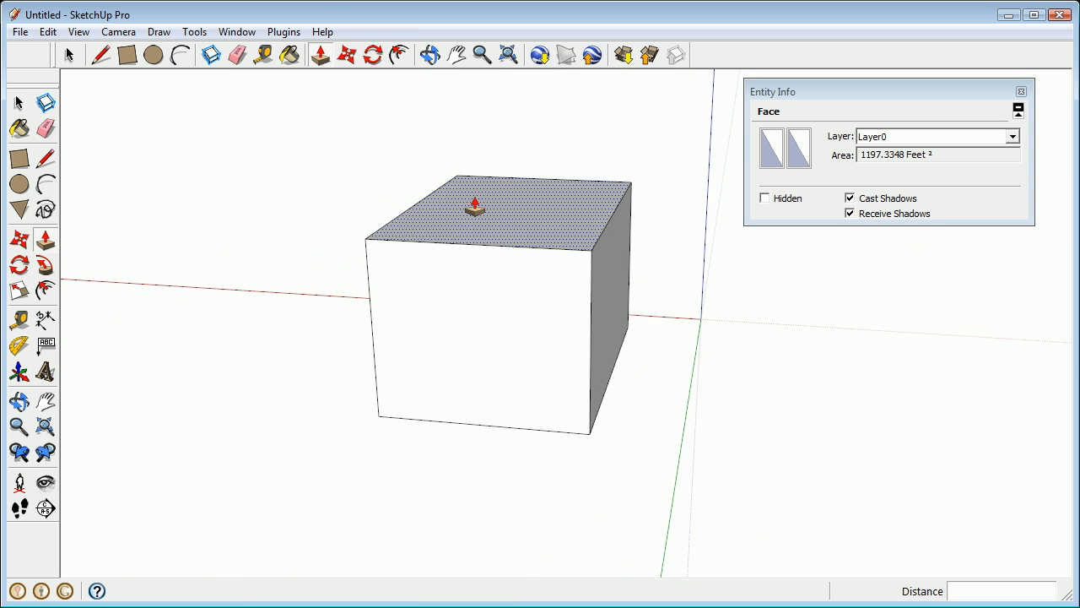
Draw a line across the middle of the box's top face, parallel to the green axis, from the front edge to the back edge
key("l")
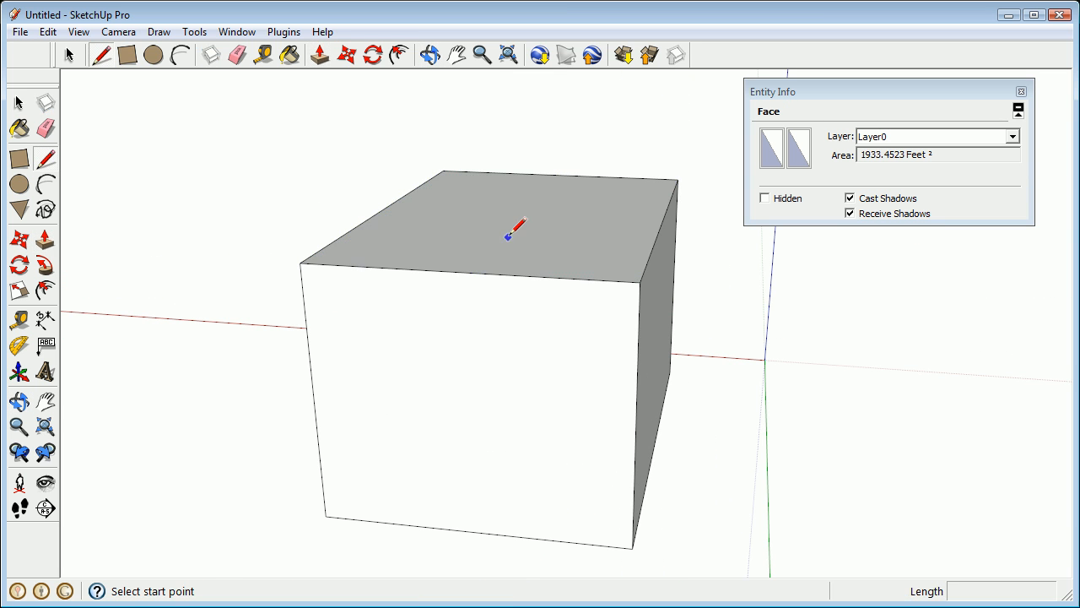
left_click(463, 272)
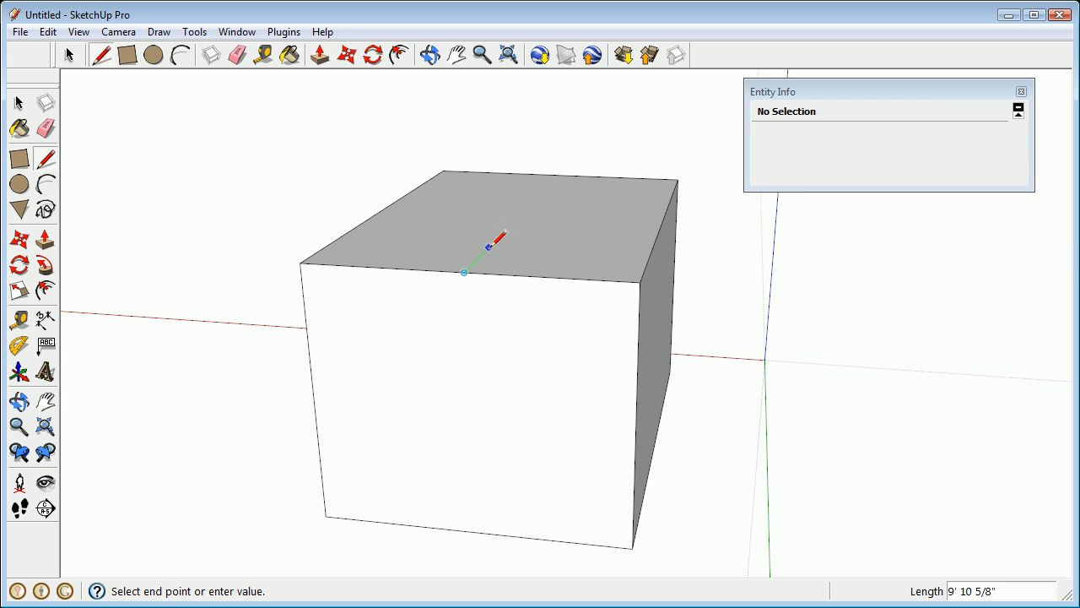
left_click(558, 174)
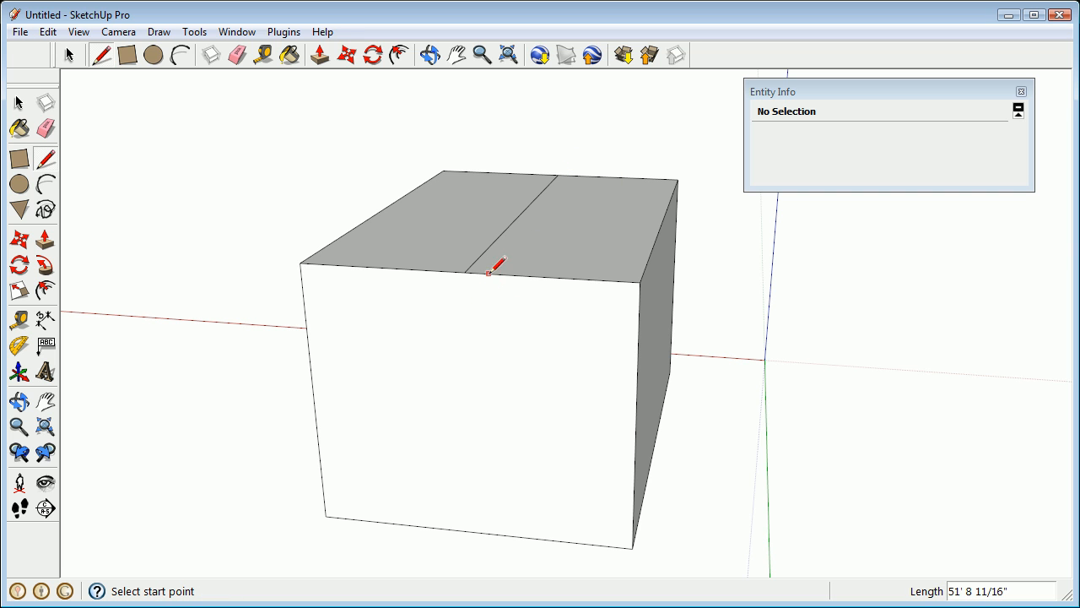
Move the line across the box's top face about 17' upward along the blue axis to form a gabled roof
left_click(19, 239)
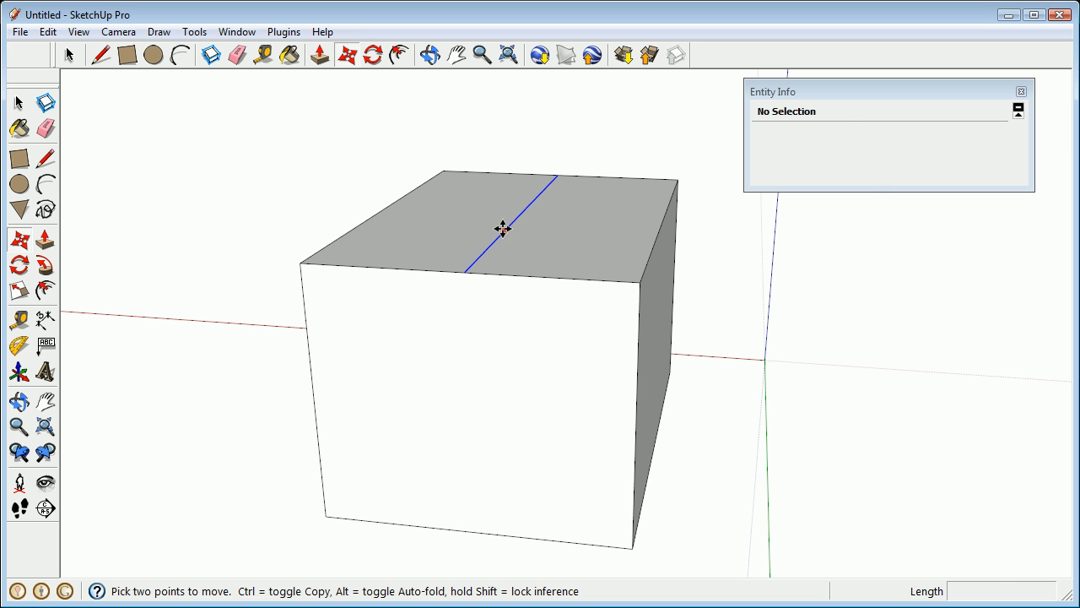
left_click(504, 227)
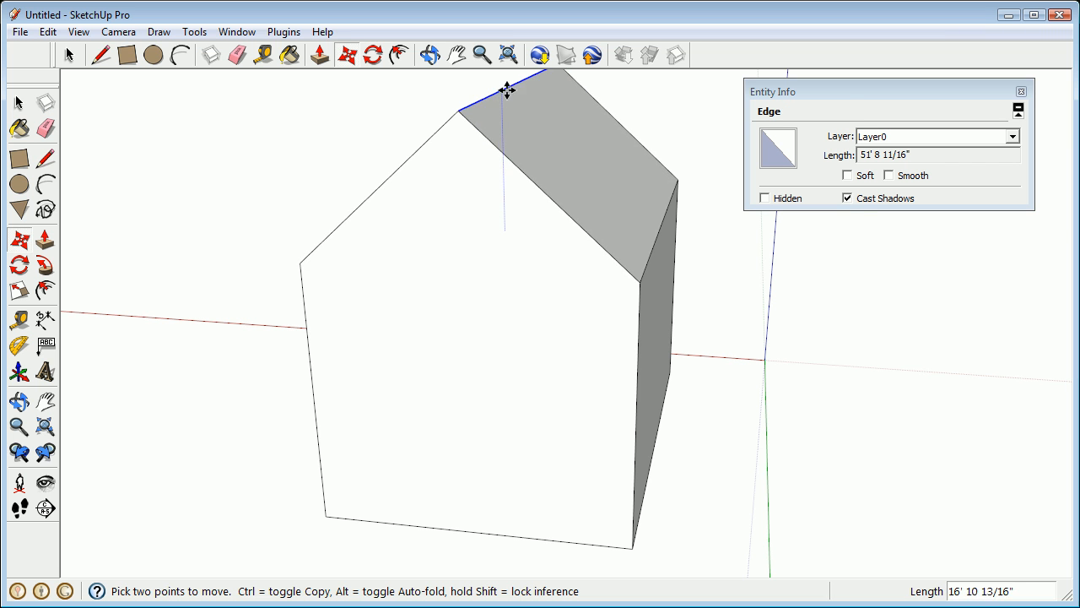
left_click(506, 84)
Draw two vertical lines down the long side wall, from the eave edge to the base edge, dividing it into three panels
middle_click_drag(527, 178, 678, 320)
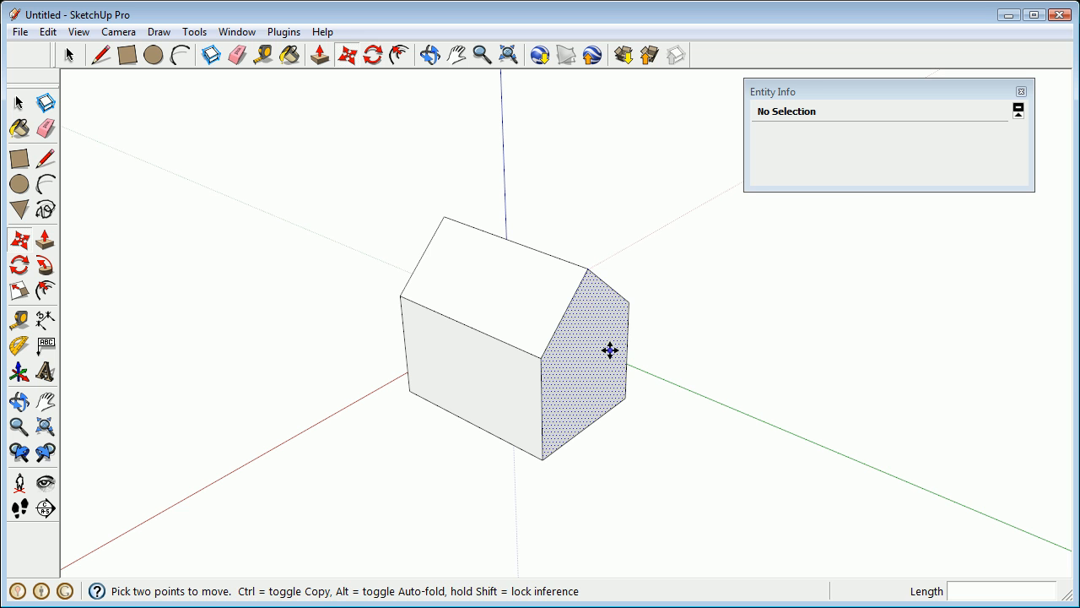
middle_click_drag(539, 322, 887, 288)
scroll(674, 373, "up", 4)
middle_click_drag(675, 373, 699, 353, "shift")
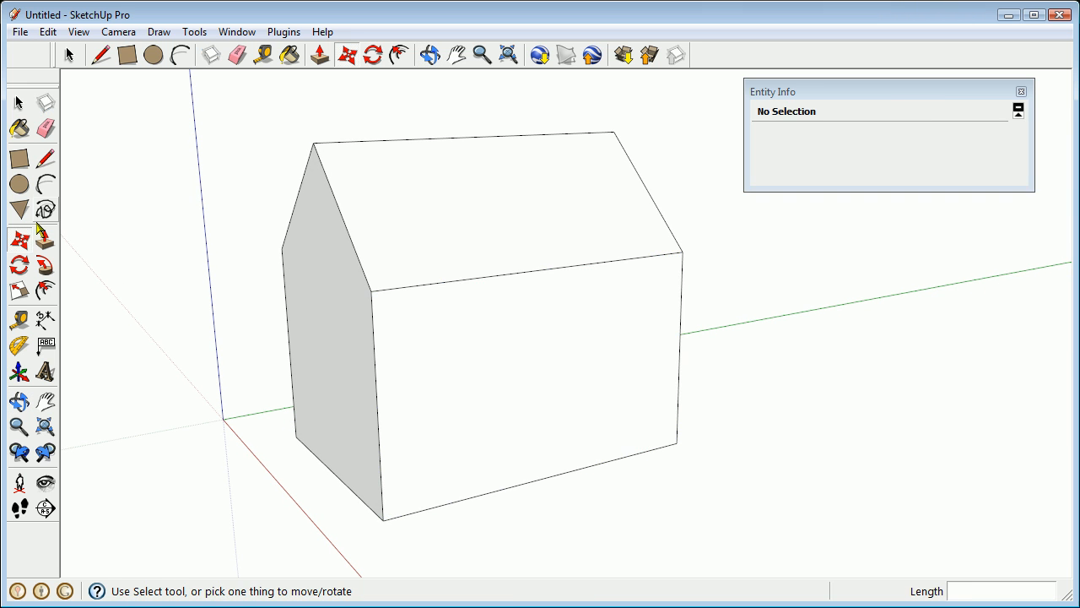
left_click(46, 159)
left_click(465, 278)
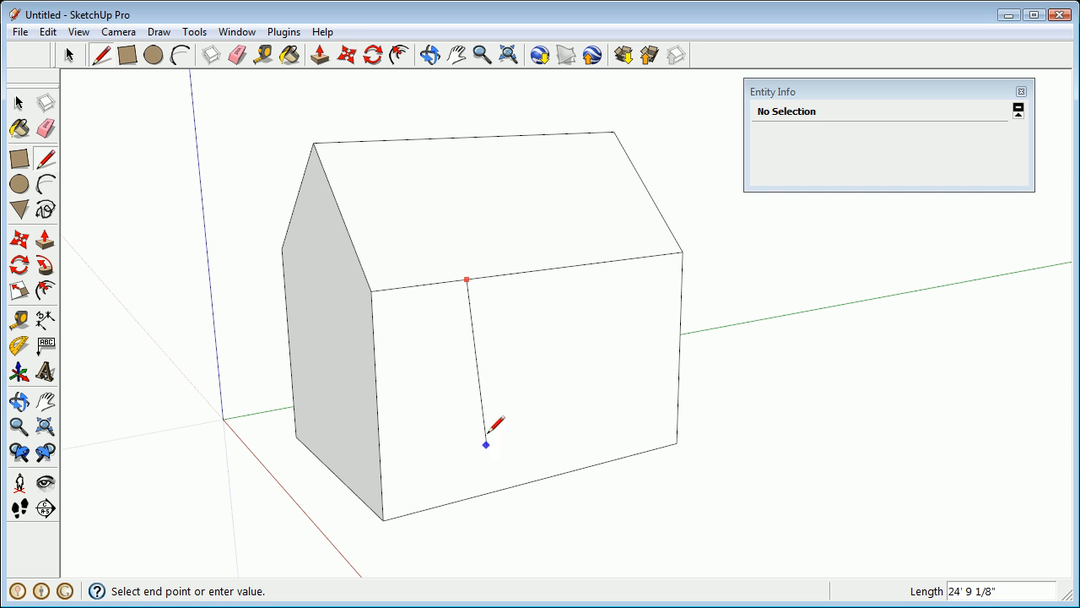
left_click(471, 496)
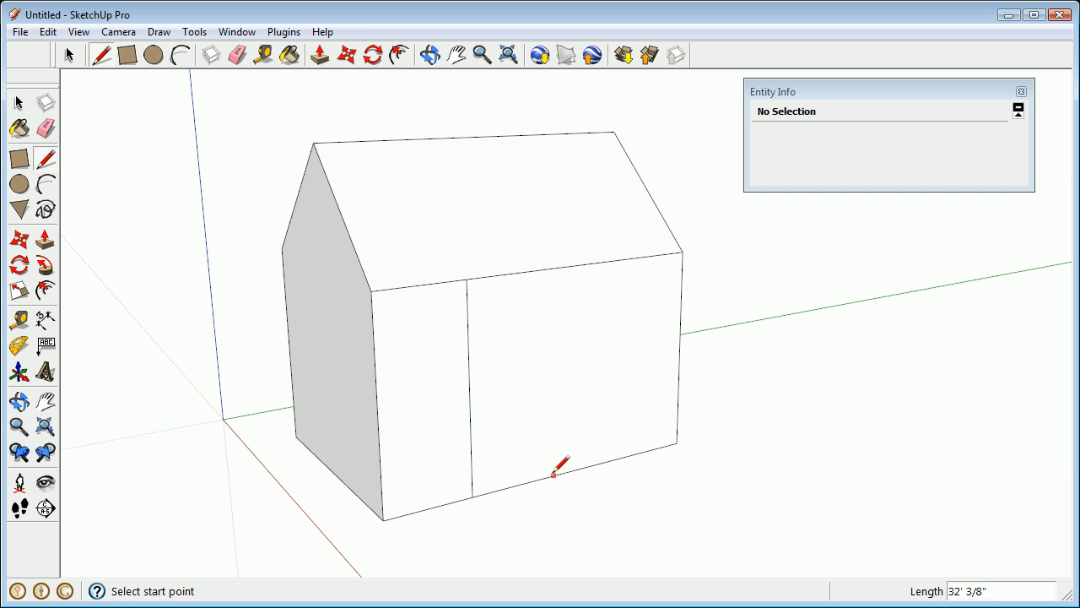
left_click(572, 267)
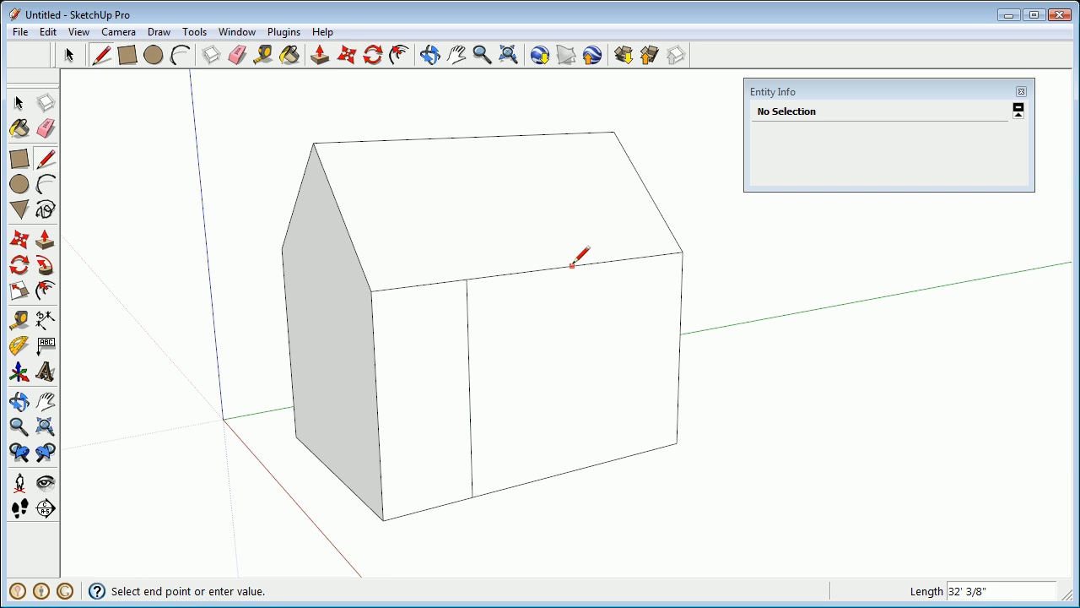
left_click(570, 470)
Draw a rectangular ground face projecting about 12' outward from the base of the wall's middle panel
mouse_move(541, 439)
middle_mouse_down()
mouse_move(509, 407)
mouse_move(622, 461)
mouse_move(610, 457)
middle_mouse_up()
left_click(593, 460)
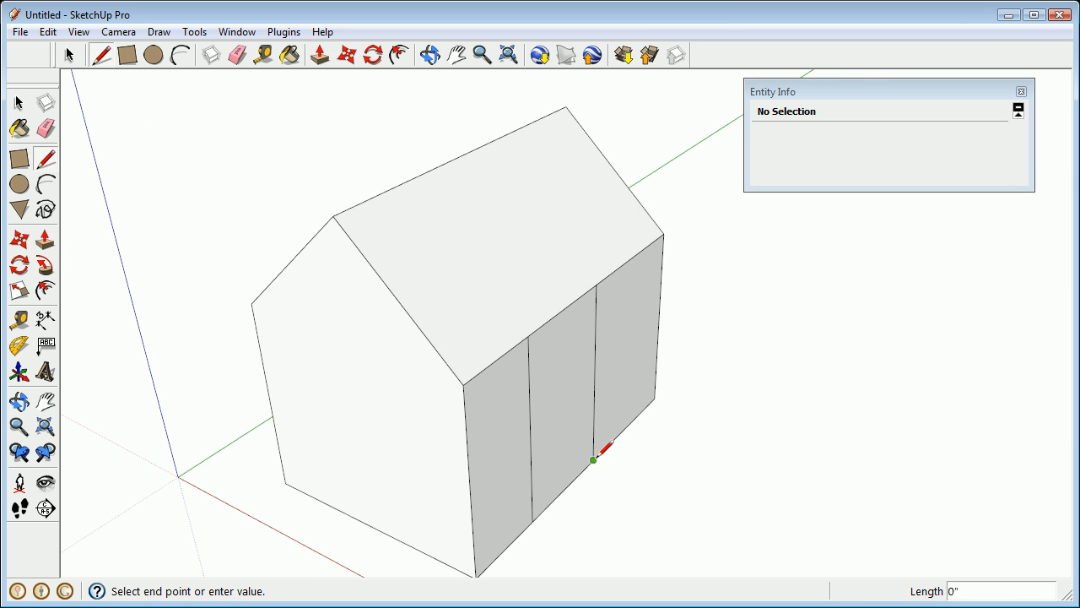
left_click(659, 487)
left_click(602, 552)
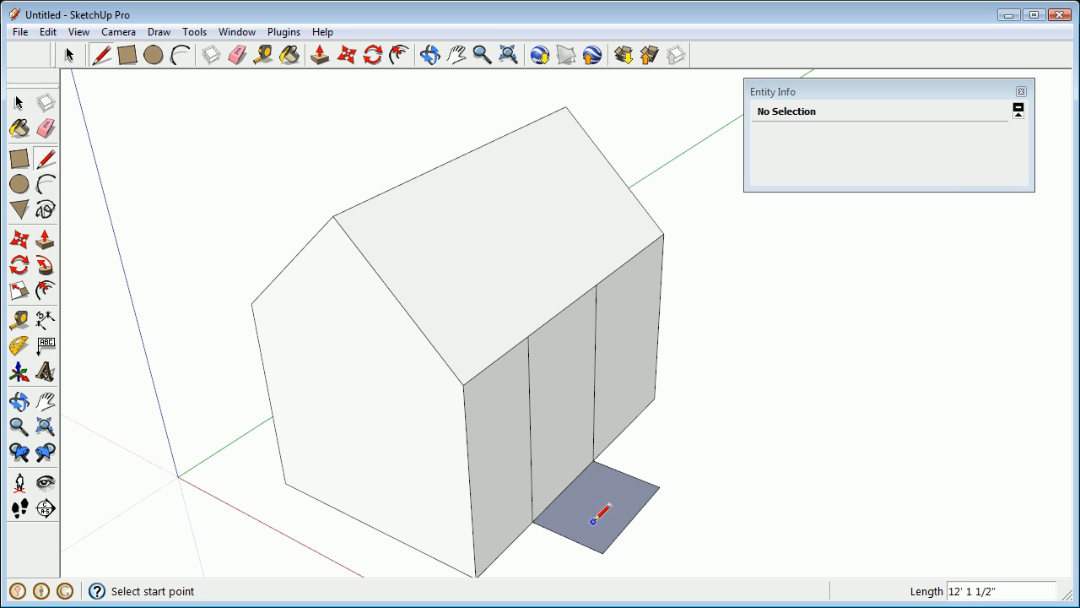
Draw a vertical line about 20' 7" up from the ground face's outer corner, aligned with the roof slope, and connect it to the eave
left_click(603, 553)
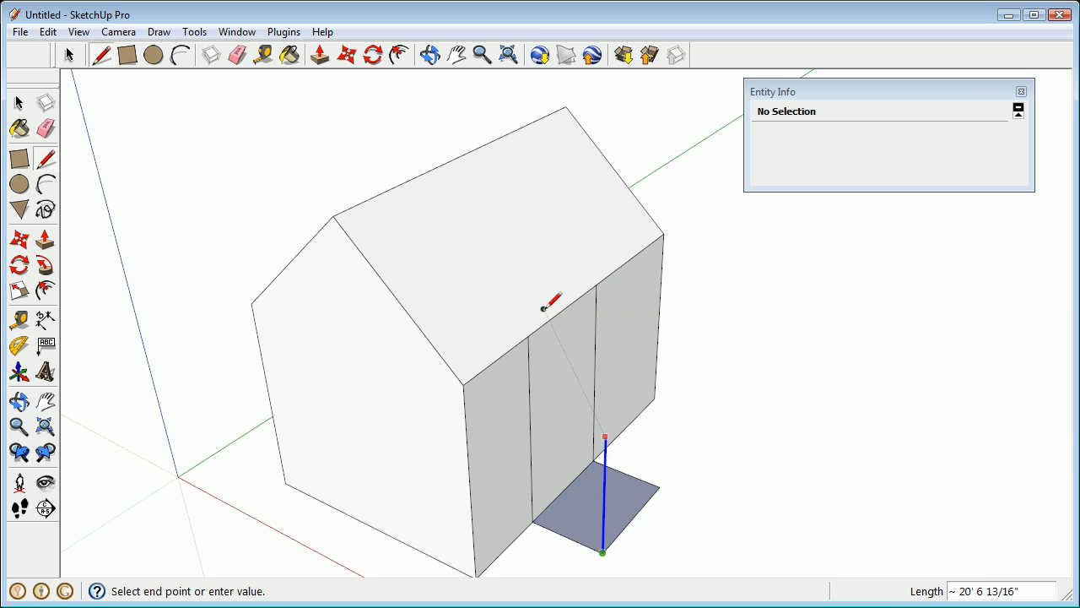
middle_click_drag(525, 292, 511, 212)
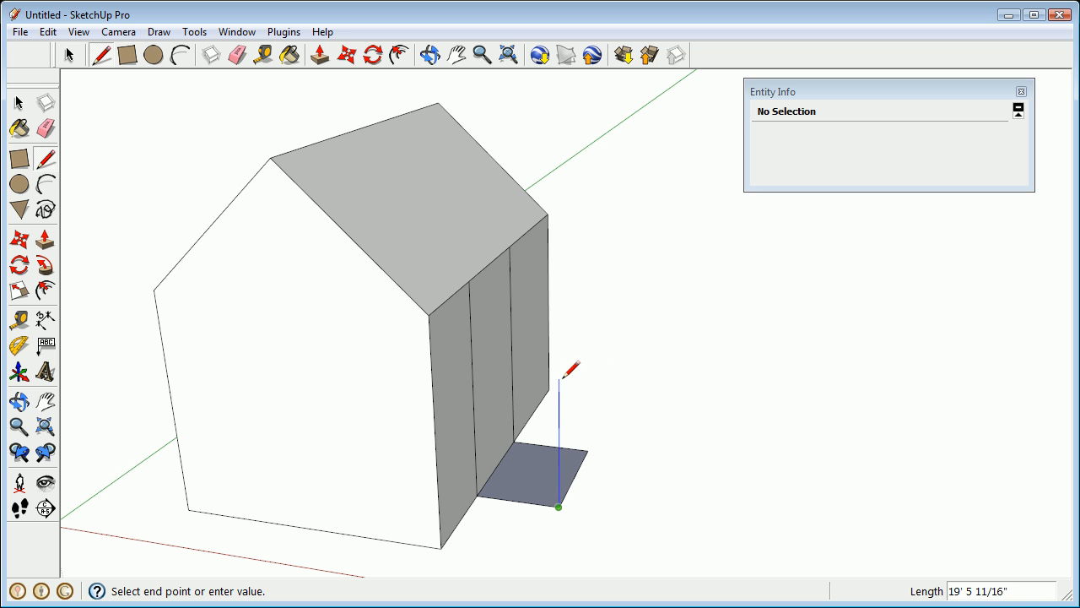
key("shift")
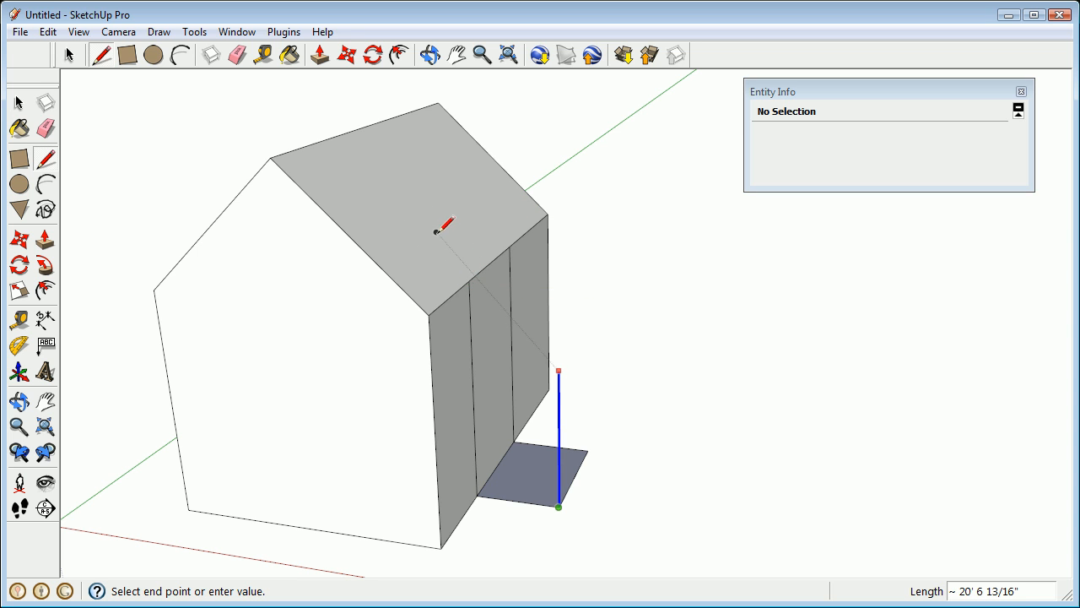
left_click(409, 203)
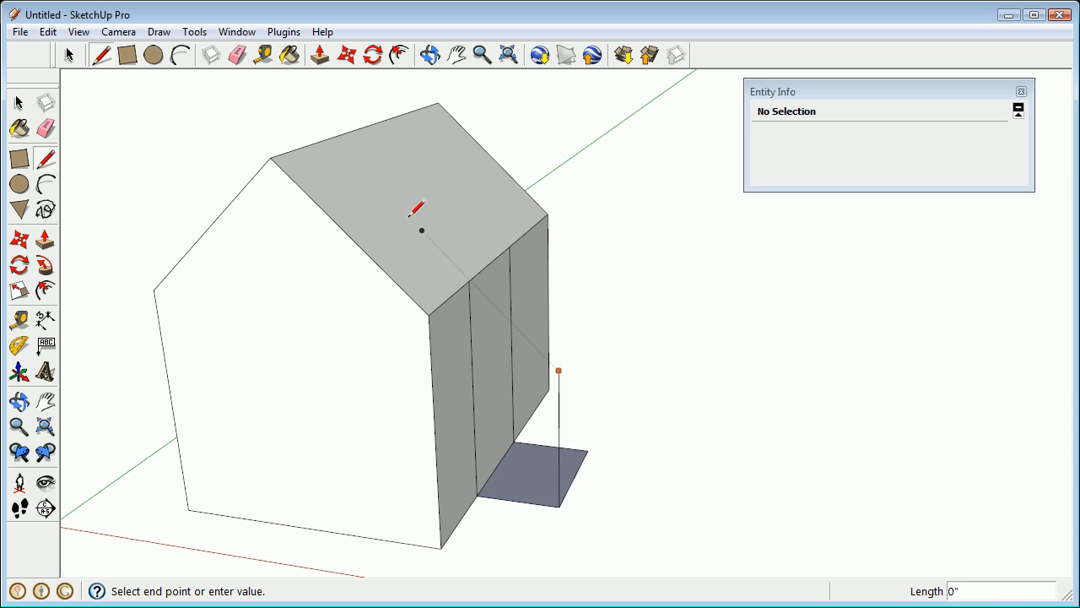
left_click(468, 281)
Push/Pull the new sloped-top side face about 17' 3" across to the other dividing line to form the extension
middle_click_drag(493, 369, 278, 456)
scroll(449, 353, "up", 2)
middle_click_drag(470, 335, 417, 354)
key("p")
left_click(391, 306)
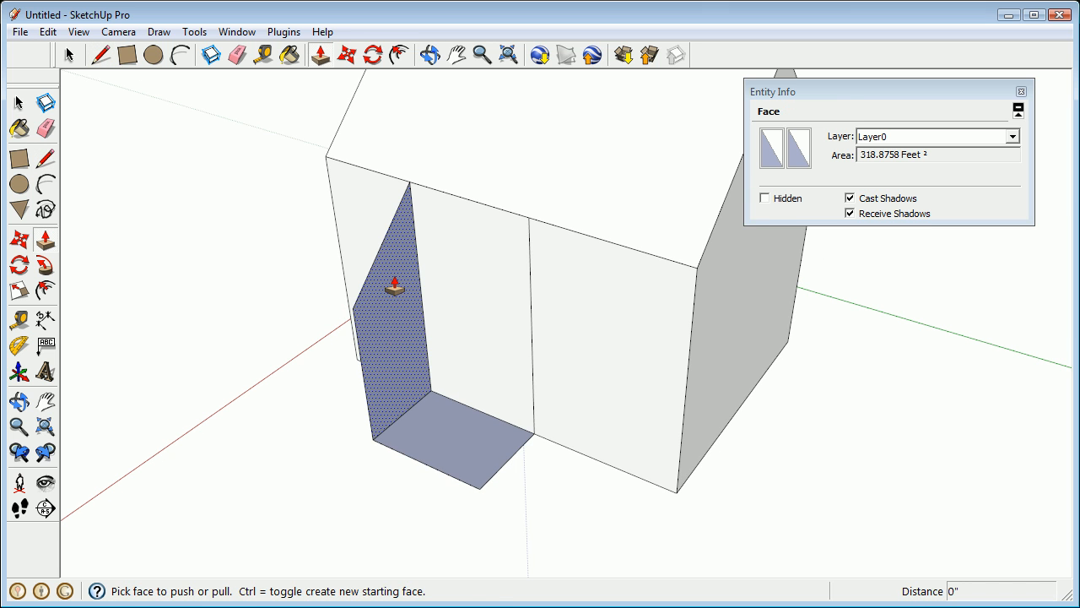
left_click_drag(394, 287, 532, 225)
left_click(531, 221)
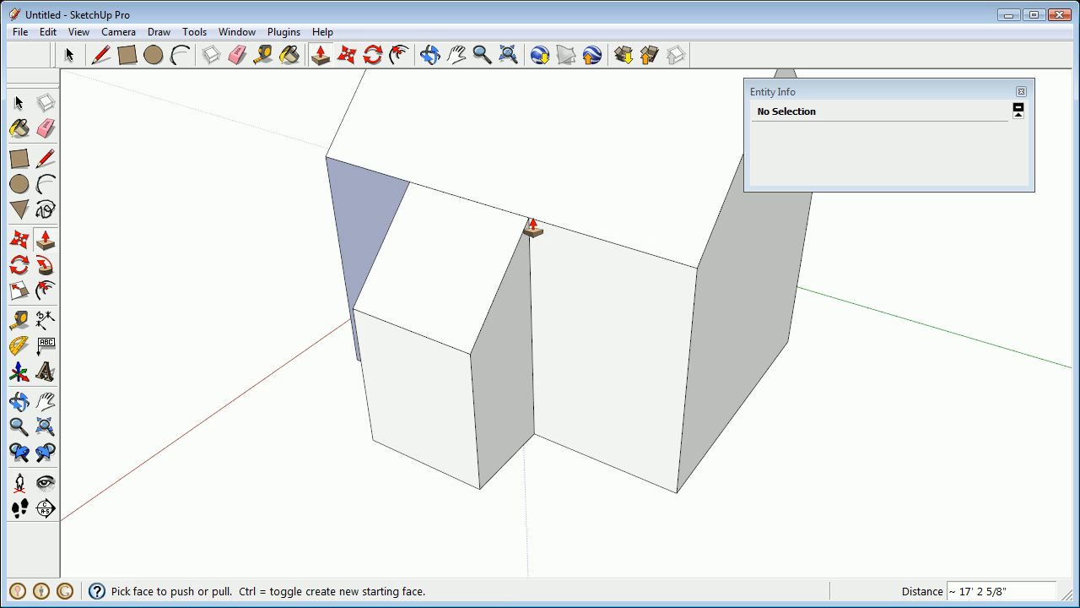
Reverse the blue back-facing wall panel beside the extension so its front side faces outward
middle_click_drag(360, 279, 709, 227)
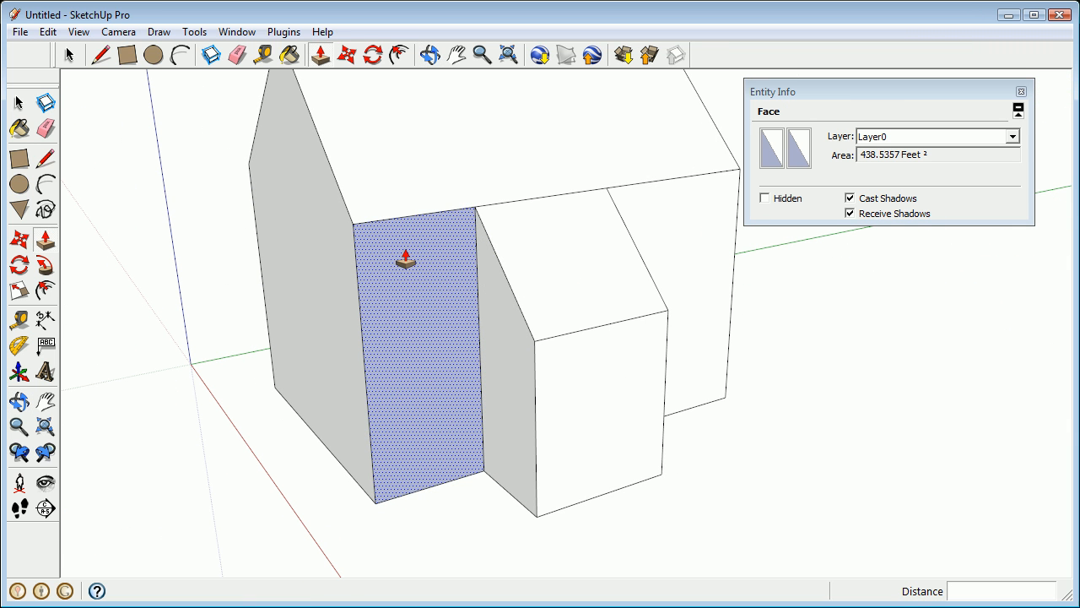
key("space")
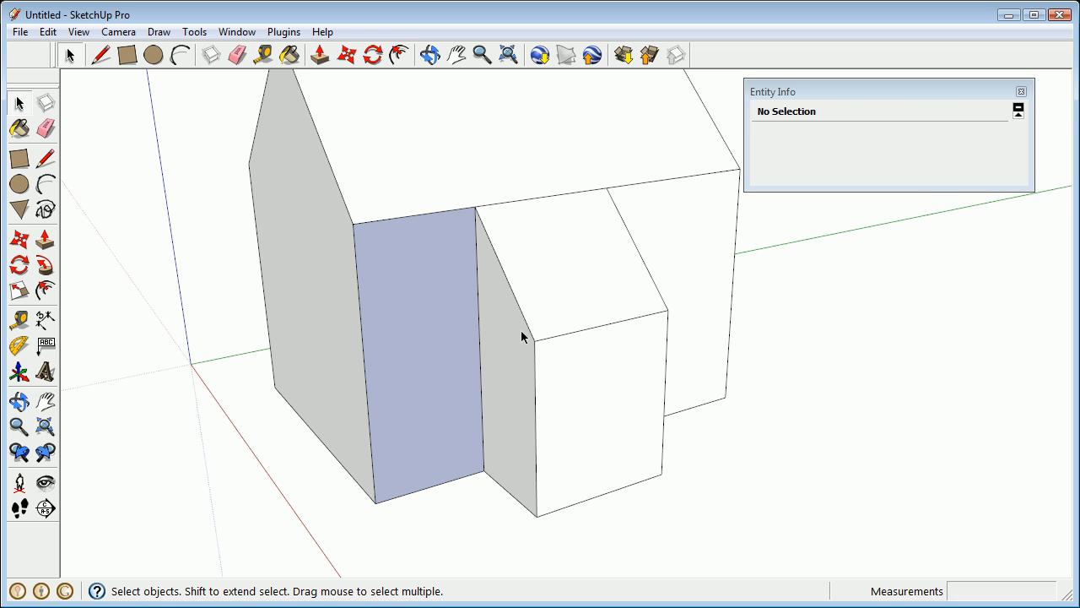
middle_click_drag(436, 304, 420, 333)
right_click(419, 334)
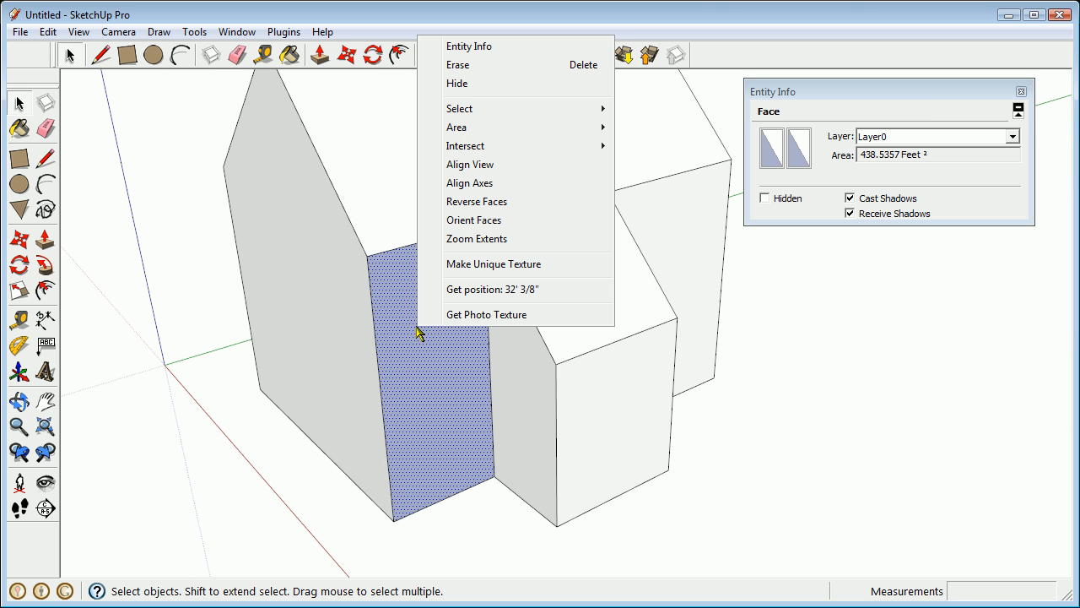
left_click(475, 202)
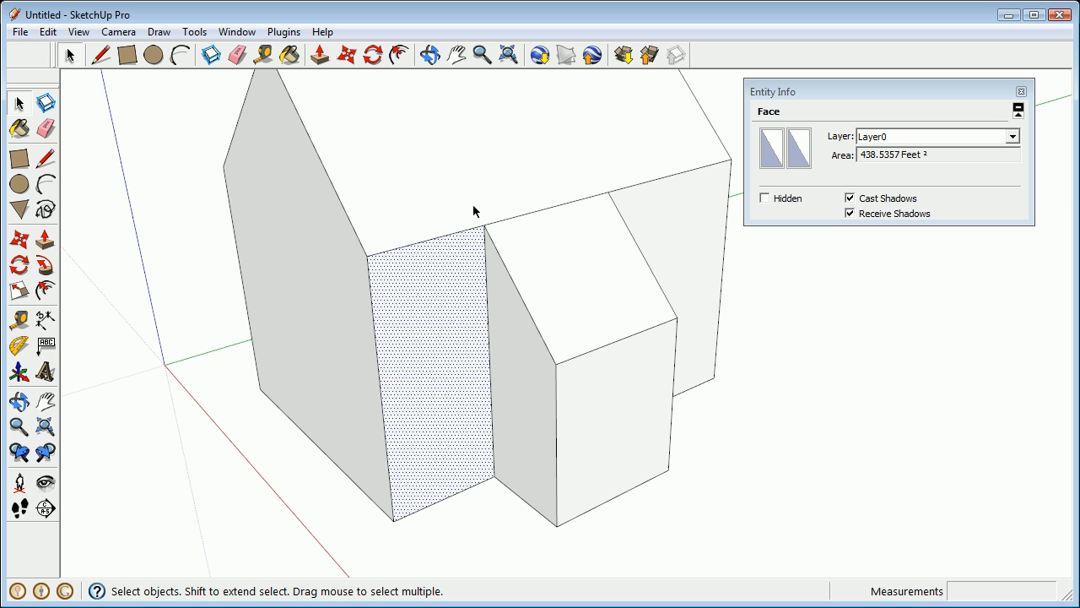
Examine the front and back face colours from beneath the house and the default styles, then close the Styles window
middle_click_drag(411, 538, 330, 287)
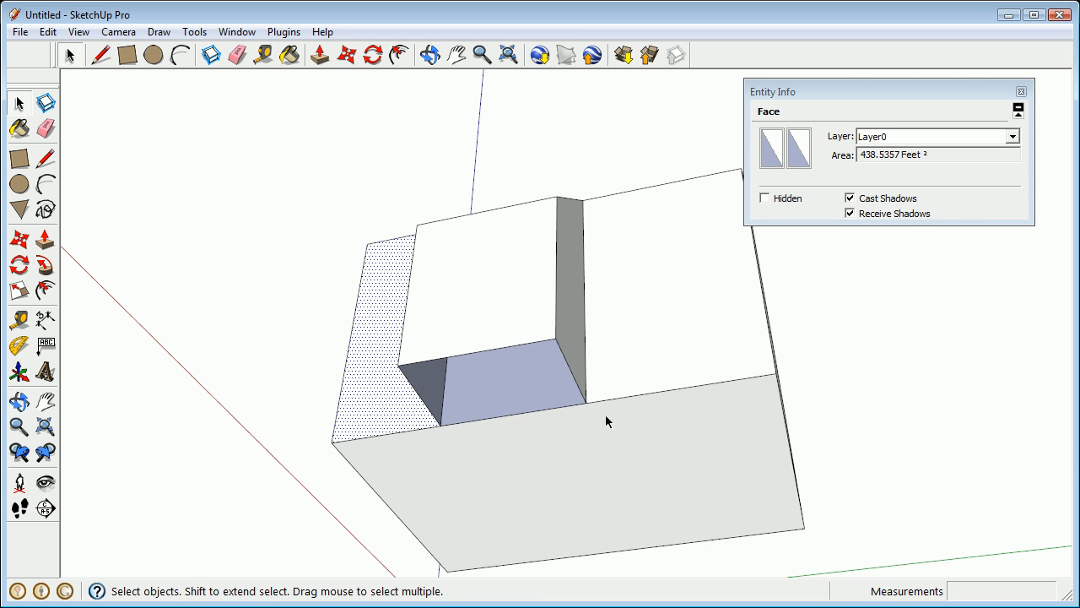
middle_click_drag(509, 408, 518, 436)
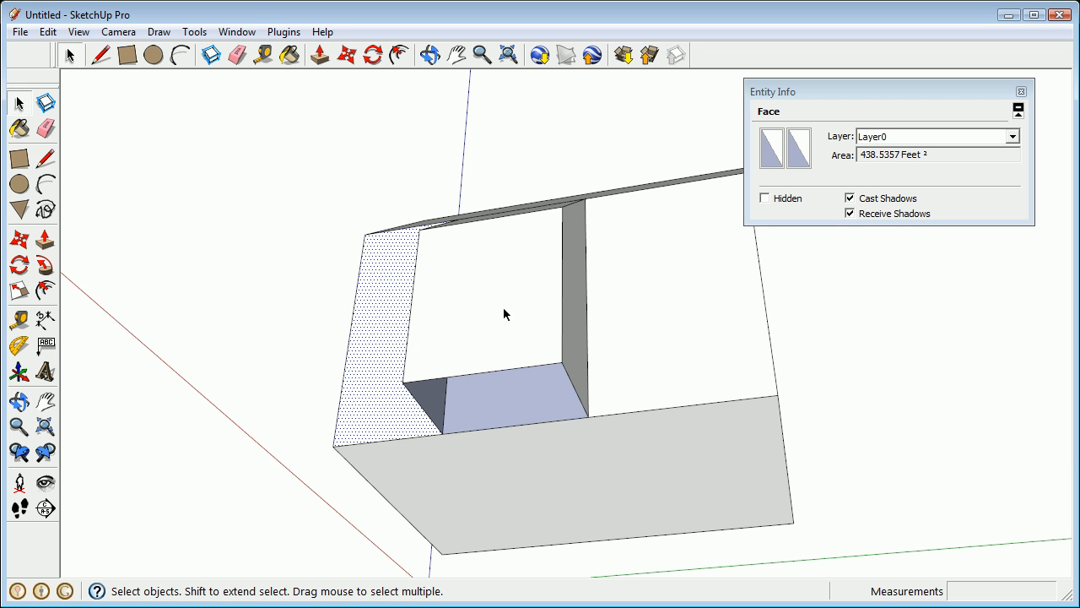
left_click(236, 32)
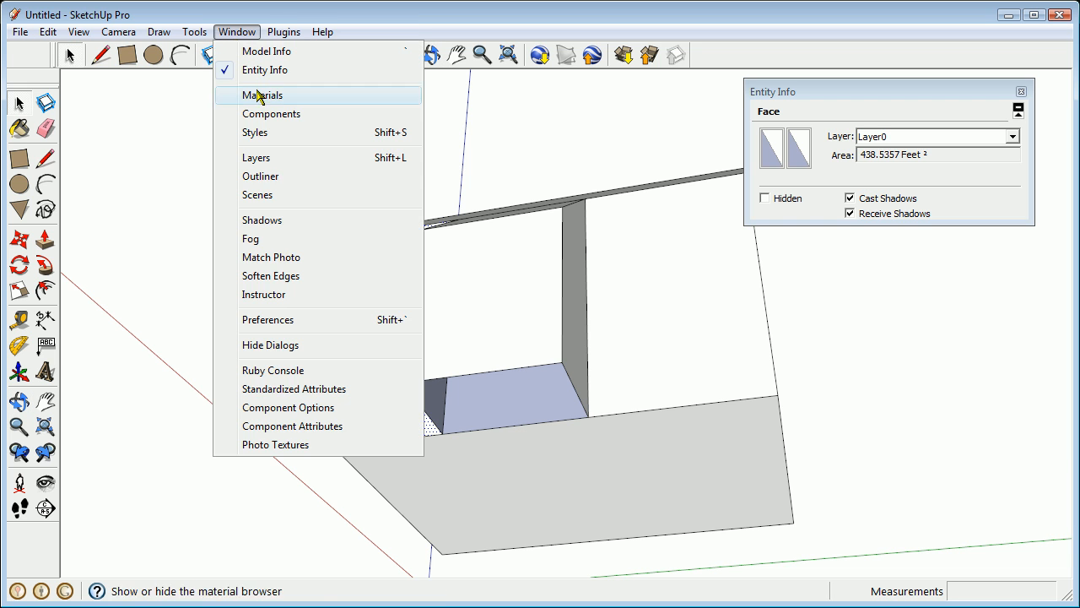
left_click(270, 134)
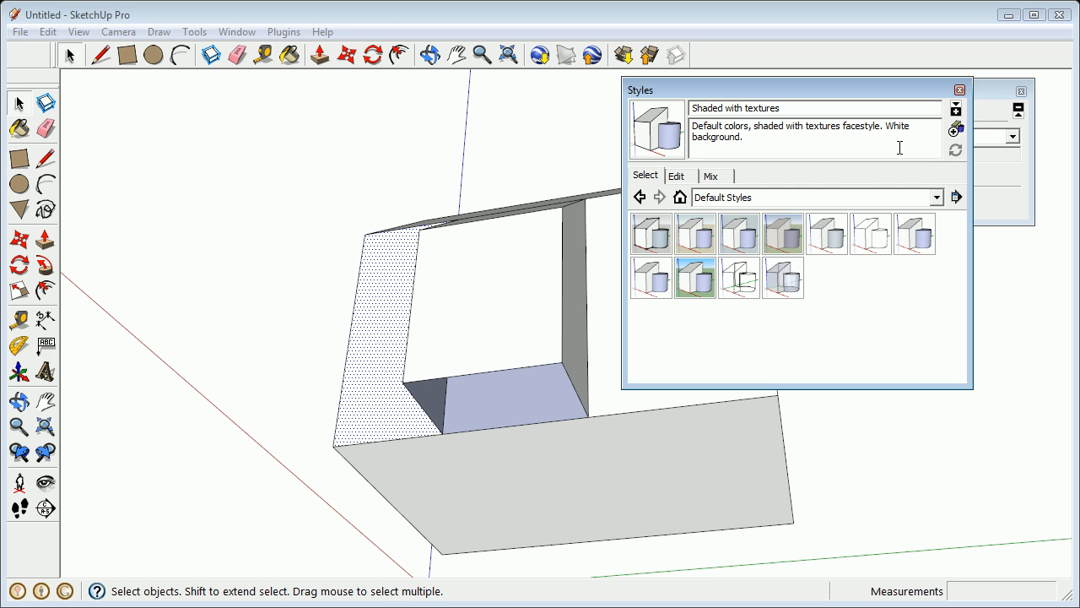
left_click(960, 91)
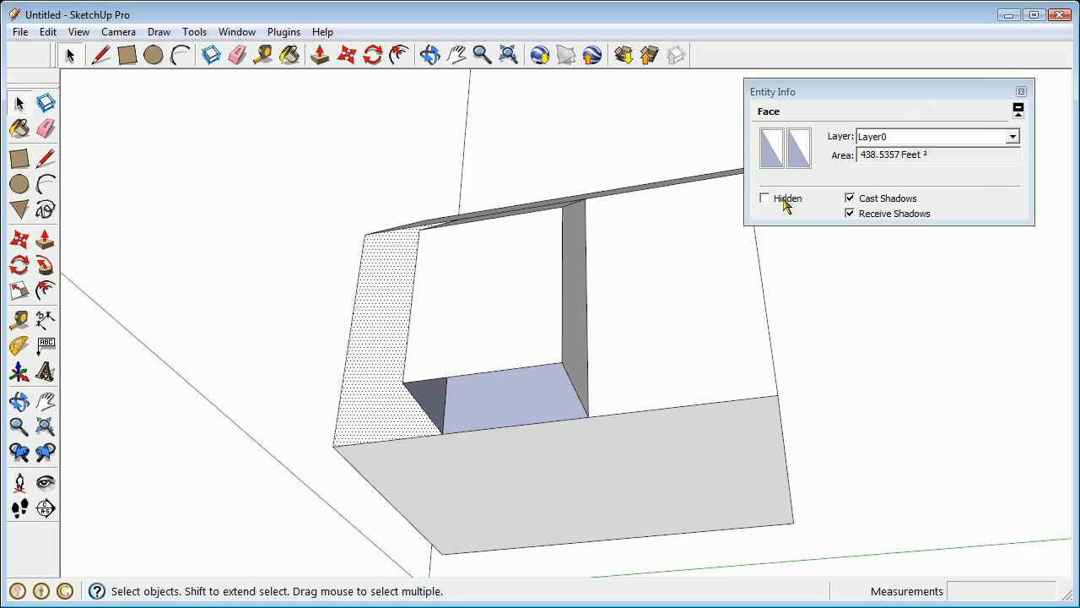
Select the whole house and place a copy about 89' away along the green axis with Move
middle_click_drag(582, 304, 495, 374)
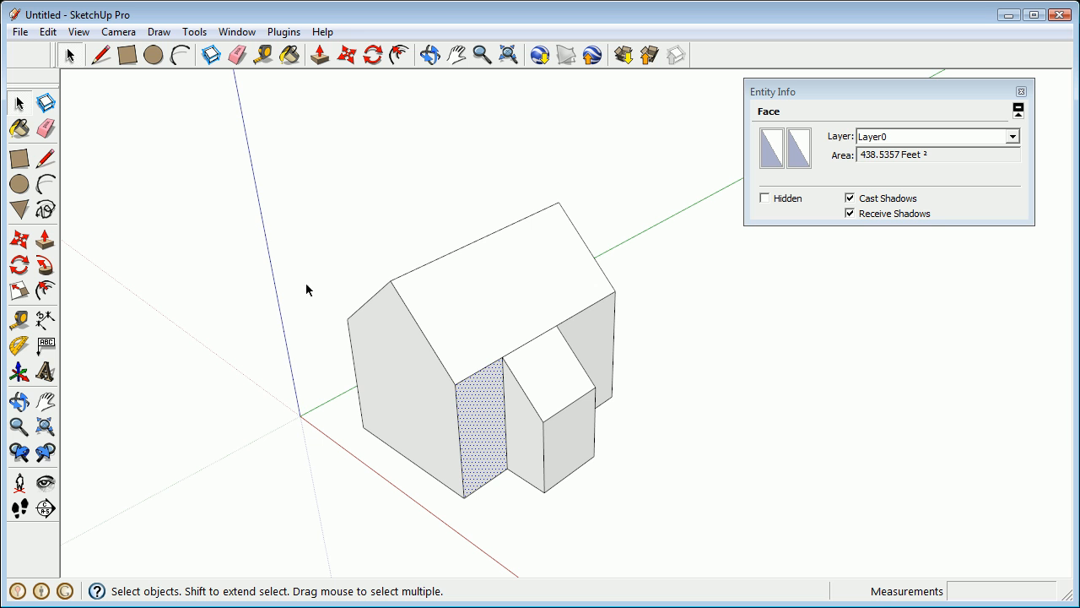
left_click_drag(235, 131, 751, 570)
middle_click_drag(549, 248, 222, 242)
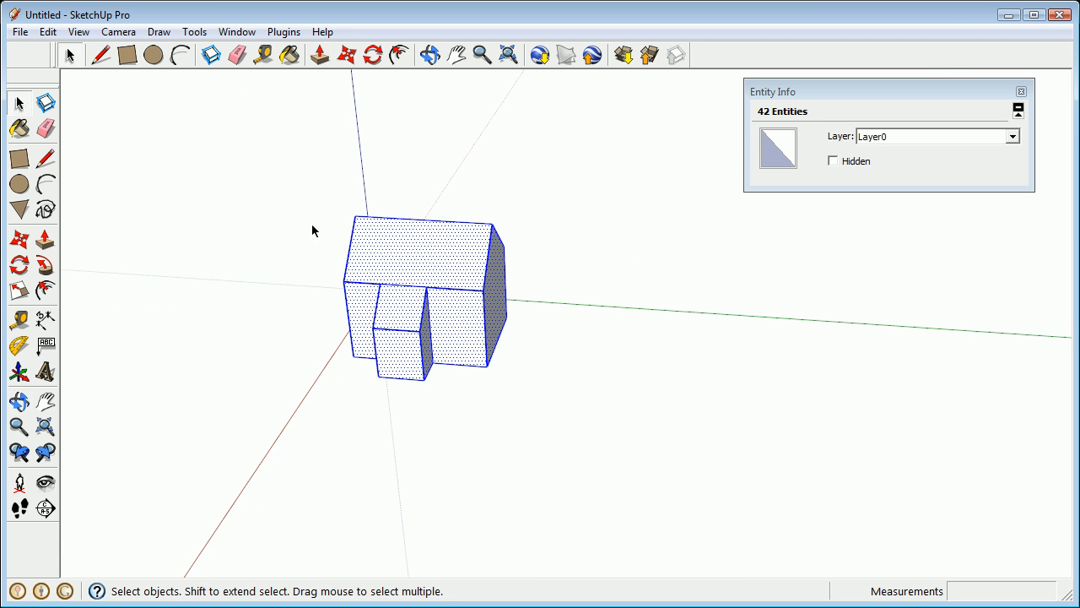
middle_click_drag(479, 257, 217, 297)
left_click(19, 240)
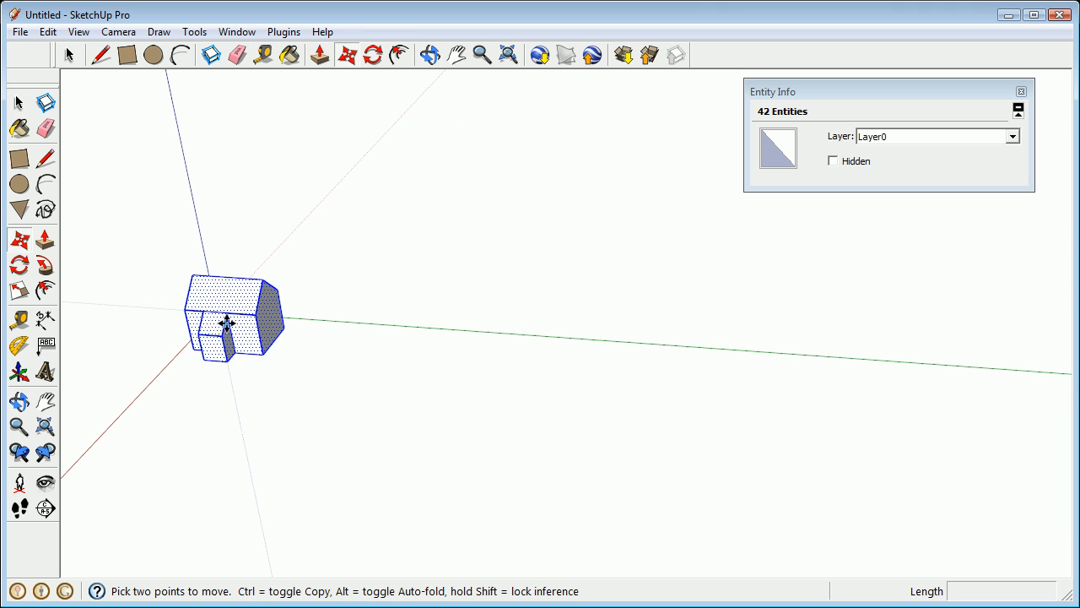
left_click(250, 348)
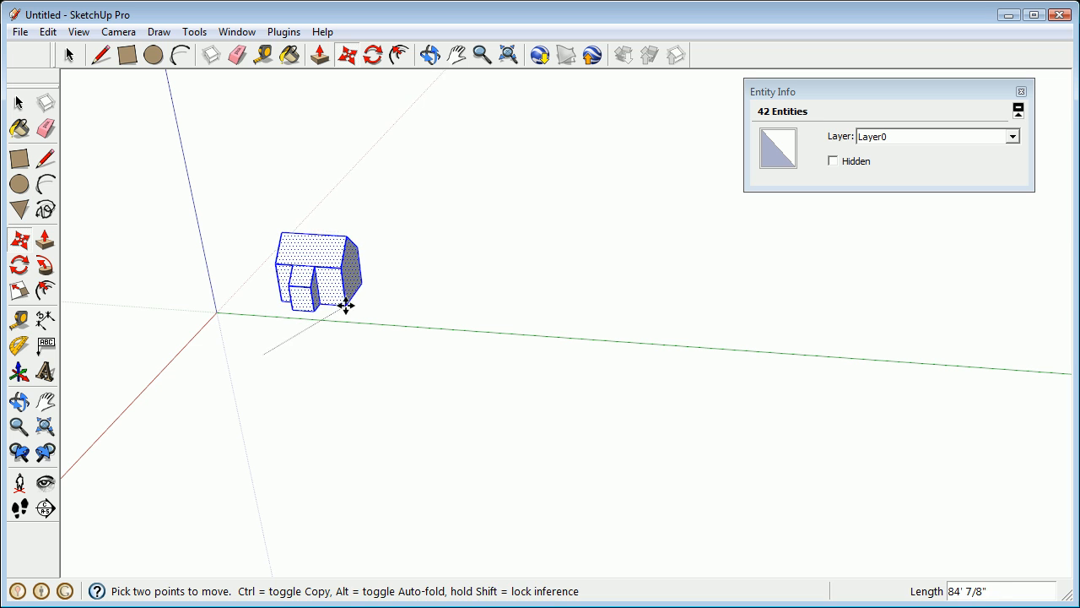
key("ctrl")
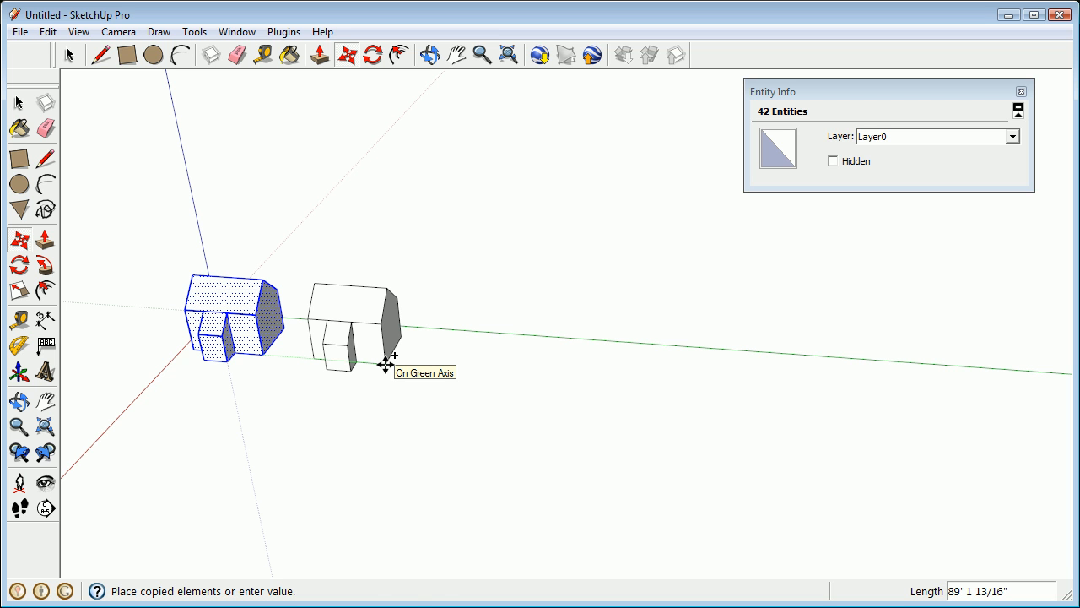
left_click(385, 364)
Repeat the house copy as a linear array with 5*, then undo the array and the copy
key("o")
left_click_drag(379, 364, 499, 231)
key("m")
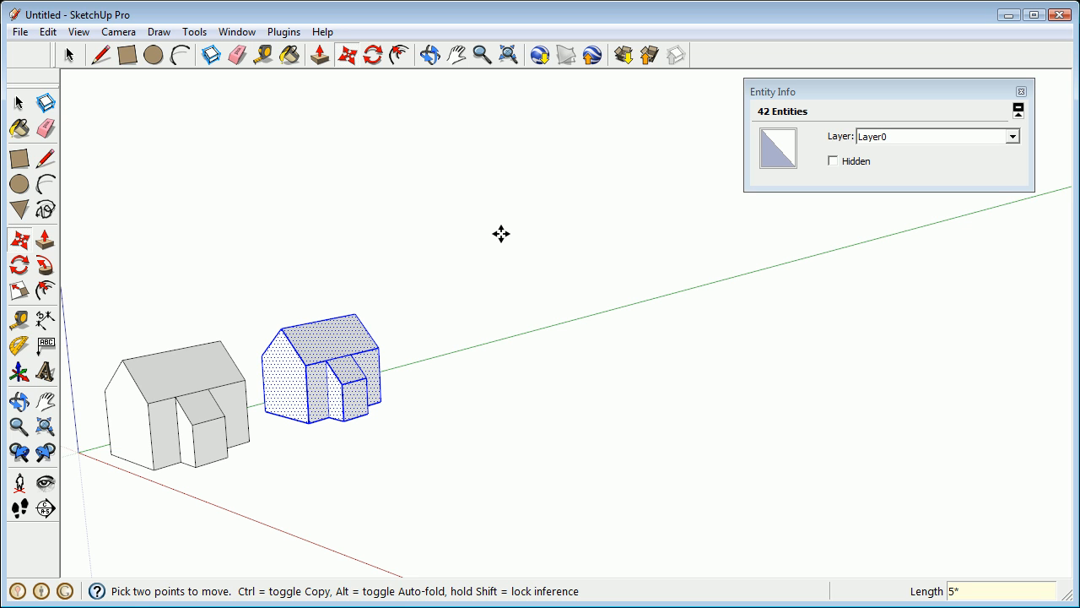
key("Return")
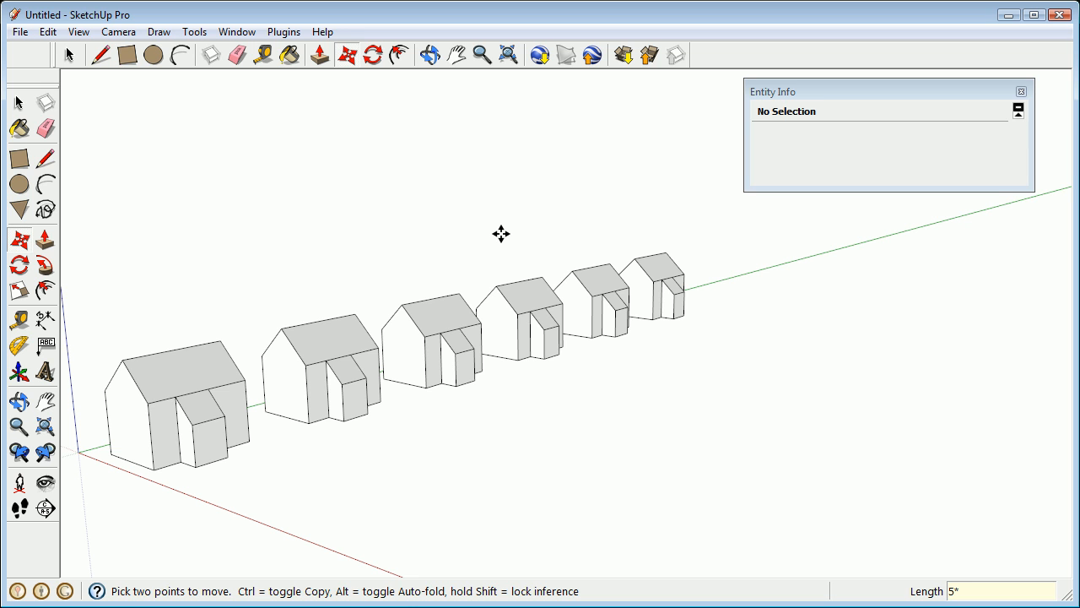
key("ctrl+z")
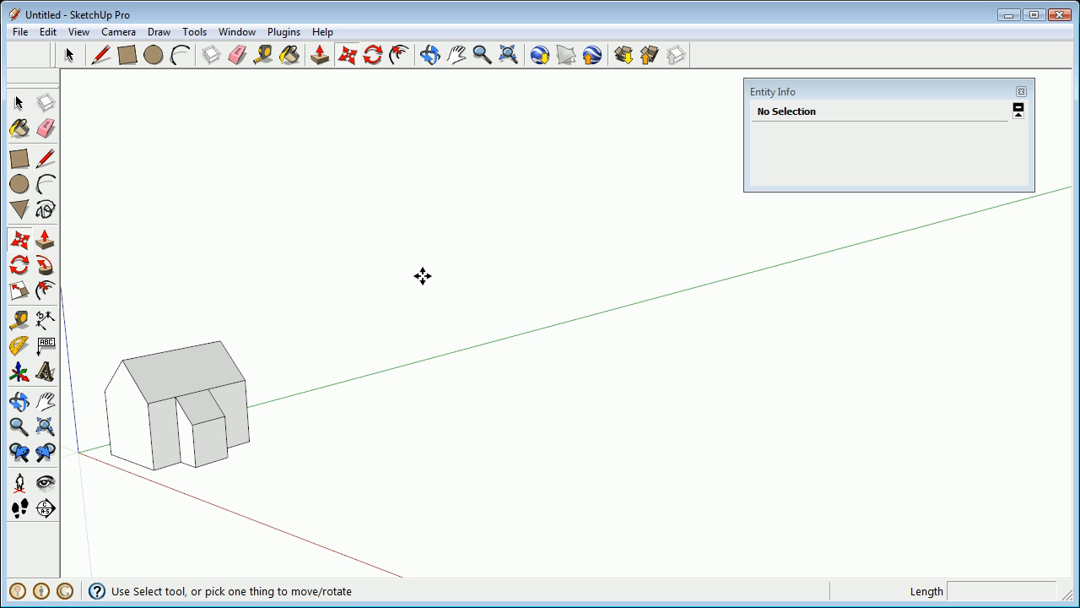
Select the whole house, copy it about 611' along the green axis with Move, and fill the distance with evenly spaced copies using 5/
middle_click_drag(195, 380, 242, 472)
middle_click_drag(242, 473, 224, 486)
scroll(224, 487, "down", 2)
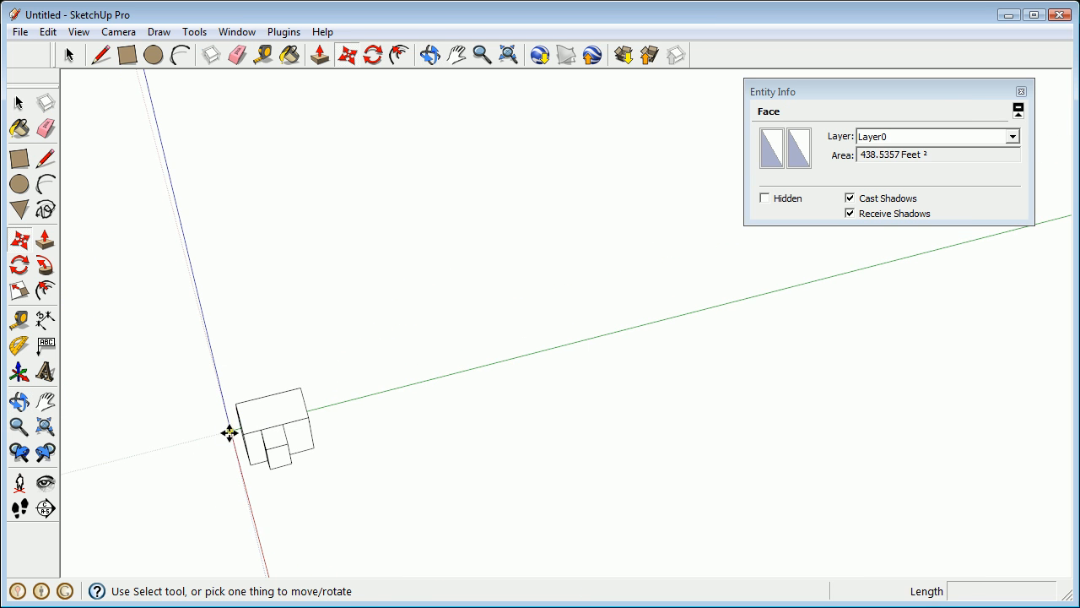
key("space")
left_click_drag(203, 362, 363, 534)
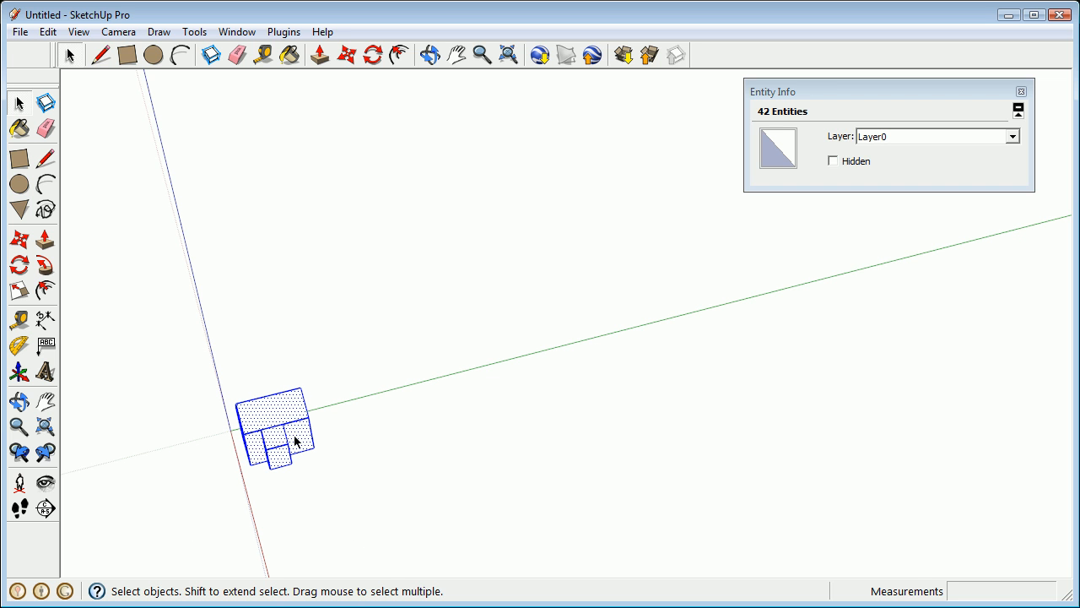
key("m")
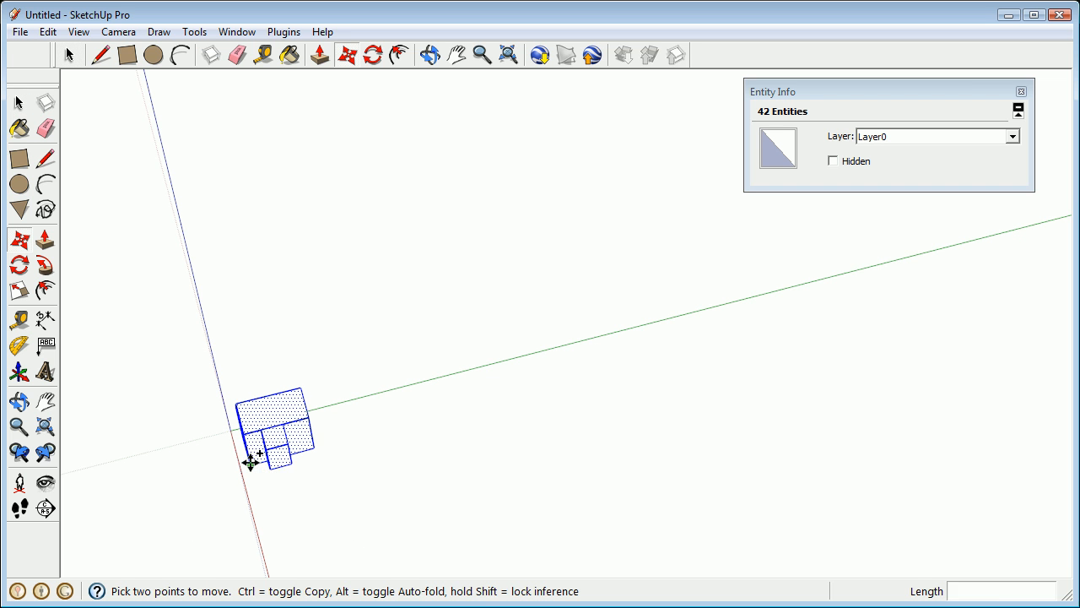
left_click(250, 463)
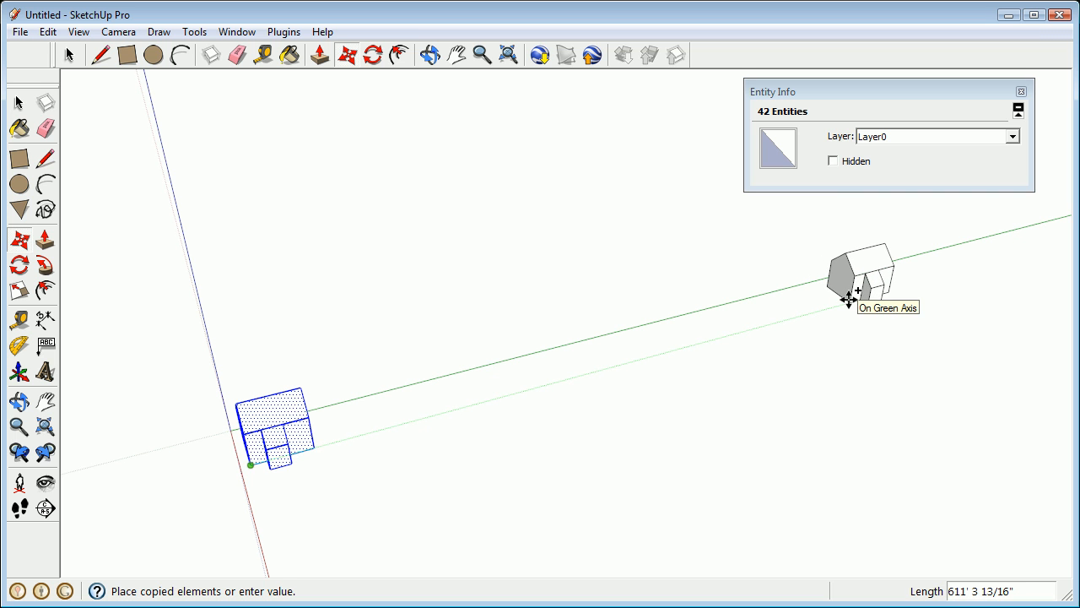
left_click(847, 300)
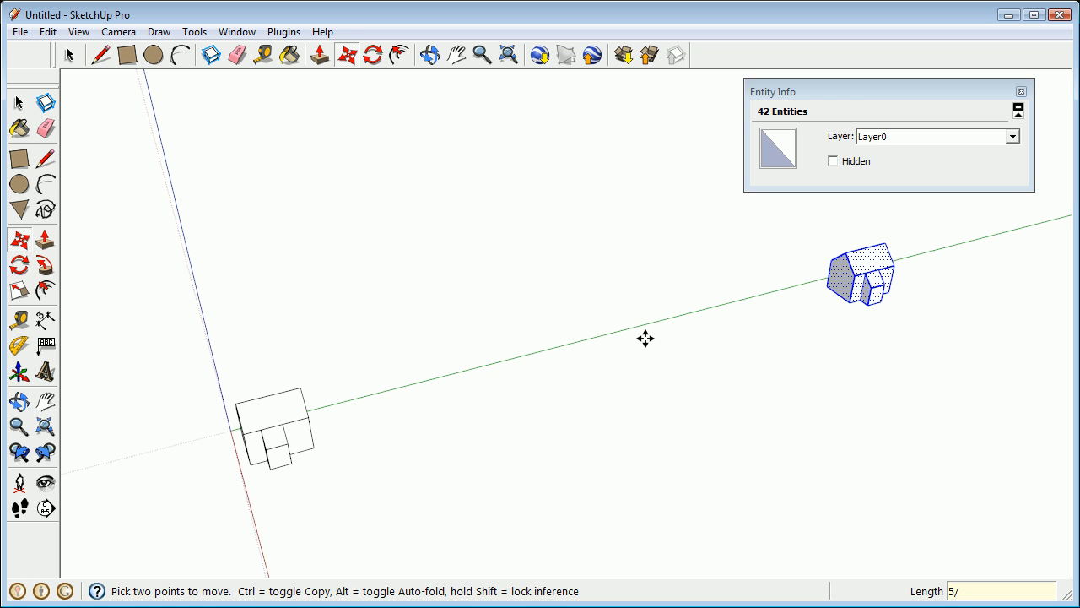
key("Return")
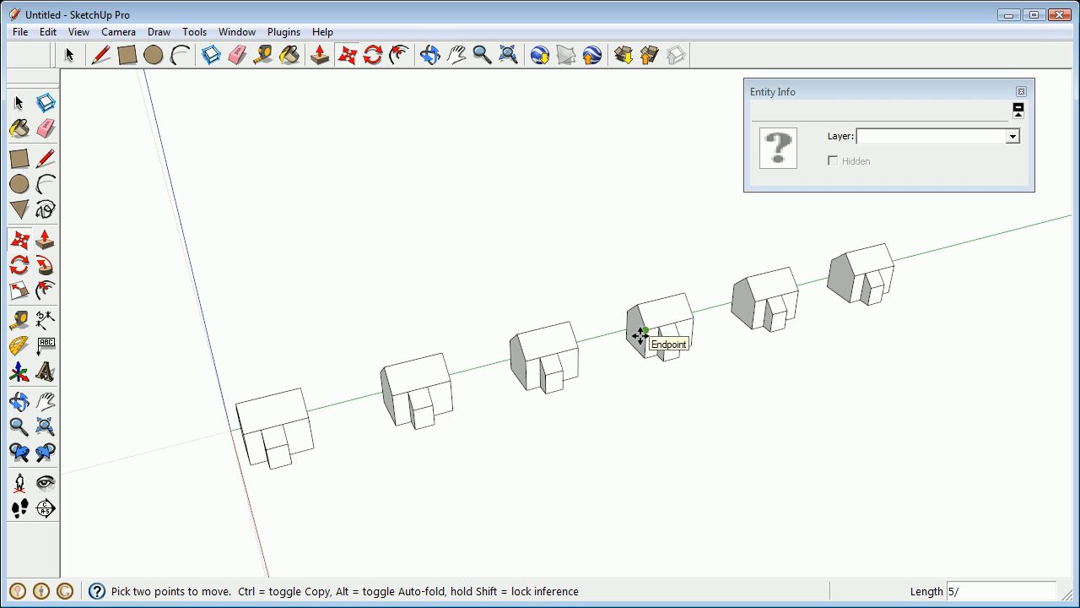
Select all six houses and make a copy rotated 20 degrees around a point on the green axis behind the origin
scroll(591, 342, "down", 3)
middle_click_drag(547, 345, 471, 374)
scroll(463, 372, "up", 1)
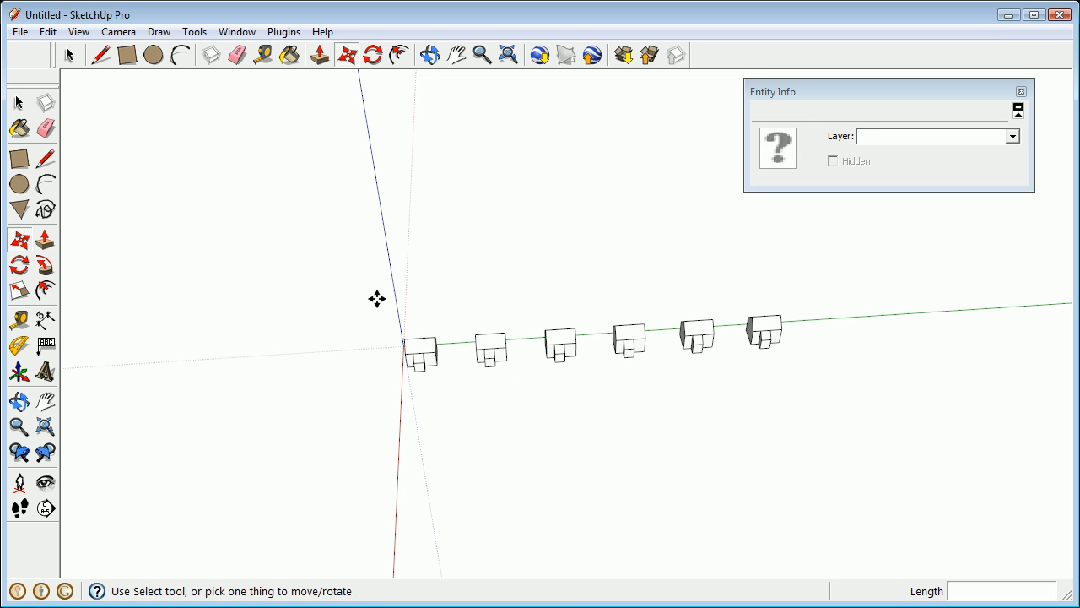
key("space")
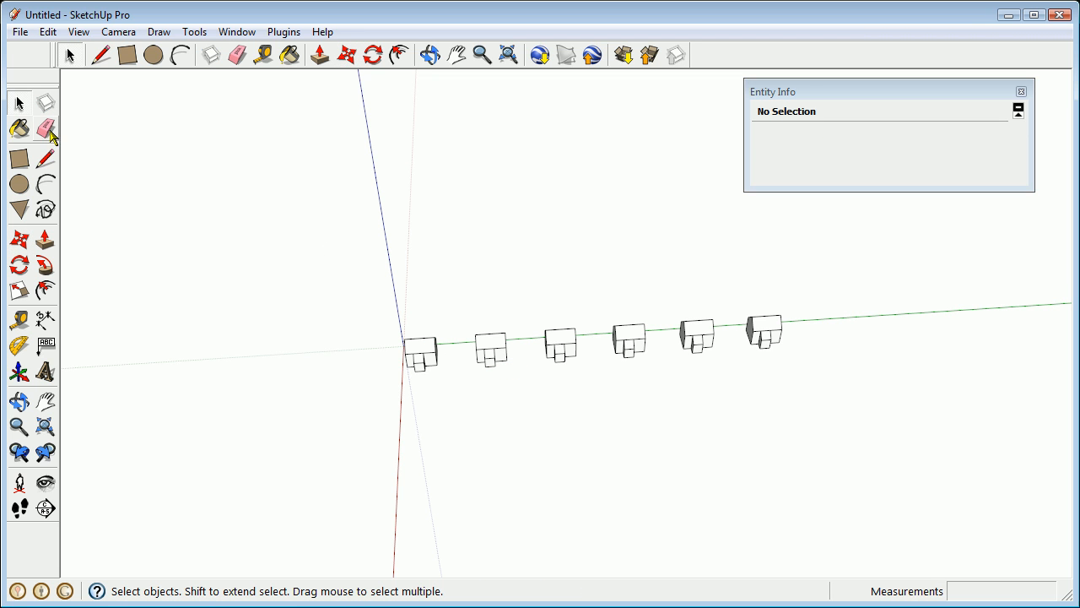
left_click_drag(325, 241, 849, 464)
mouse_move(501, 372)
middle_mouse_down()
mouse_move(579, 354)
mouse_move(501, 362)
middle_mouse_up()
key("q")
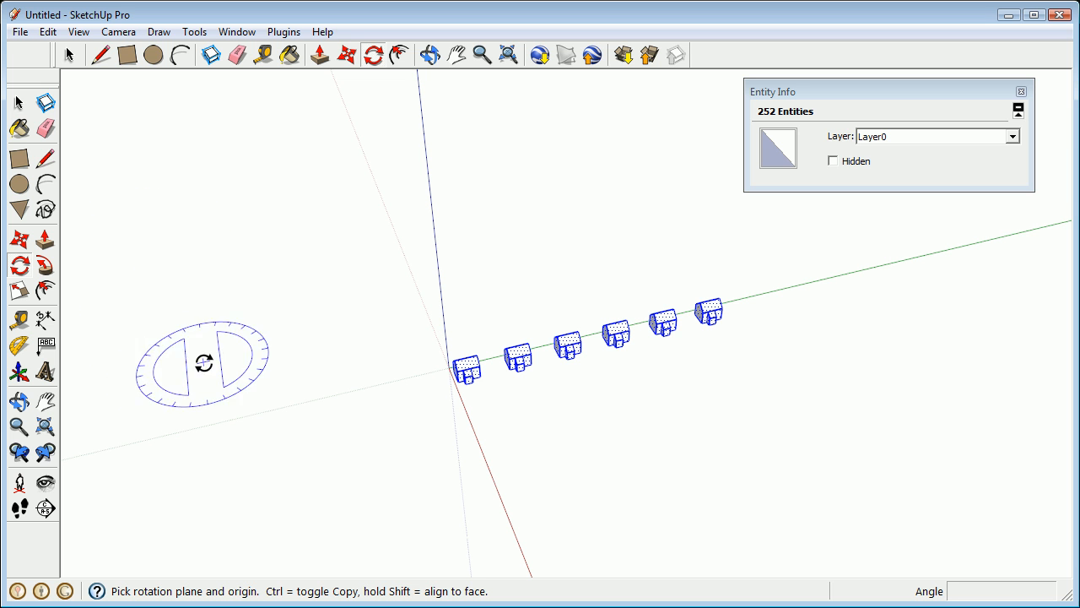
middle_click_drag(321, 386, 391, 251)
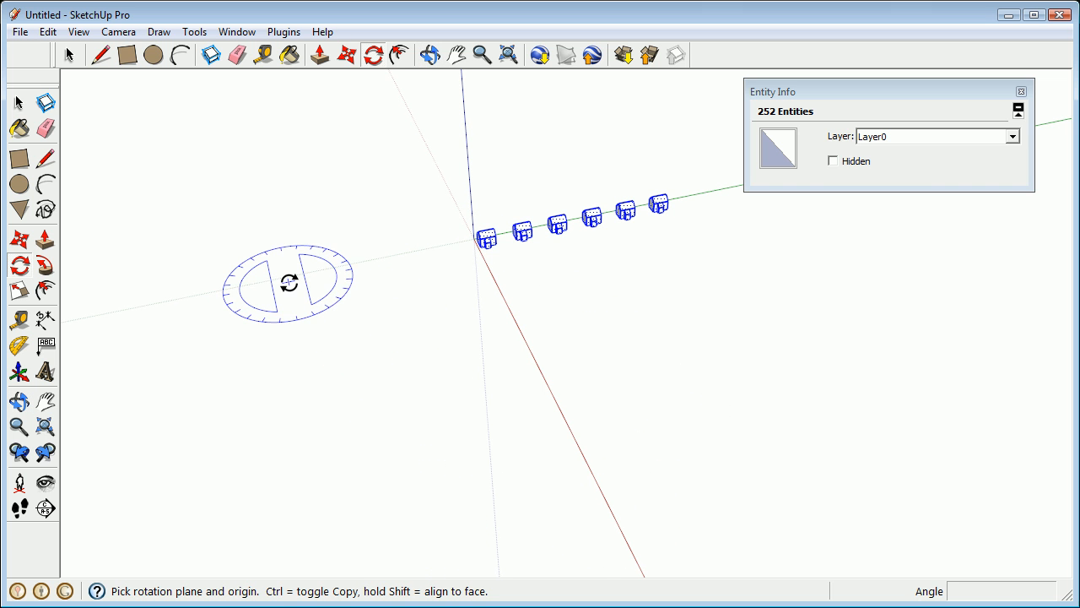
left_click_drag(282, 279, 294, 277)
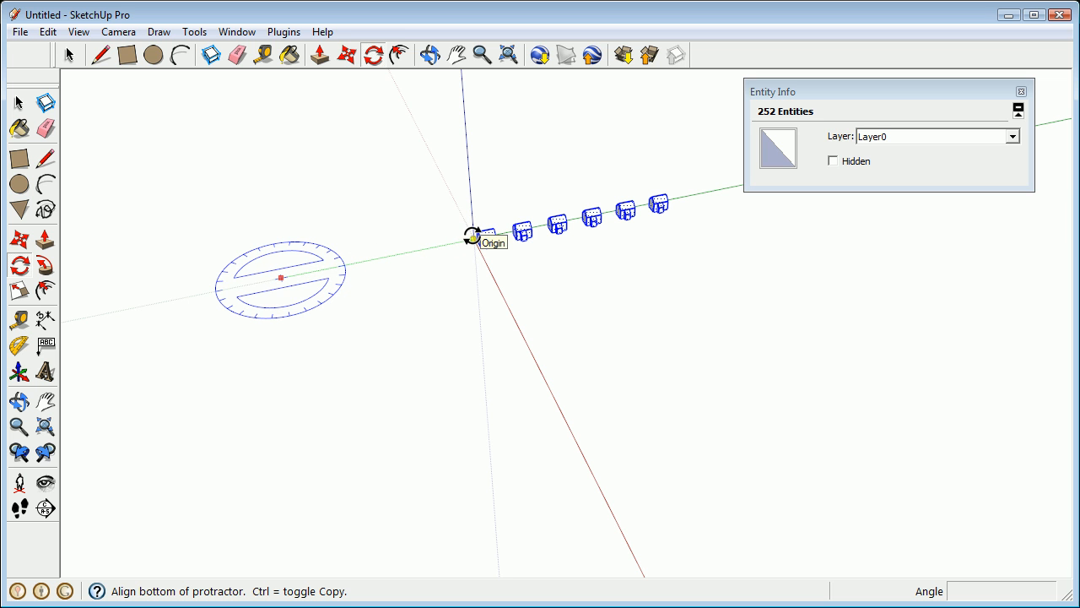
left_click_drag(463, 233, 253, 156)
scroll(471, 234, "up", 1)
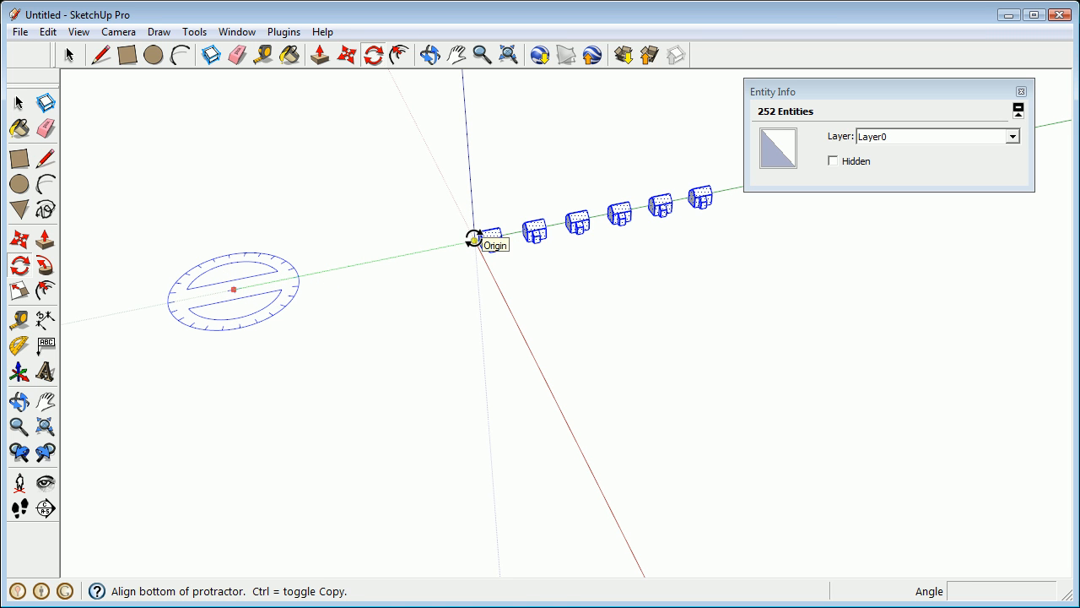
left_click(474, 240)
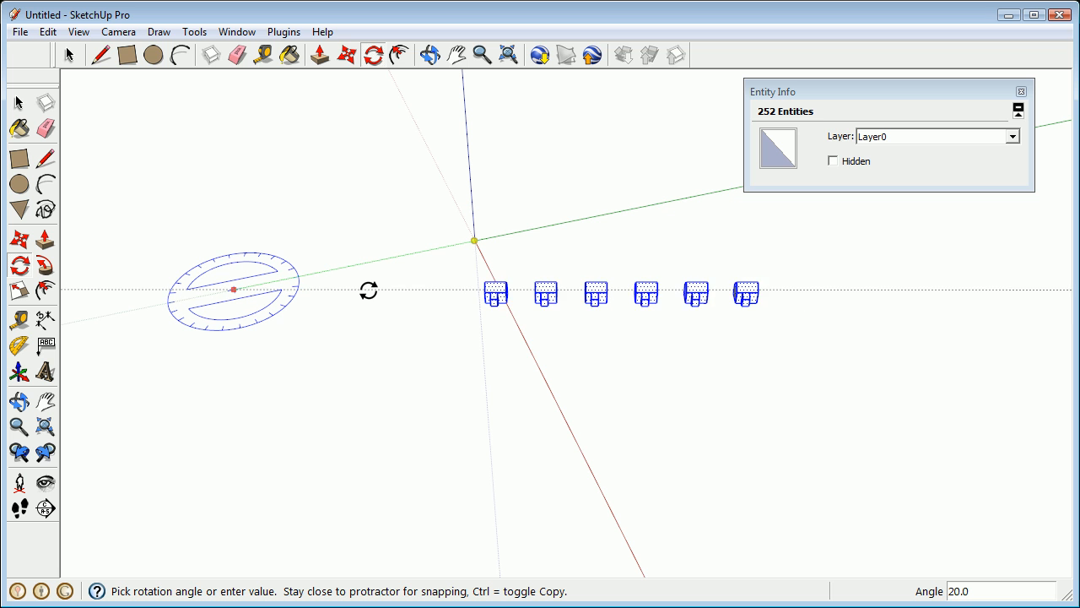
key("ctrl")
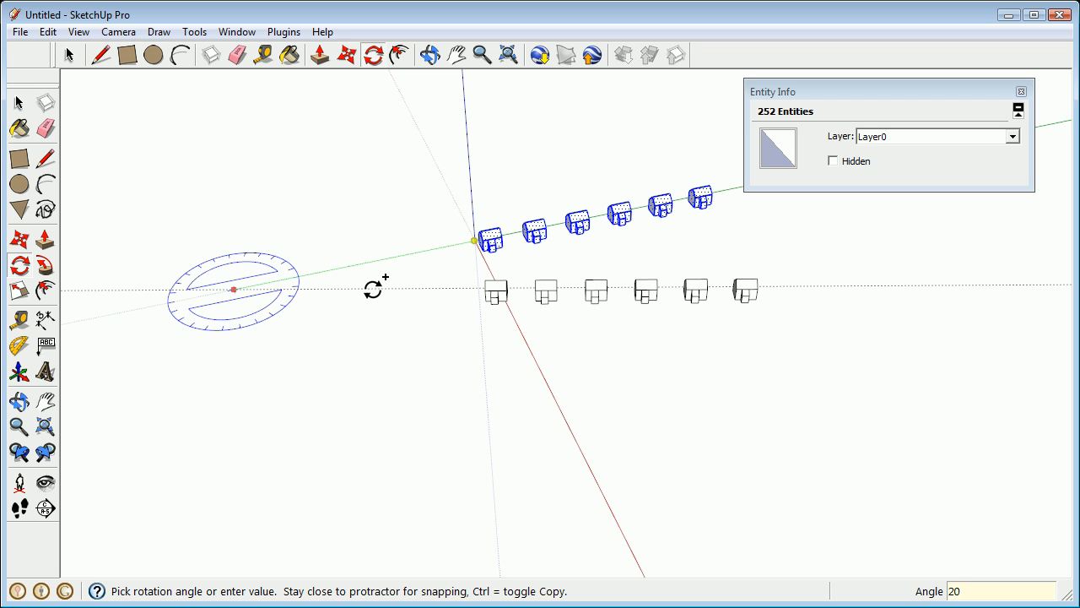
key("Return")
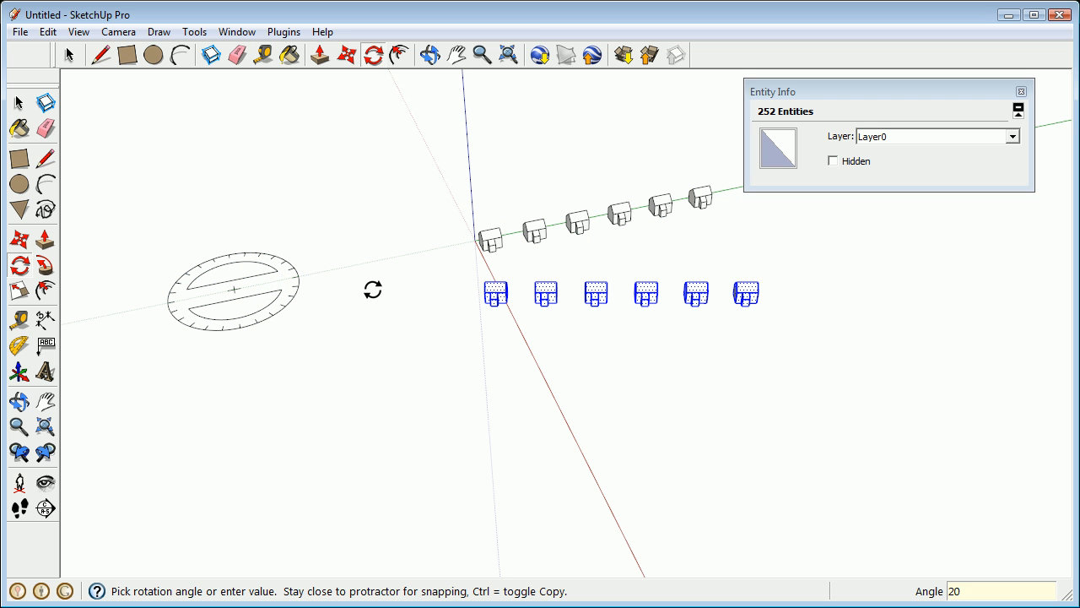
Repeat the rotated row of houses as a polar array with 5*
scroll(320, 287, "down", 4)
middle_click_drag(321, 284, 543, 292, "shift")
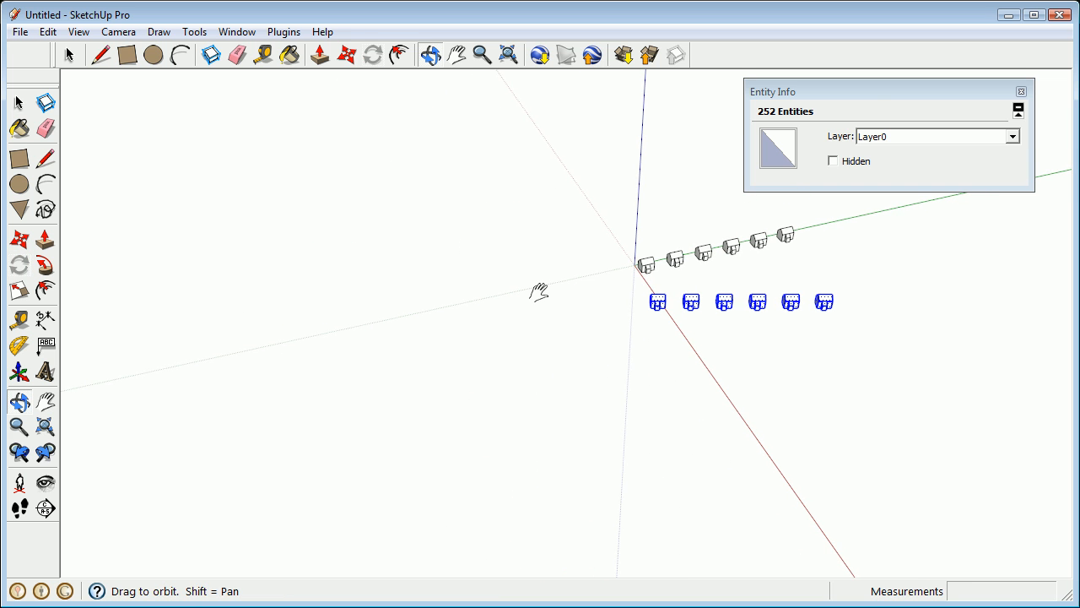
key("q")
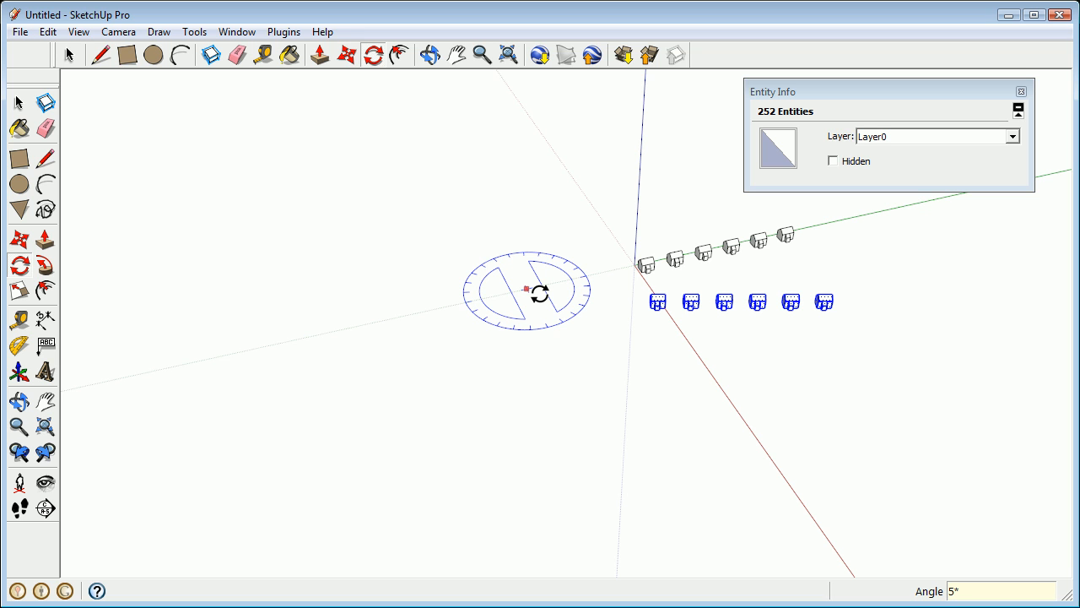
key("Return")
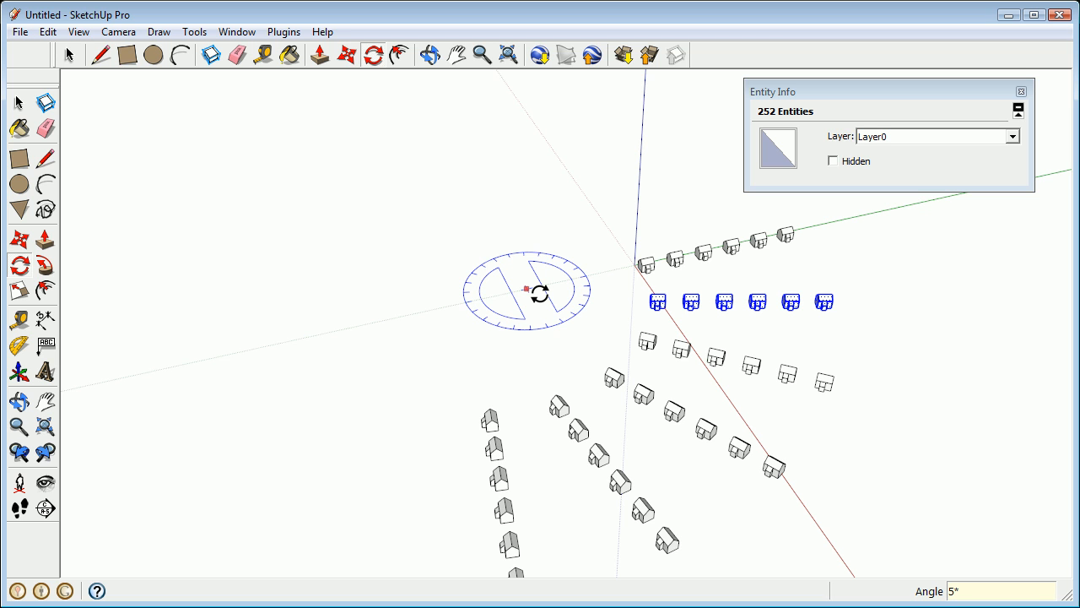
Undo the polar array and the row of house copies until only the original house remains
middle_click_drag(811, 359, 450, 427)
key("q")
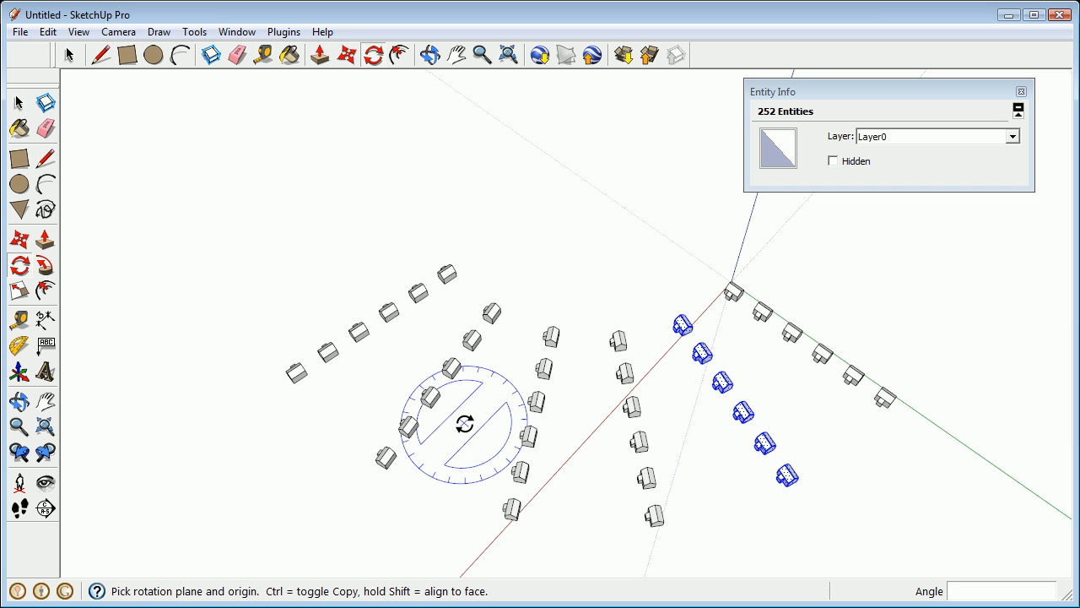
middle_click_drag(411, 379, 465, 256)
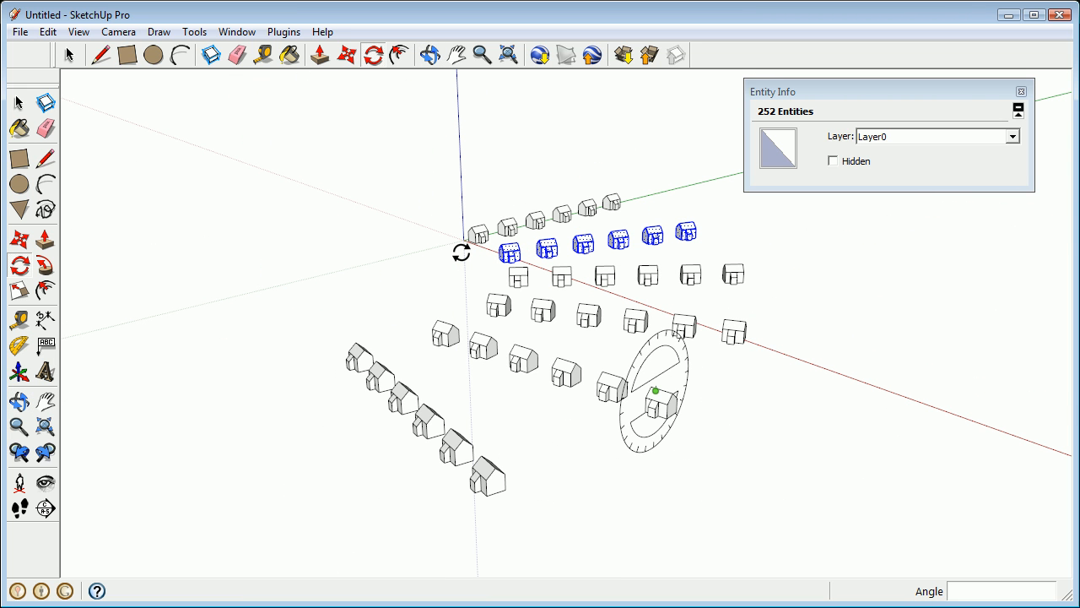
key("ctrl+z")
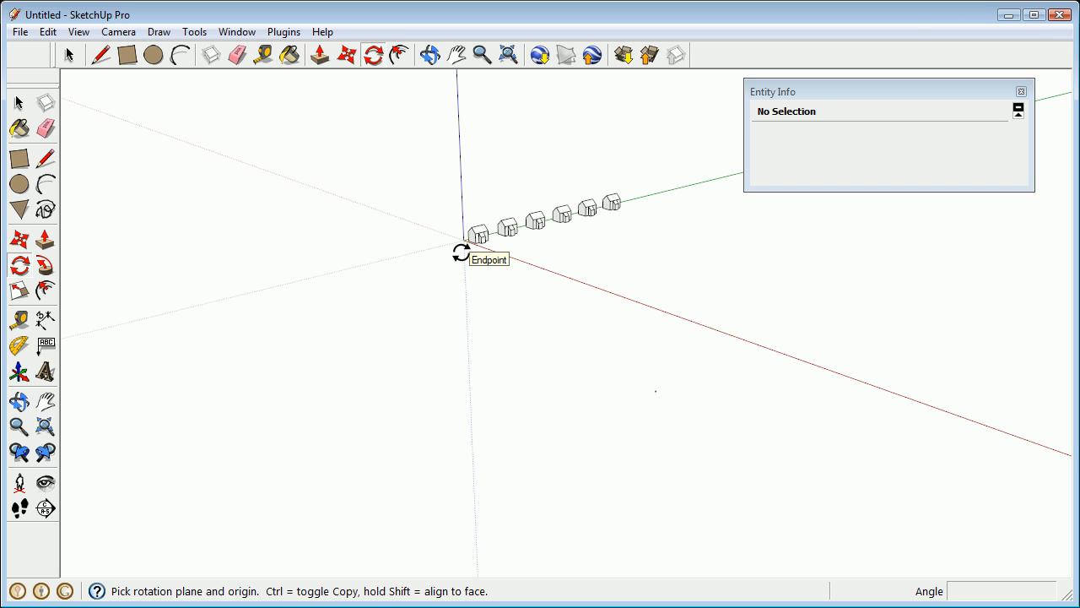
middle_click_drag(512, 246, 494, 315)
scroll(476, 283, "up", 3)
scroll(478, 281, "up", 8)
scroll(463, 257, "down", 3)
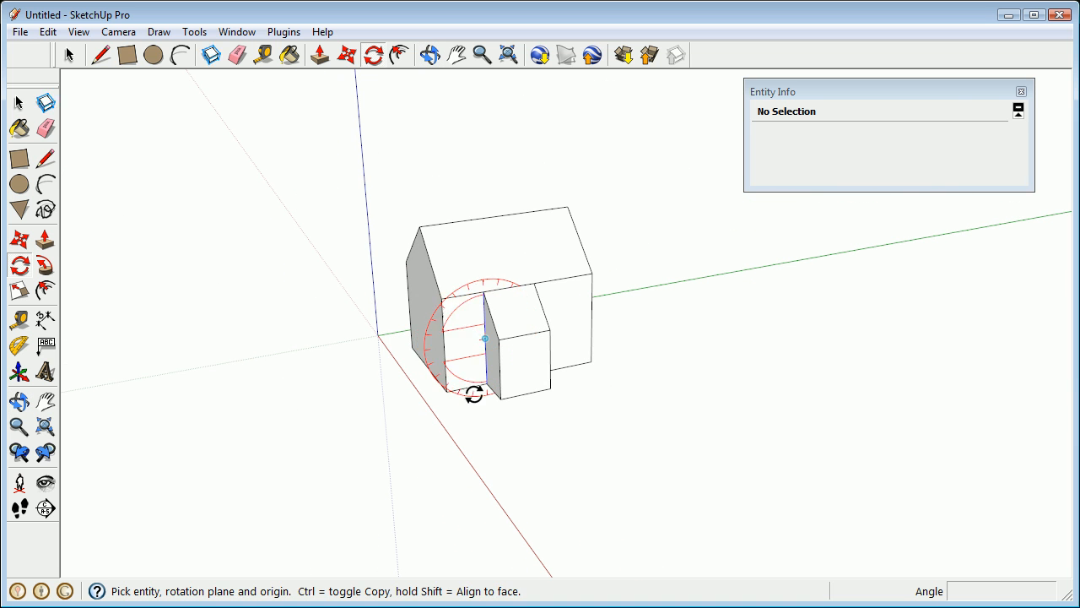
Select the extension, slide it along the house wall with Move, and return it to its starting position
middle_click_drag(453, 316, 791, 348)
scroll(791, 349, "up", 2)
key("space")
middle_click_drag(661, 506, 610, 389)
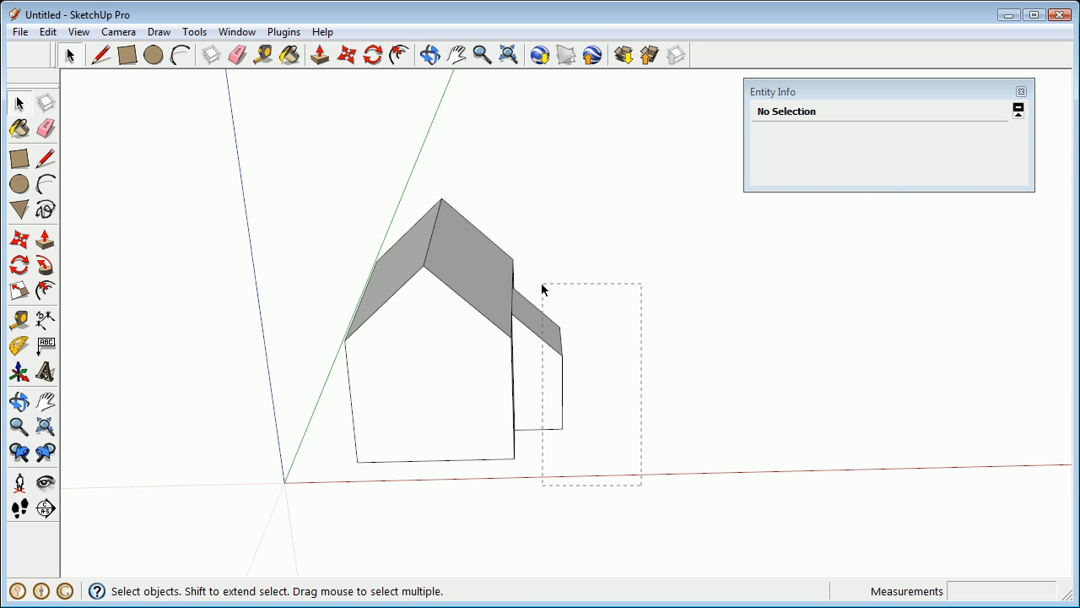
left_click_drag(541, 281, 542, 281)
middle_click_drag(535, 338, 258, 332)
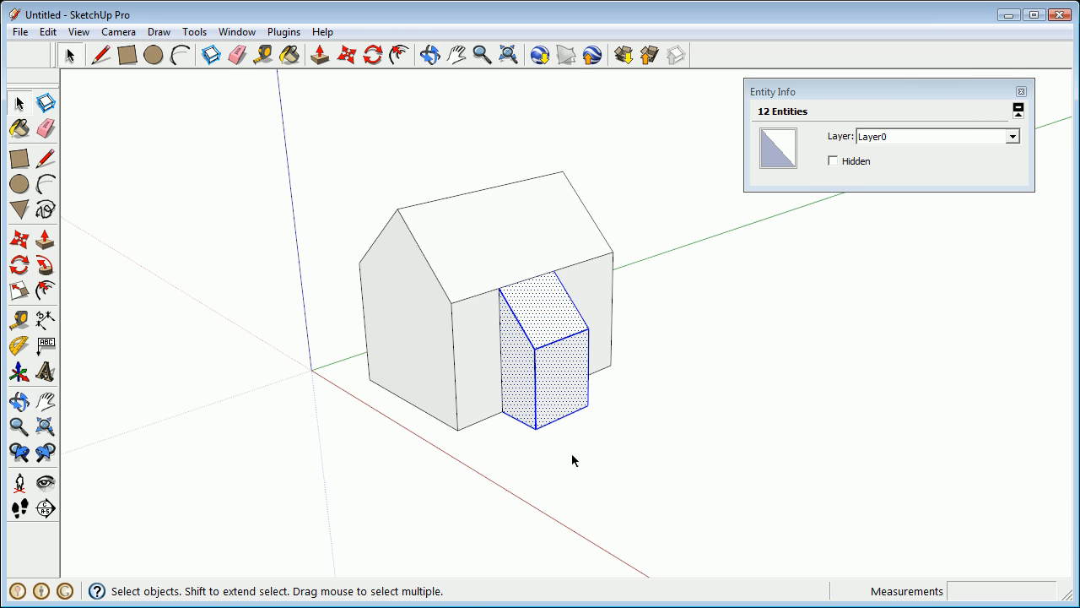
key("m")
left_click(515, 420)
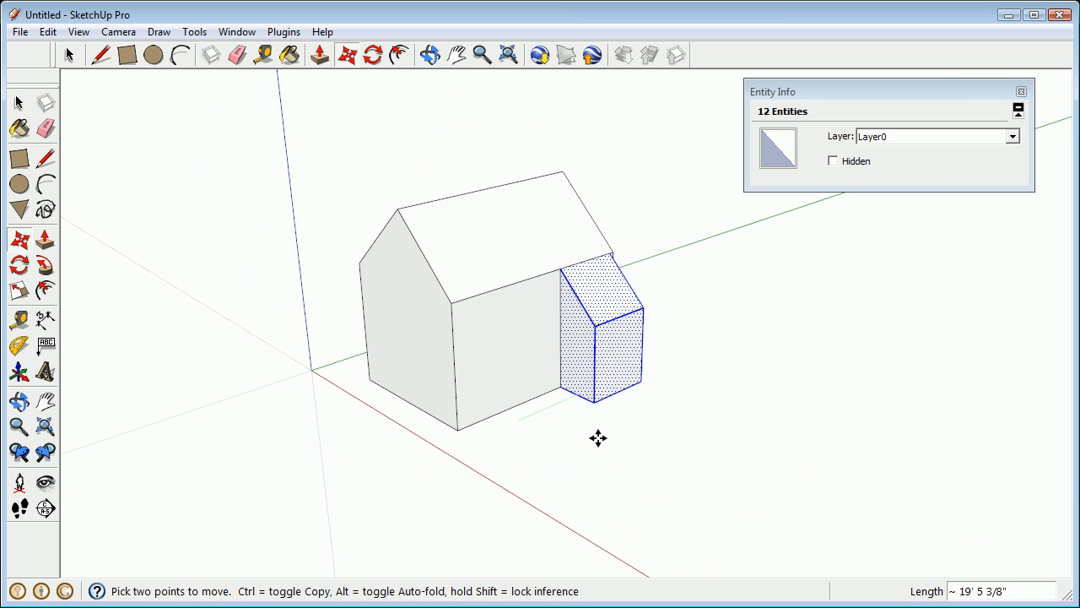
middle_click_drag(473, 455, 516, 362)
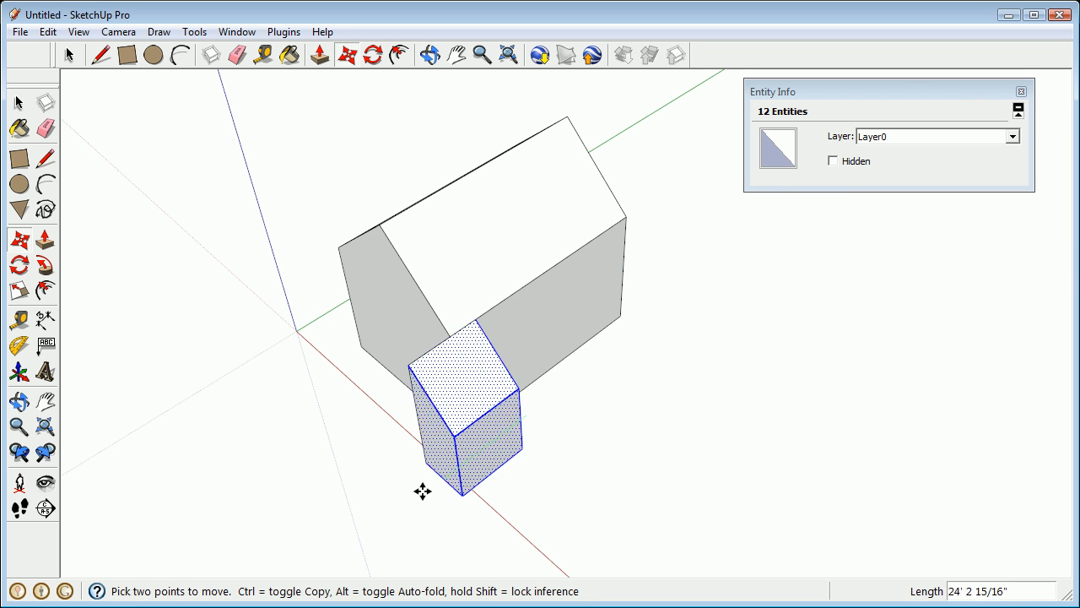
left_click(521, 413)
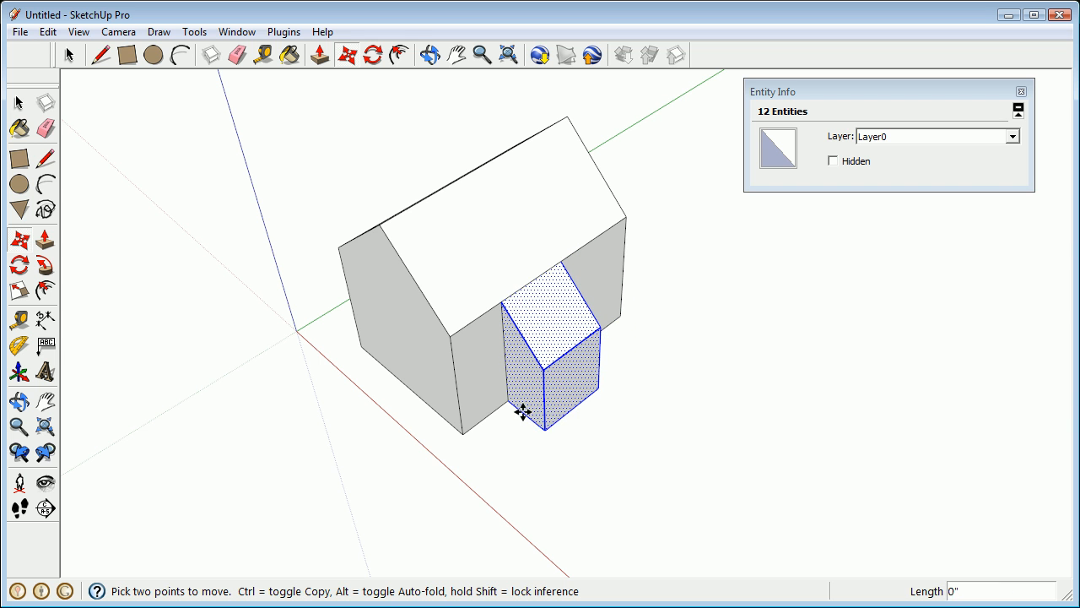
Select all of the extension's faces and edges and make them a group
key("space")
middle_click_drag(520, 349, 468, 203)
left_click(468, 204)
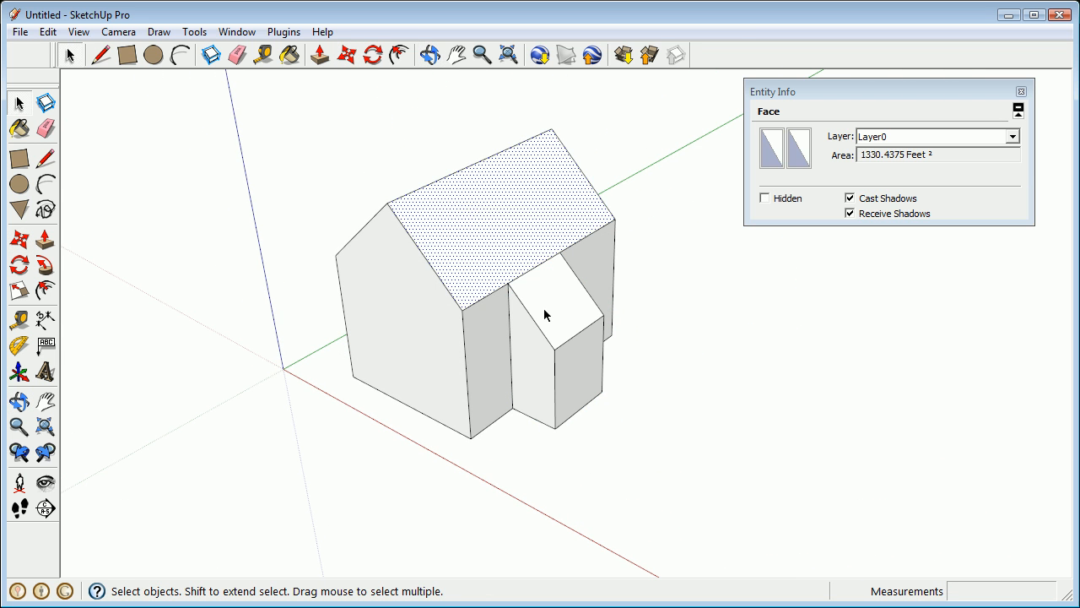
middle_click_drag(557, 357, 767, 268)
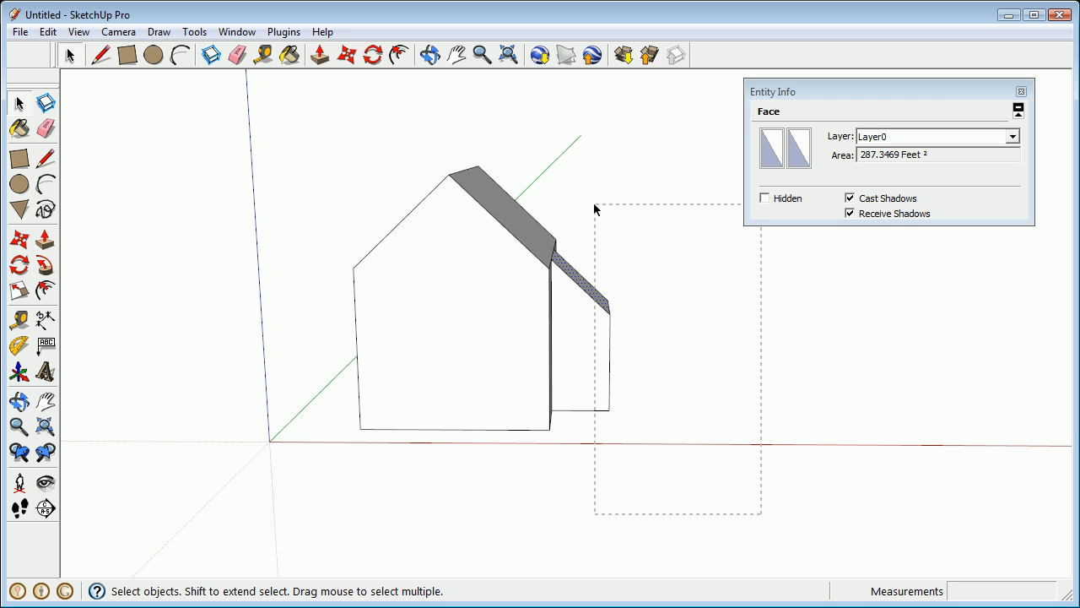
middle_click_drag(582, 291, 552, 329)
right_click(592, 332)
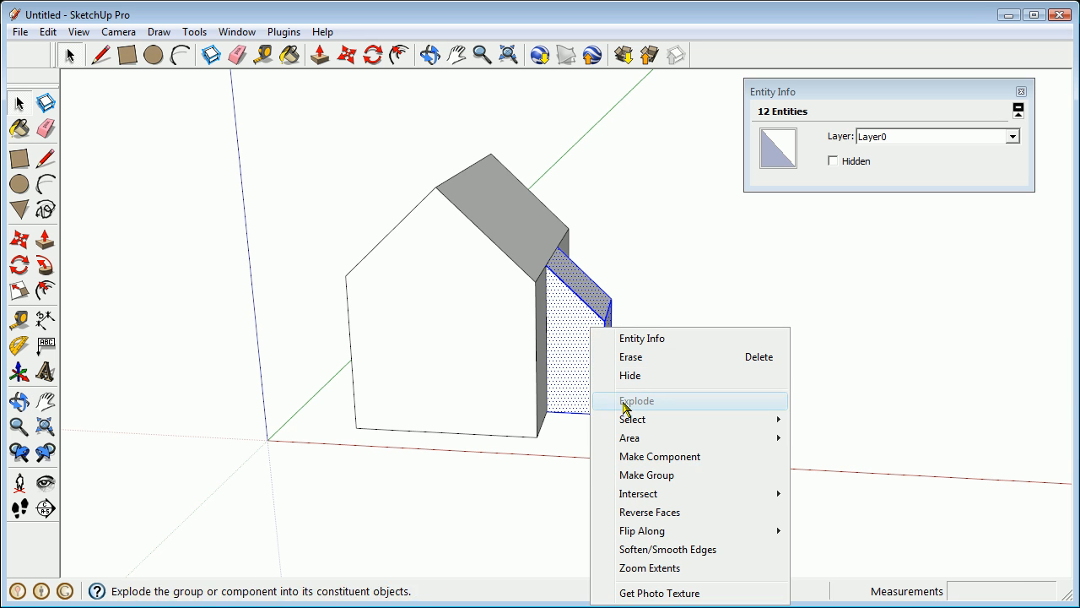
left_click(657, 475)
Move the extension group away from the house wall by its lower corner
middle_click_drag(590, 321, 512, 374)
key("m")
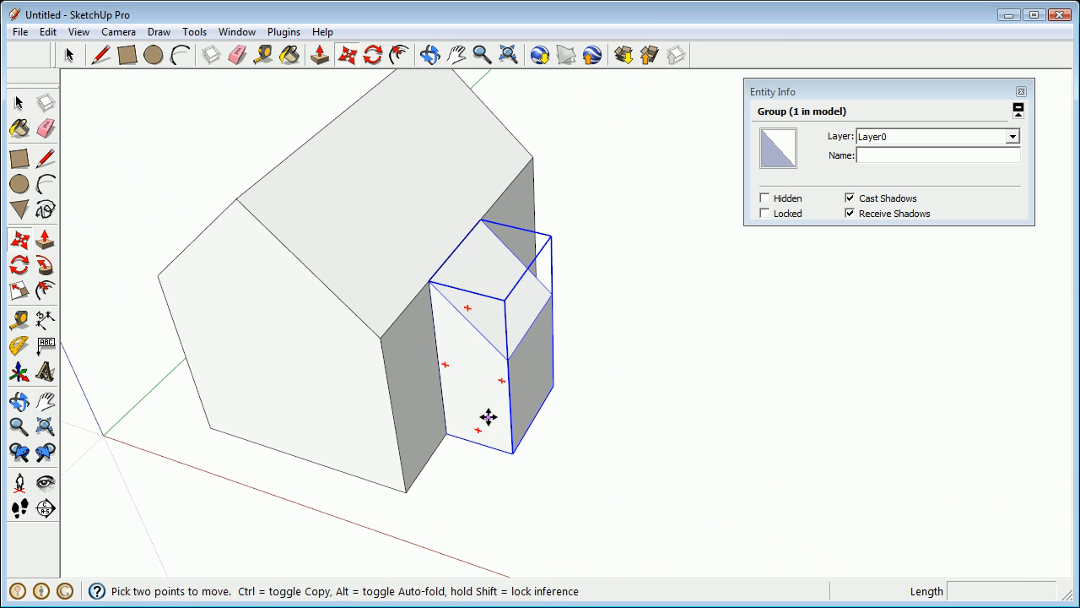
left_click(447, 432)
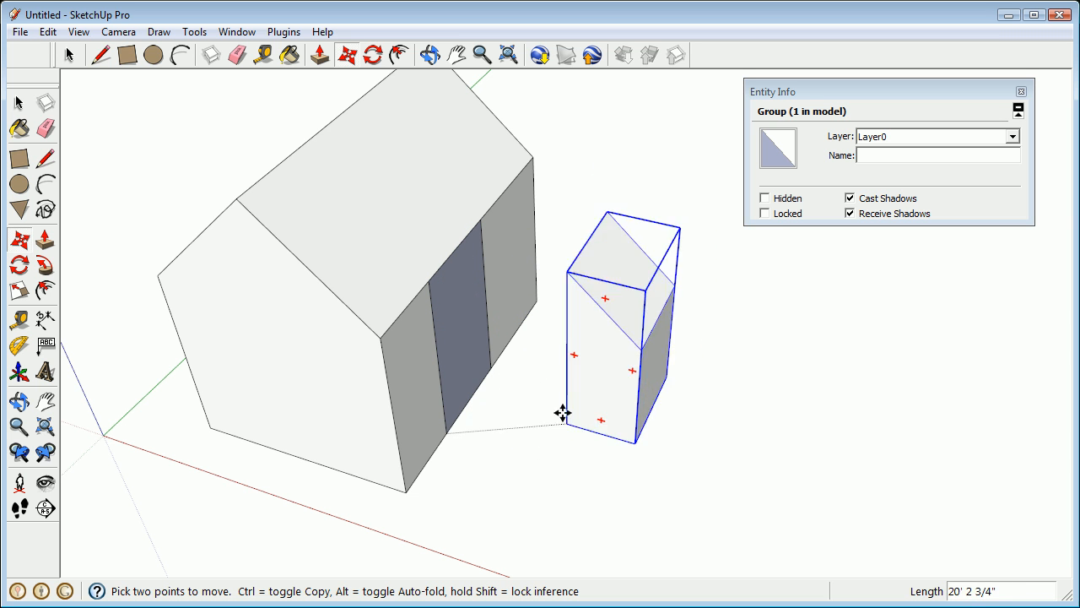
left_click(593, 434)
middle_click_drag(594, 433, 392, 289)
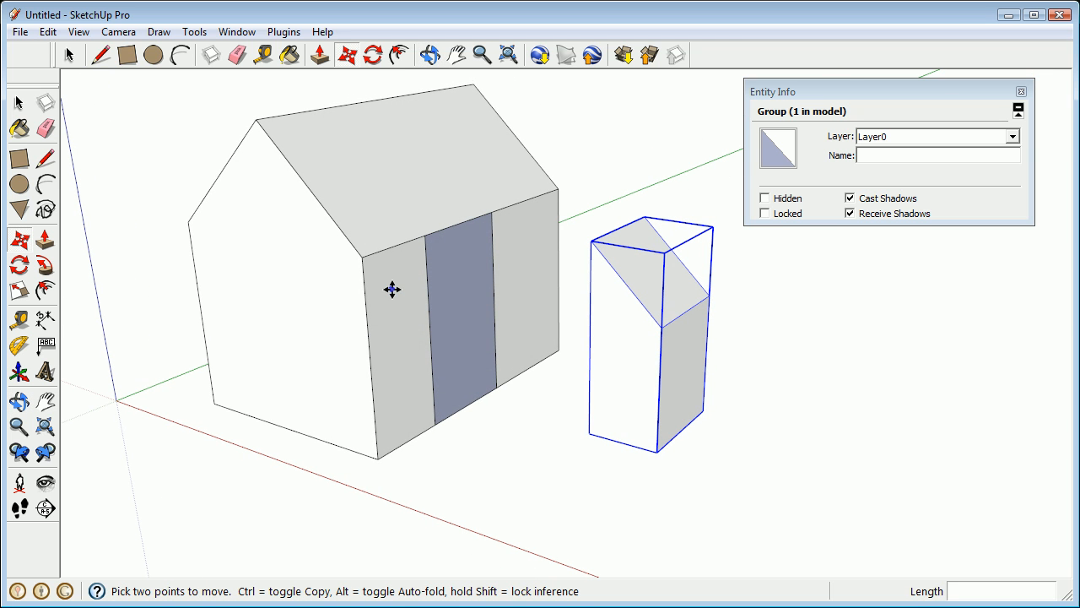
Undo the extension's grouping and select its loose faces and edges again
middle_click_drag(416, 242, 435, 273)
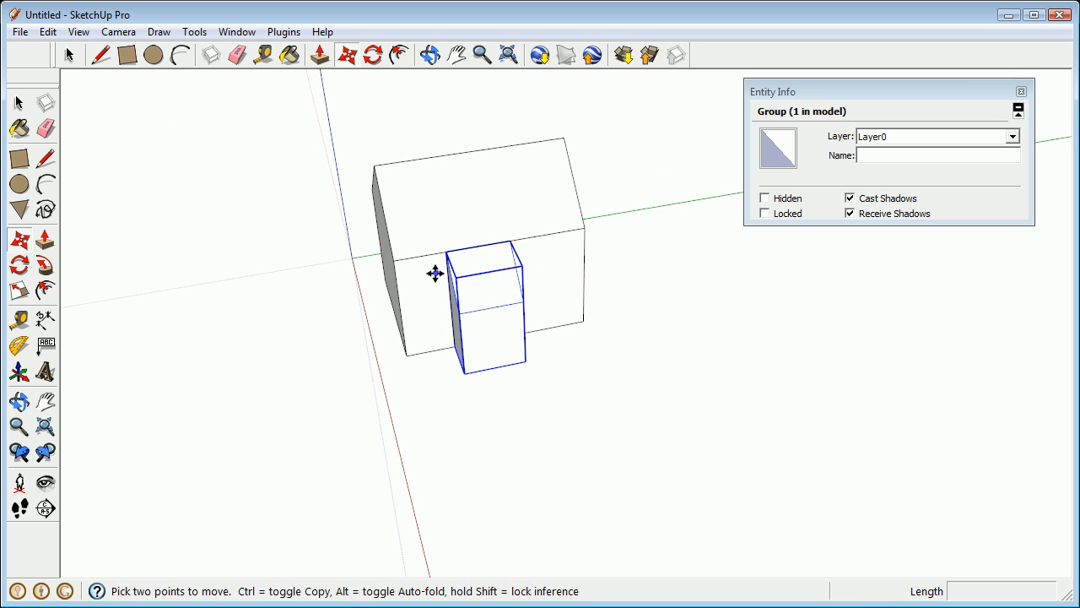
key("ctrl+z")
mouse_move(503, 298)
middle_mouse_down()
mouse_move(474, 312)
mouse_move(399, 294)
mouse_move(497, 366)
mouse_move(518, 290)
middle_mouse_up()
key("space")
left_click(488, 299)
left_click_drag(644, 474, 644, 475)
middle_click_drag(574, 362, 619, 287)
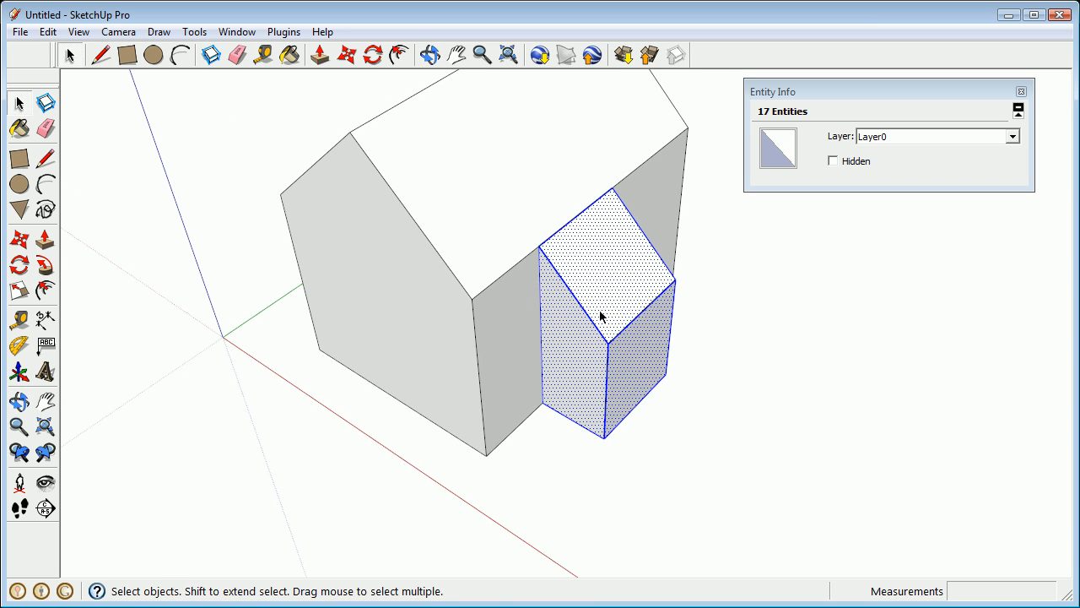
Try sliding the ungrouped extension along the house wall with Move, starting from its side face
key("m")
left_click(562, 380)
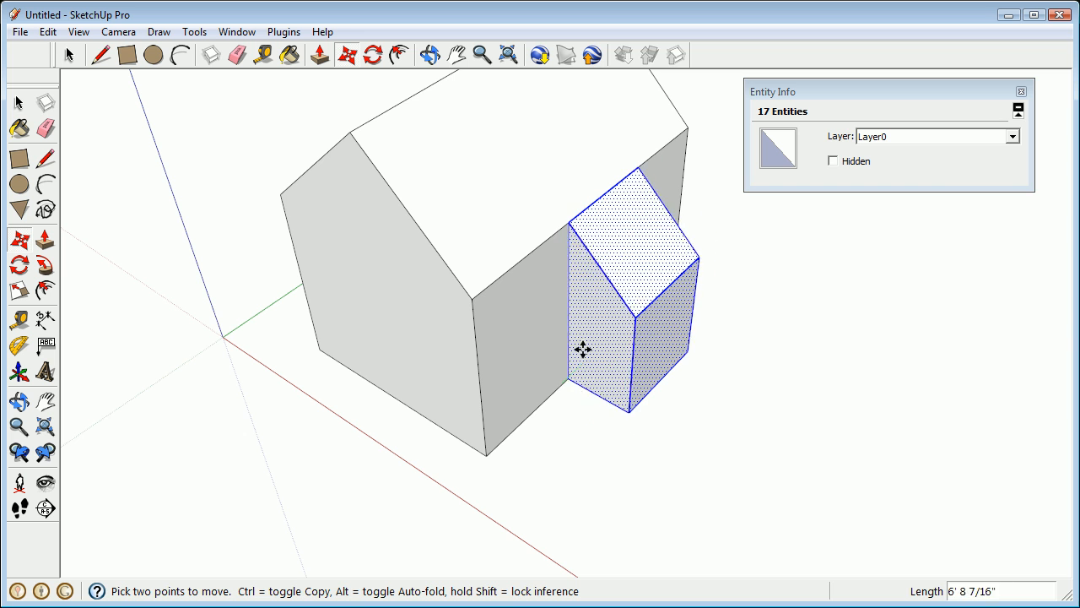
key("space")
middle_click_drag(574, 367, 540, 371)
Group the selected extension and move the group away from the house wall by its lower corner
key("g")
middle_click_drag(591, 338, 482, 405)
key("m")
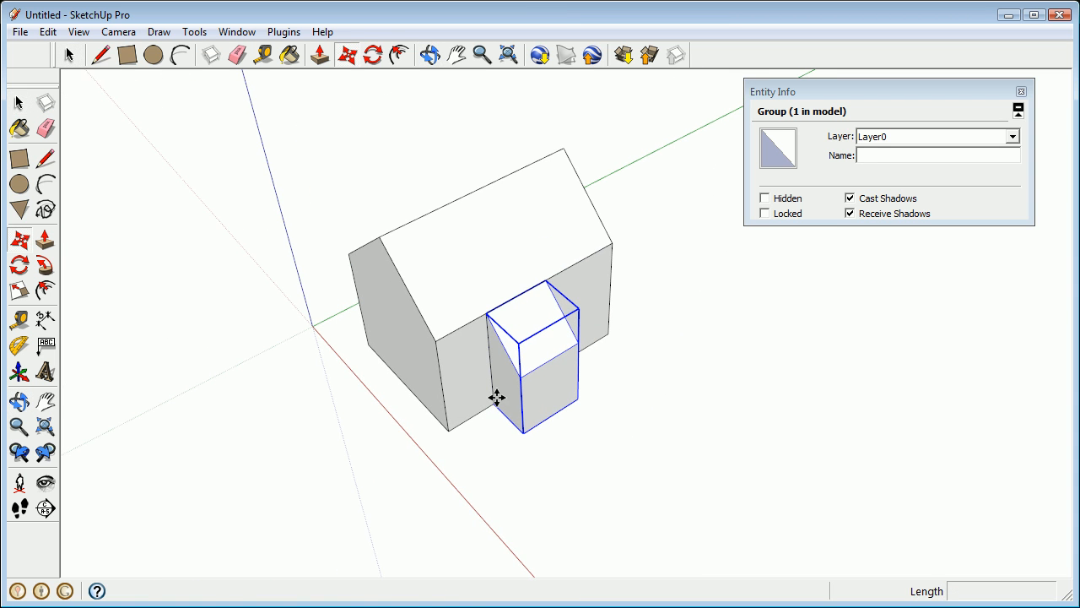
left_click(495, 410)
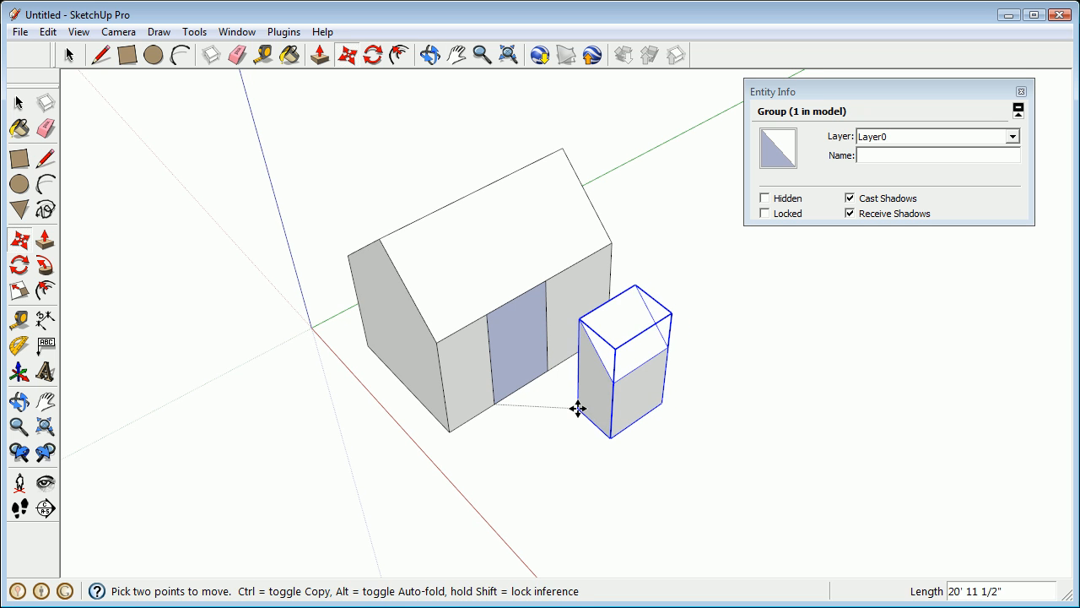
left_click(593, 415)
middle_click_drag(593, 414, 454, 322)
Undo the move and the grouping of the extension
key("ctrl+z")
key("ctrl+z")
middle_click_drag(381, 310, 747, 314)
scroll(585, 380, "down", 3)
Select the extension's geometry again, regroup it, and pull the group clear of the wall by its lower corner
key("space")
middle_click_drag(635, 363, 636, 330)
left_click(759, 513)
left_click_drag(642, 268, 639, 268)
middle_click_drag(633, 298, 362, 396)
key("ctrl+g")
key("m")
left_click(489, 458)
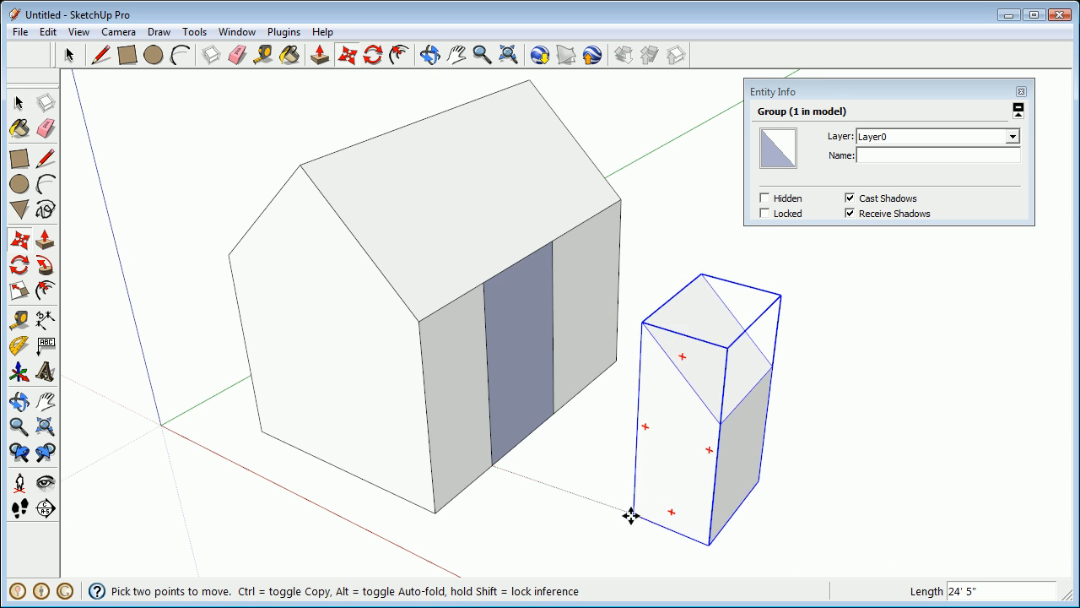
left_click(638, 499)
middle_click_drag(639, 499, 433, 311)
Undo the repeated group move and grouping of the extension, and clear the selection
key("m")
key("ctrl+z")
key("ctrl+z")
middle_click_drag(549, 315, 440, 285)
scroll(440, 341, "down", 3)
key("space")
key("ctrl+t")
scroll(432, 350, "down", 3)
scroll(578, 390, "up", 4)
scroll(644, 340, "down", 2)
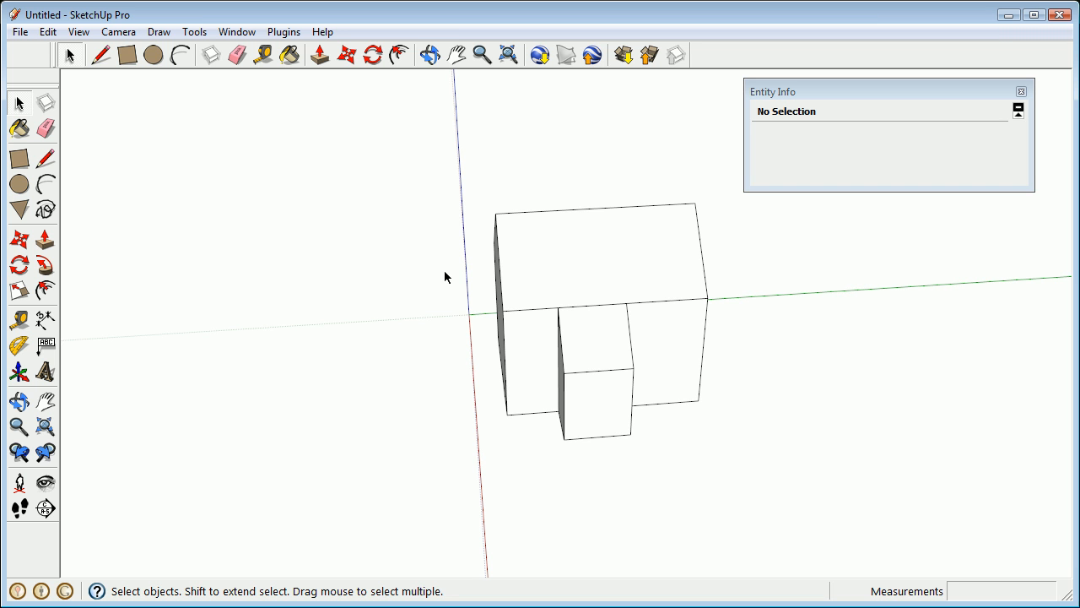
Select the whole house with its extension and make it a component with the default name and settings
middle_click_drag(441, 279, 465, 195)
scroll(465, 196, "down", 1)
left_click_drag(395, 119, 736, 463)
middle_click_drag(607, 297, 524, 325)
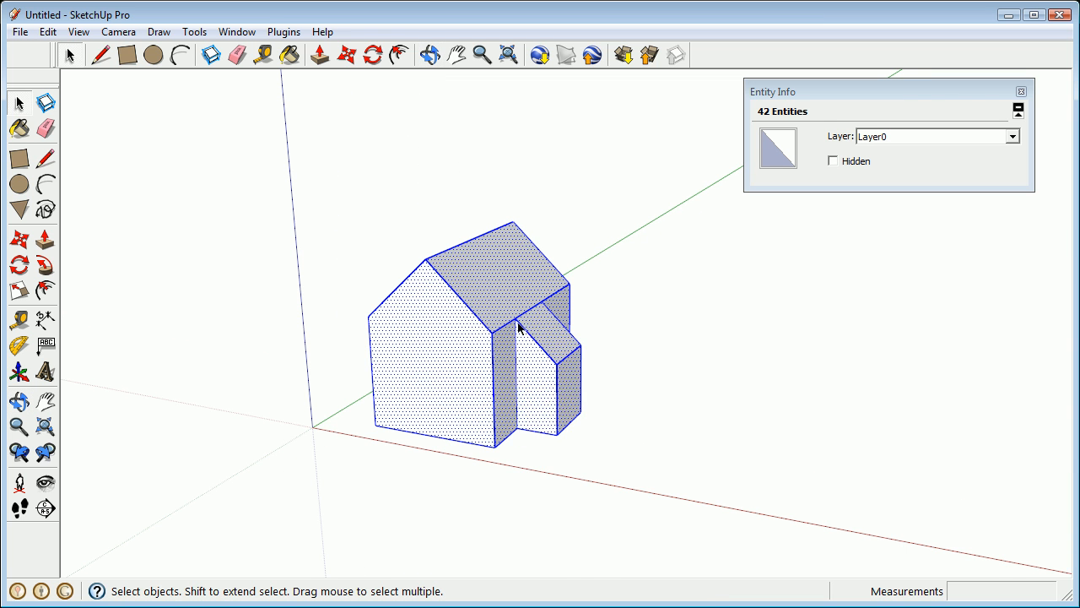
right_click(522, 328)
left_click(593, 452)
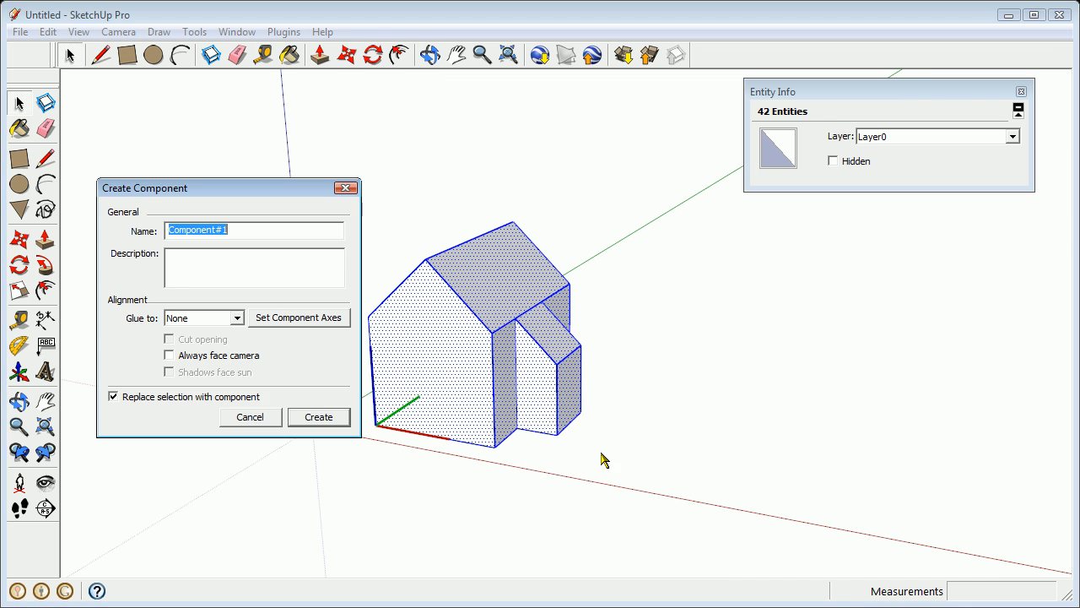
left_click_drag(264, 196, 249, 107)
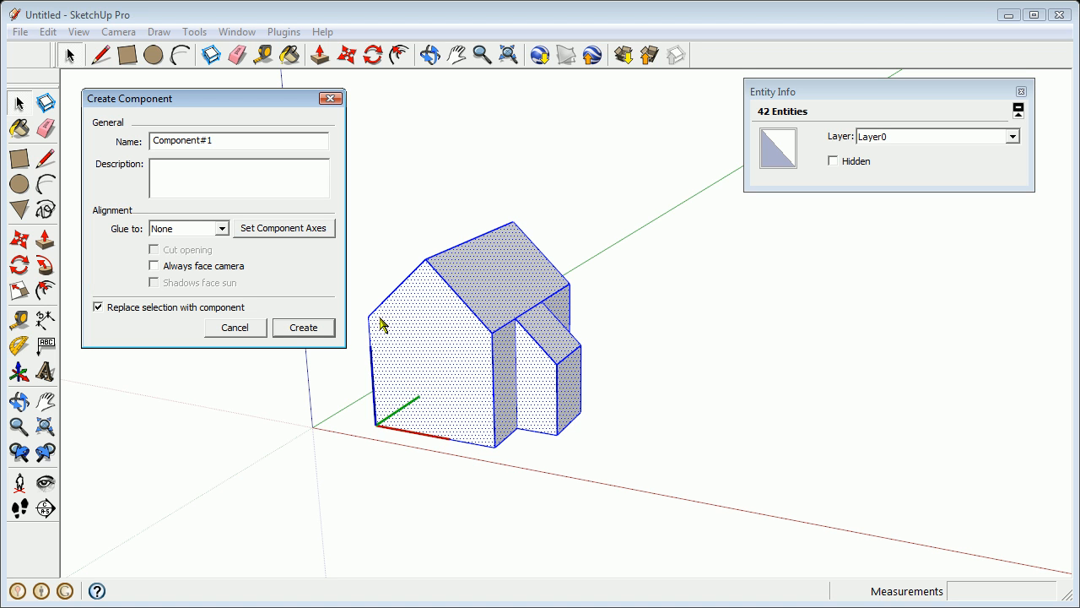
left_click(302, 332)
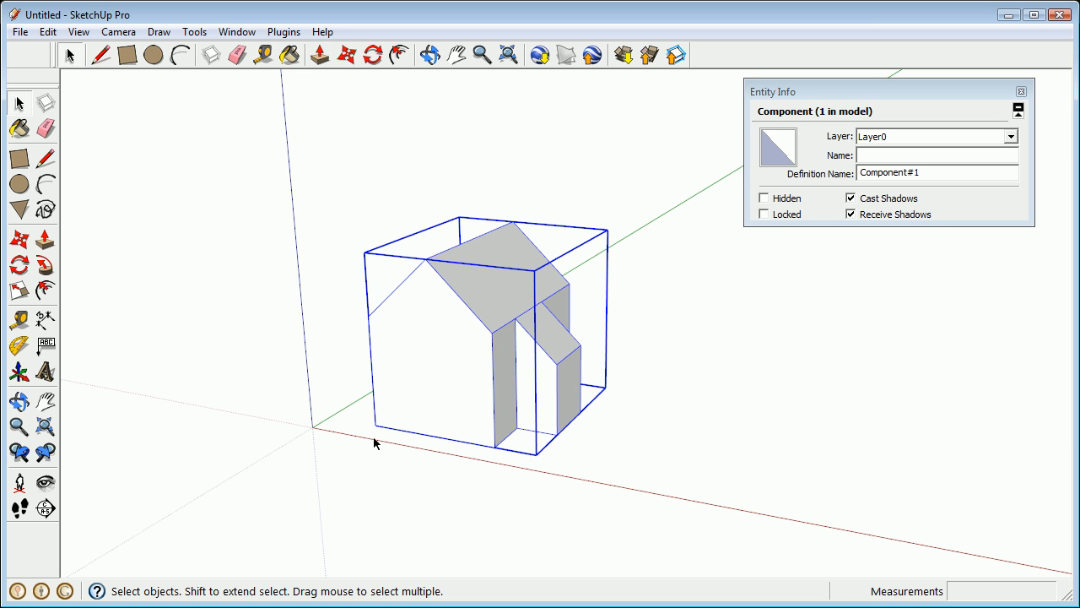
Place a copy of the house component along the red axis with Move, starting from its lower front corner
middle_click_drag(361, 430, 513, 410)
scroll(746, 503, "down", 4)
key("m")
key("ctrl")
left_click(436, 428)
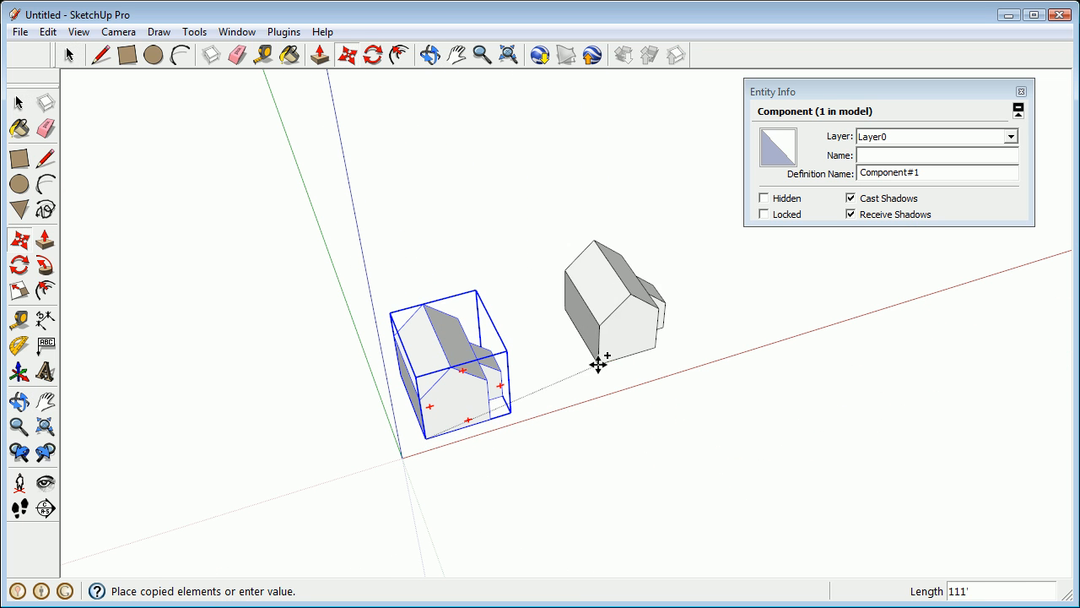
left_click(650, 363)
middle_click_drag(327, 361, 170, 255)
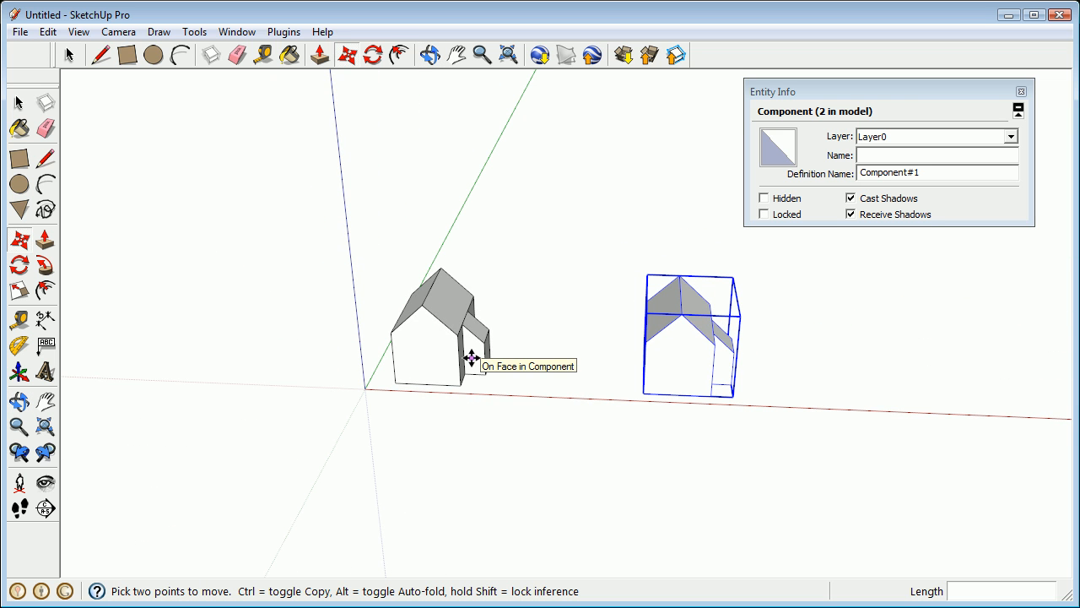
middle_click_drag(471, 358, 318, 292)
key("space")
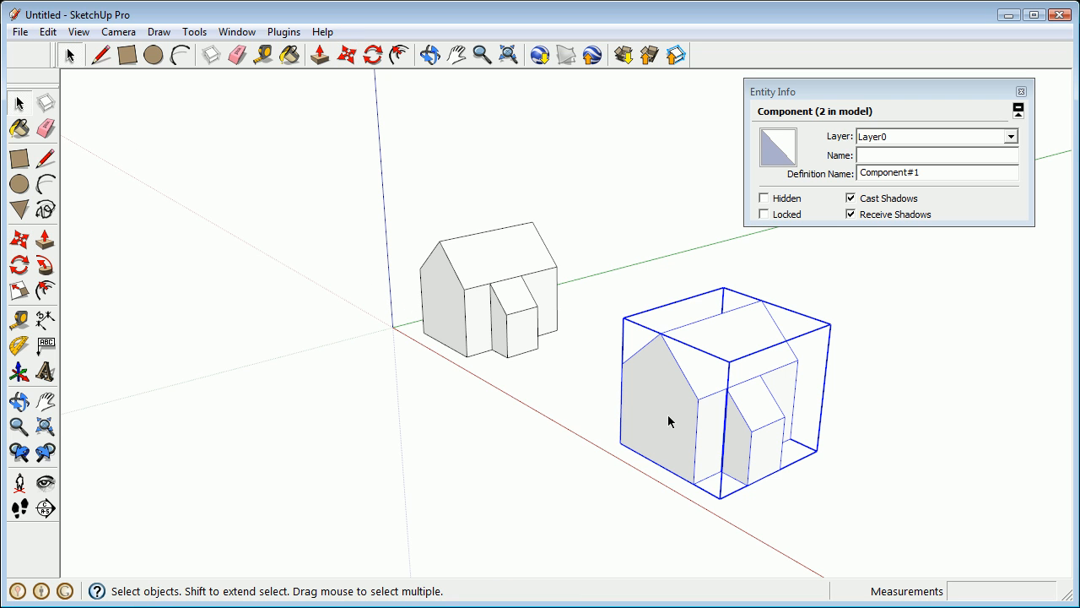
Open the copied house component for editing and select its roof and other faces in turn
double_click(655, 380)
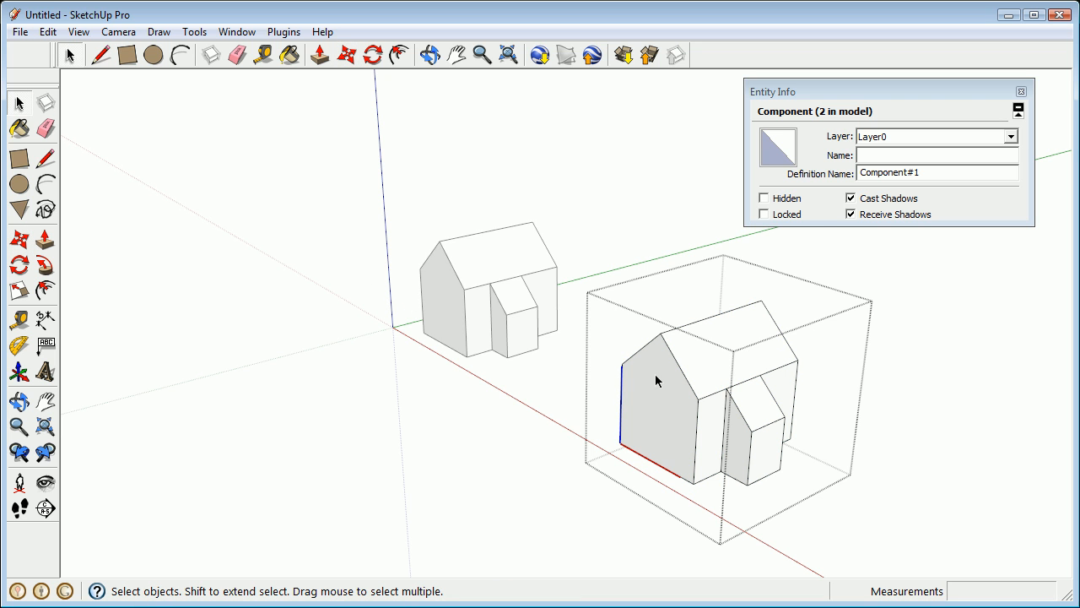
middle_click_drag(717, 368, 586, 357)
left_click(447, 349)
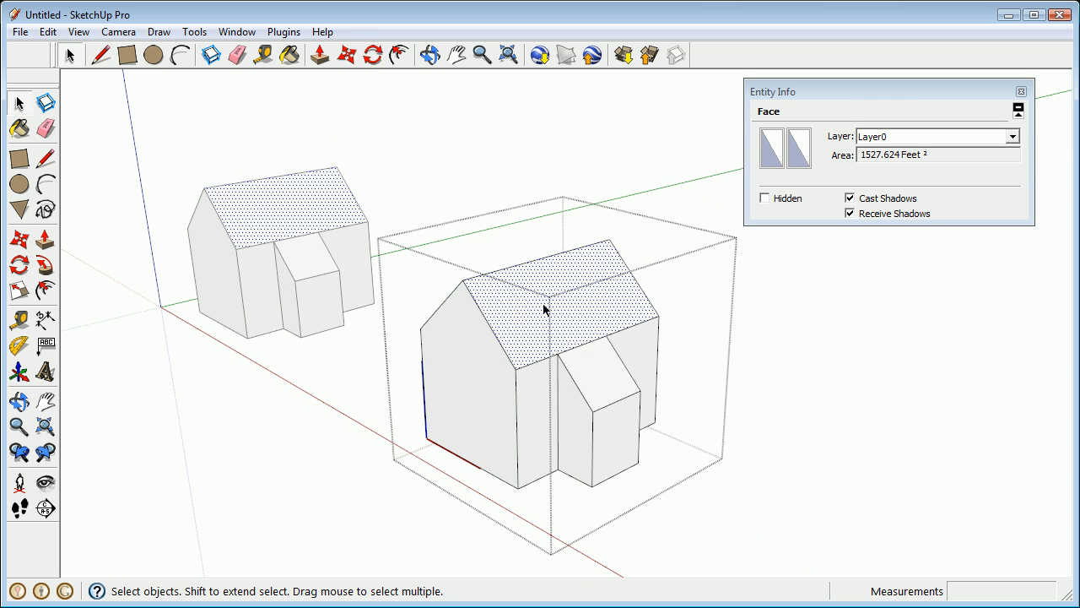
left_click(629, 380)
left_click(544, 397)
Try to pull the copied house's gable wall outward with Push/Pull
key("p")
left_click_drag(482, 391, 324, 452)
middle_click_drag(324, 452, 349, 458)
key("space")
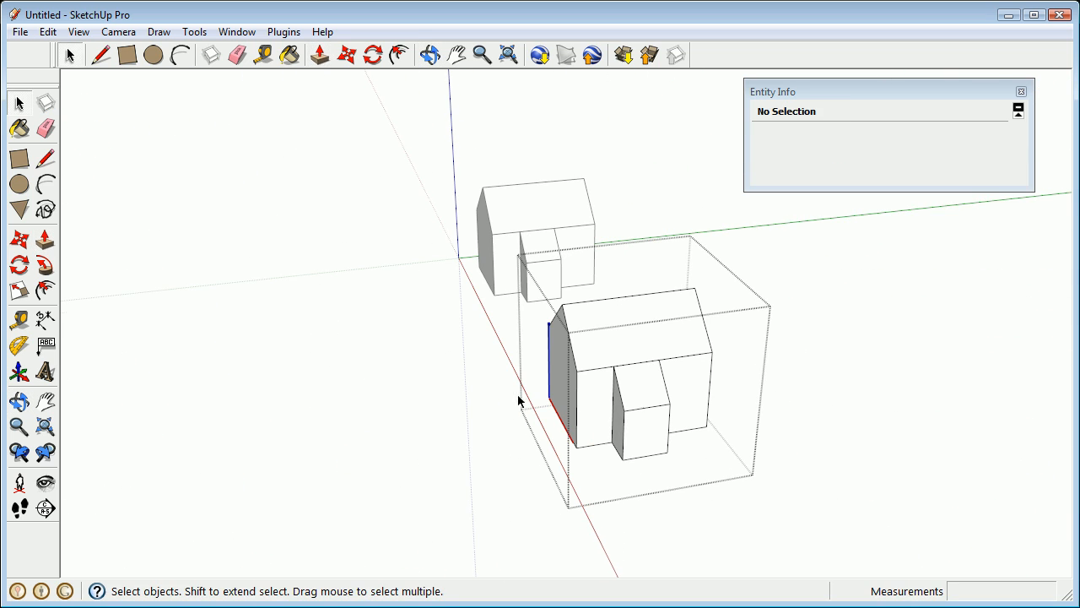
Select both house components, place a copy of the pair beside them with Move, and undo the copy
scroll(441, 374, "down", 3)
middle_click_drag(442, 374, 419, 410)
left_click_drag(242, 242, 616, 515)
middle_click_drag(615, 516, 377, 453)
key("m")
key("ctrl")
left_click(436, 447)
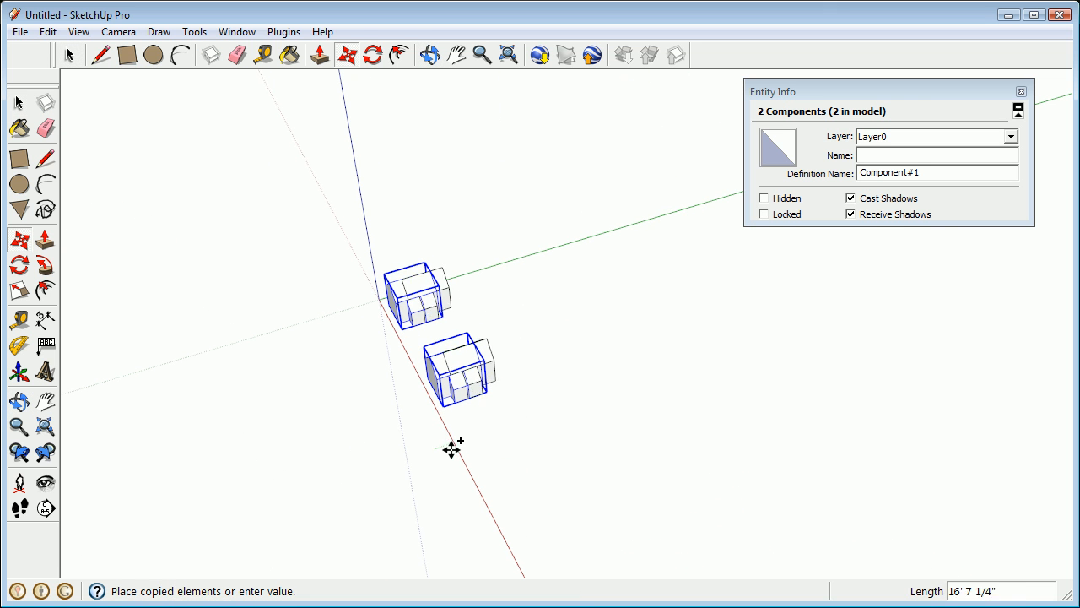
left_click(568, 402)
key("ctrl+z")
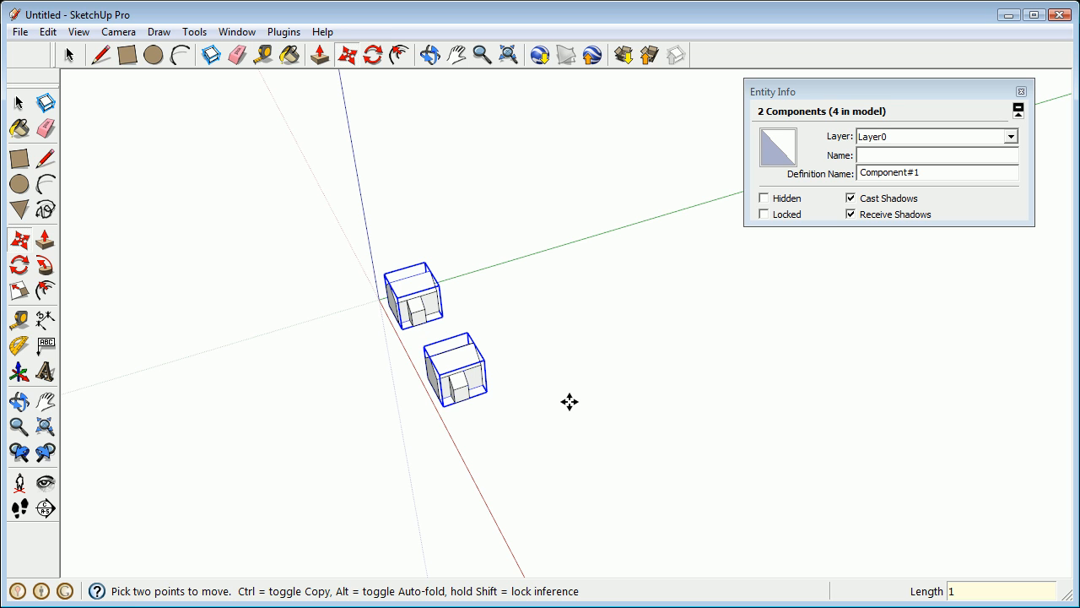
key("ctrl+t")
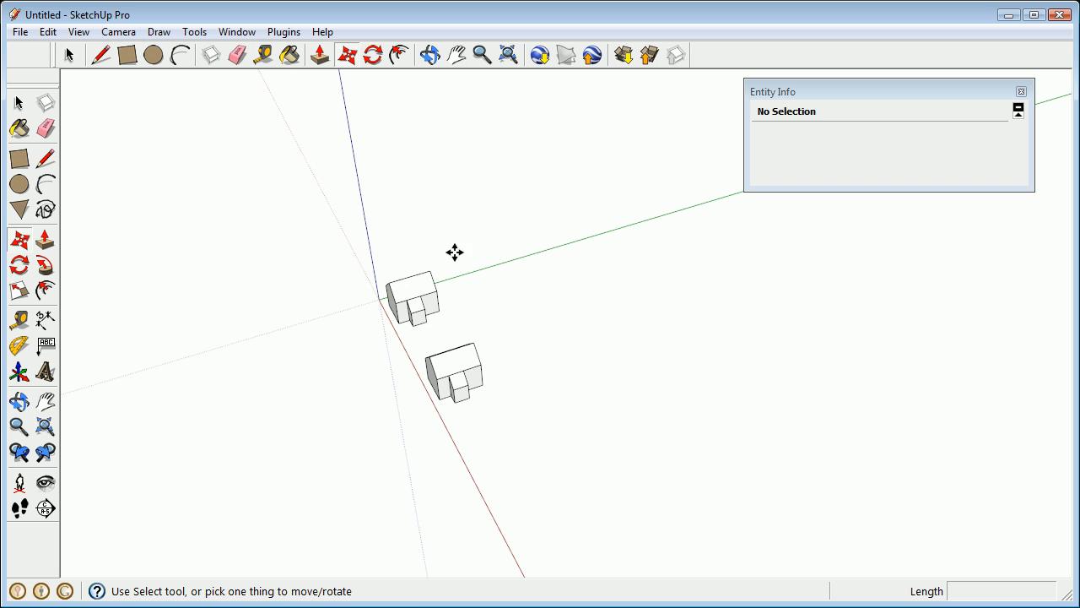
Select both houses, copy them about 146' 7" along the green axis, and multiply the copy by 10
key("space")
left_click_drag(341, 231, 549, 431)
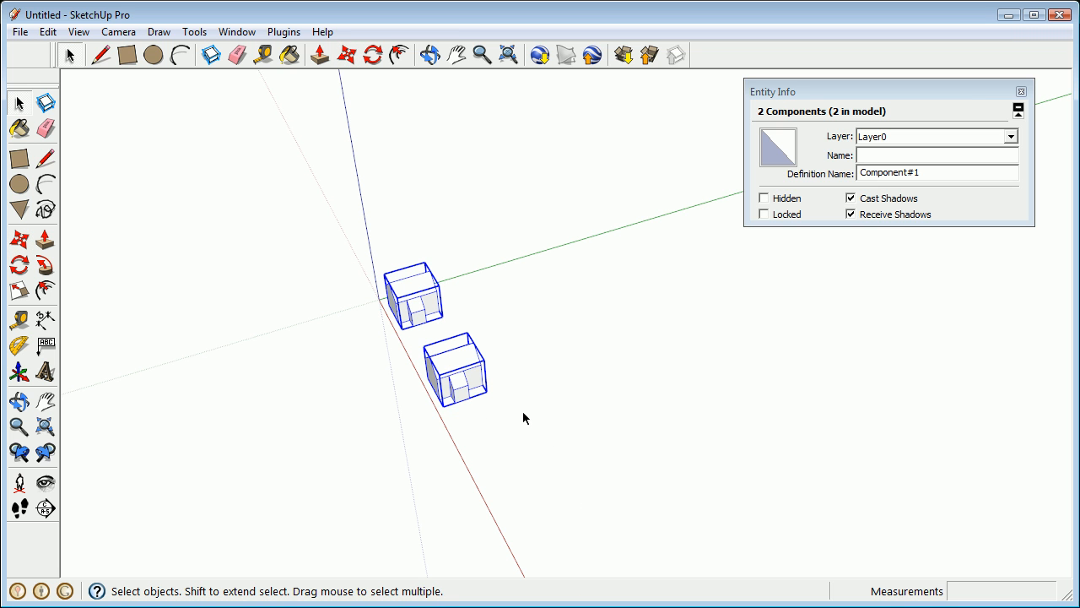
key("m")
left_click(444, 408)
key("ctrl")
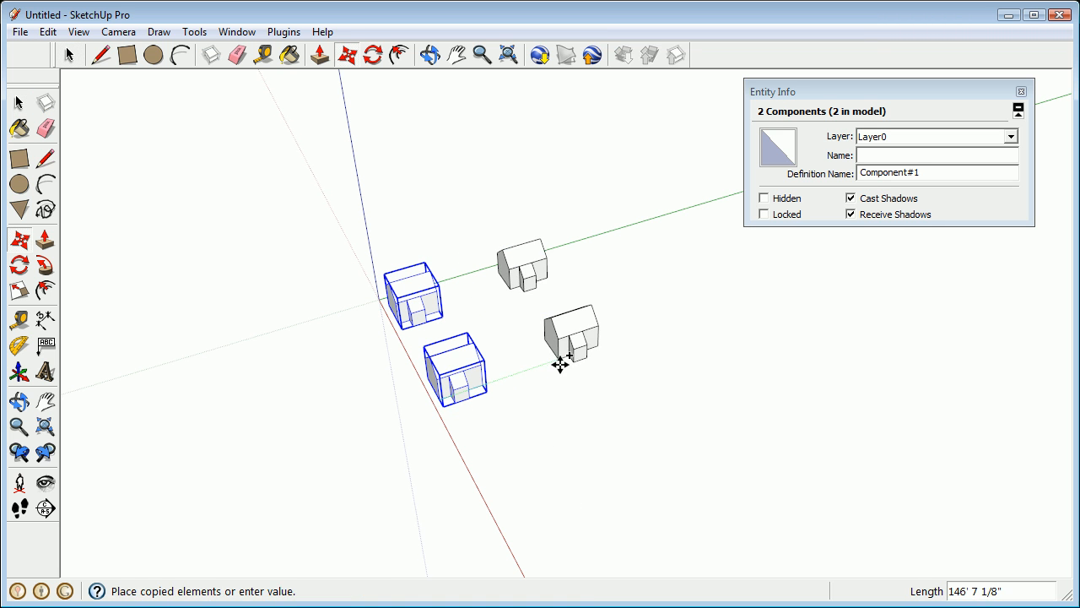
left_click(559, 364)
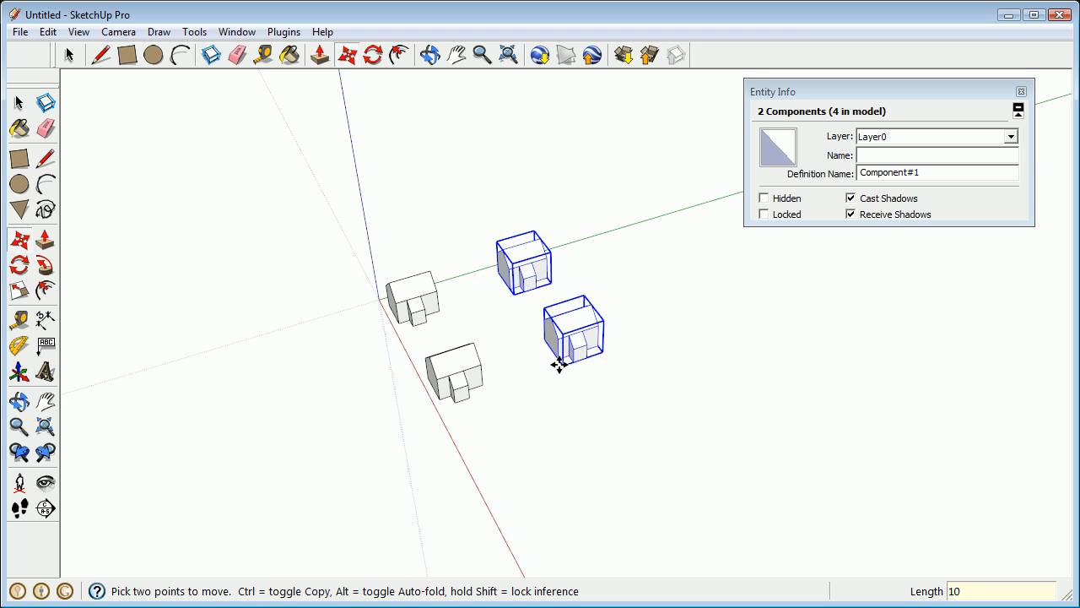
type("10*")
key("Return")
Examine the two rows of arrayed houses from different sides and distances
middle_click_drag(616, 285, 540, 347)
scroll(523, 355, "up", 5)
scroll(446, 354, "down", 5)
scroll(476, 424, "up", 5)
middle_click_drag(476, 423, 593, 294)
scroll(470, 427, "up", 3)
middle_click_drag(470, 427, 647, 391)
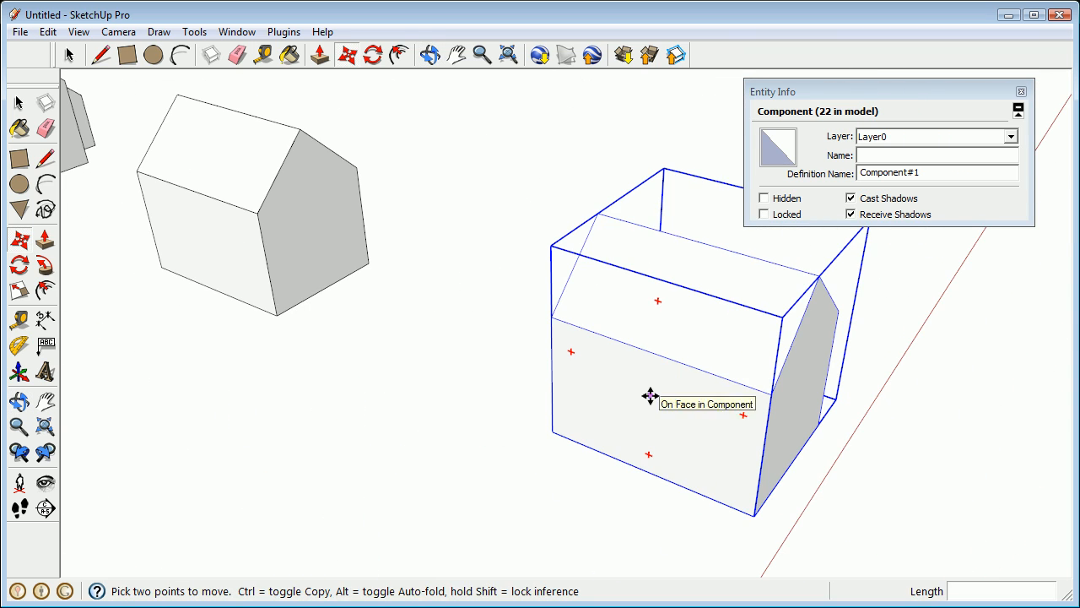
scroll(634, 388, "down", 5)
scroll(579, 450, "up", 7)
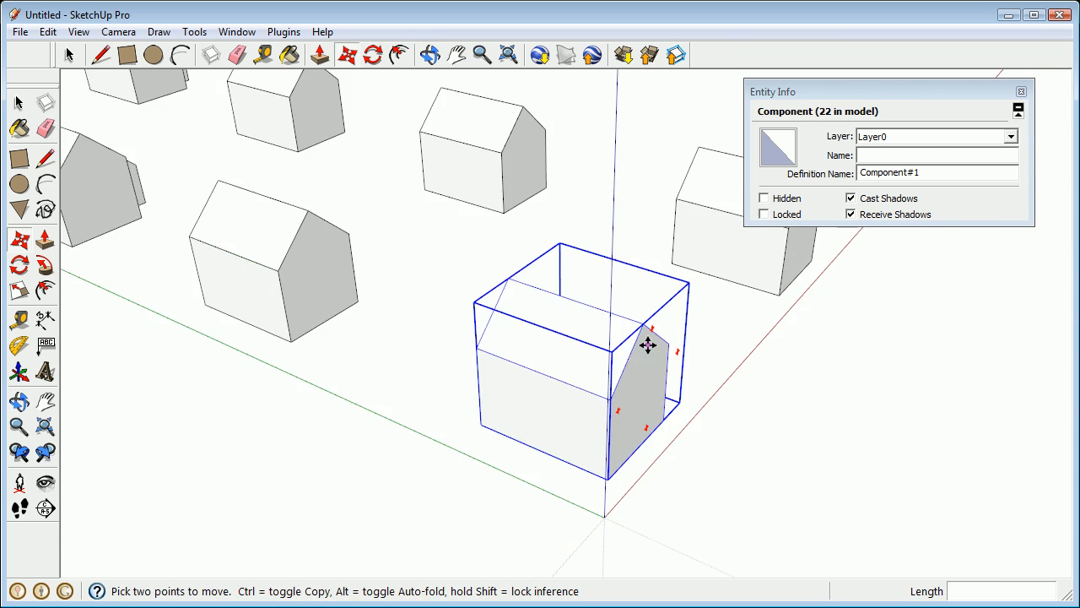
Open the house nearest the origin for editing and draw a door rectangle of about 257 sq ft from its rear wall's base
key("space")
mouse_move(584, 339)
middle_mouse_down()
mouse_move(589, 328)
mouse_move(320, 258)
mouse_move(521, 316)
mouse_move(610, 377)
mouse_move(767, 434)
mouse_move(605, 453)
mouse_move(548, 448)
middle_mouse_up()
scroll(582, 330, "down", 2)
double_click(581, 341)
left_click(581, 341)
key("r")
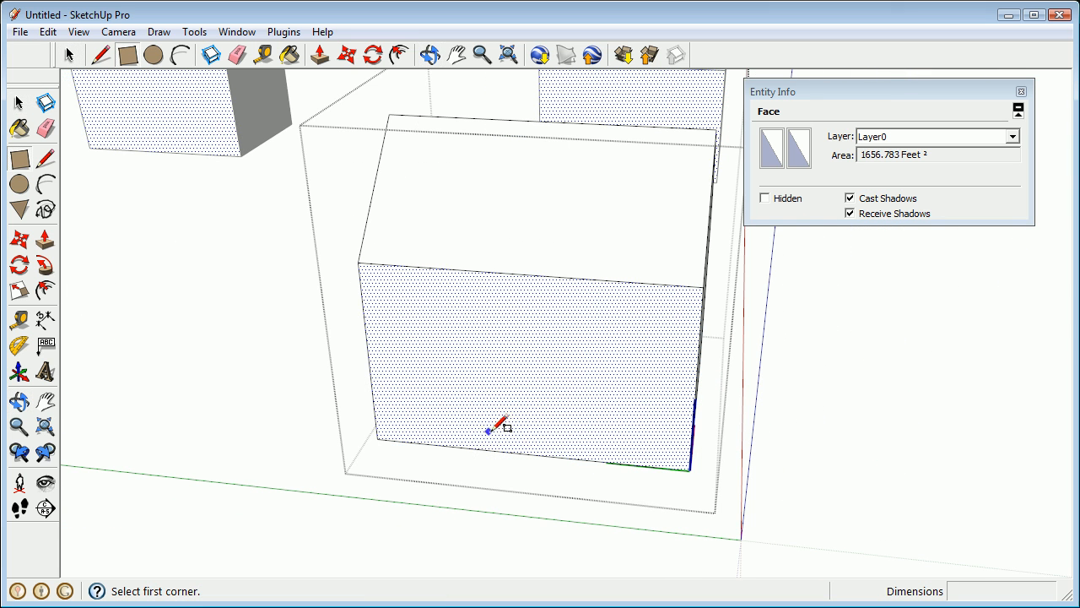
left_click(471, 448)
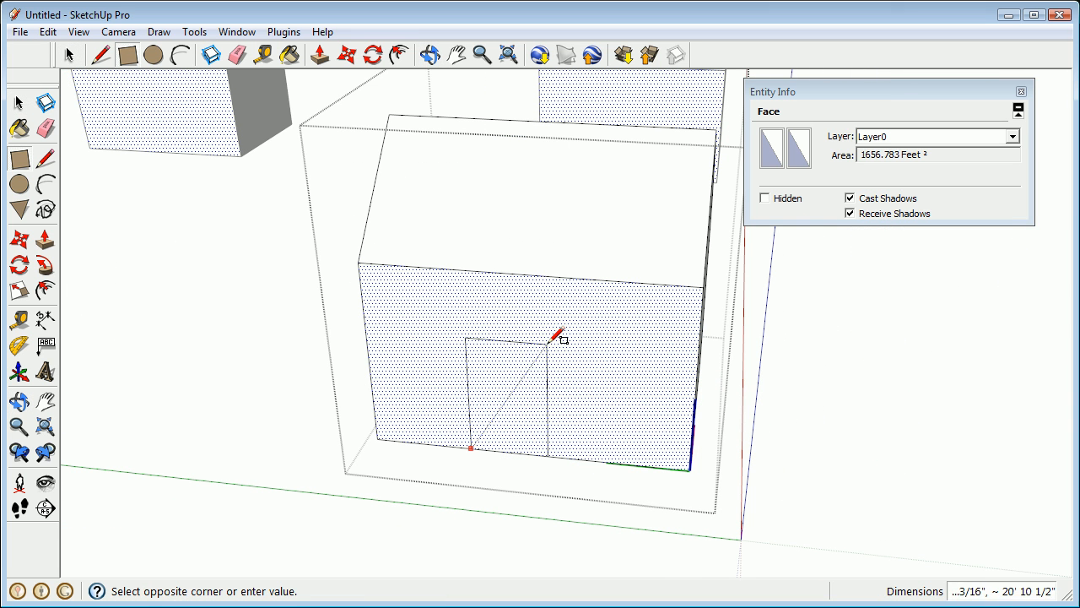
left_click(540, 332)
Draw a small circle on the door near its side edge as the doorknob
scroll(512, 418, "up", 6)
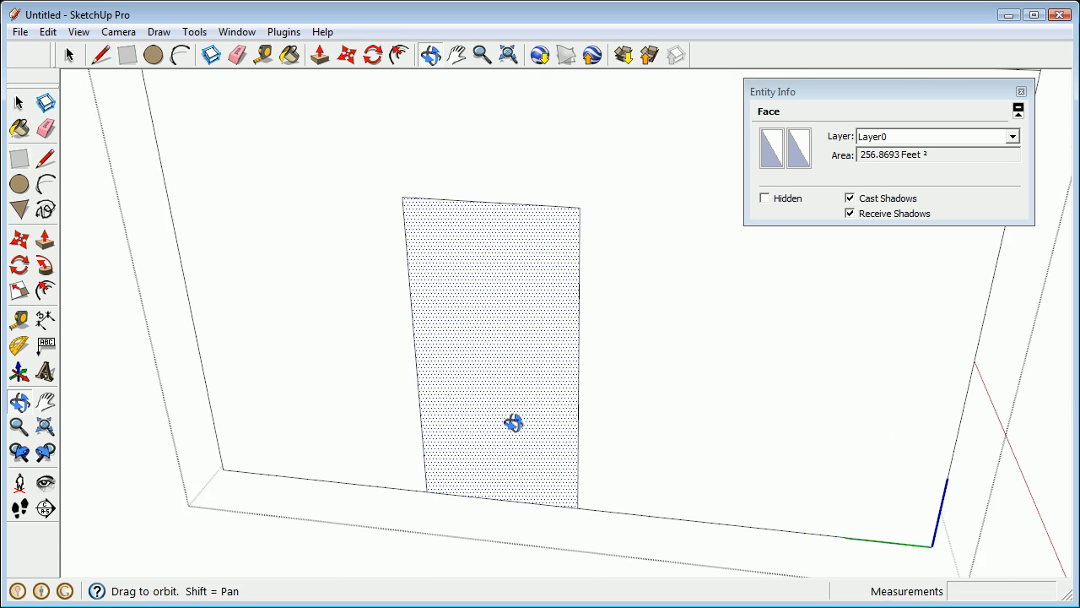
middle_click_drag(504, 409, 476, 381)
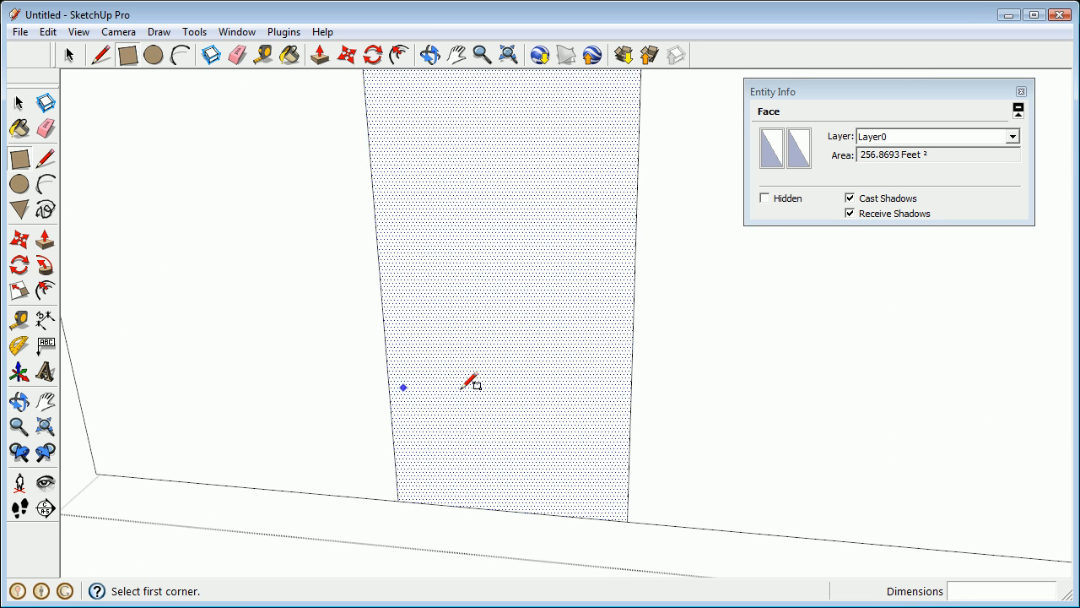
left_click(19, 184)
left_click(580, 276)
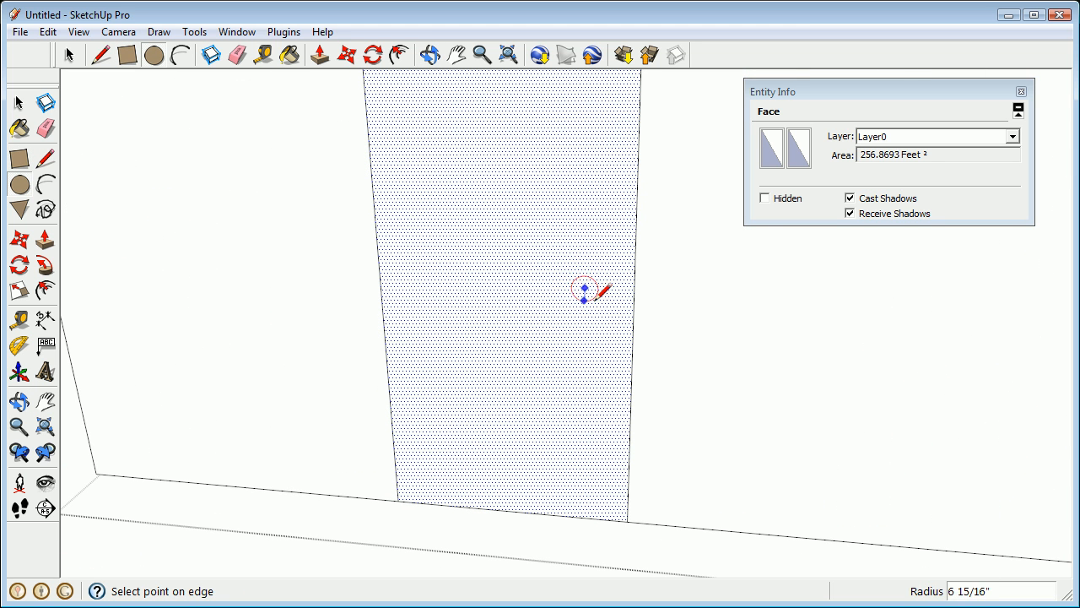
left_click(599, 299)
middle_click_drag(599, 300, 560, 335)
scroll(532, 372, "down", 5)
key("space")
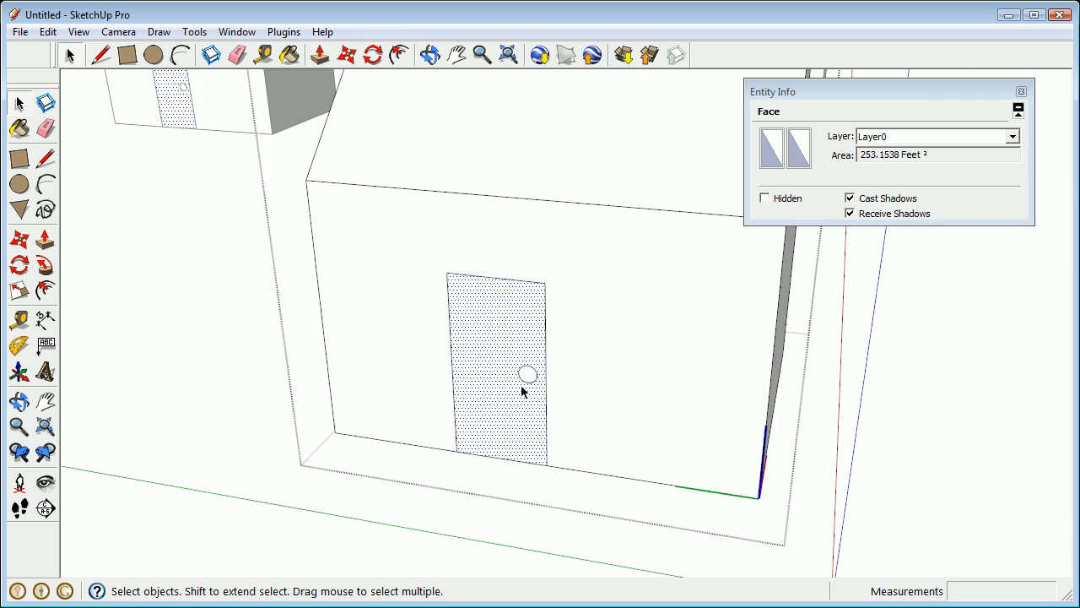
Leave the component and examine the doors and knobs on all the houses in both rows
scroll(525, 379, "down", 6)
middle_click_drag(363, 362, 451, 376)
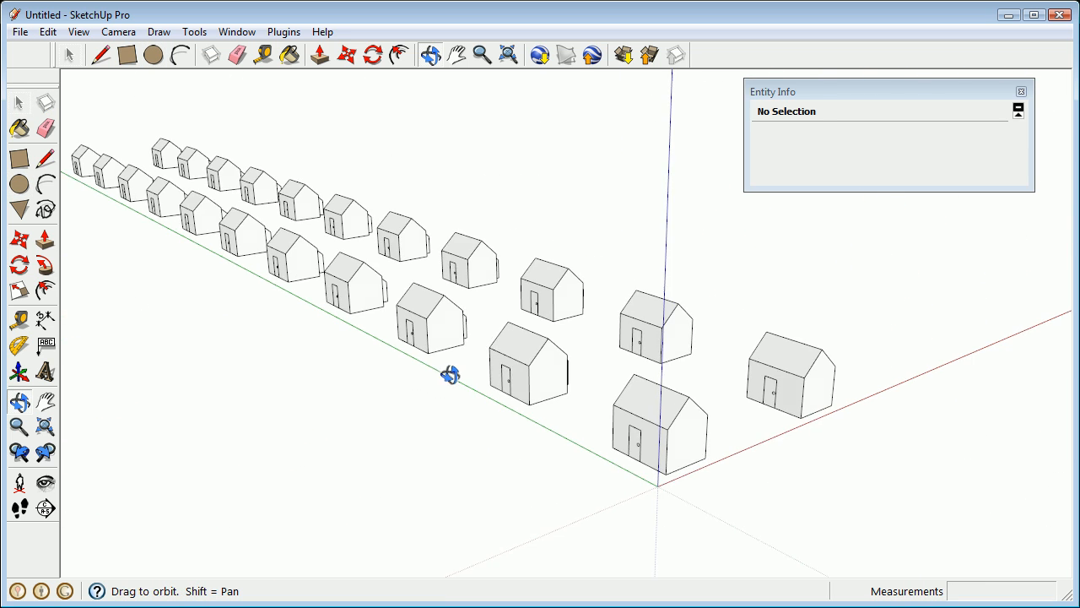
scroll(374, 324, "down", 3)
middle_click_drag(270, 279, 653, 273, "shift")
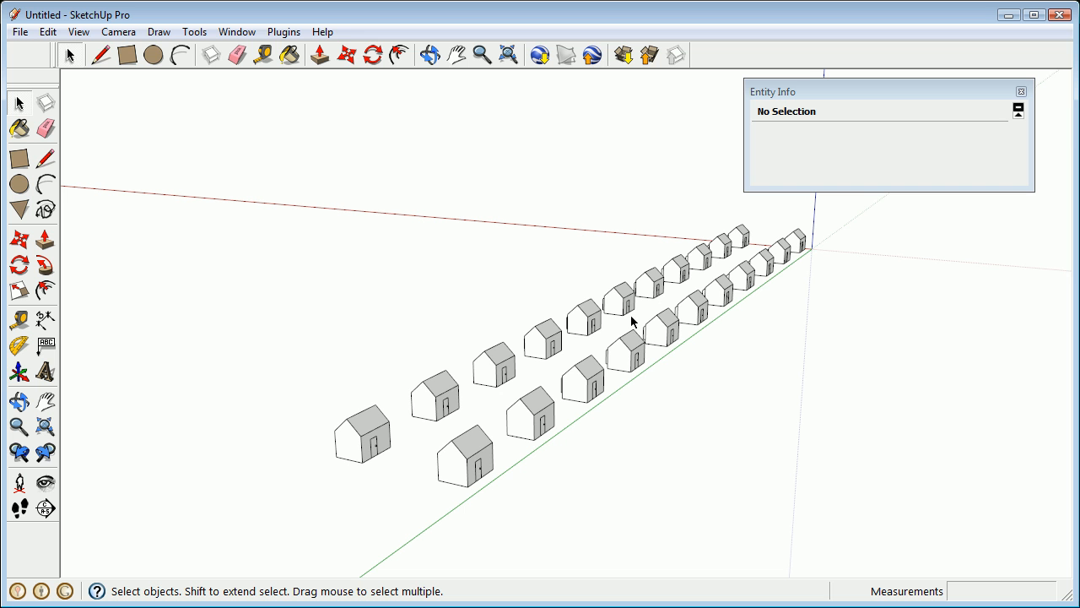
middle_click_drag(523, 338, 548, 365)
scroll(740, 346, "up", 6)
scroll(707, 355, "up", 3)
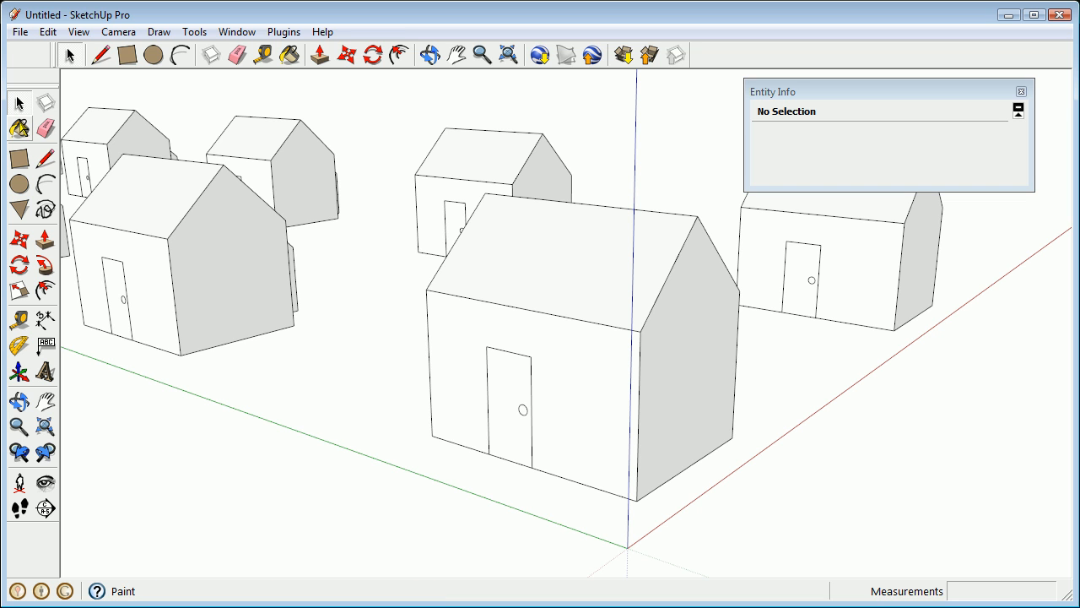
Start the Paint Bucket tool and move the Materials window fully into view beside the front house
left_click(19, 128)
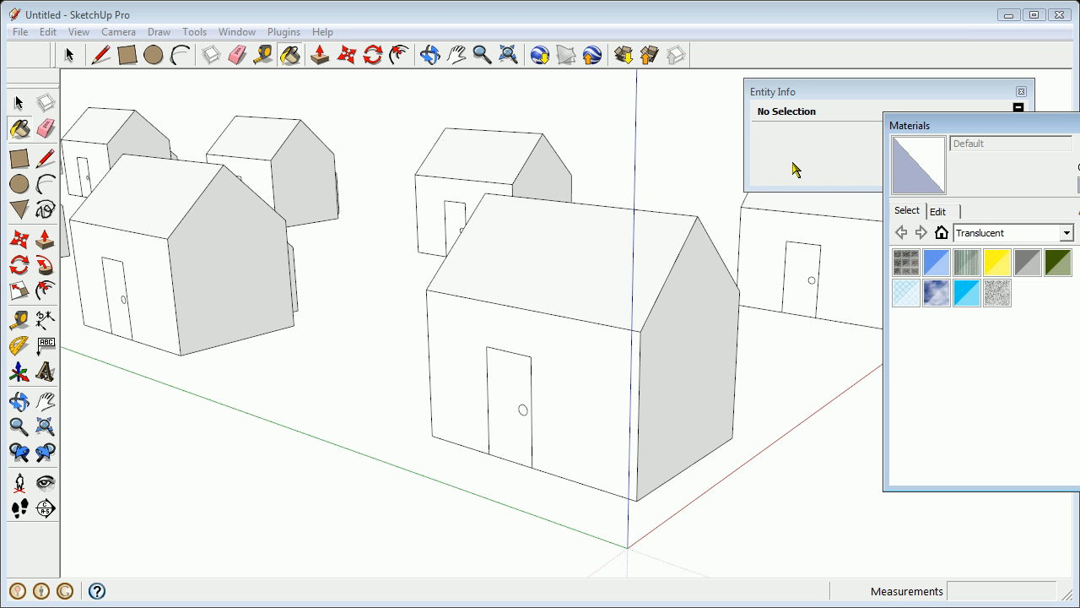
left_click_drag(909, 125, 835, 105)
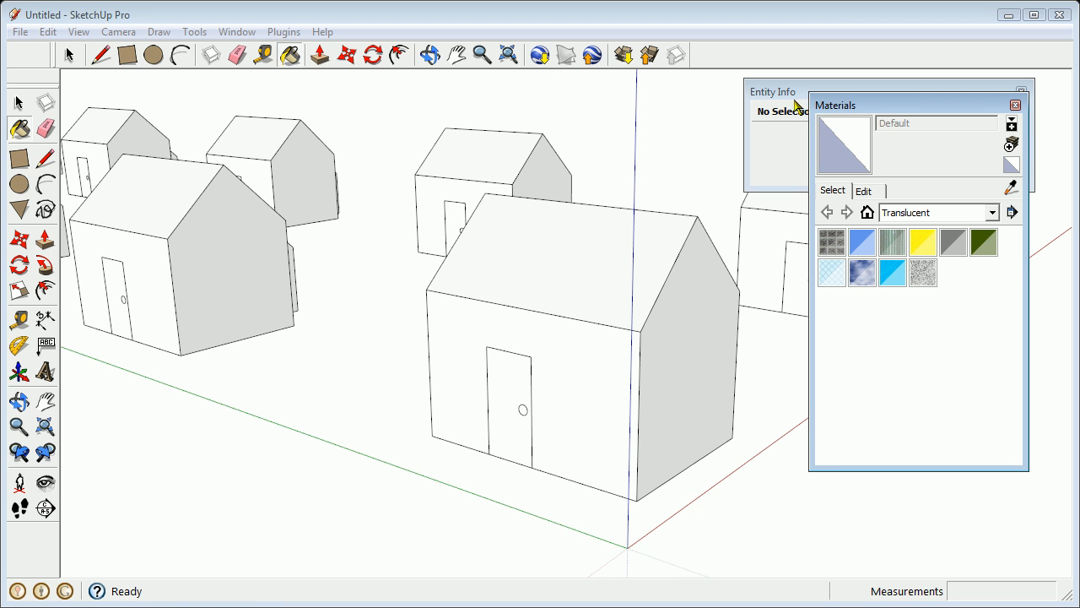
left_click_drag(854, 105, 841, 104)
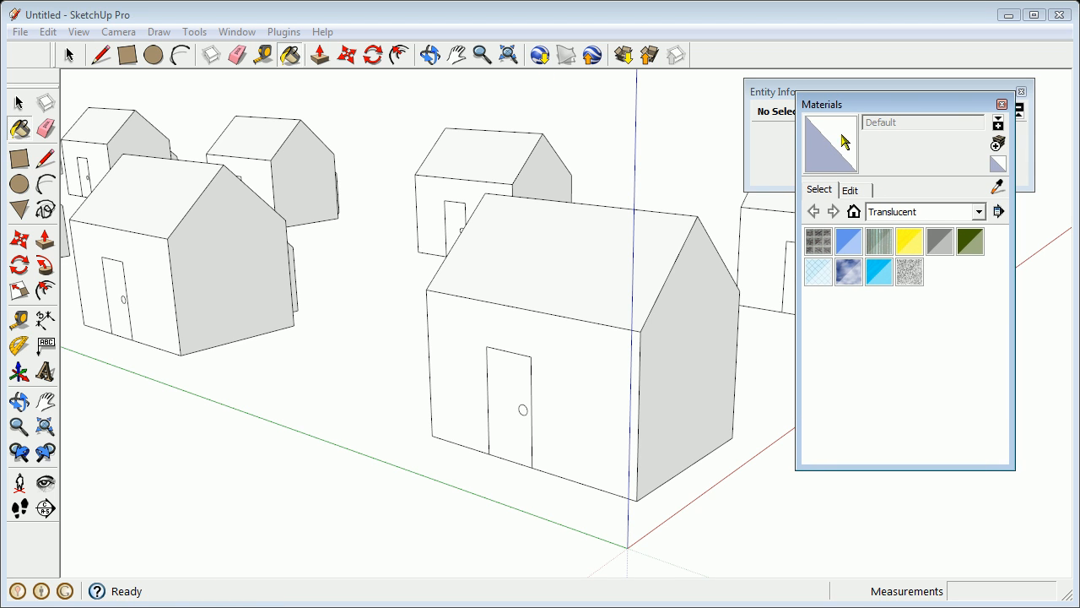
Show the Wood collection in the Materials window
left_click(937, 215)
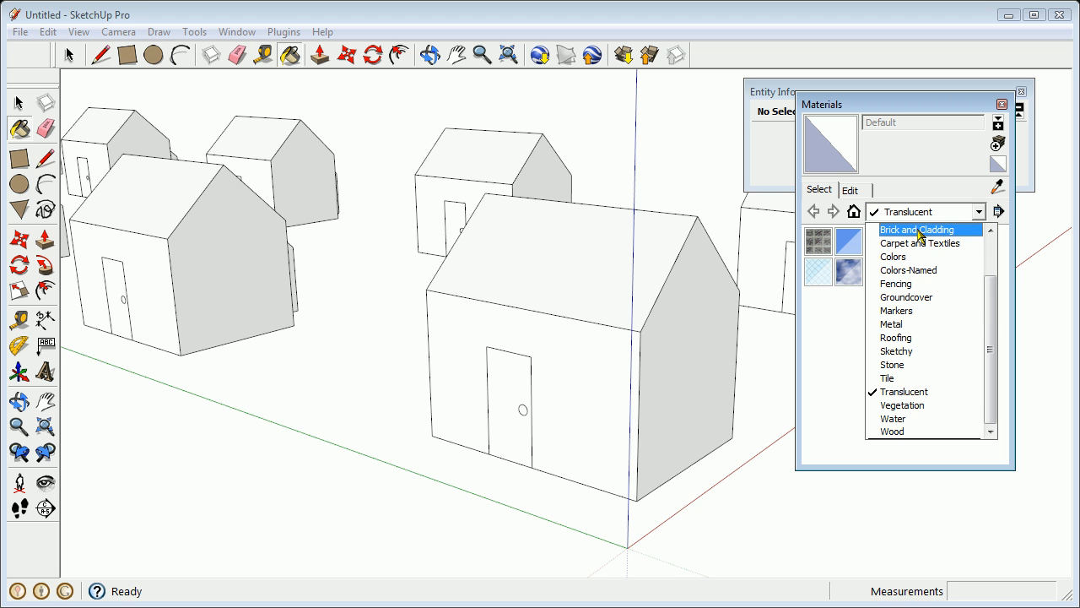
mouse_move(990, 308)
left_mouse_down()
mouse_move(990, 261)
mouse_move(994, 300)
left_mouse_up()
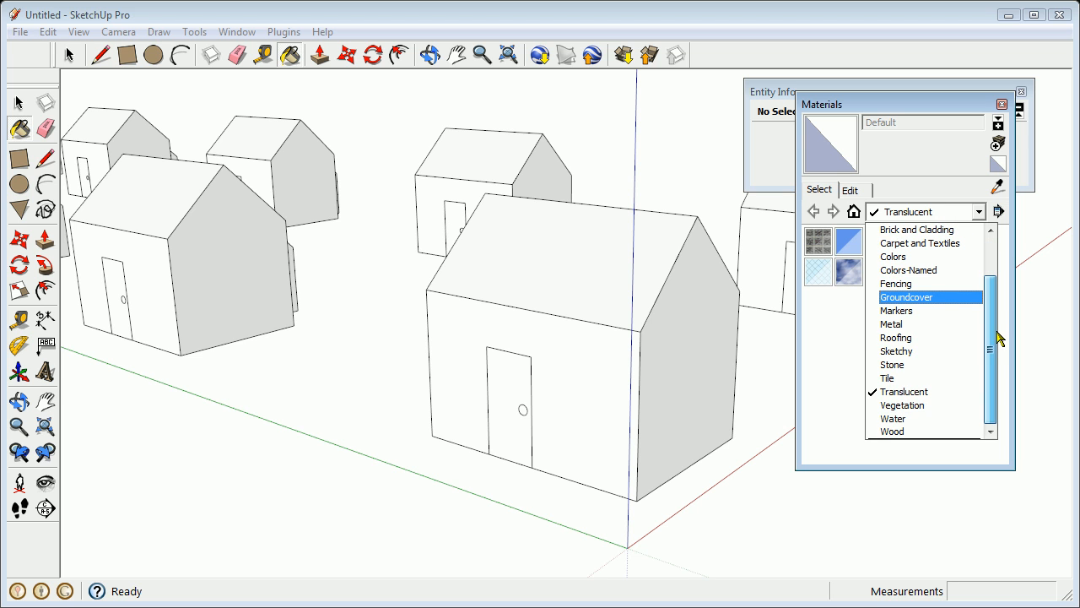
mouse_move(1002, 301)
left_mouse_down()
mouse_move(991, 270)
mouse_move(991, 307)
left_mouse_up()
left_click(910, 432)
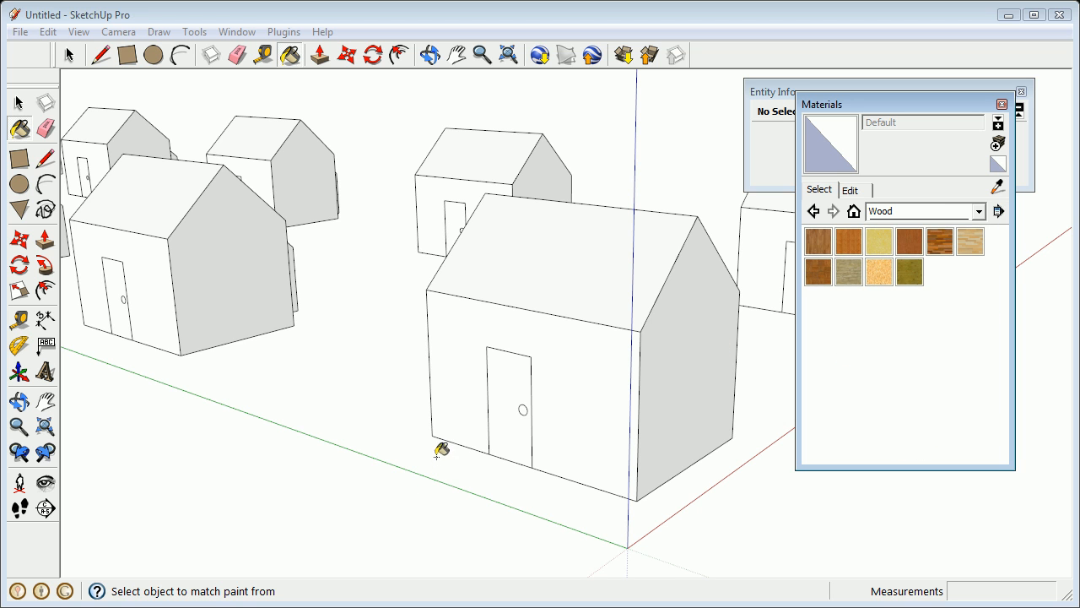
mouse_move(477, 346)
middle_mouse_down()
mouse_move(458, 366)
mouse_move(503, 386)
mouse_move(380, 357)
middle_mouse_up()
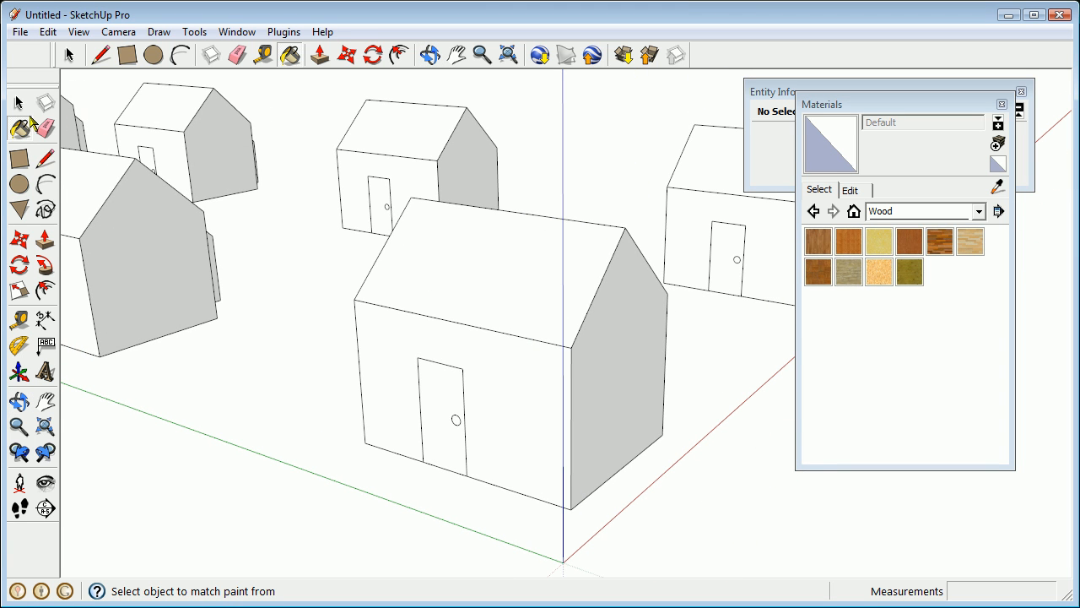
Open the house nearest the origin, examine its door wall's faces up close, and leave the component
left_click(18, 102)
double_click(440, 410)
left_click(435, 414)
middle_click_drag(438, 418, 449, 377)
scroll(500, 384, "up", 5)
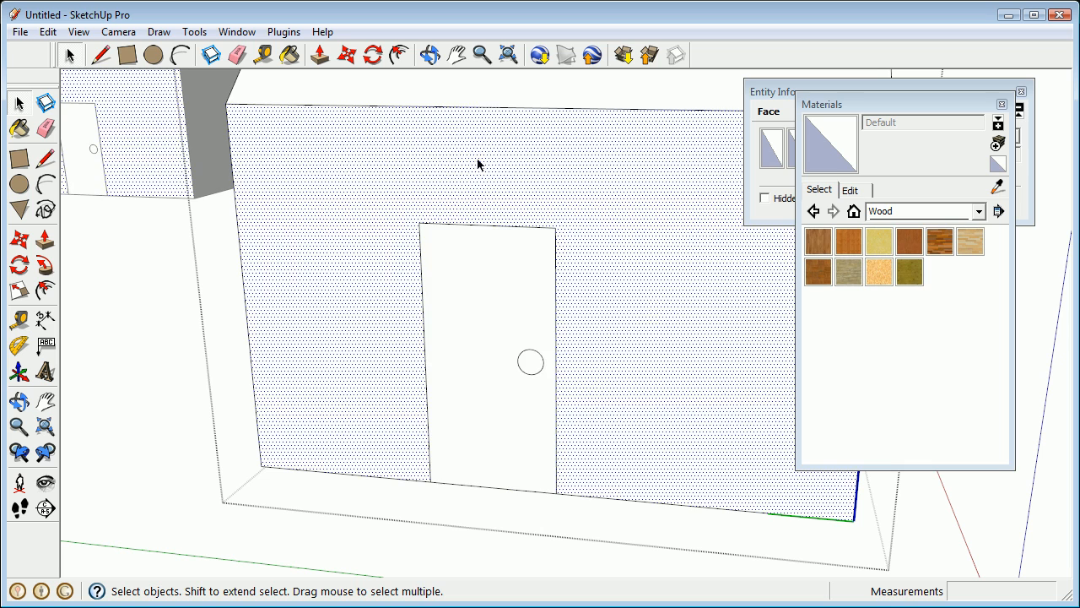
scroll(514, 344, "down", 4)
middle_click_drag(536, 253, 471, 379, "shift")
scroll(470, 378, "down", 2)
left_click(465, 307)
middle_click_drag(481, 315, 388, 341)
left_click(362, 316)
left_click(327, 329)
left_click(588, 406)
middle_click_drag(323, 411, 422, 344)
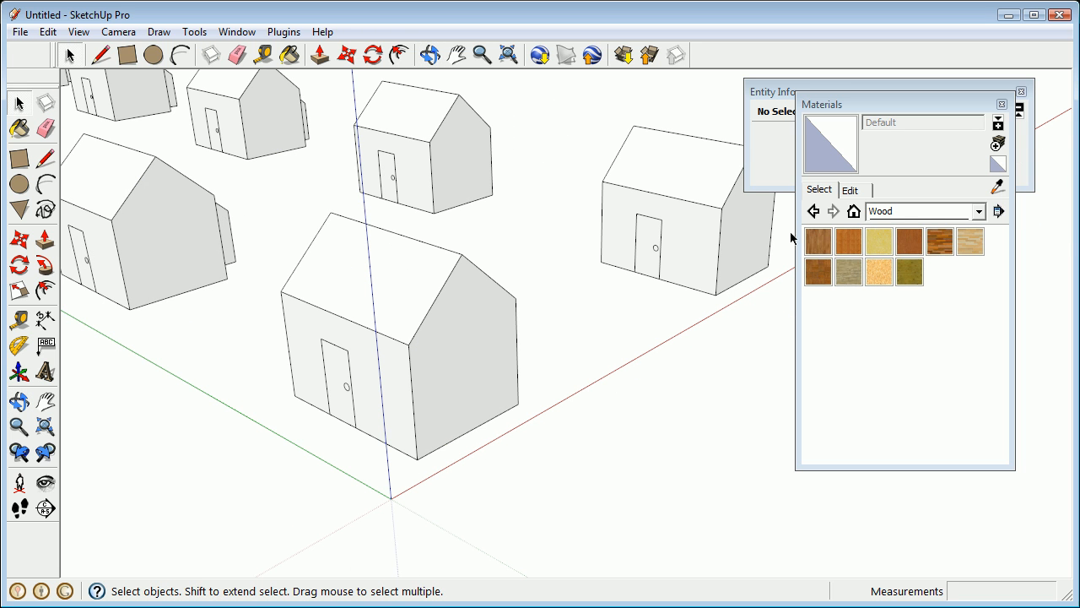
Try to paint the unopened house component nearest the origin with Wood_Bamboo_Medium, and undo the fill
left_click(850, 243)
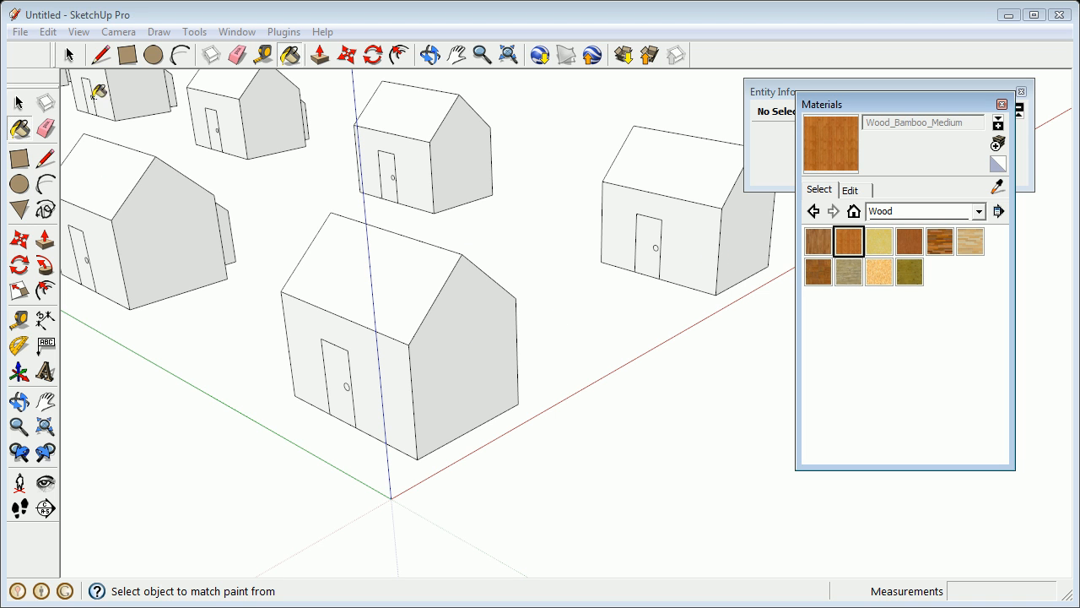
left_click(18, 126)
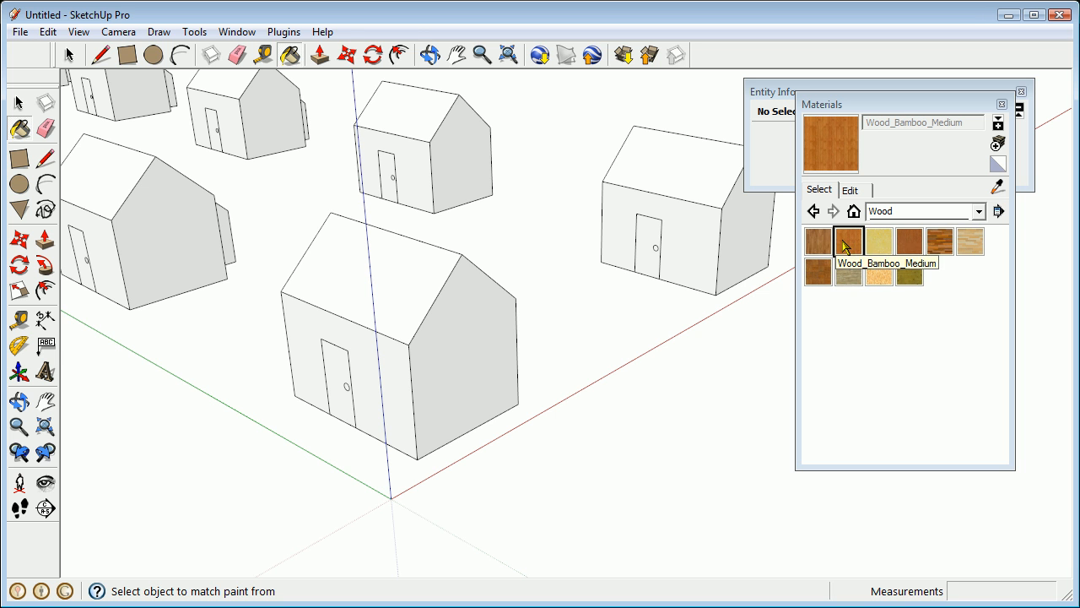
mouse_move(343, 298)
middle_mouse_down()
mouse_move(491, 393)
mouse_move(471, 395)
middle_mouse_up()
middle_click_drag(541, 369, 480, 372)
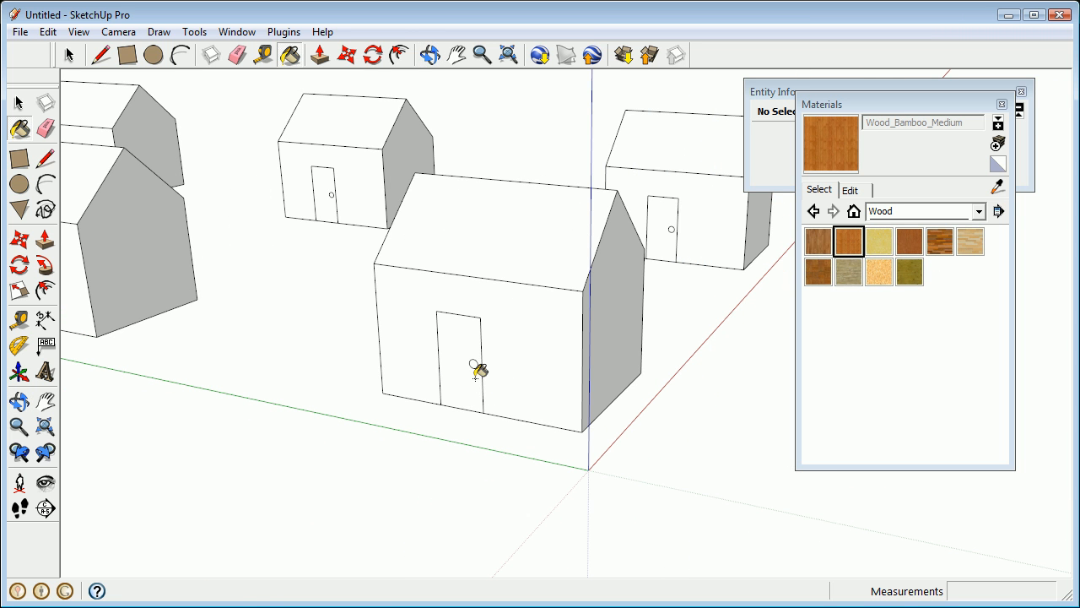
left_click(498, 320)
middle_click_drag(509, 321, 254, 311)
left_click_drag(254, 312, 523, 403)
key("ctrl+z")
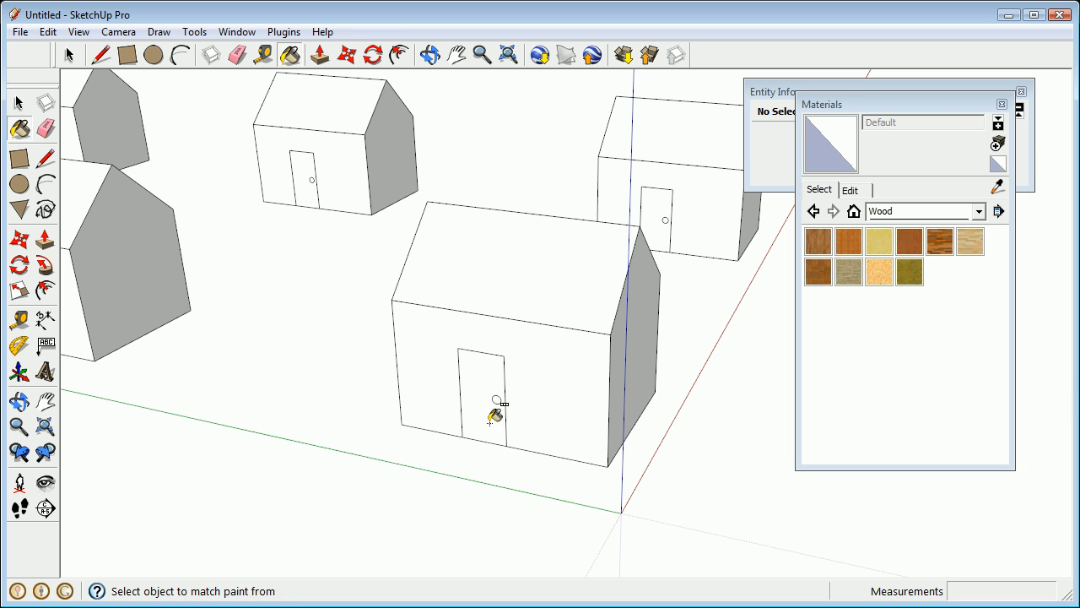
Open the house nearest the origin for editing and paint its door face with Wood_Cherry_Original
mouse_move(617, 382)
middle_mouse_down()
mouse_move(603, 414)
mouse_move(549, 410)
mouse_move(580, 437)
middle_mouse_up()
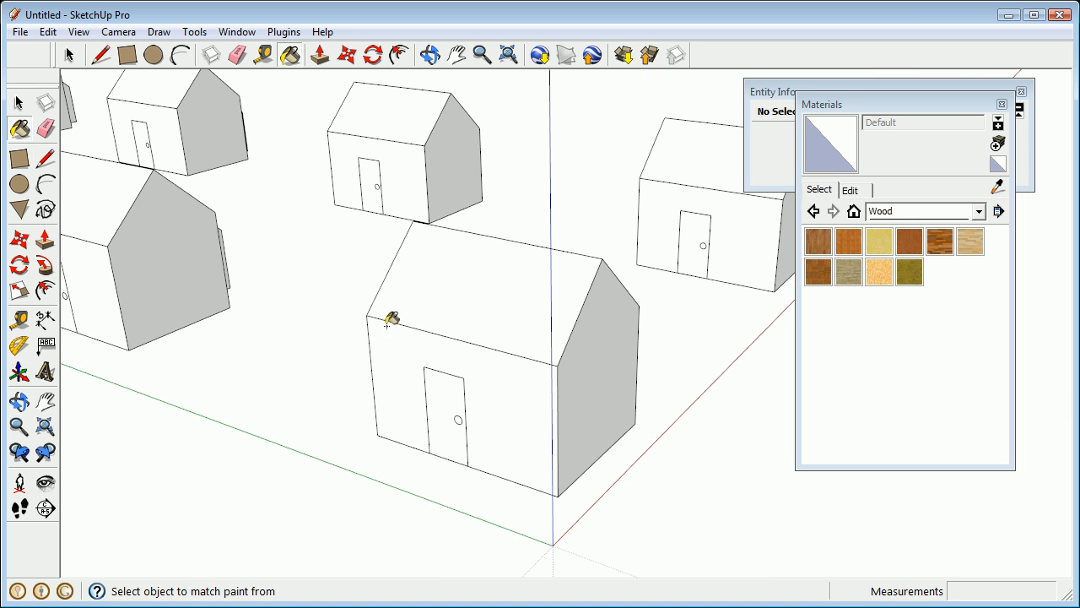
key("space")
double_click(532, 393)
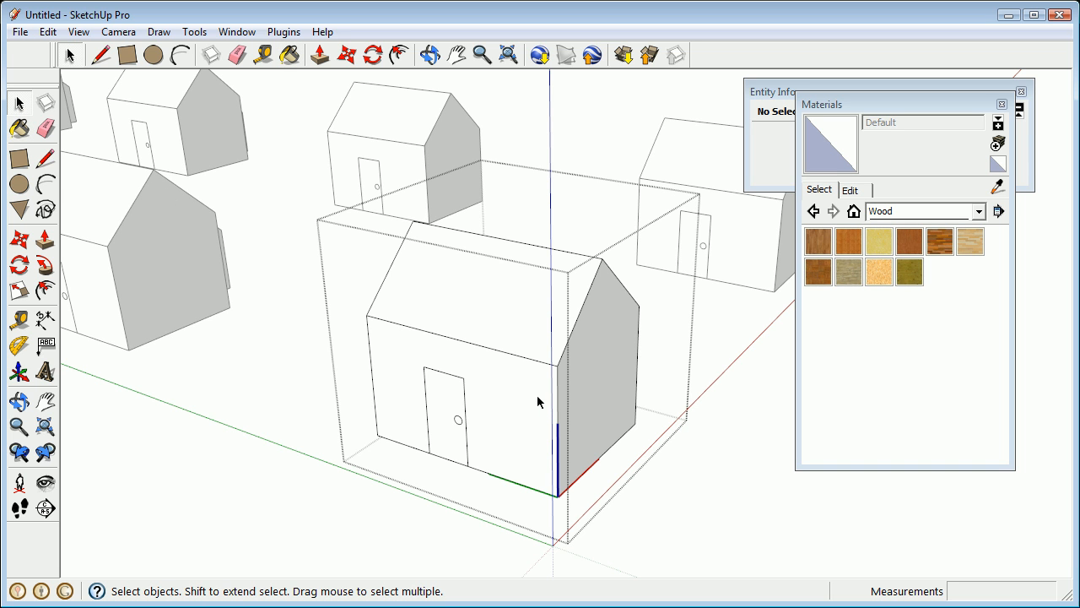
left_click(848, 241)
key("alt")
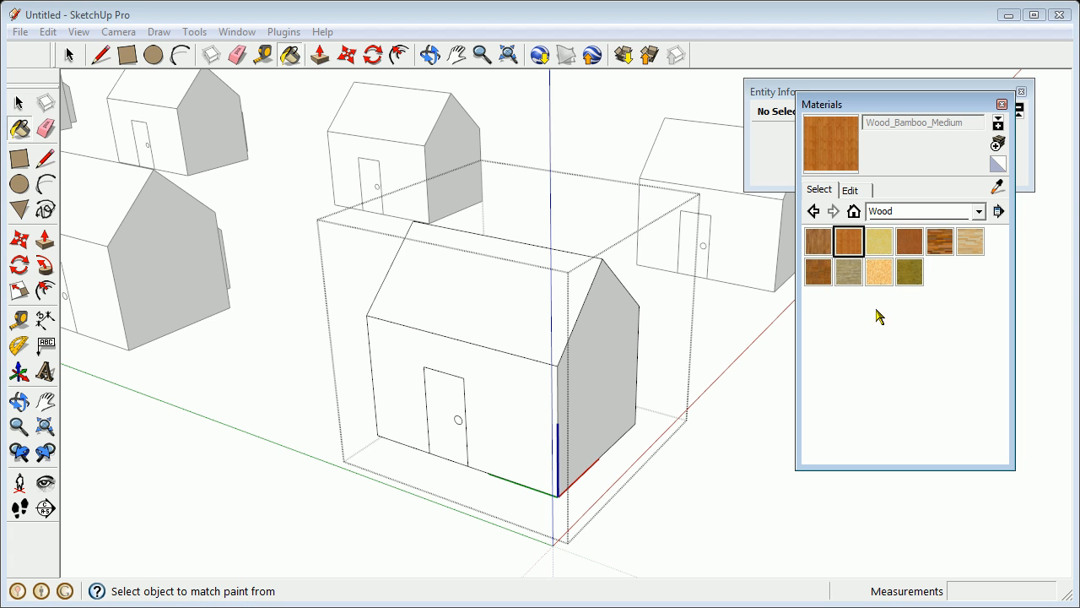
left_click(910, 241)
left_click(452, 401)
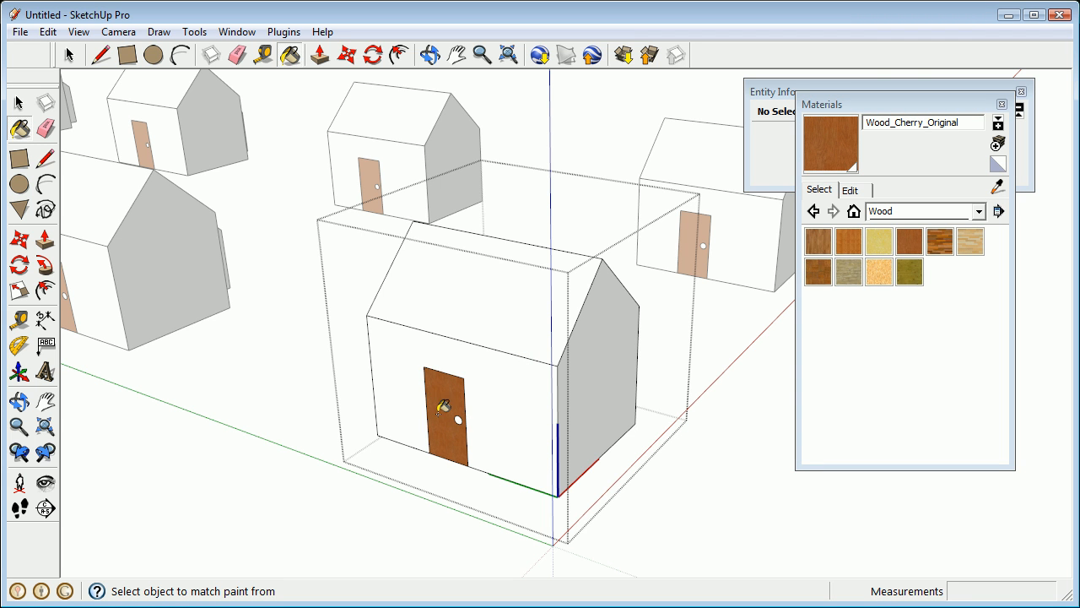
Paint the door wall and the adjoining gable wall with Brick_Antique from the Brick and Cladding collection
mouse_move(484, 386)
middle_mouse_down()
mouse_move(465, 436)
mouse_move(478, 429)
mouse_move(453, 415)
middle_mouse_up()
left_click(890, 213)
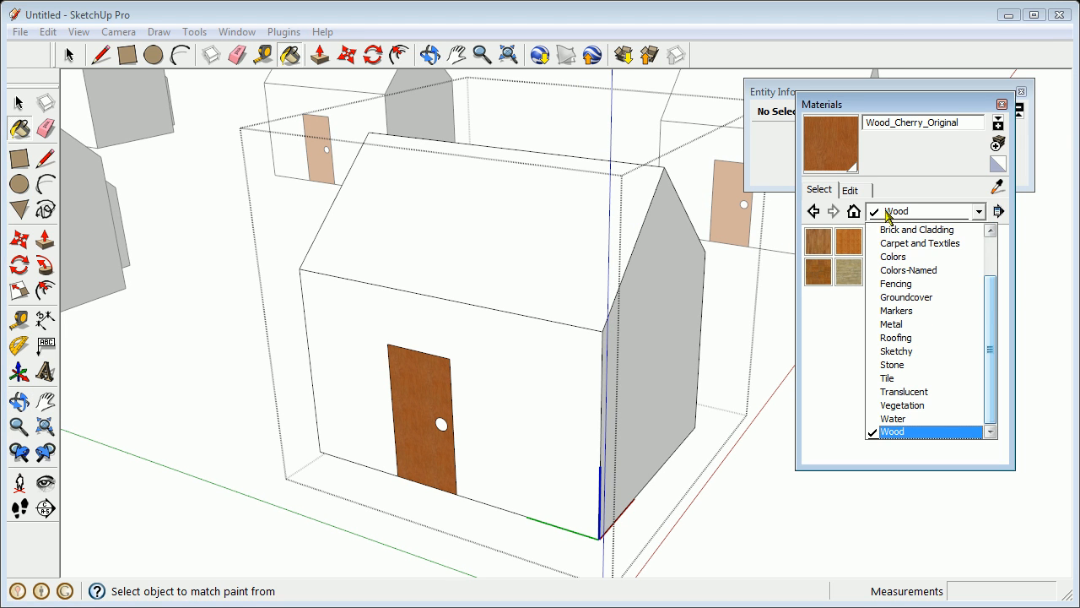
scroll(943, 330, "up", 1)
scroll(944, 330, "up", 1)
left_click(933, 284)
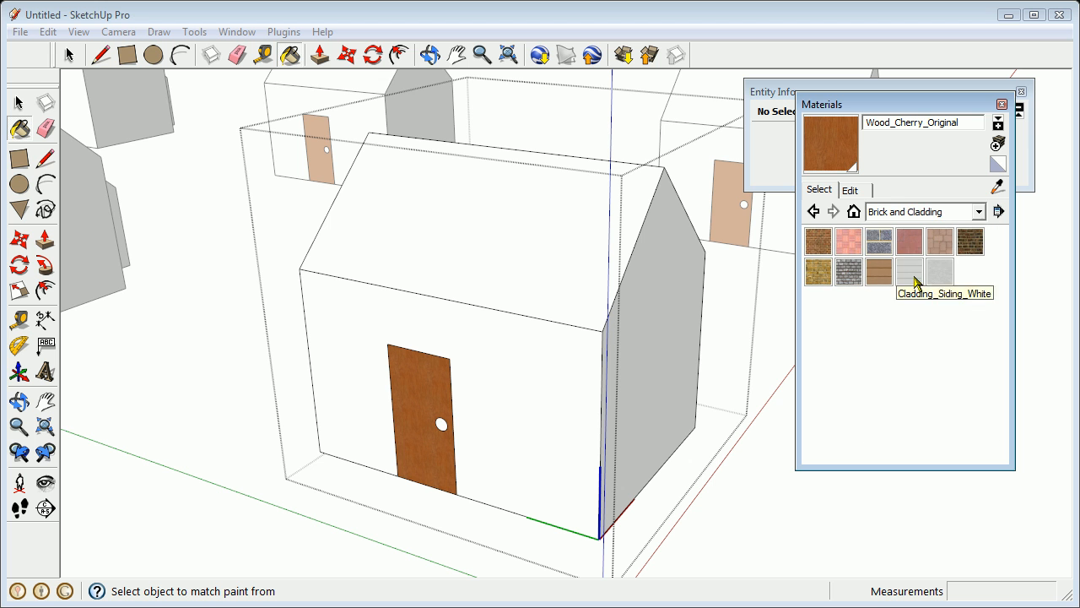
left_click(819, 242)
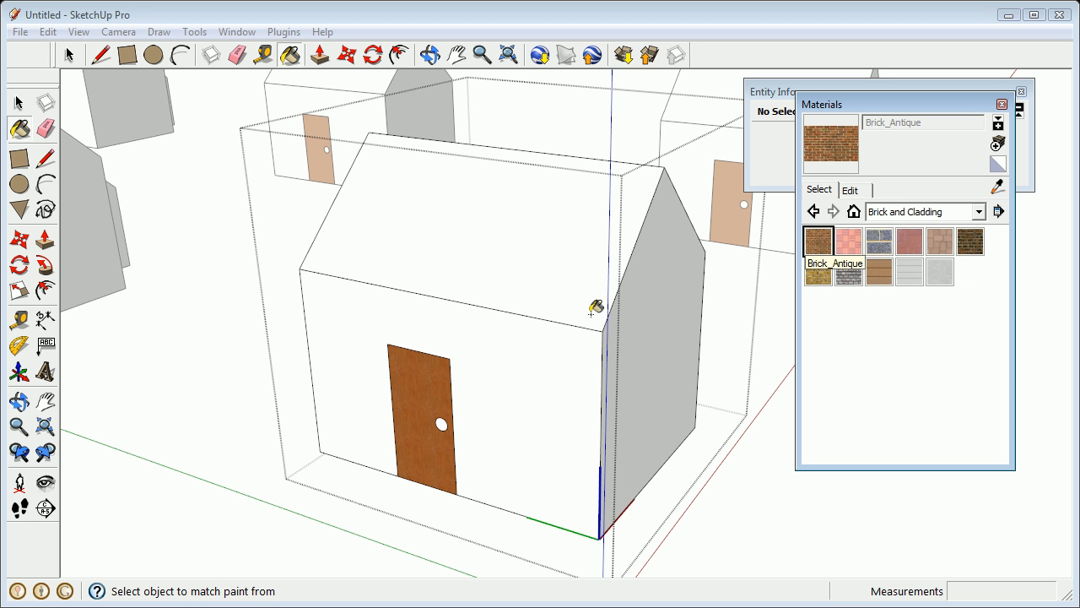
left_click(559, 381)
left_click(656, 358)
Paint the house's remaining walls, including those of the projecting extension, with Brick_Antique
mouse_move(656, 357)
middle_mouse_down()
mouse_move(513, 386)
mouse_move(433, 309)
middle_mouse_up()
left_click(465, 317)
left_click(489, 314)
mouse_move(527, 316)
middle_mouse_down()
mouse_move(518, 326)
mouse_move(457, 312)
mouse_move(4, 304)
middle_mouse_up()
scroll(456, 312, "up", 2)
left_click(476, 319)
left_click(503, 222)
left_click(580, 220)
left_click(697, 203)
Paint both main roof slopes with Roofing_Shingles_GAF_Estates from the Roofing collection
middle_click_drag(701, 199, 688, 351)
scroll(357, 415, "down", 3)
scroll(679, 358, "up", 5)
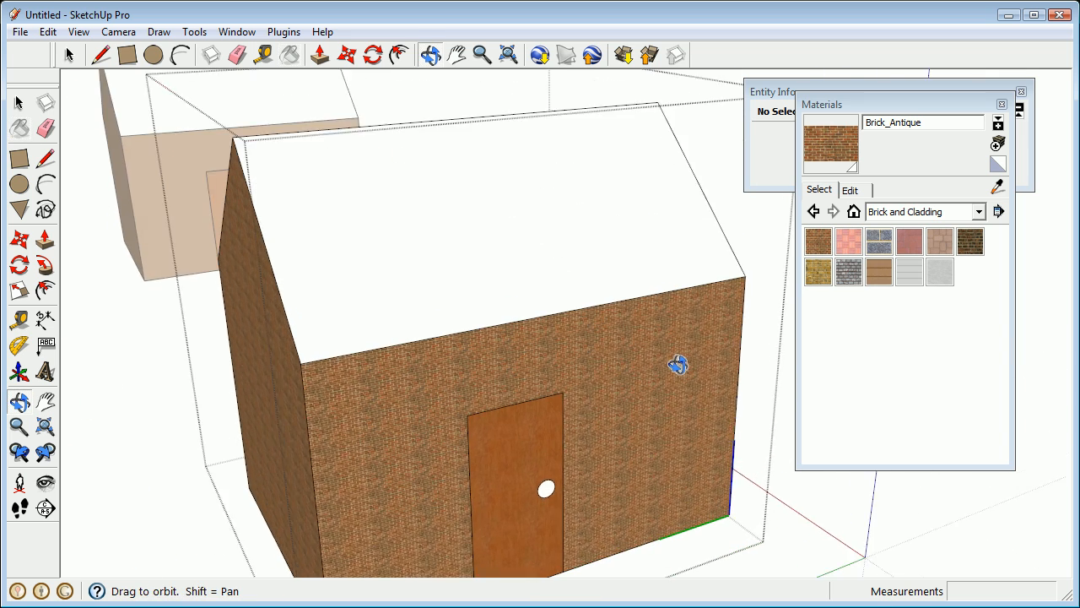
key("b")
left_click(907, 211)
left_click(917, 338)
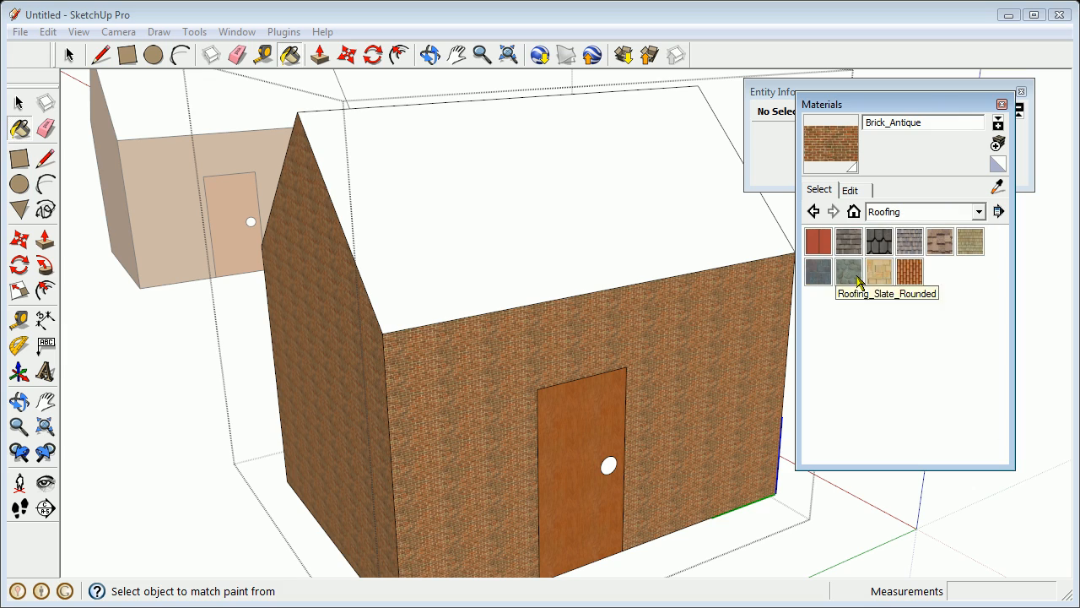
left_click(876, 245)
left_click(560, 203)
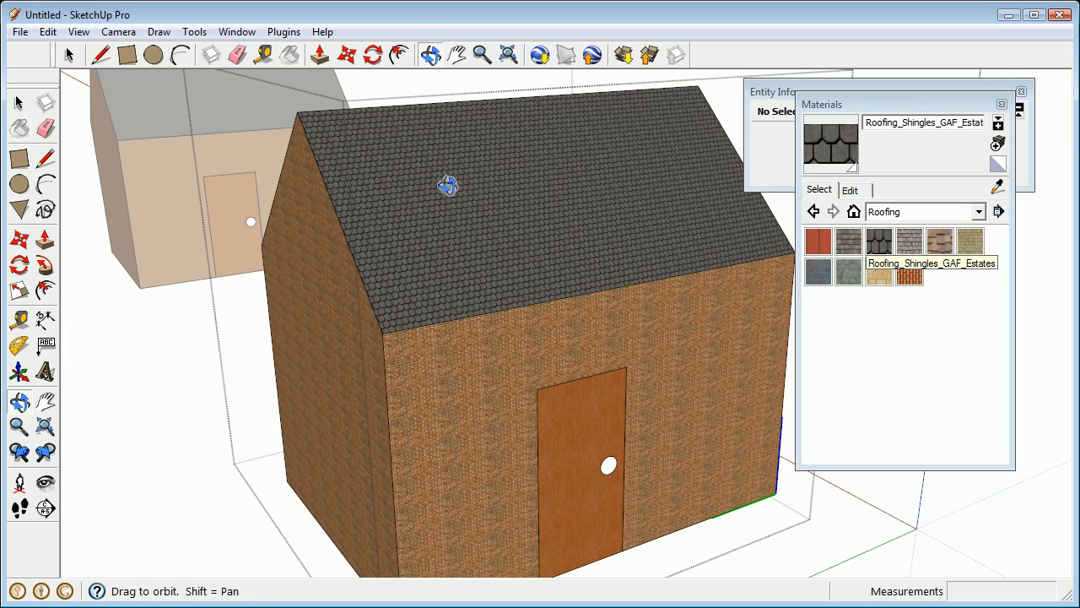
middle_click_drag(448, 169, 819, 309)
left_click(551, 226)
Erase the edge between the main roof slope and the extension's roof, and paint the merged face with Roofing_Shingles_GAF_Estates
mouse_move(422, 285)
middle_mouse_down()
mouse_move(687, 289)
mouse_move(473, 402)
mouse_move(500, 325)
mouse_move(472, 301)
middle_mouse_up()
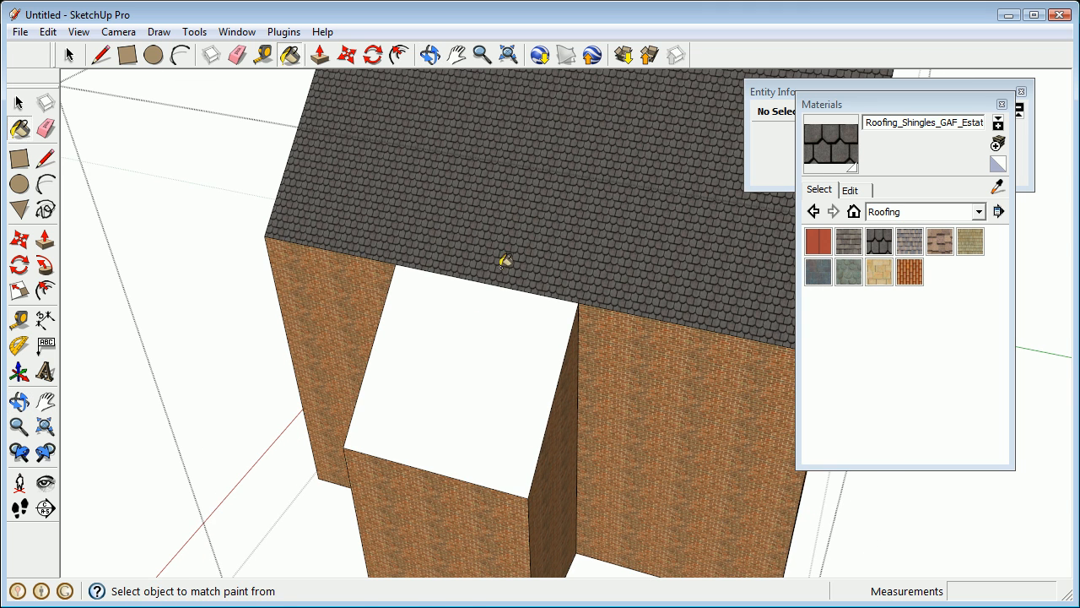
key("e")
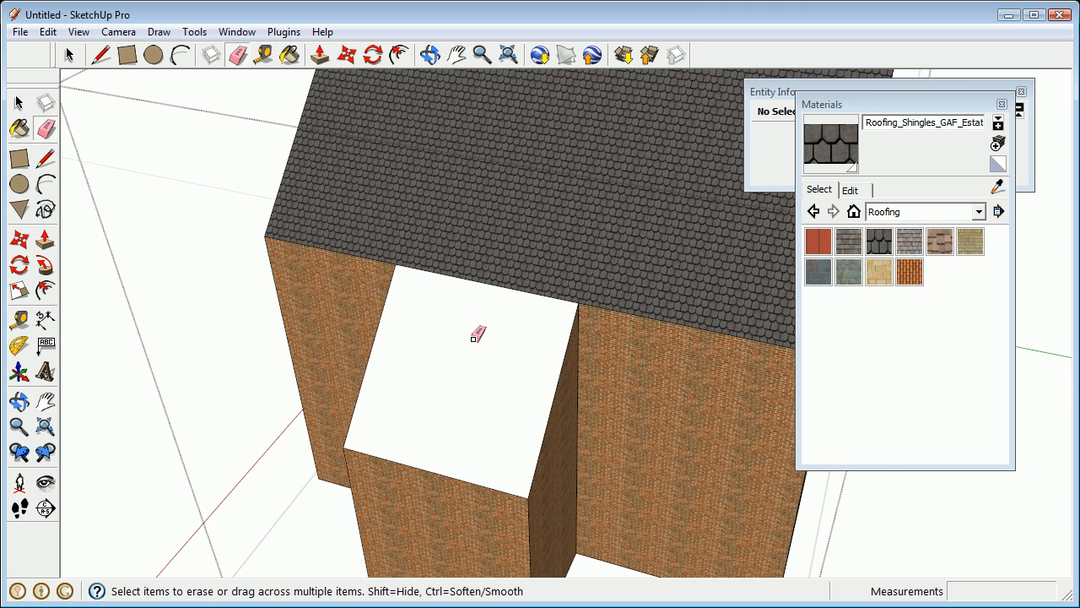
left_click(493, 272)
middle_click_drag(492, 292, 416, 328)
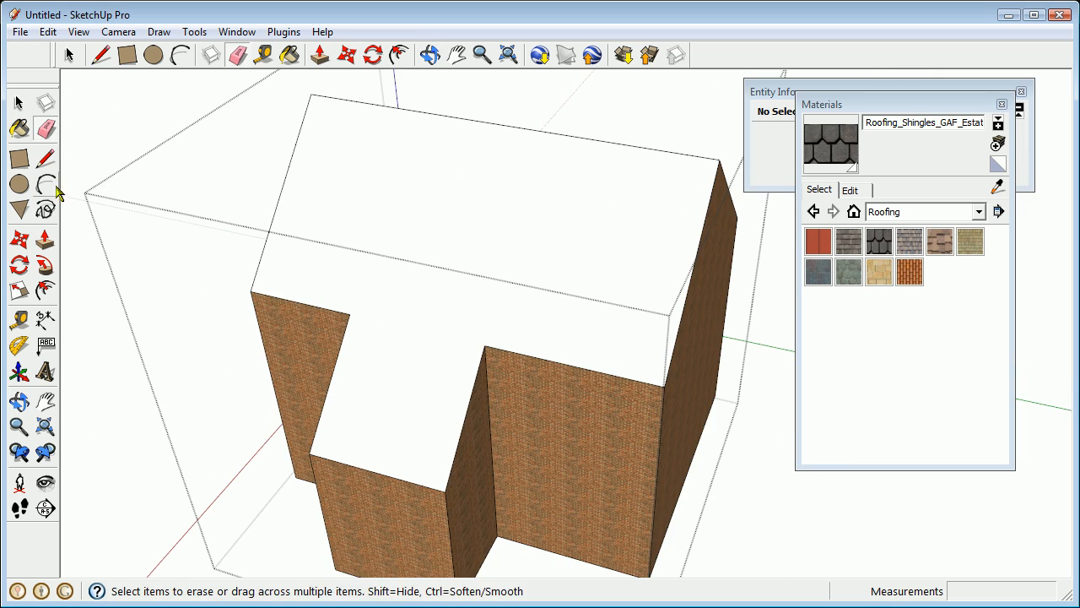
left_click(19, 128)
left_click(408, 262)
Leave the house component and examine the painted materials on the copies in both rows
middle_click_drag(536, 313, 366, 379)
scroll(535, 313, "down", 5)
mouse_move(535, 313)
middle_mouse_down()
mouse_move(692, 389)
mouse_move(352, 372)
middle_mouse_up()
middle_click_drag(472, 397, 510, 421)
key("space")
scroll(490, 392, "down", 3)
key("Escape")
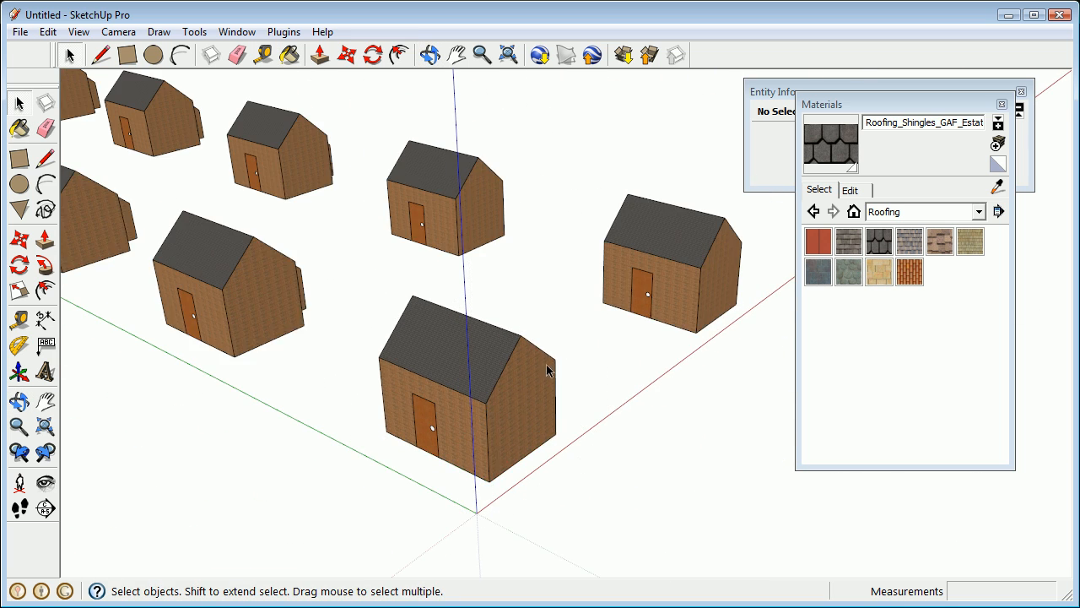
scroll(535, 379, "down", 4)
middle_click_drag(465, 343, 494, 396, "shift")
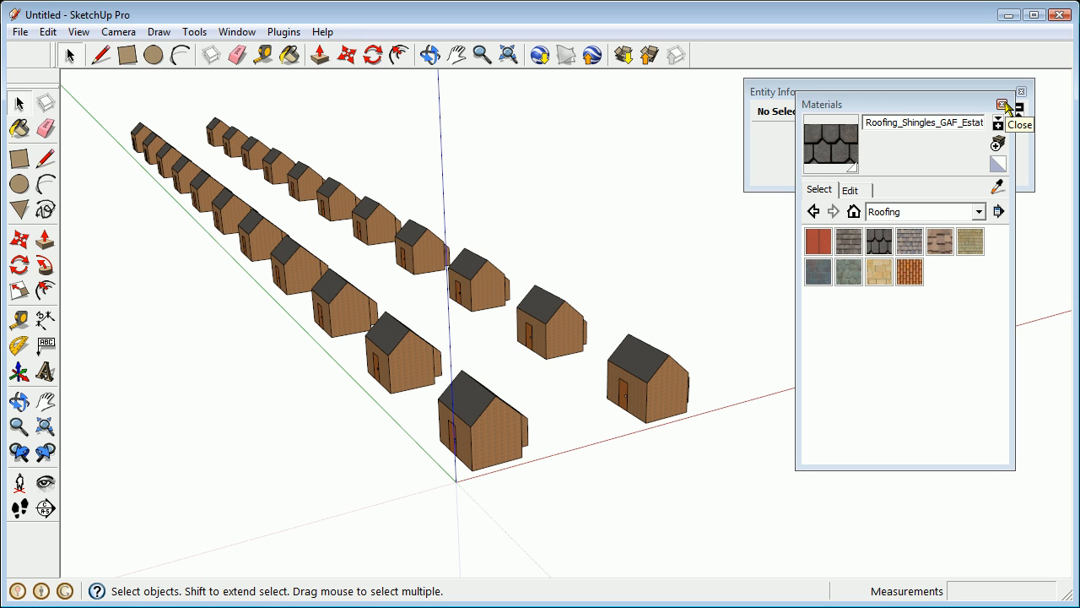
Close the Materials window, display the Components window, and place it fully in view over the Entity Info window
left_click(1000, 104)
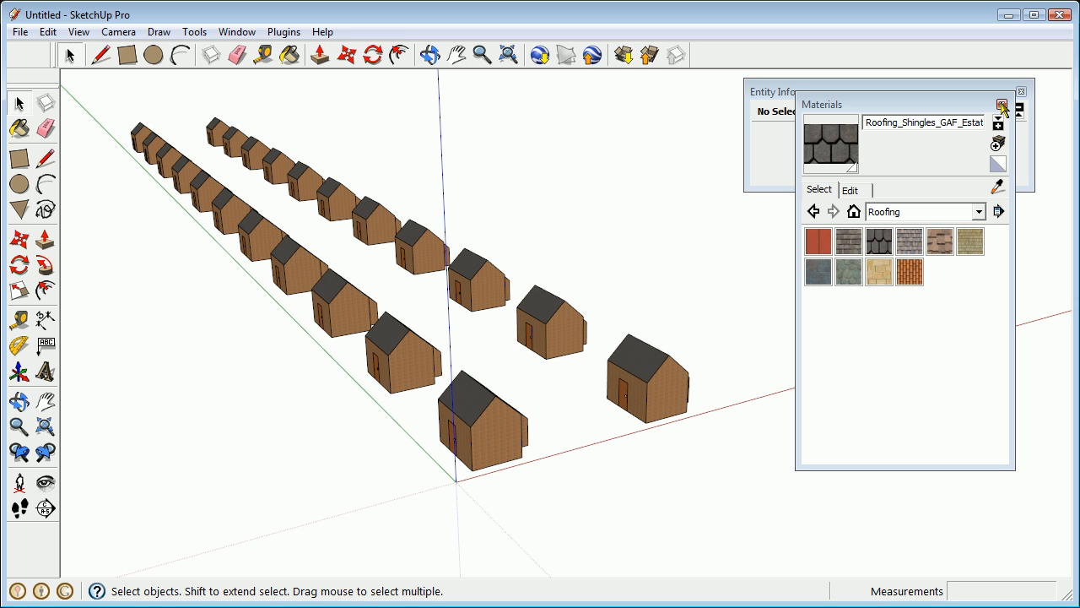
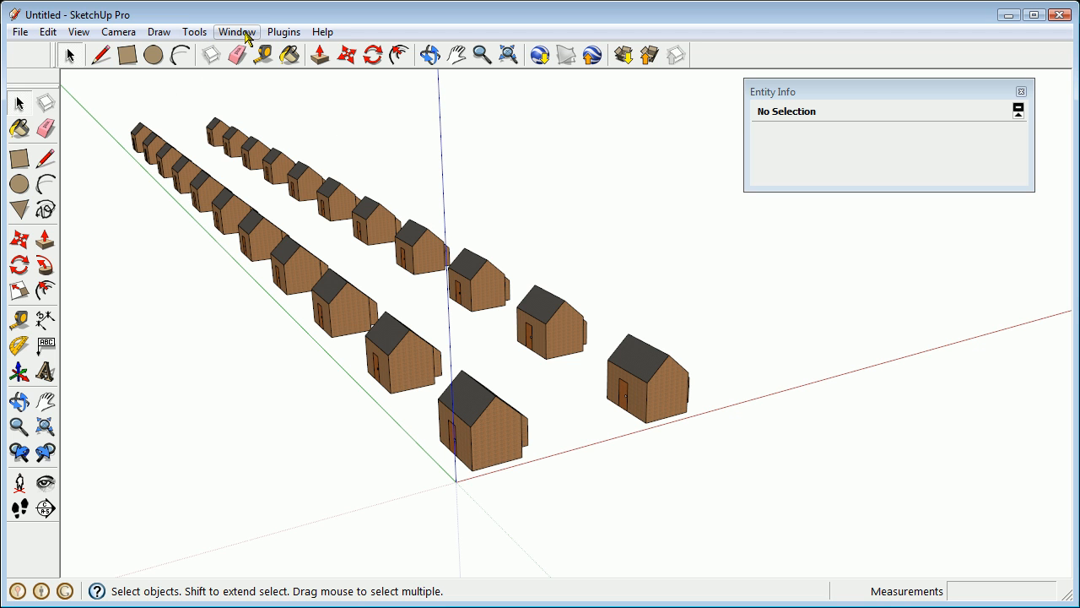
left_click(241, 33)
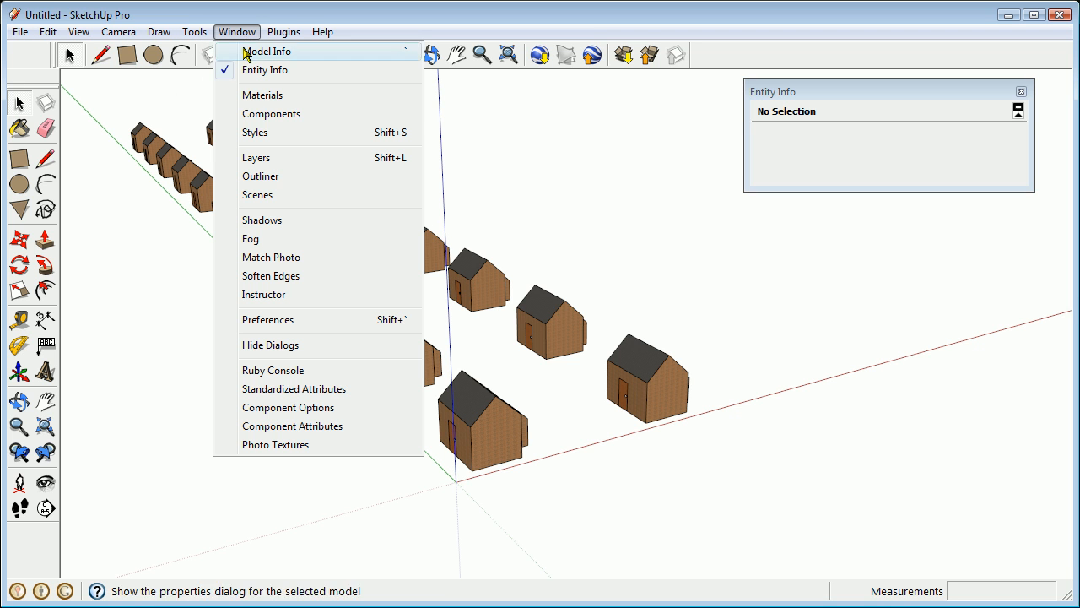
left_click(264, 115)
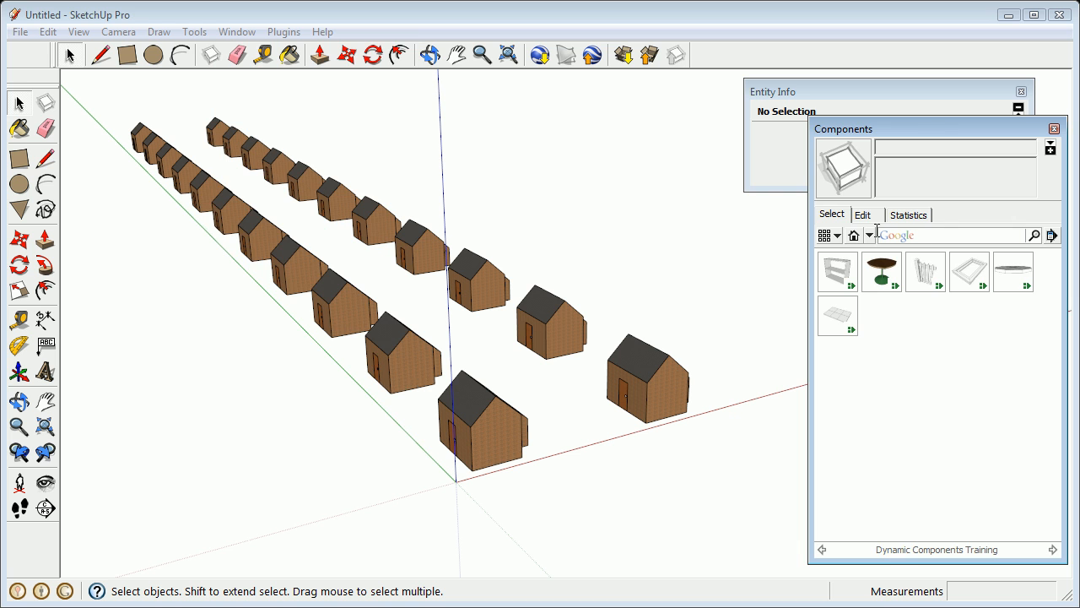
left_click_drag(920, 133, 844, 104)
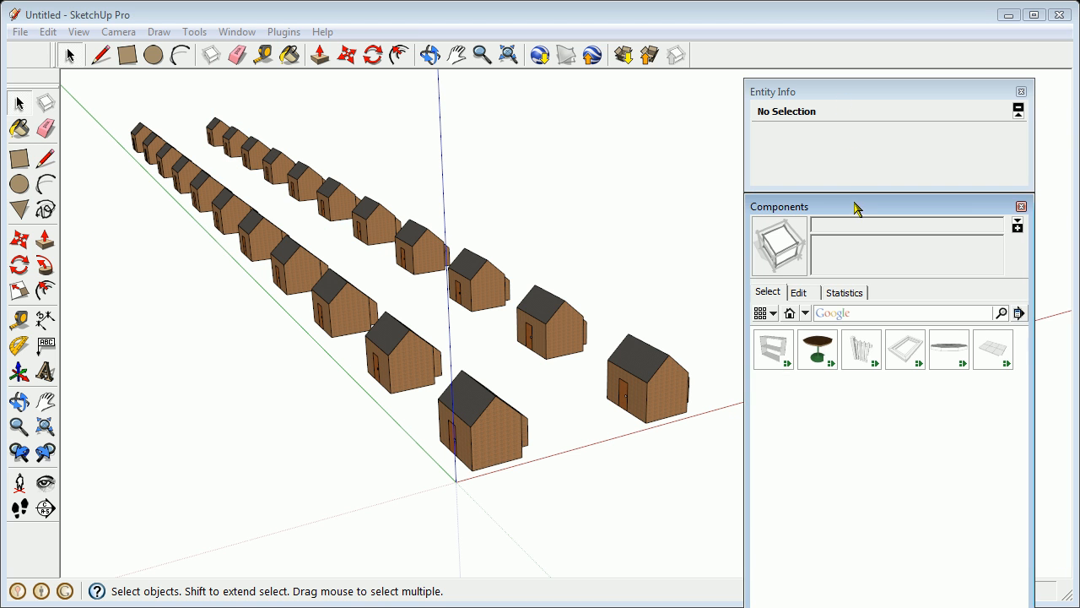
left_click_drag(851, 205, 803, 85)
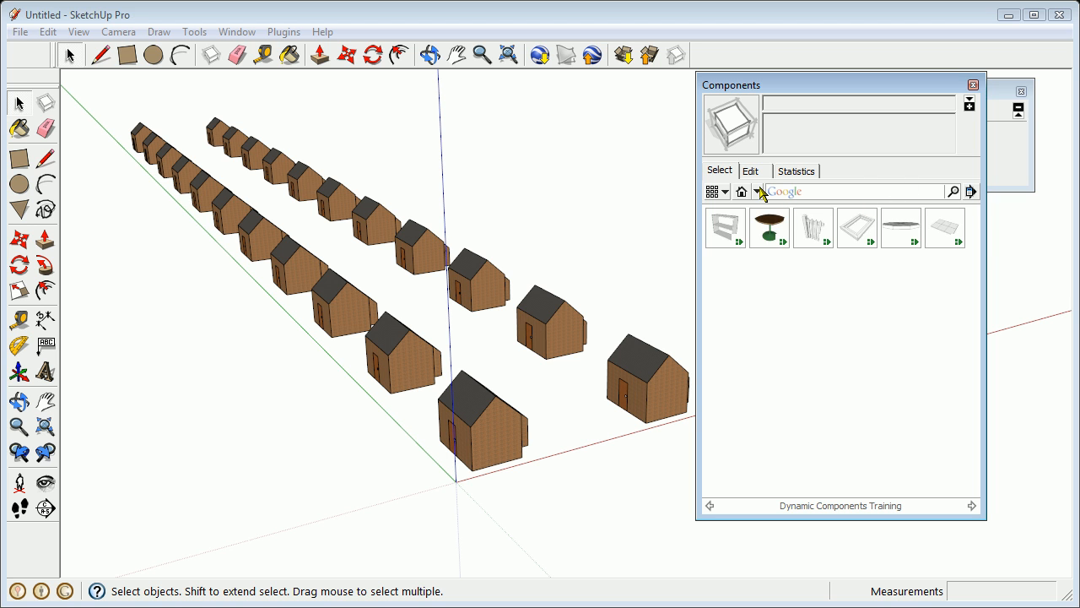
Show the In Model component collection and select individual houses along the row nearest the green axis to compare them with it
left_click(758, 192)
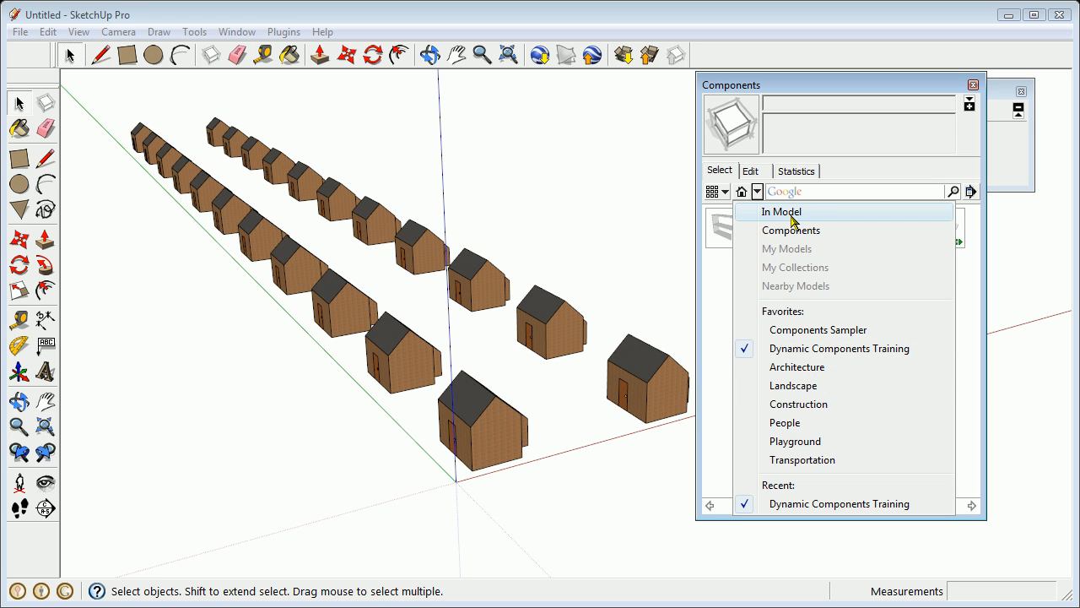
left_click(780, 213)
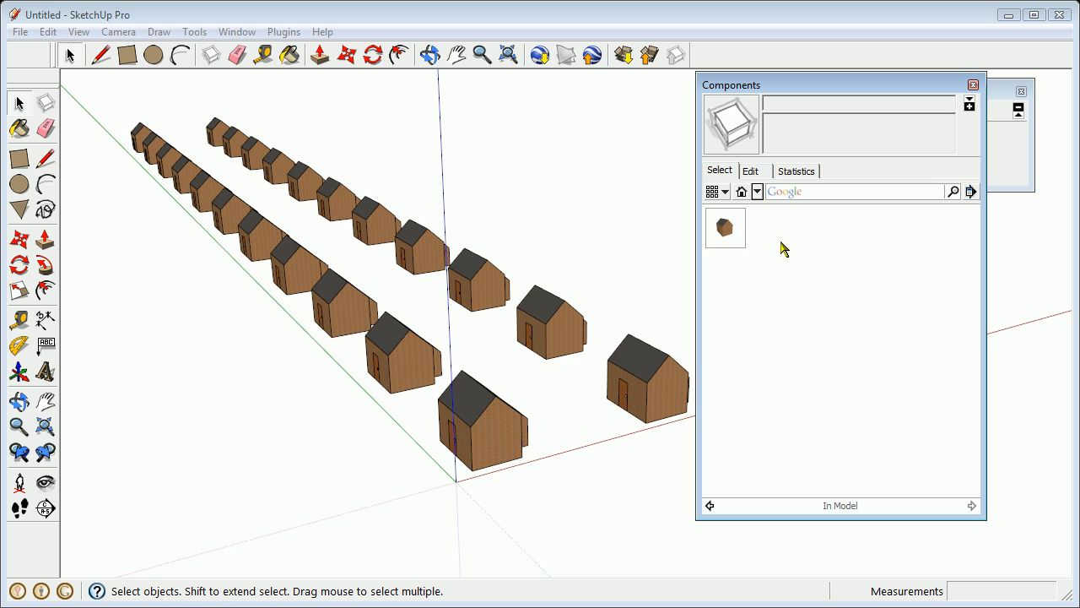
left_click(743, 192)
left_click(453, 418)
left_click(384, 365)
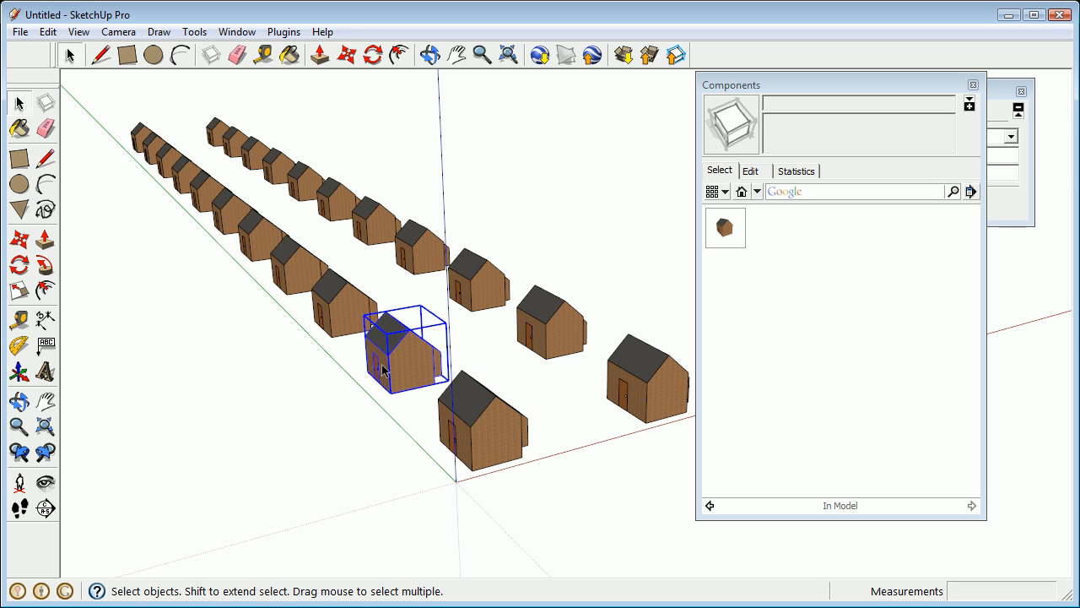
left_click(348, 315)
Try to open the Landscape component collection
left_click(757, 192)
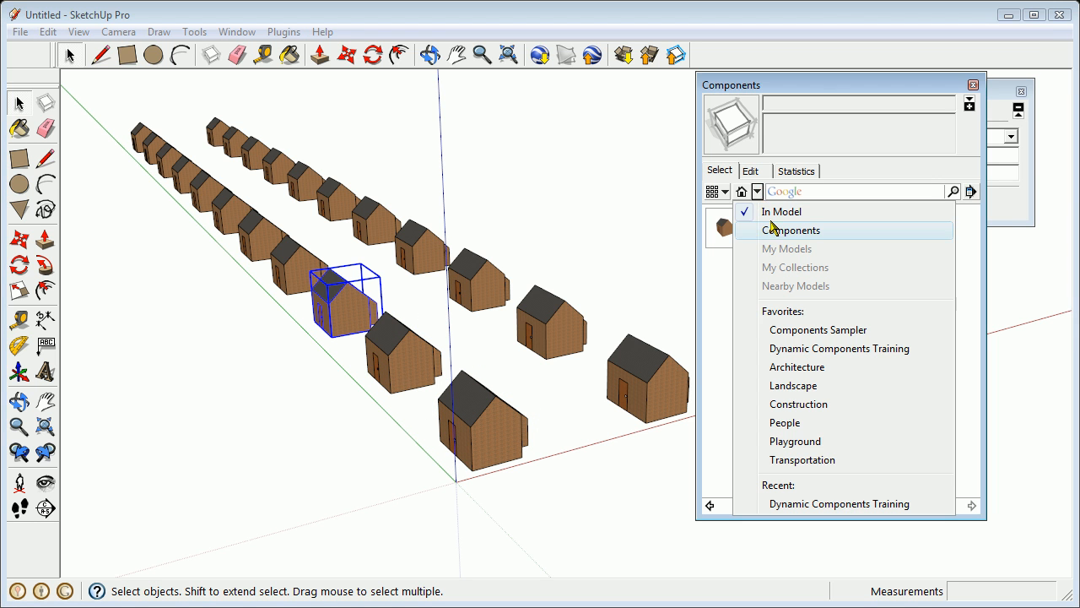
left_click(820, 386)
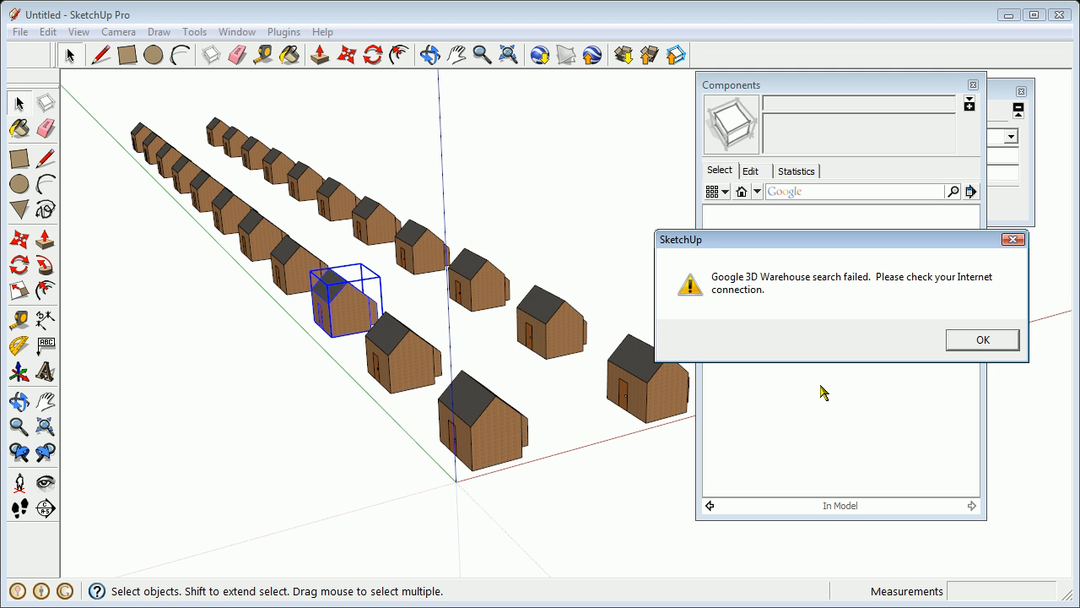
left_click(976, 339)
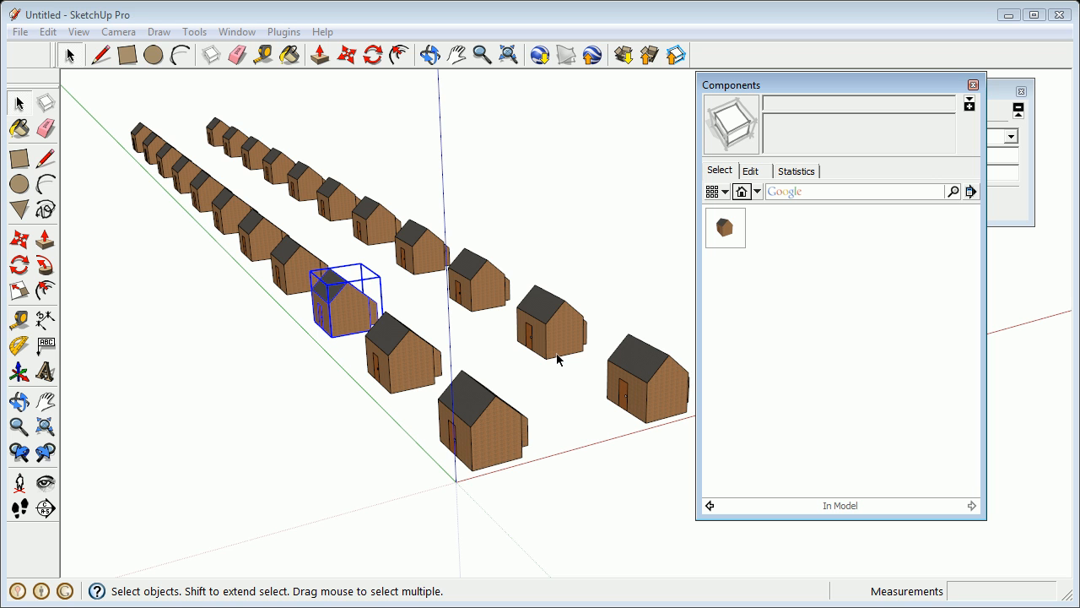
Insert Tropical straight palm tree 40' from the Landscape collection's Plants, Trees 3D folder beside the front house nearest the origin
left_click(757, 191)
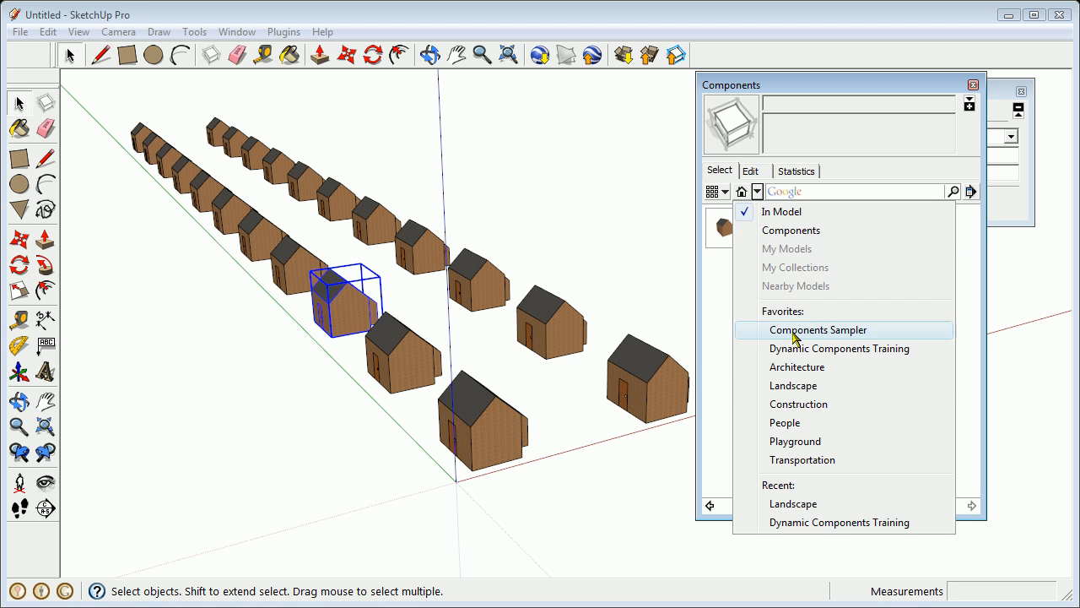
left_click(794, 386)
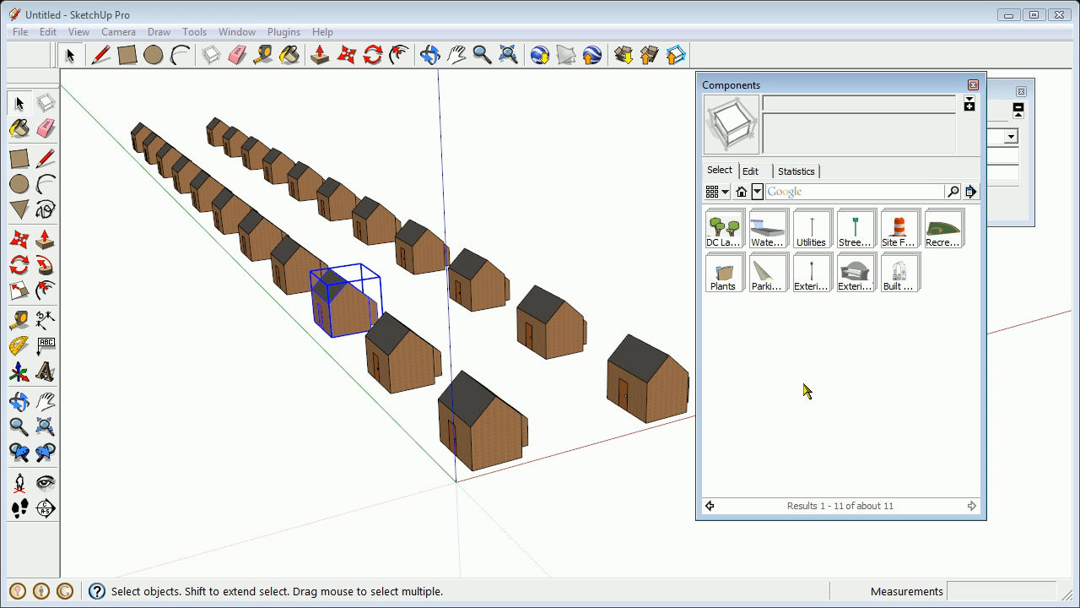
left_click(737, 283)
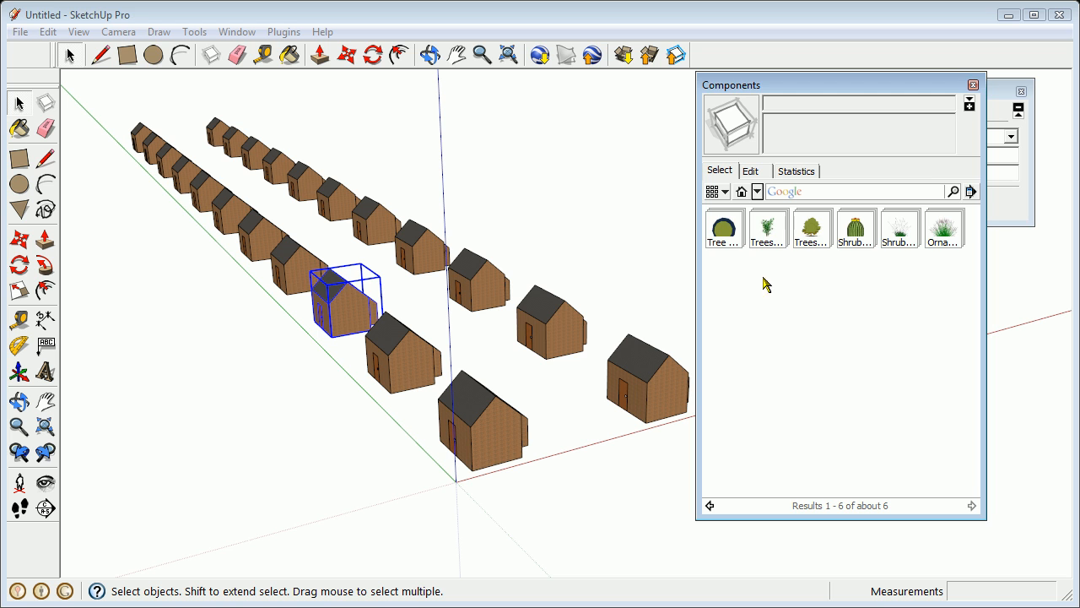
left_click(769, 239)
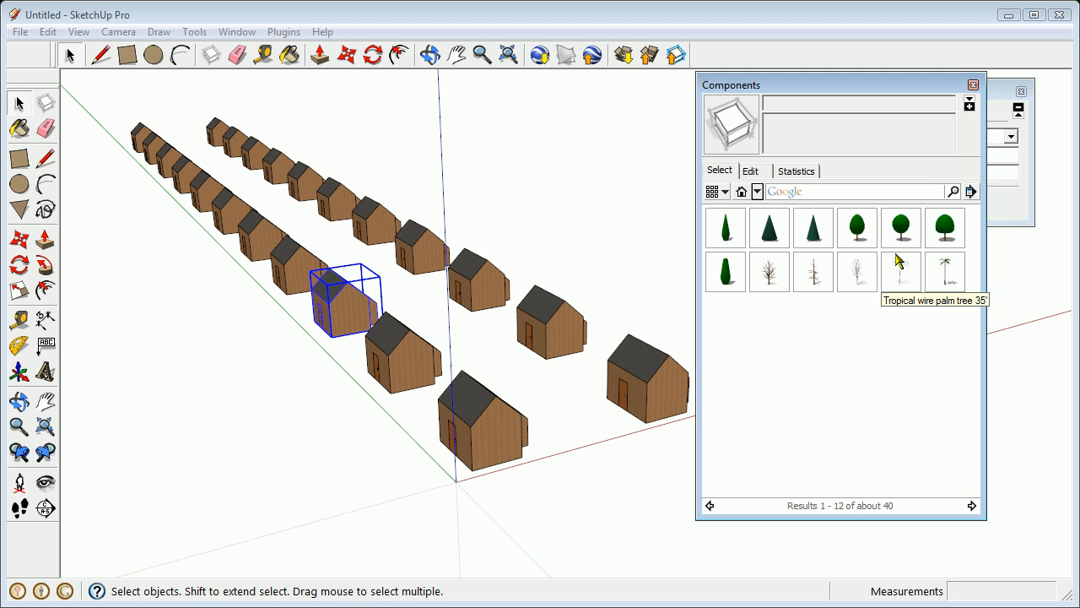
left_click(942, 287)
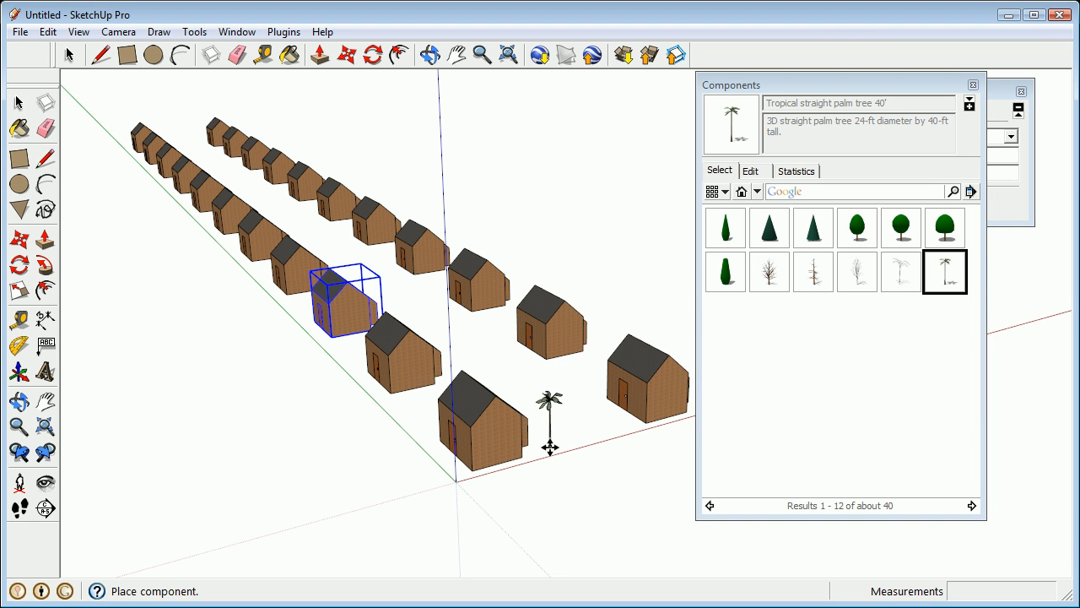
left_click(547, 447)
key("m")
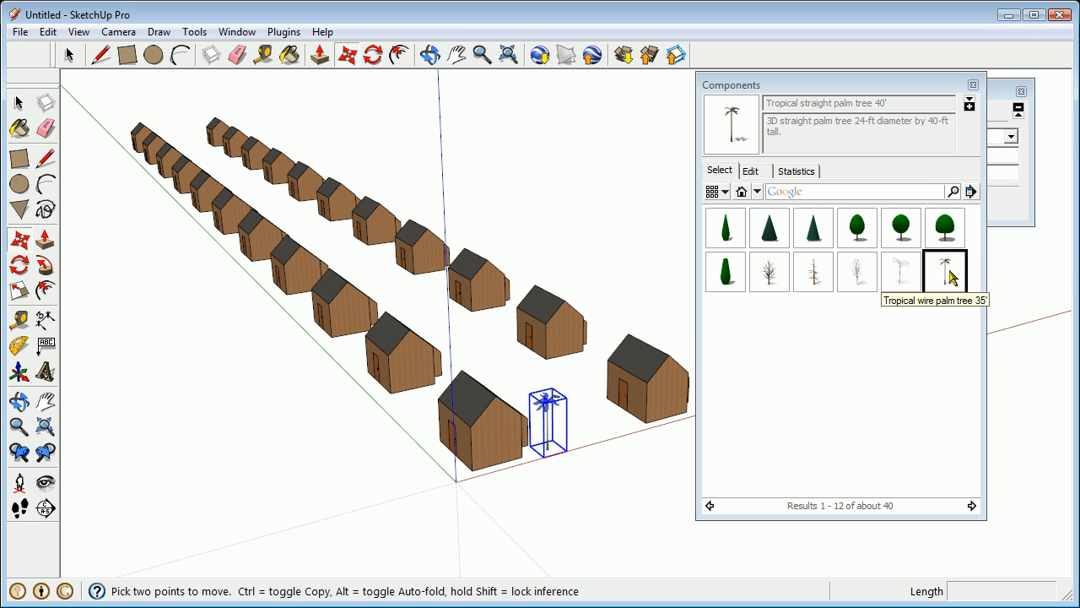
Copy the palm beside the next two houses along the row nearest the green axis, and undo both copies
middle_click_drag(552, 439, 341, 413)
scroll(425, 434, "up", 5)
scroll(412, 429, "down", 2)
middle_click_drag(283, 388, 290, 395)
left_click_drag(311, 377, 358, 375)
mouse_move(359, 374)
middle_mouse_down()
mouse_move(358, 408)
mouse_move(338, 373)
middle_mouse_up()
scroll(358, 385, "down", 3)
scroll(358, 385, "down", 2)
scroll(360, 410, "up", 6)
scroll(378, 442, "down", 4)
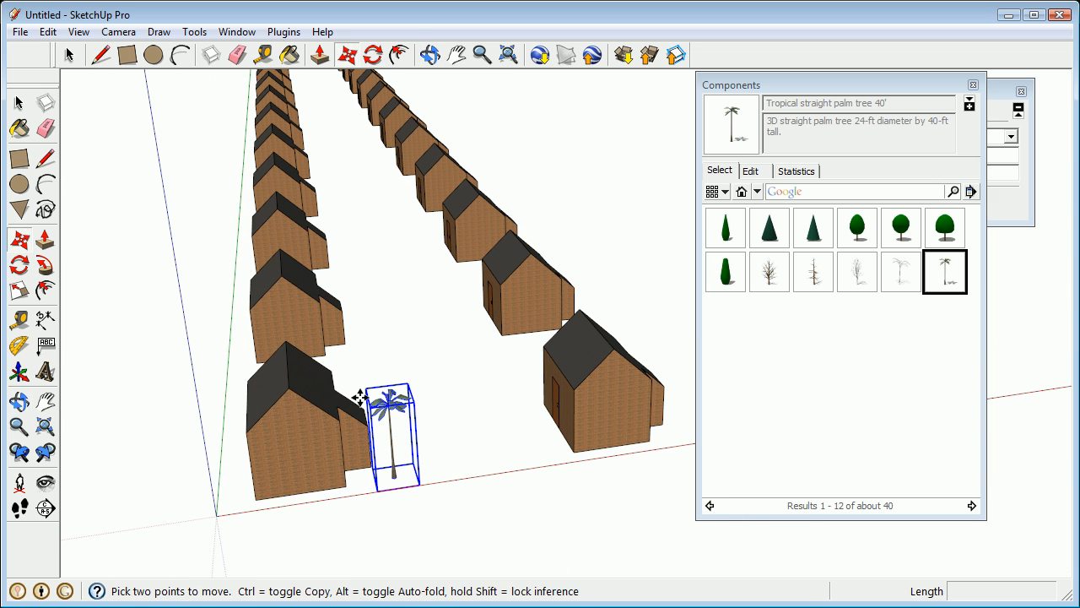
middle_click_drag(395, 474, 244, 362)
left_click(256, 331)
key("ctrl")
left_click(451, 253)
left_click(451, 253)
key("ctrl")
left_click(601, 198)
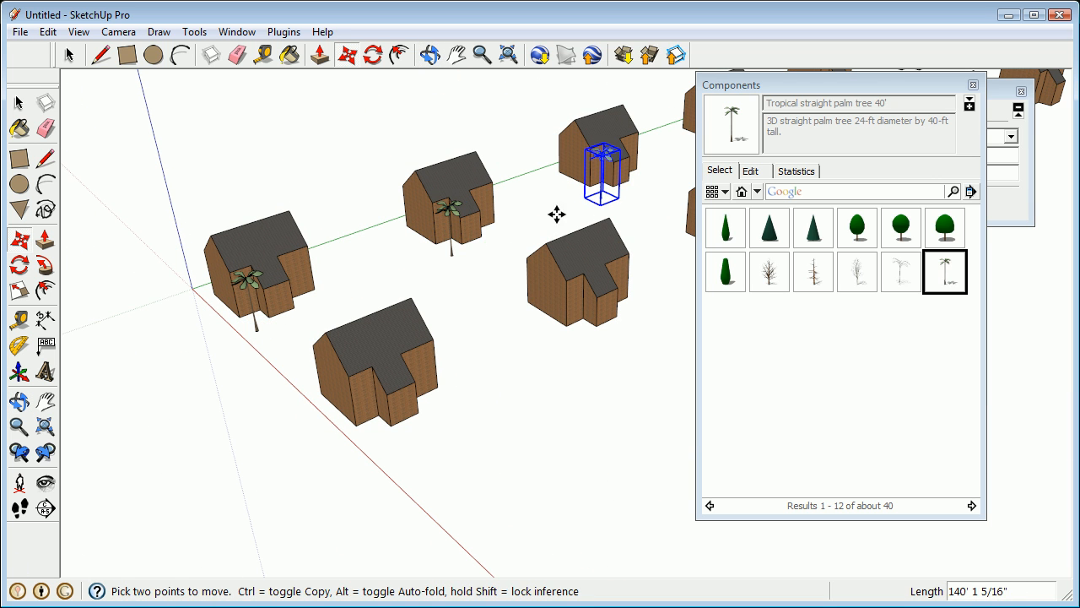
key("ctrl+z")
key("ctrl+z")
Cut the palm and paste it in place inside the house component nearest the origin, and leave the component
middle_click_drag(359, 304, 458, 336)
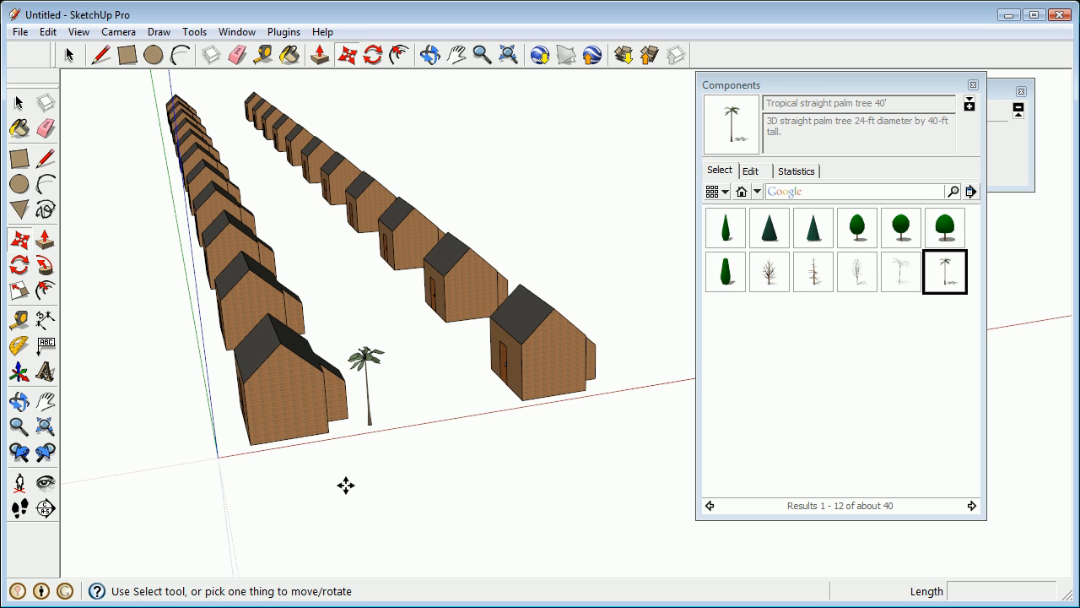
key("space")
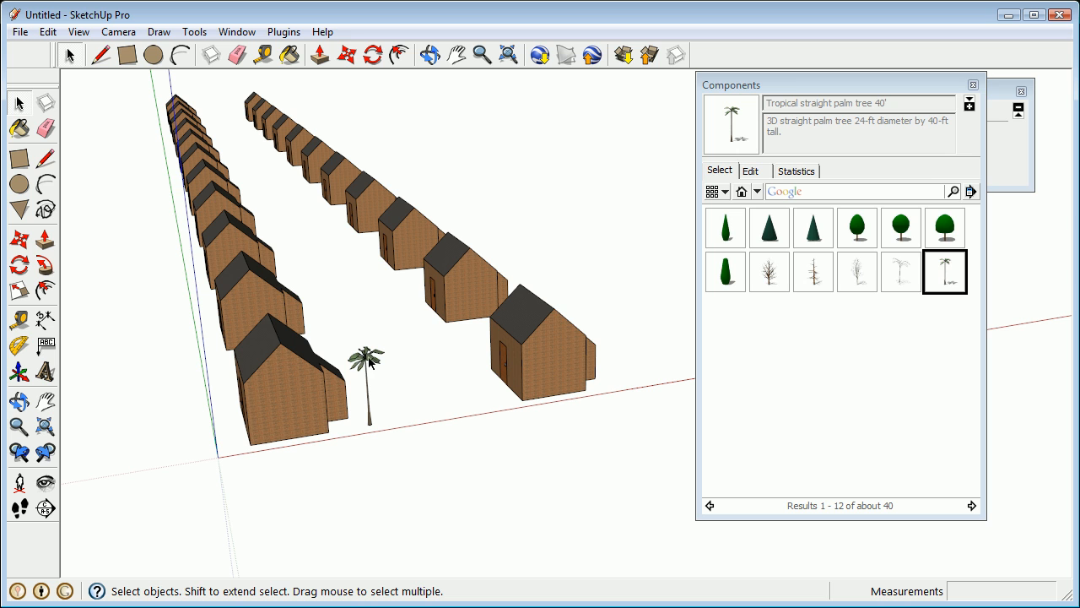
left_click(369, 361)
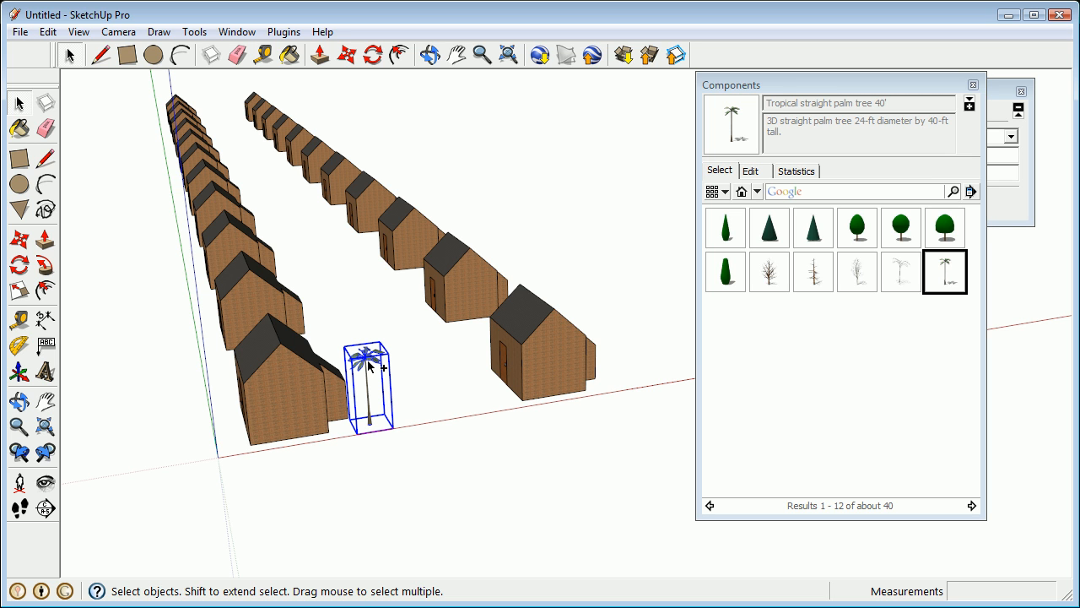
key("Delete")
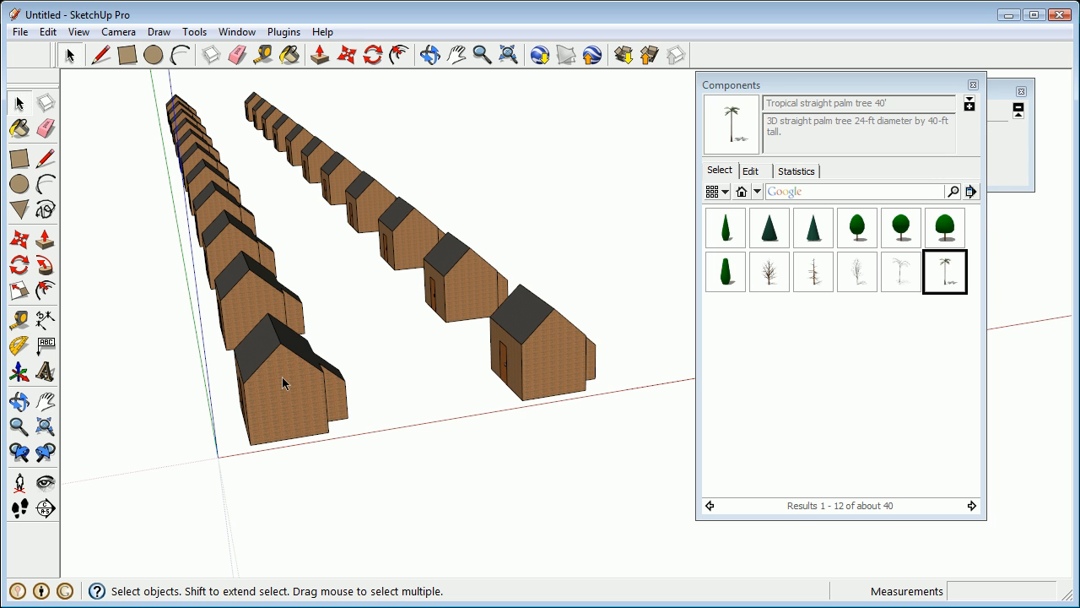
double_click(282, 377)
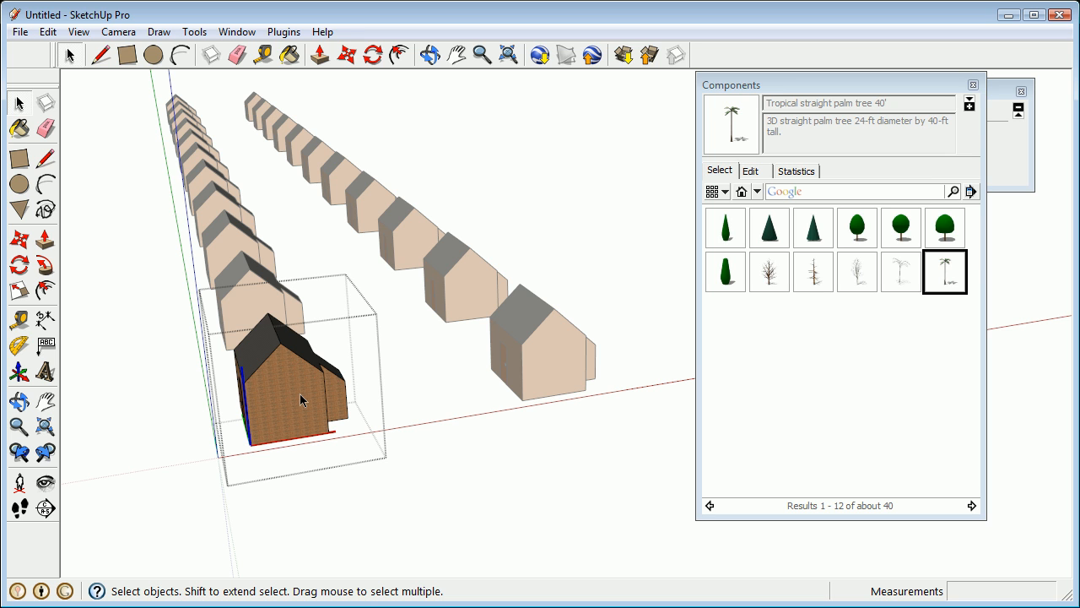
left_click(47, 32)
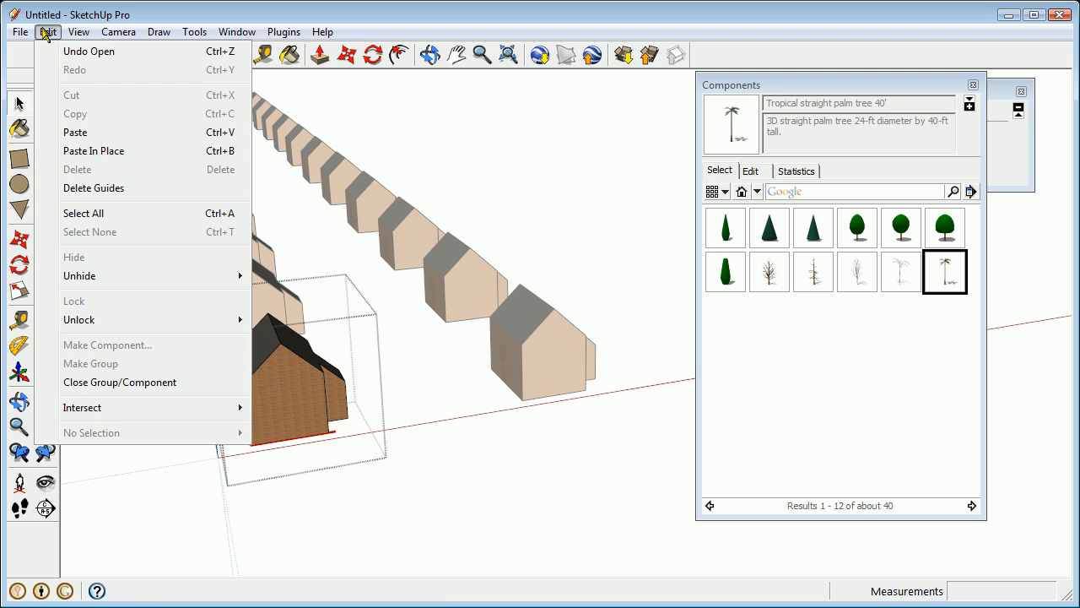
left_click(100, 153)
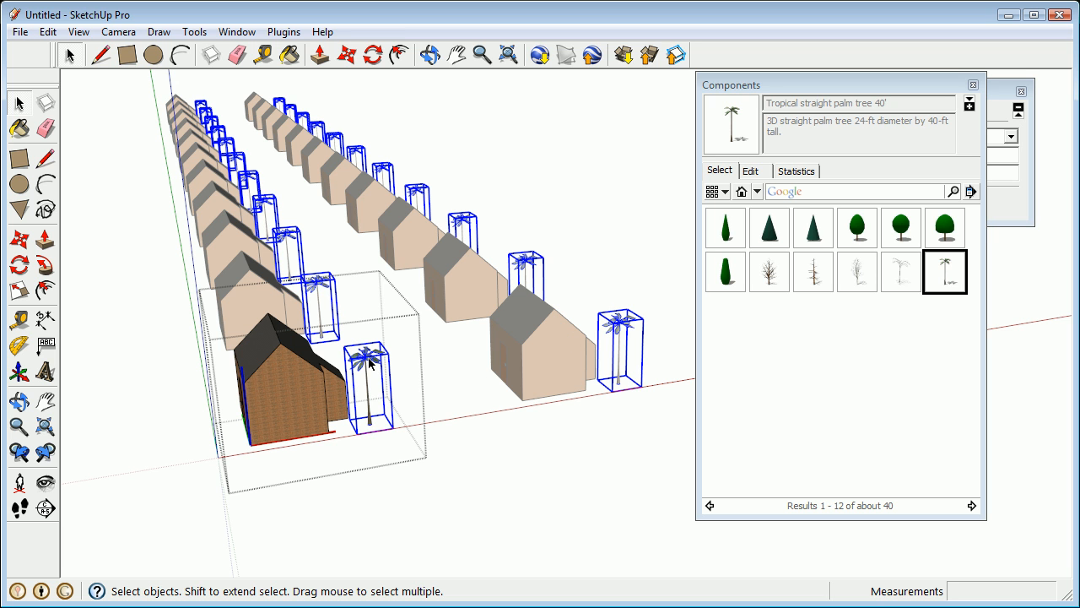
left_click(462, 527)
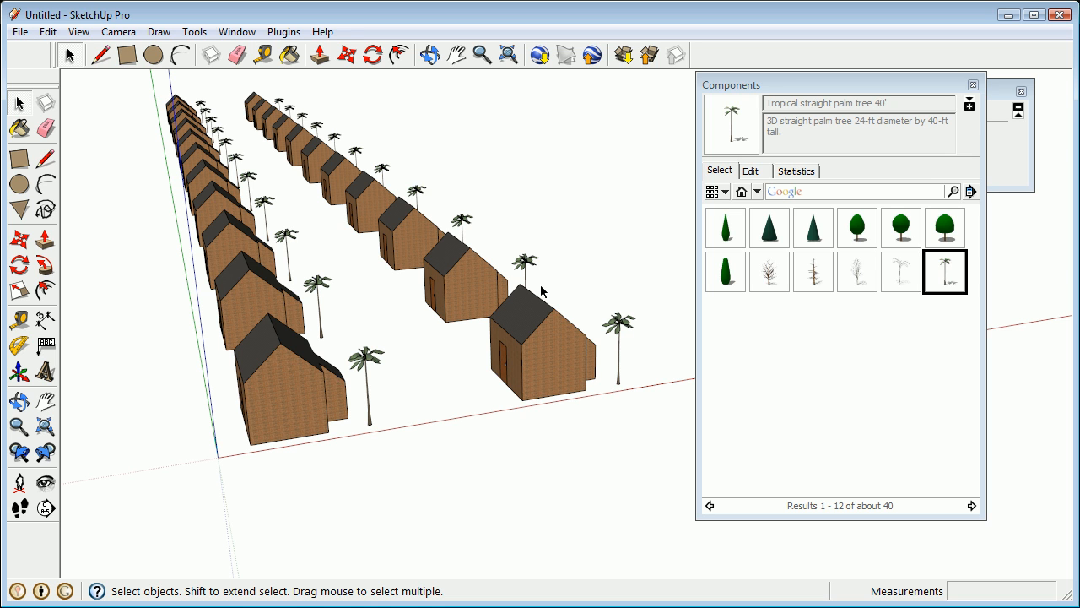
Insert the standing woman in dark clothing from the People collection's first folder near the door of the second row's front house
left_click(758, 191)
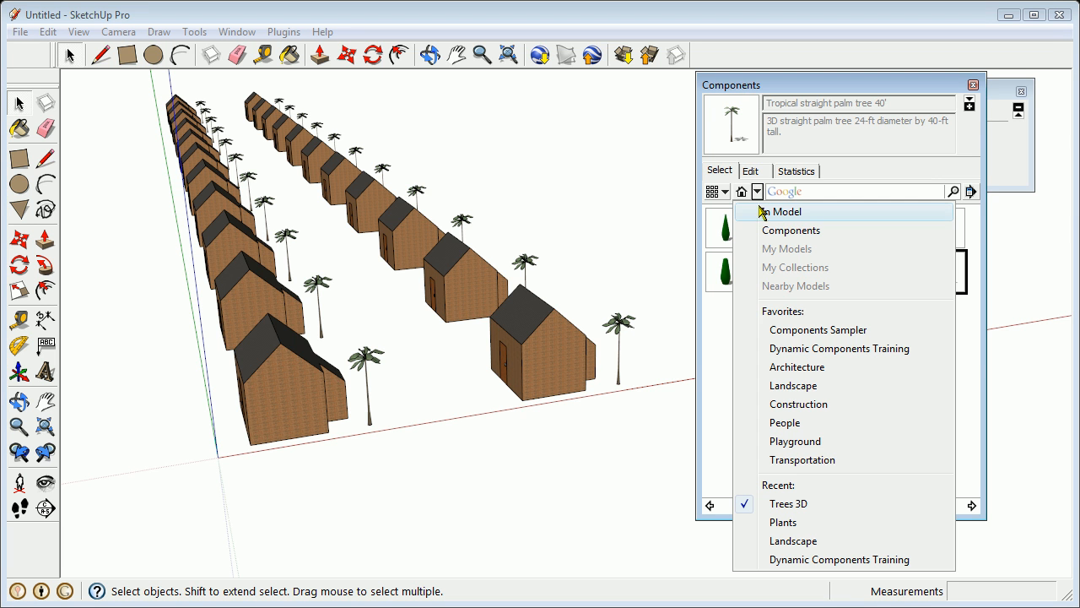
left_click(808, 422)
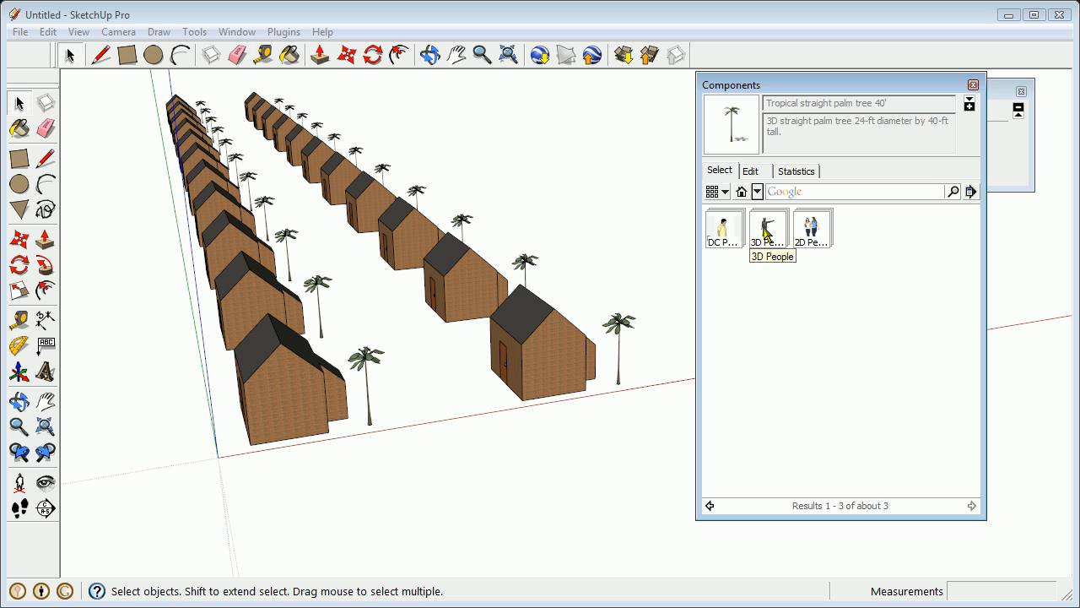
left_click(719, 237)
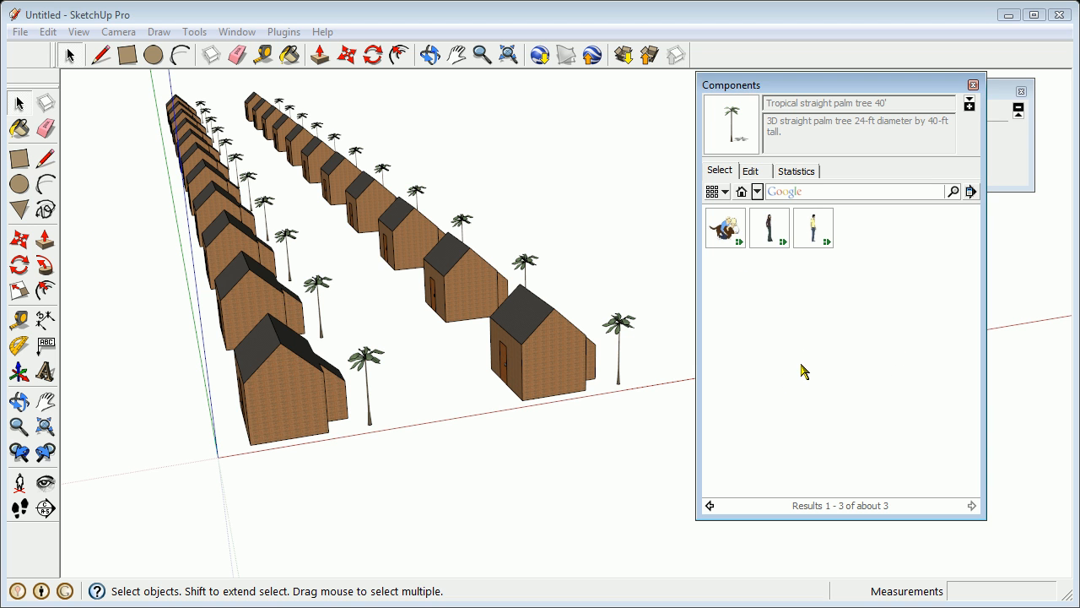
left_click(759, 234)
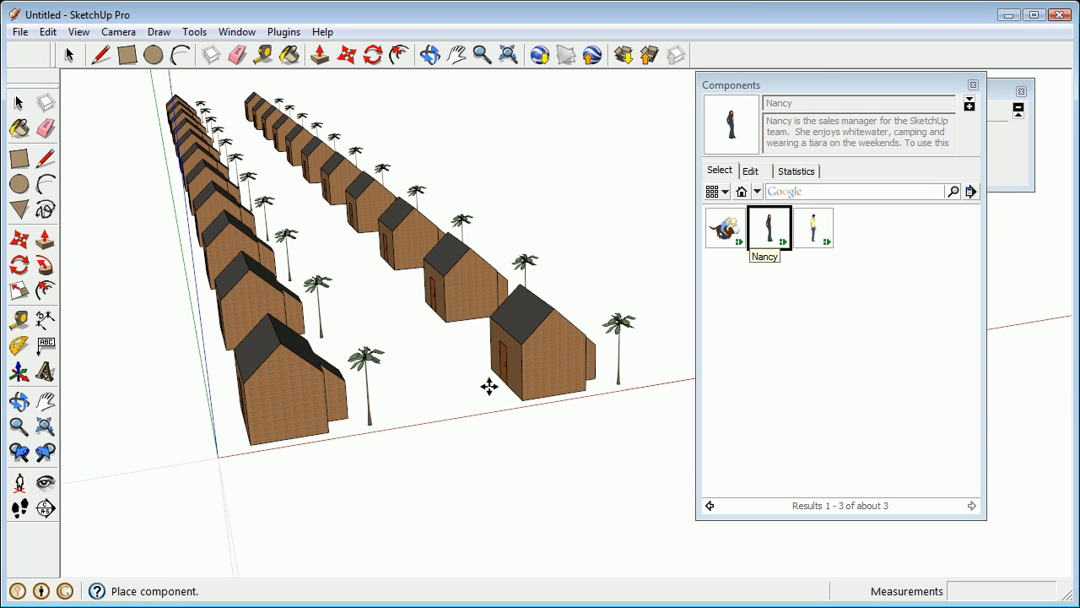
scroll(499, 386, "up", 3)
scroll(521, 367, "up", 2)
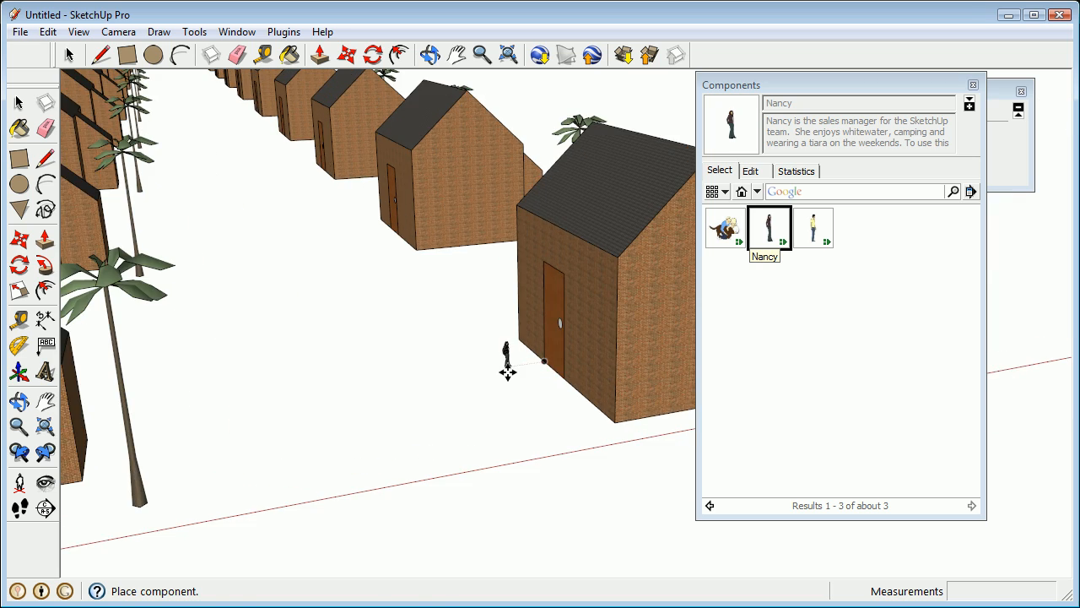
left_click(511, 365)
Copy the woman figure about 7' from the original along the house's front wall, near the door
scroll(512, 363, "up", 3)
scroll(511, 362, "up", 3)
middle_click_drag(511, 361, 487, 401)
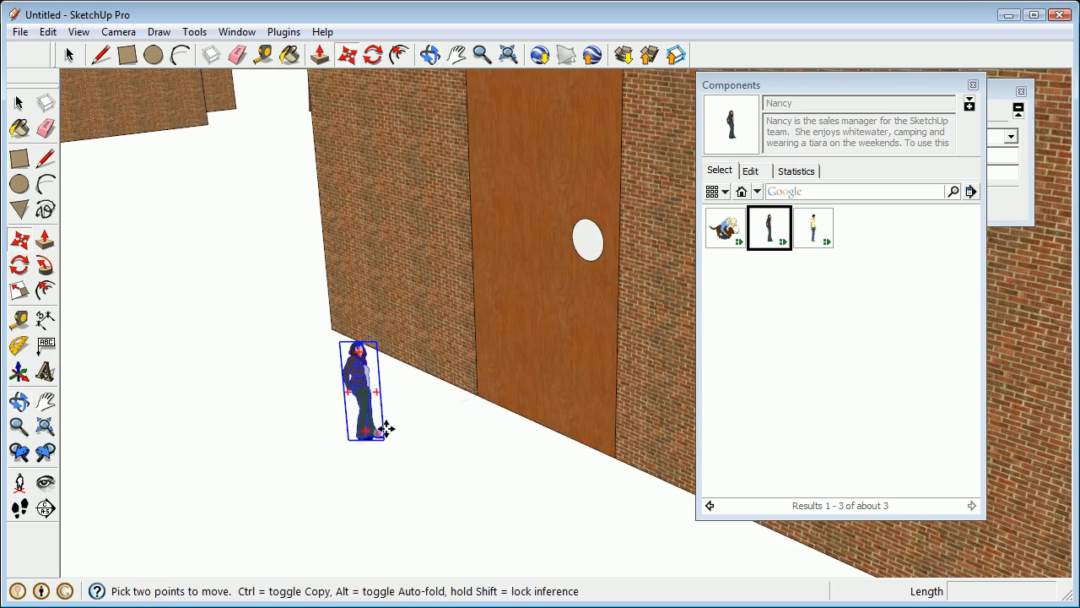
key("ctrl")
left_click(374, 440)
left_click(466, 476)
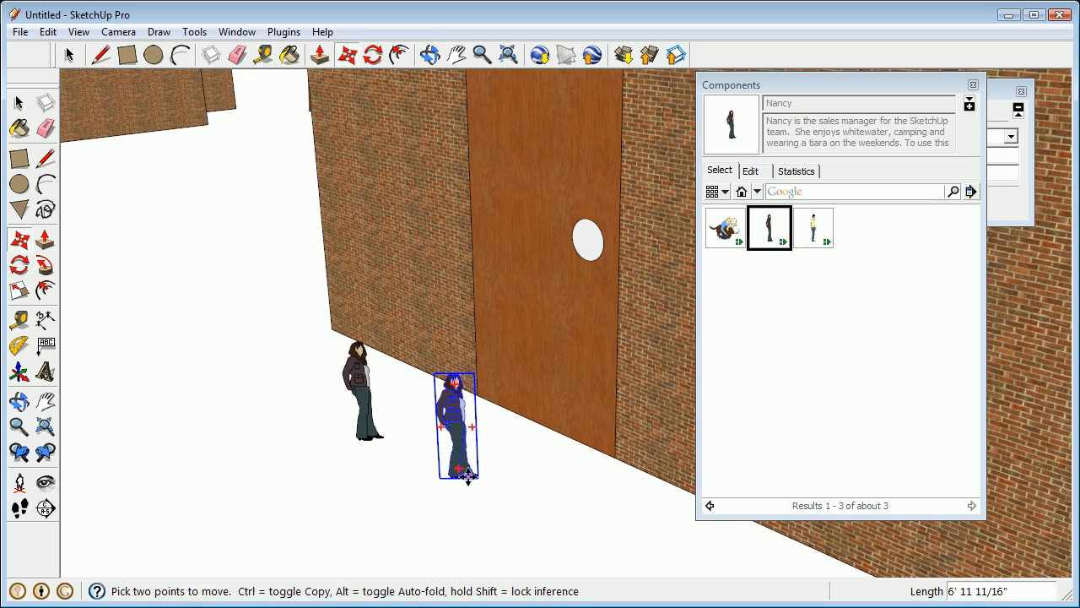
scroll(422, 456, "down", 8)
middle_click_drag(385, 448, 475, 434)
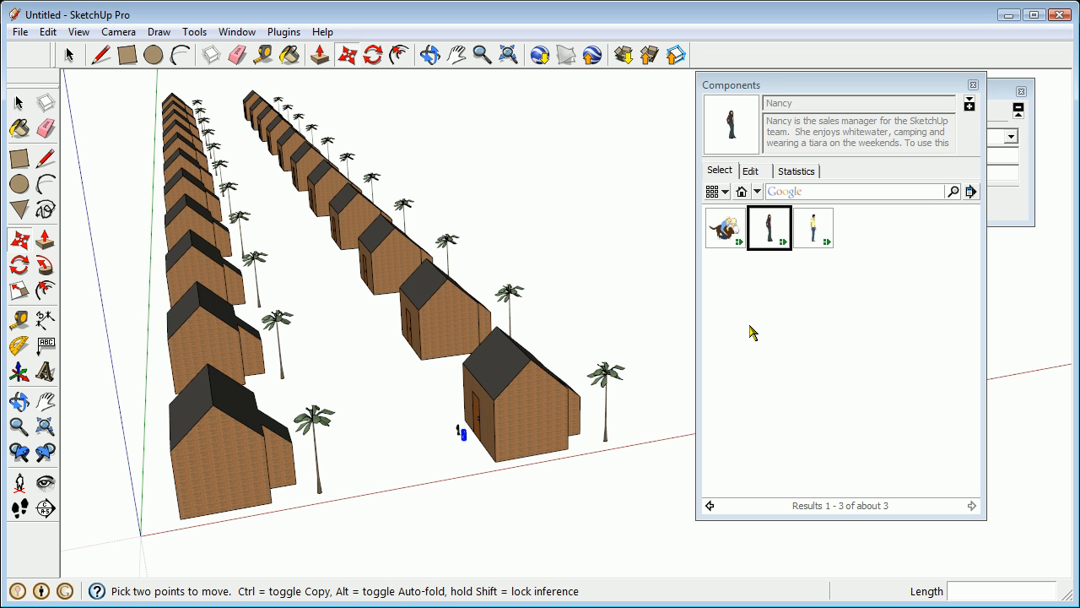
Search the component library for "tree", and close the Components and Entity Info windows
left_click(844, 191)
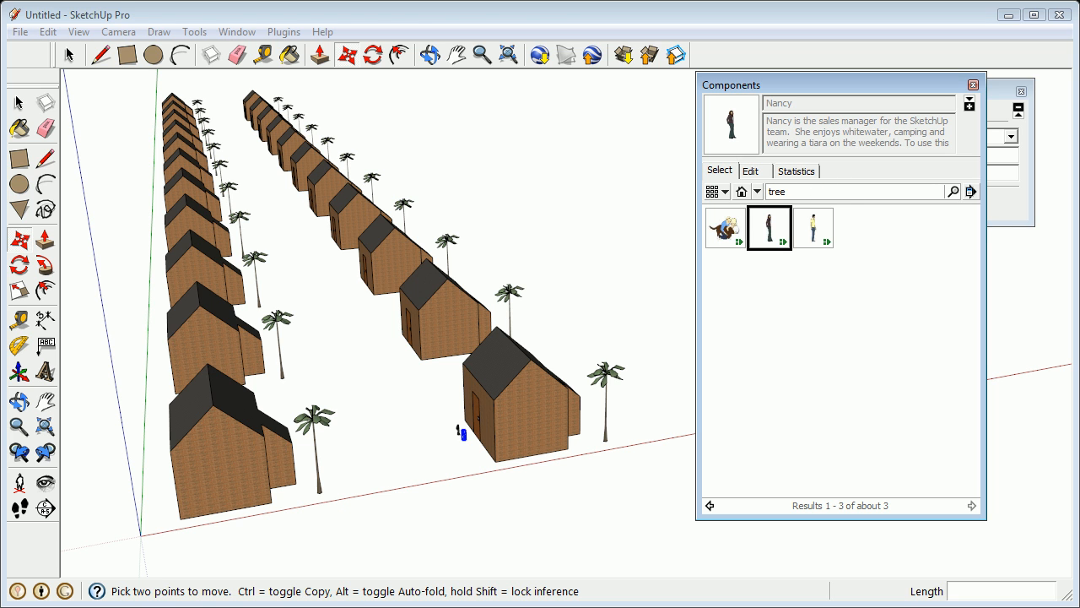
key("Return")
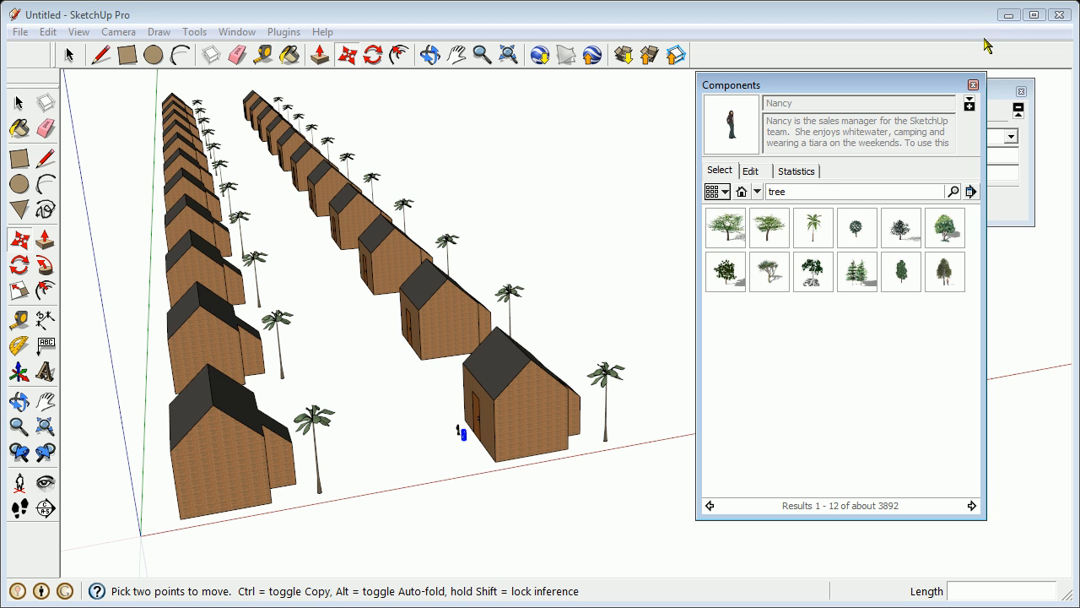
left_click(973, 85)
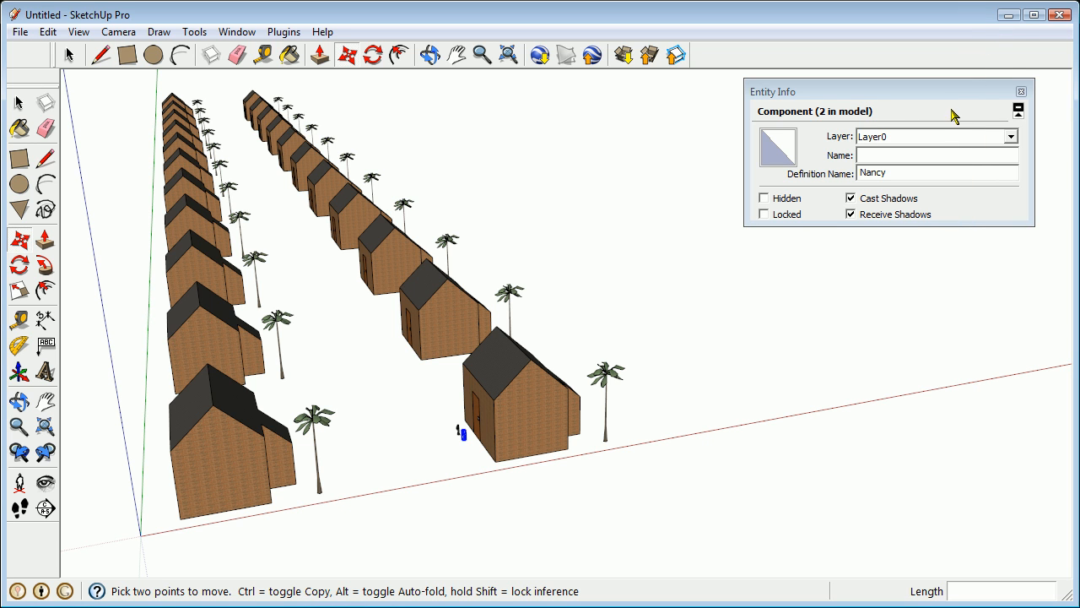
left_click(1021, 92)
Select both rows of houses with the two woman figures and delete them all from the model
middle_click_drag(157, 241, 320, 309)
middle_click(320, 309)
middle_click(319, 308)
middle_click_drag(543, 273, 386, 250)
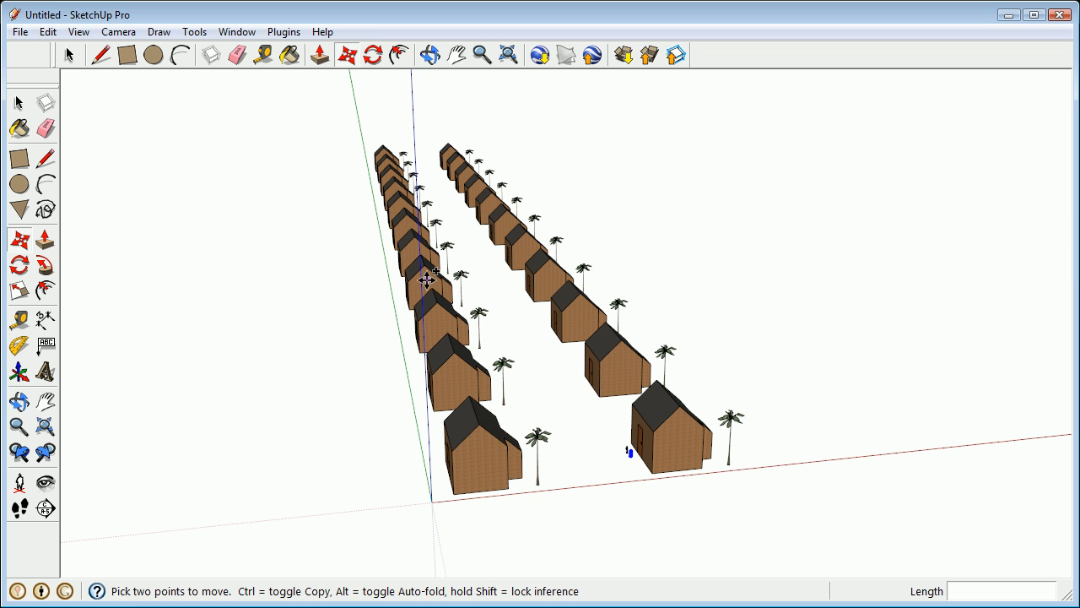
key("space")
left_click_drag(304, 108, 824, 548)
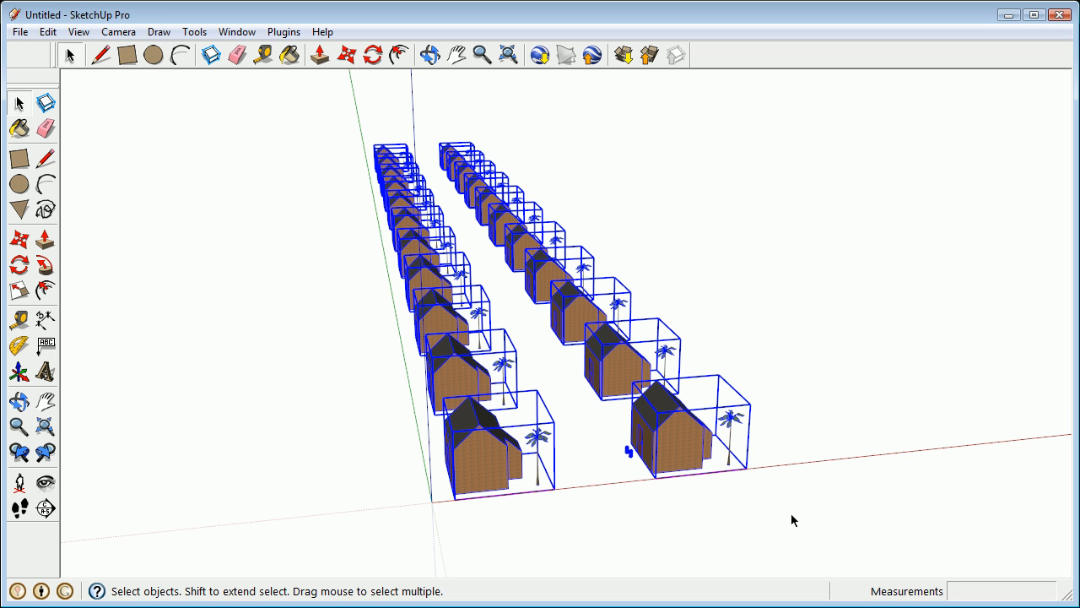
key("Delete")
Draw a large, elongated rectangle on the ground plane near the origin
middle_click_drag(599, 502, 386, 204)
scroll(272, 389, "down", 2)
middle_click_drag(263, 435, 312, 325, "shift")
scroll(264, 391, "down", 5)
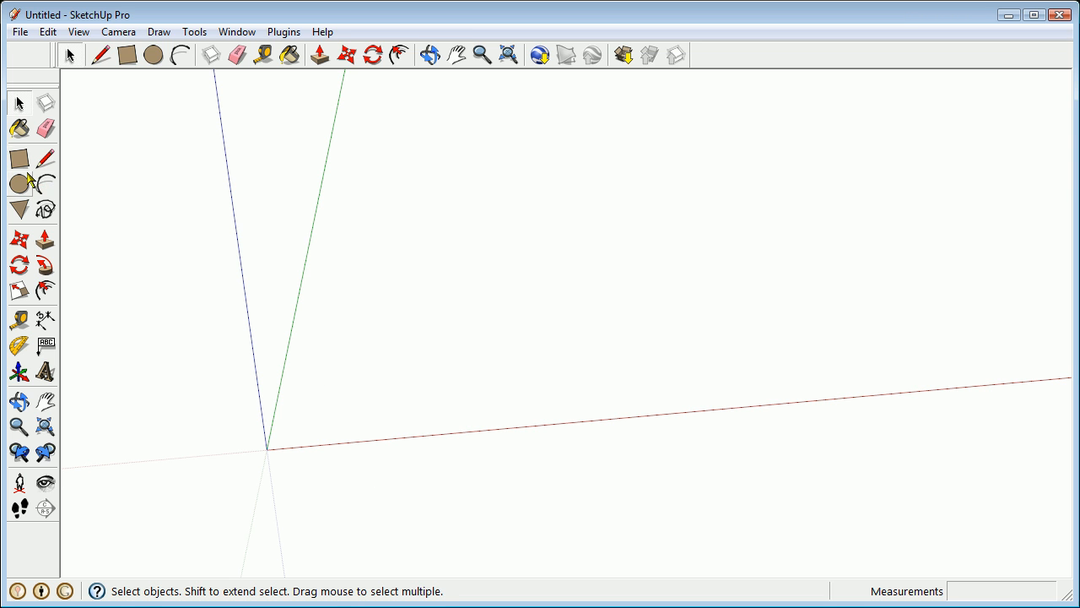
middle_click_drag(411, 420, 399, 327)
key("r")
left_click(328, 404)
left_click(519, 441)
middle_click_drag(381, 429, 417, 379, "shift")
scroll(400, 386, "up", 6)
mouse_move(368, 427)
middle_mouse_down()
mouse_move(371, 437)
mouse_move(552, 374)
mouse_move(542, 324)
mouse_move(572, 318)
middle_mouse_up()
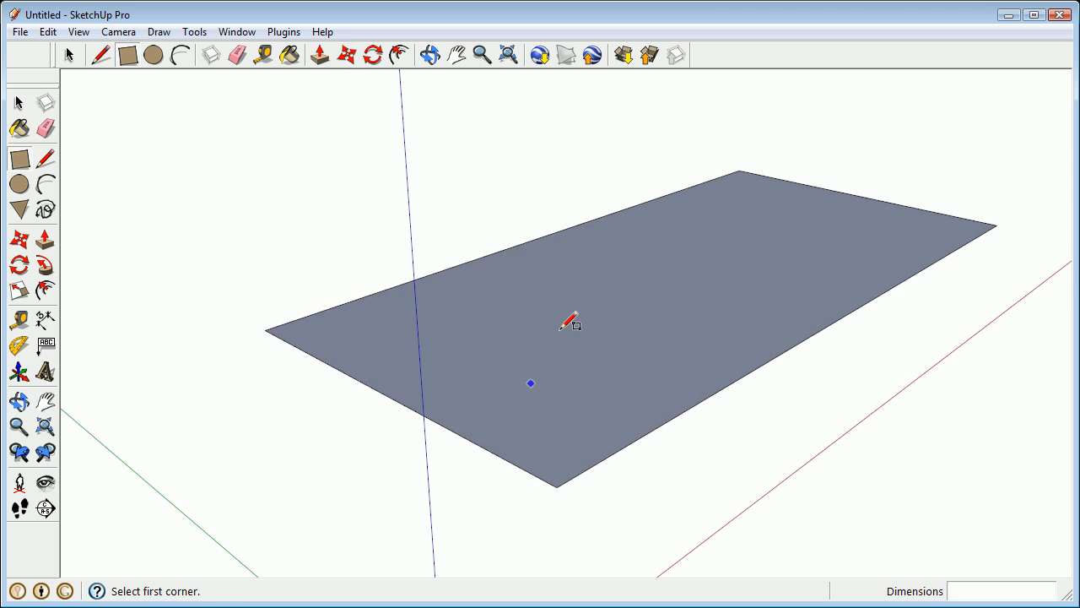
Draw a half-circle arc with a bulge of about 695' outward from the rectangle's short edge nearest the origin
left_click(48, 184)
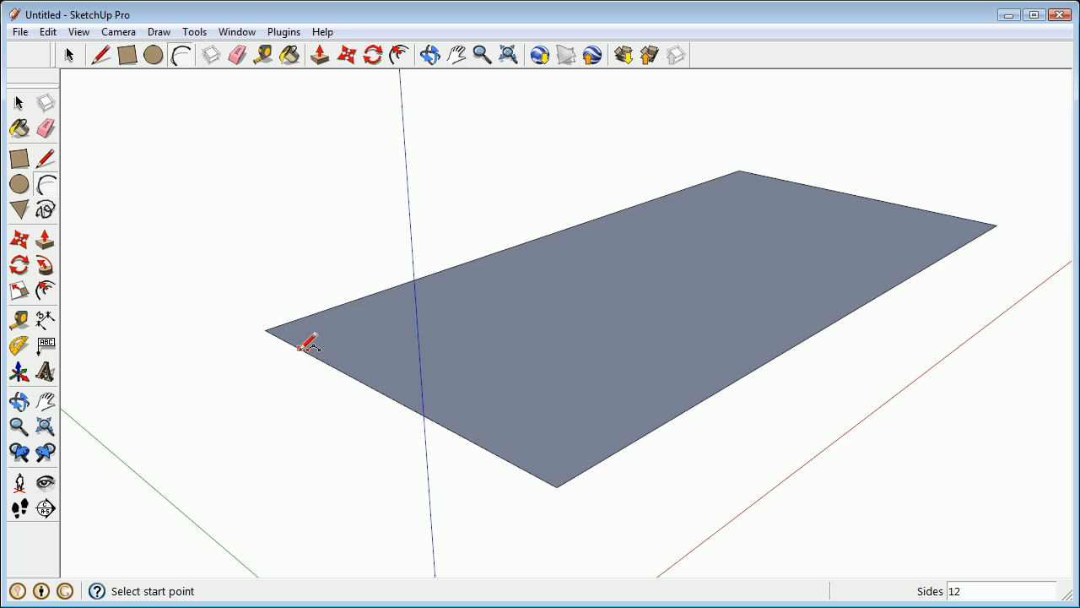
left_click(295, 346)
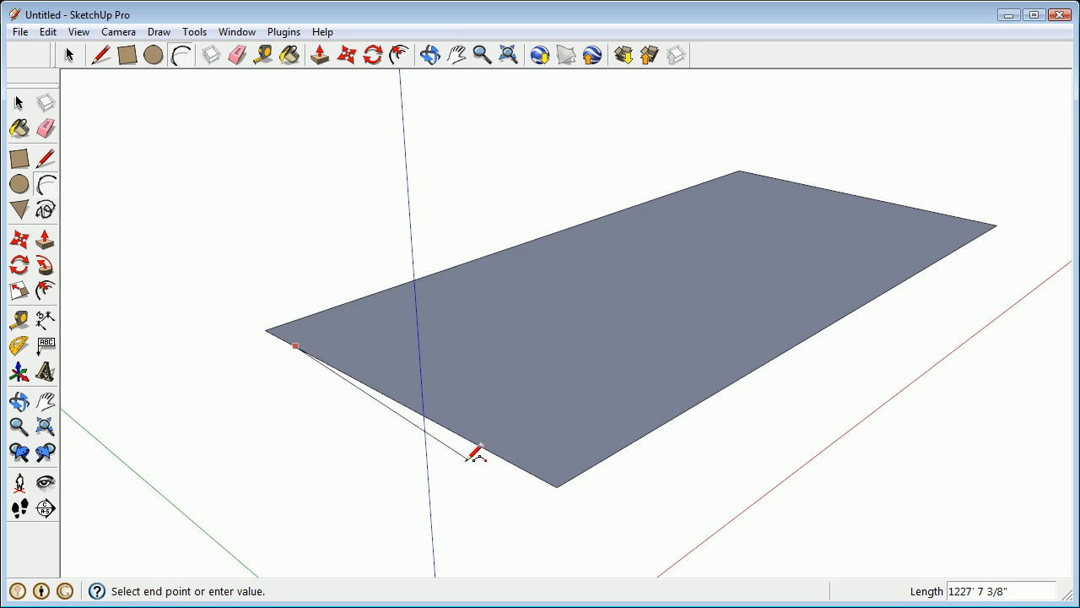
left_click(519, 467)
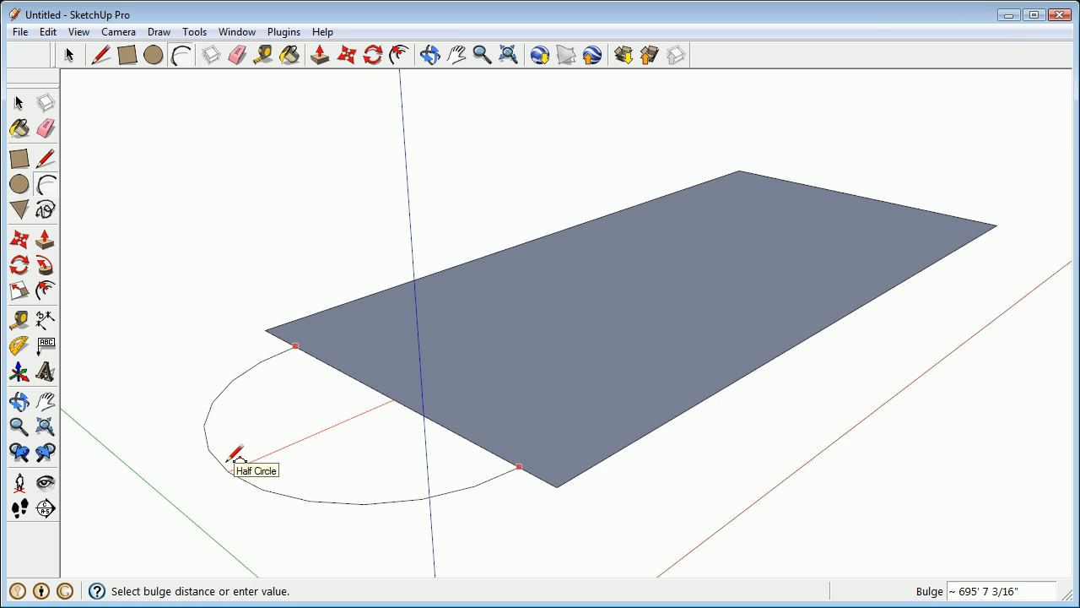
left_click(231, 459)
Select the half-circle face with its edges and move it about 34' along the short edge, aligning it with the opposite edge's midpoint
middle_click_drag(344, 320, 535, 444)
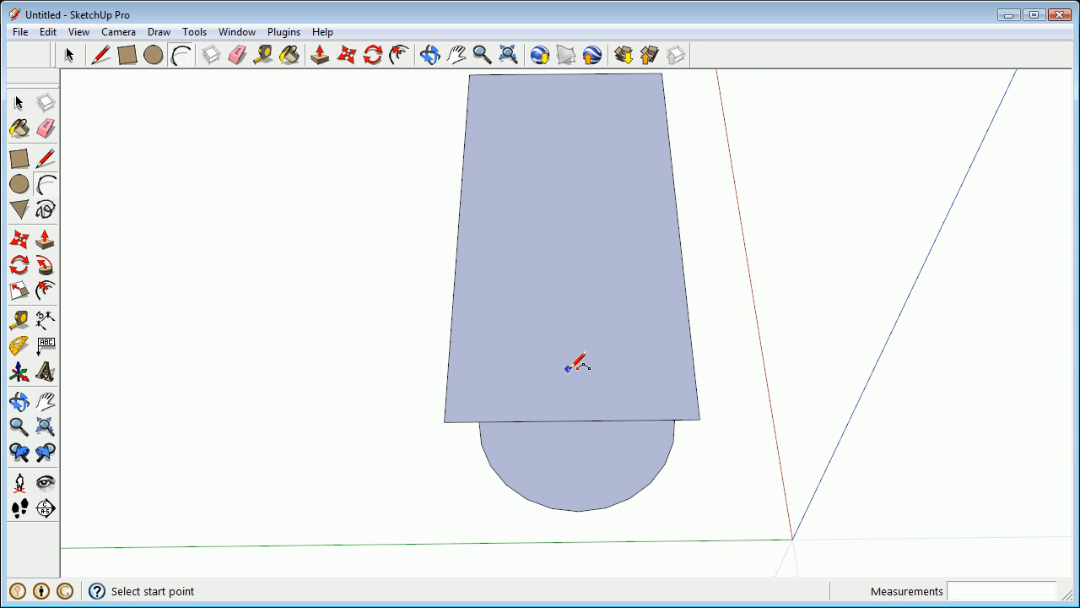
middle_click_drag(594, 424, 532, 412, "shift")
scroll(516, 440, "up", 3)
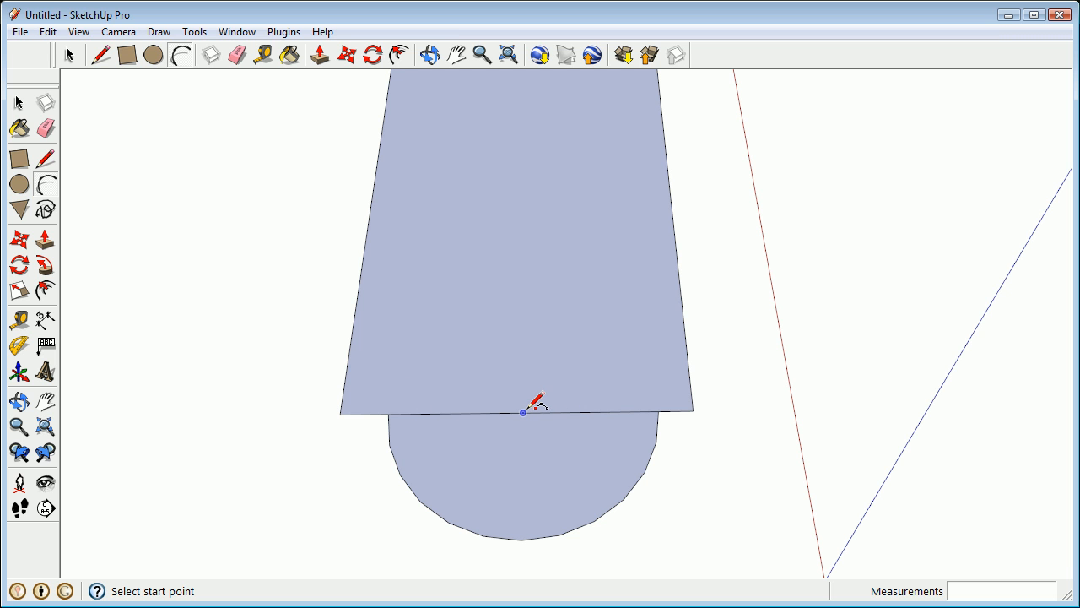
key("o")
left_click_drag(529, 326, 529, 351)
middle_click_drag(530, 352, 524, 256)
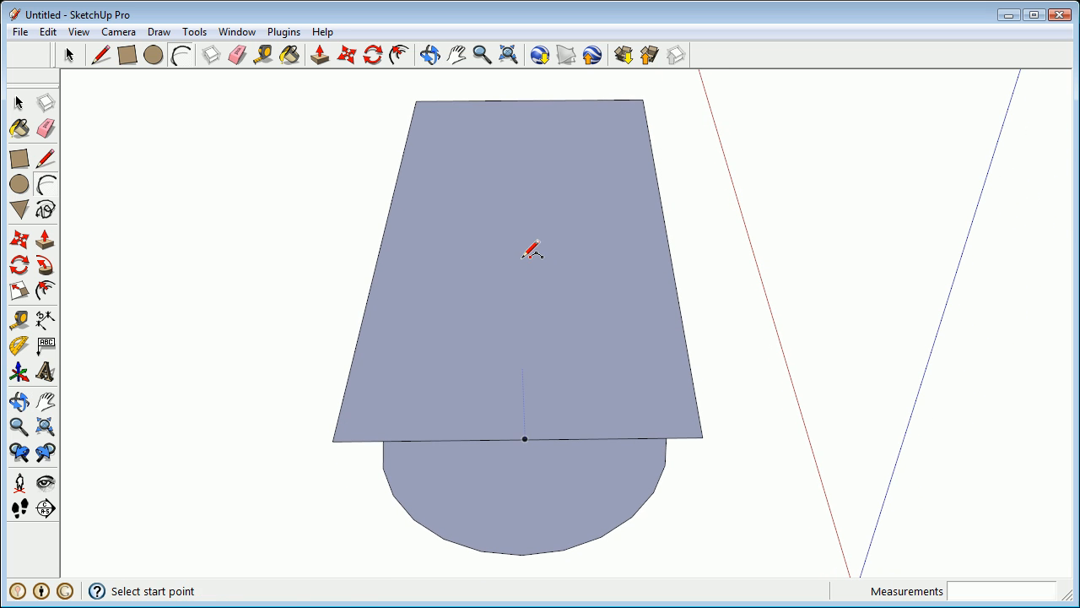
key("space")
left_click(527, 502)
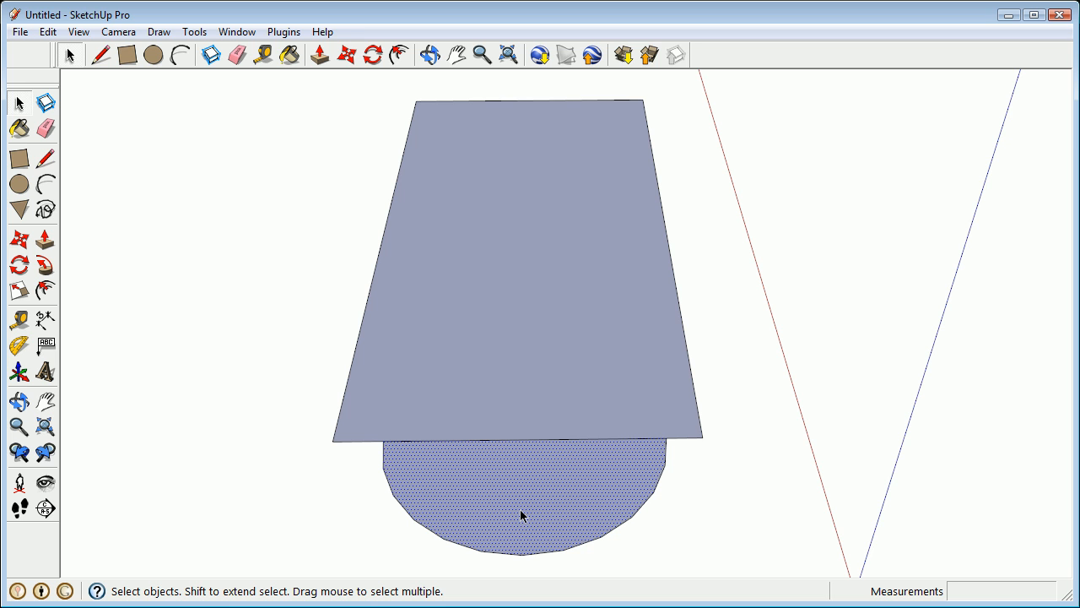
double_click(519, 509)
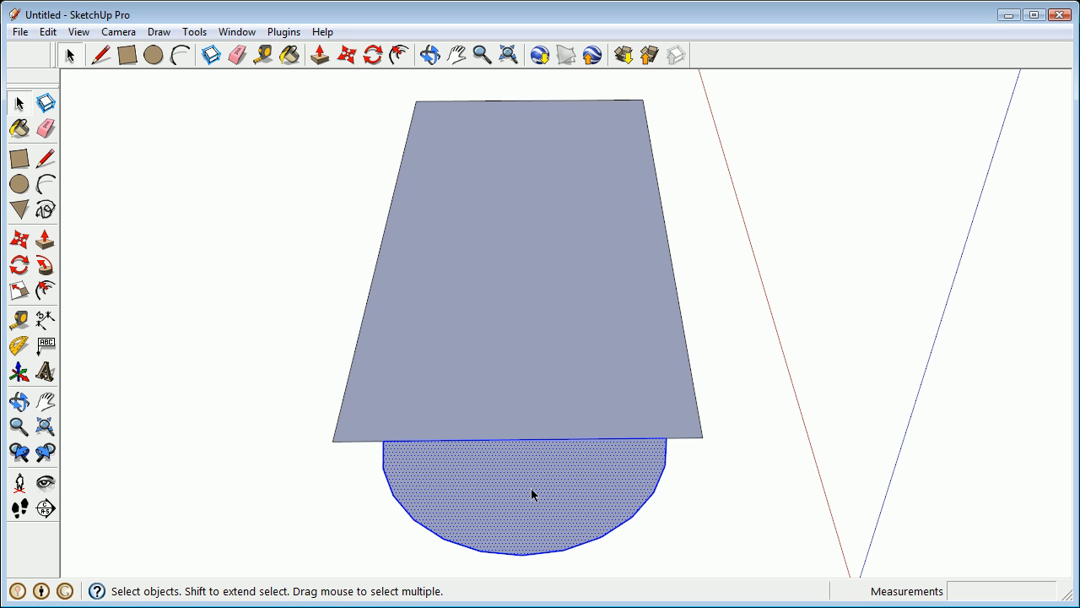
left_click(20, 241)
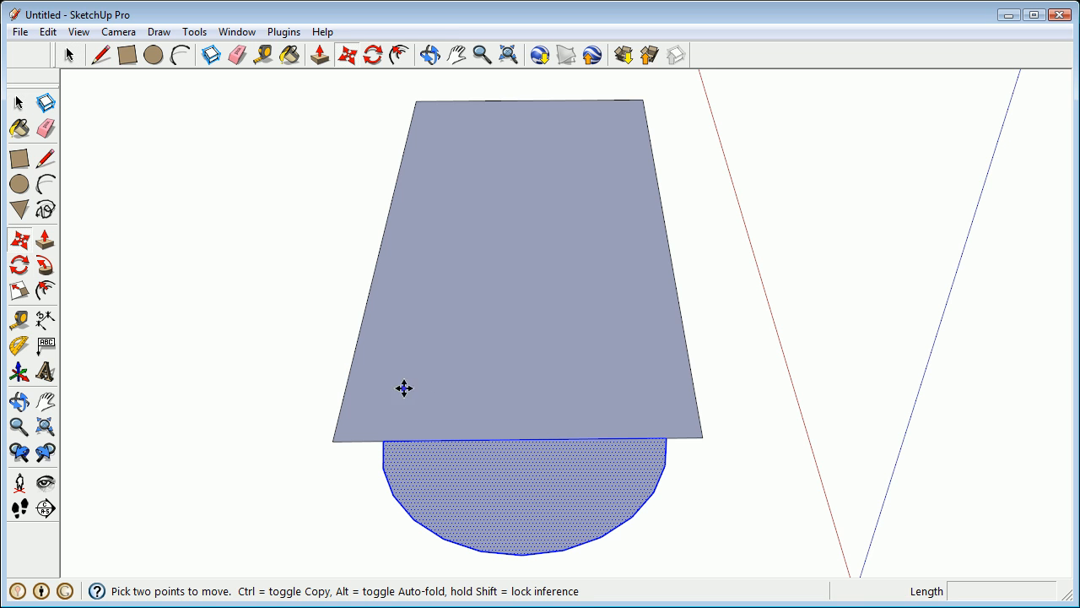
left_click(524, 438)
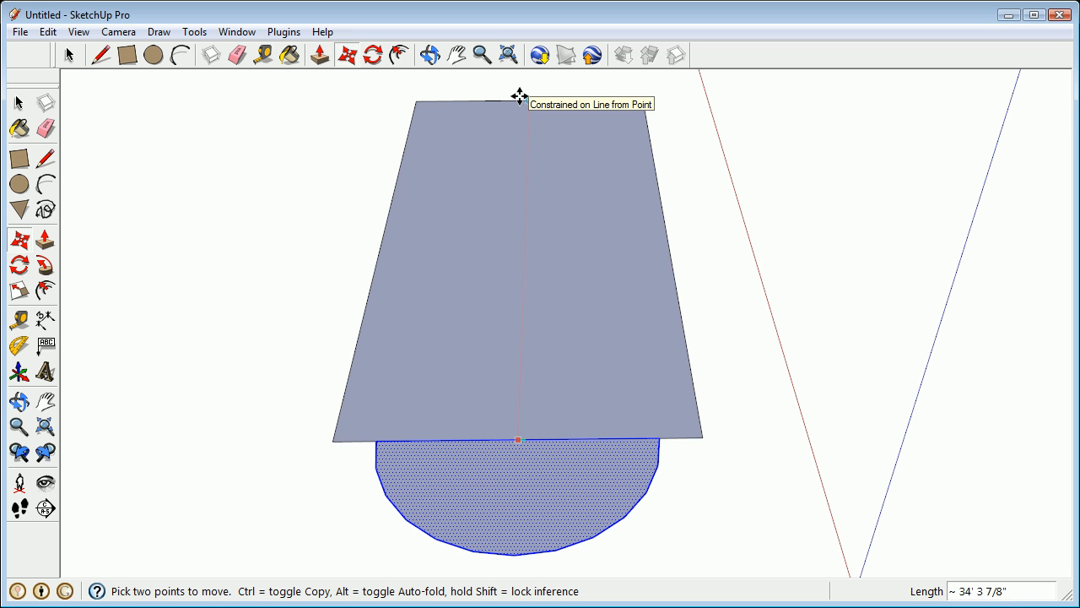
left_click(518, 96)
Erase the edge between the half circle and the rectangle so that they form one face
middle_click_drag(590, 427, 333, 359)
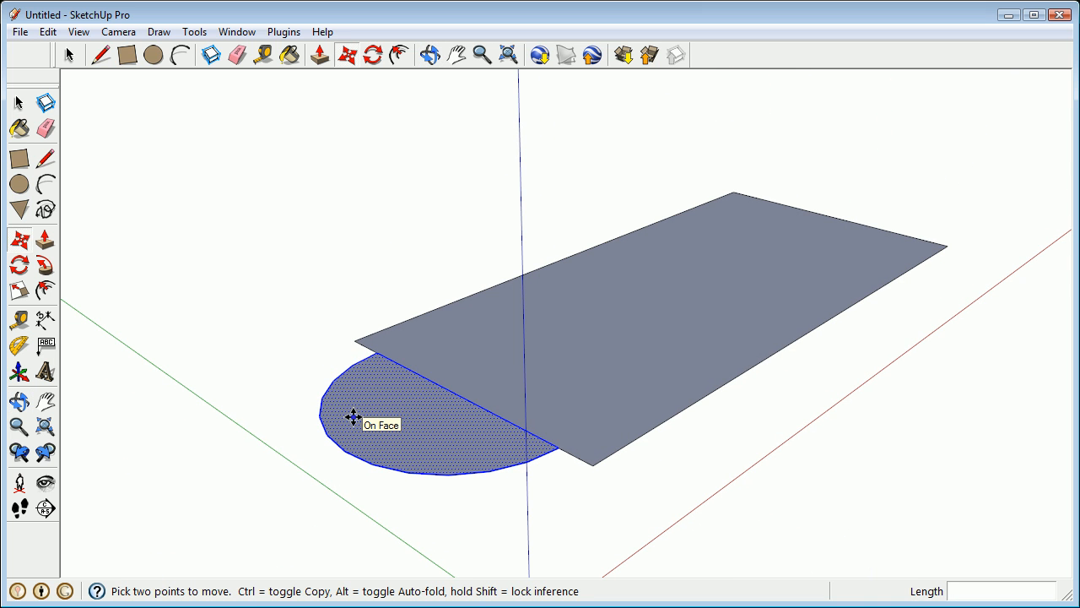
middle_click_drag(594, 327, 587, 369, "shift")
scroll(587, 370, "down", 3)
middle_click_drag(447, 381, 453, 335)
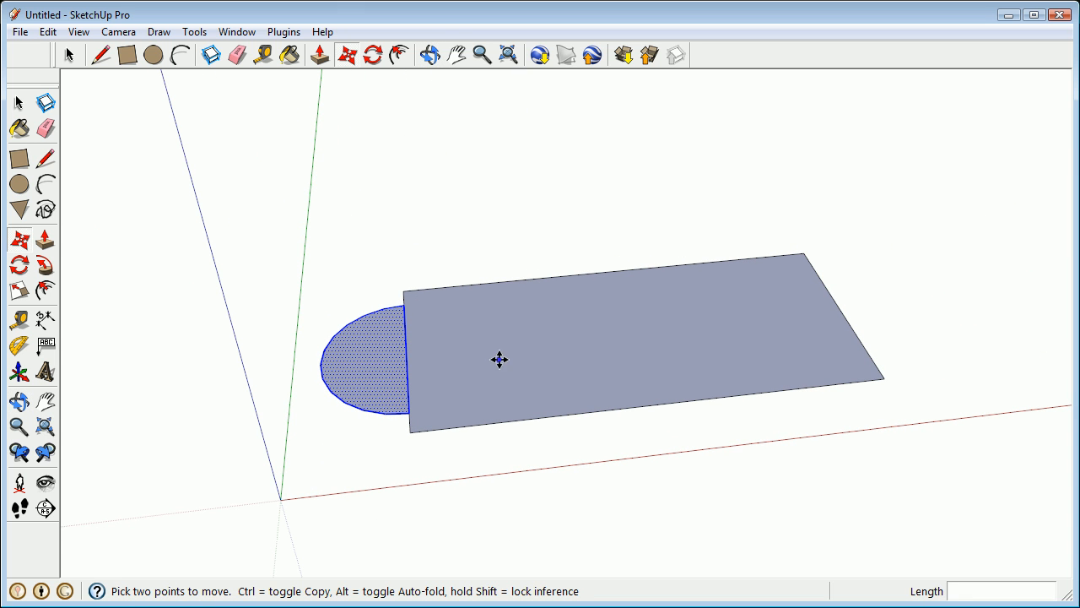
key("e")
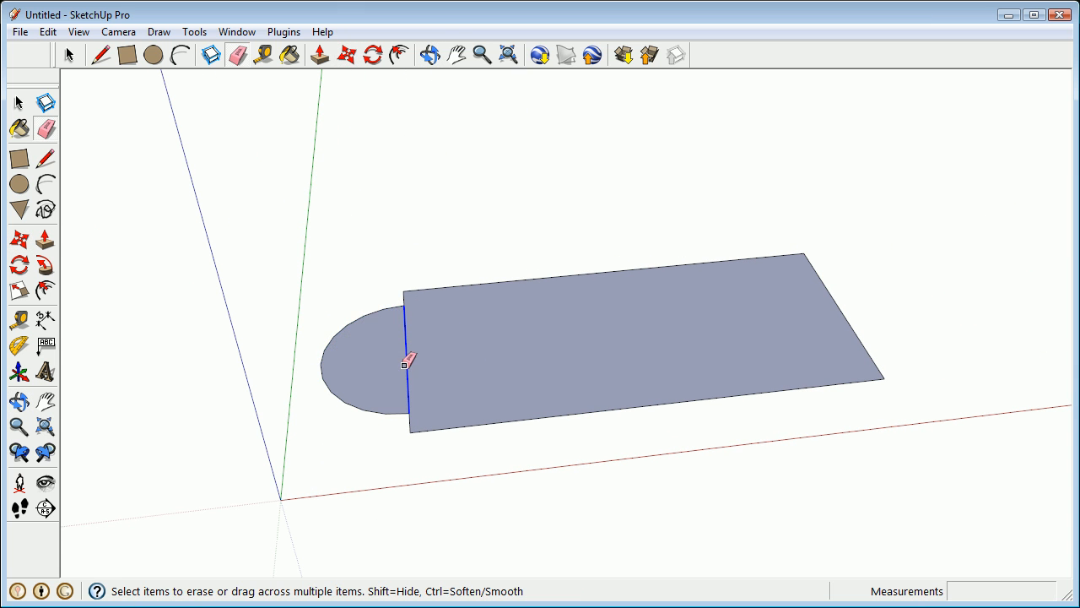
left_click(411, 363)
Draw a line about 1818' long across the face, parallel to the straight short end and near it
middle_click_drag(511, 309, 336, 337, "shift")
middle_click_drag(336, 337, 263, 452)
scroll(510, 277, "up", 2)
middle_click_drag(527, 280, 496, 288, "shift")
key("l")
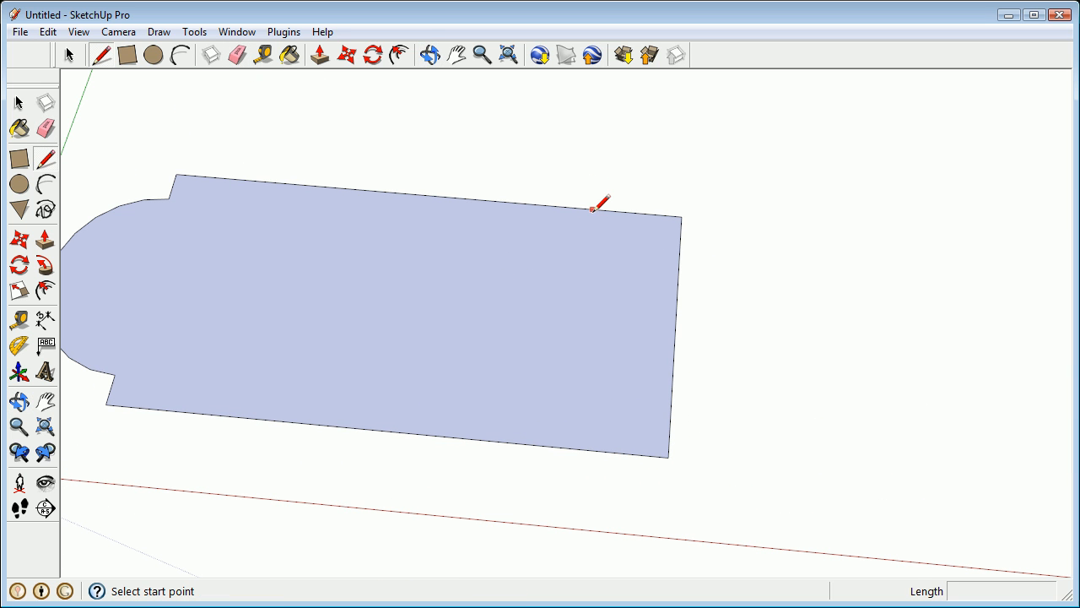
left_click(596, 209)
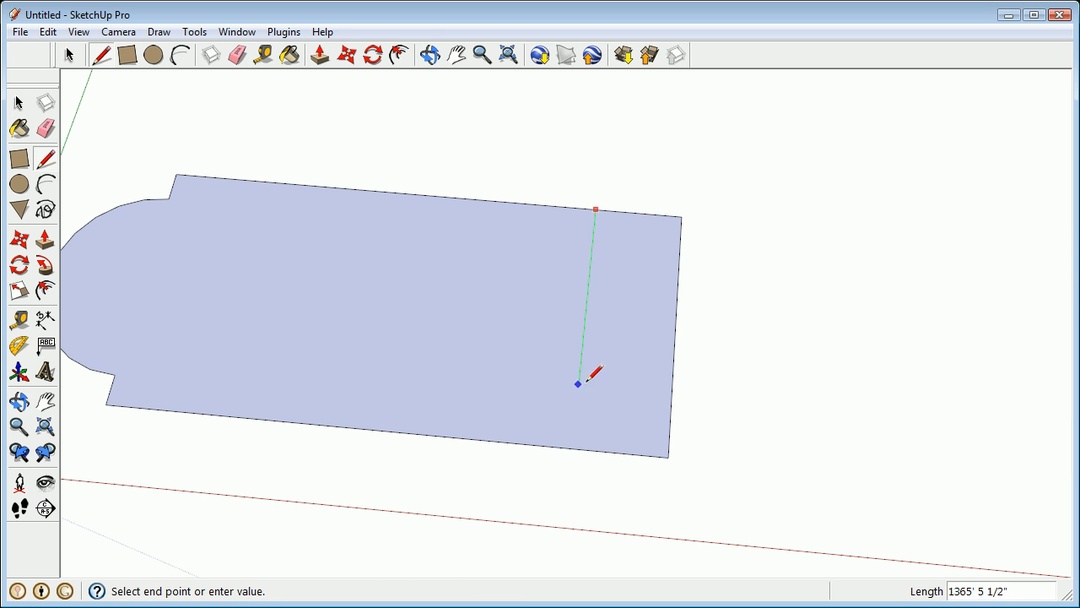
left_click(575, 448)
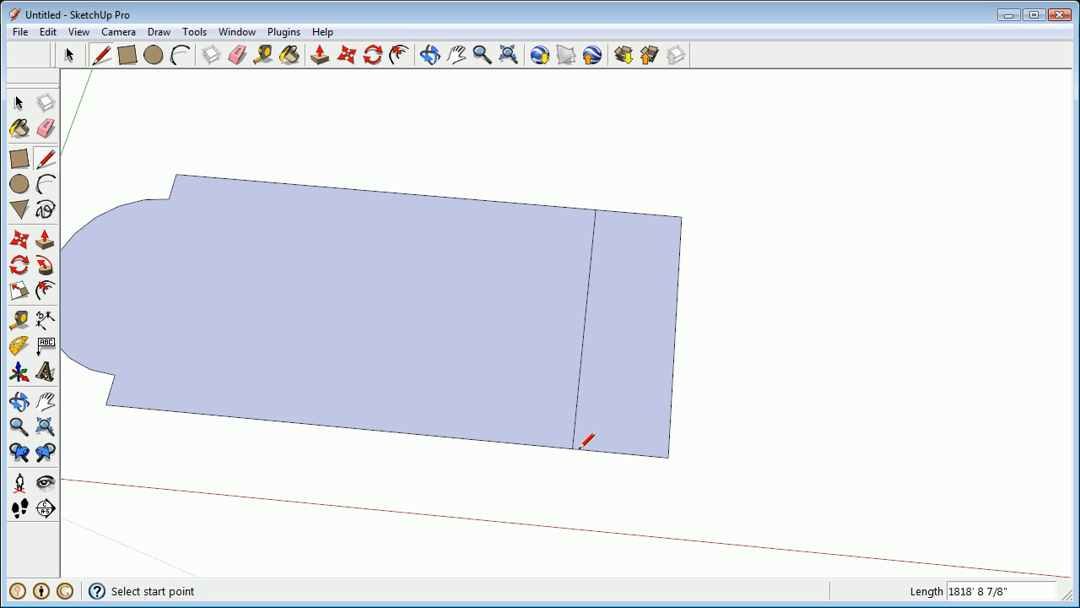
Push/Pull the large round-ended face into a tall block and the narrow end strip to half its height, about 645'
middle_click_drag(574, 443, 606, 330)
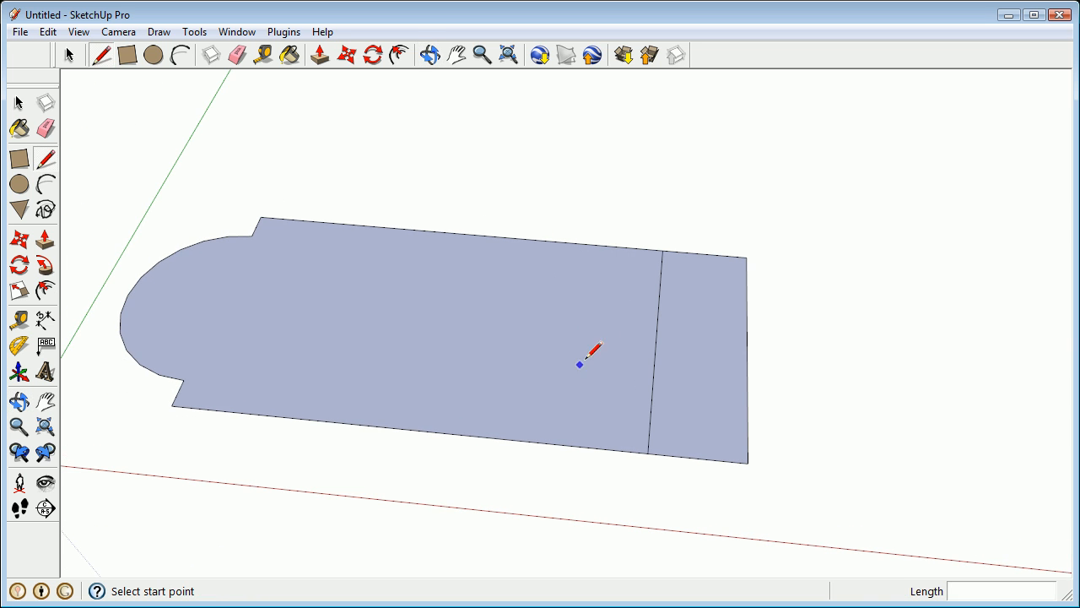
left_click(45, 245)
left_click_drag(423, 382, 362, 212)
middle_click_drag(362, 212, 321, 160)
left_click_drag(642, 443, 585, 390)
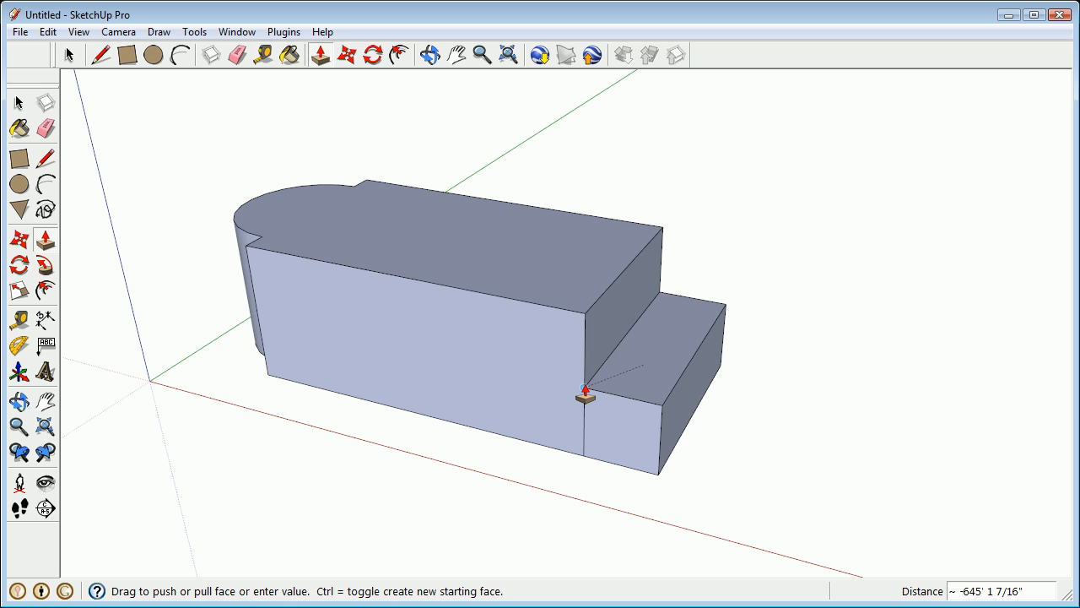
left_click(585, 392)
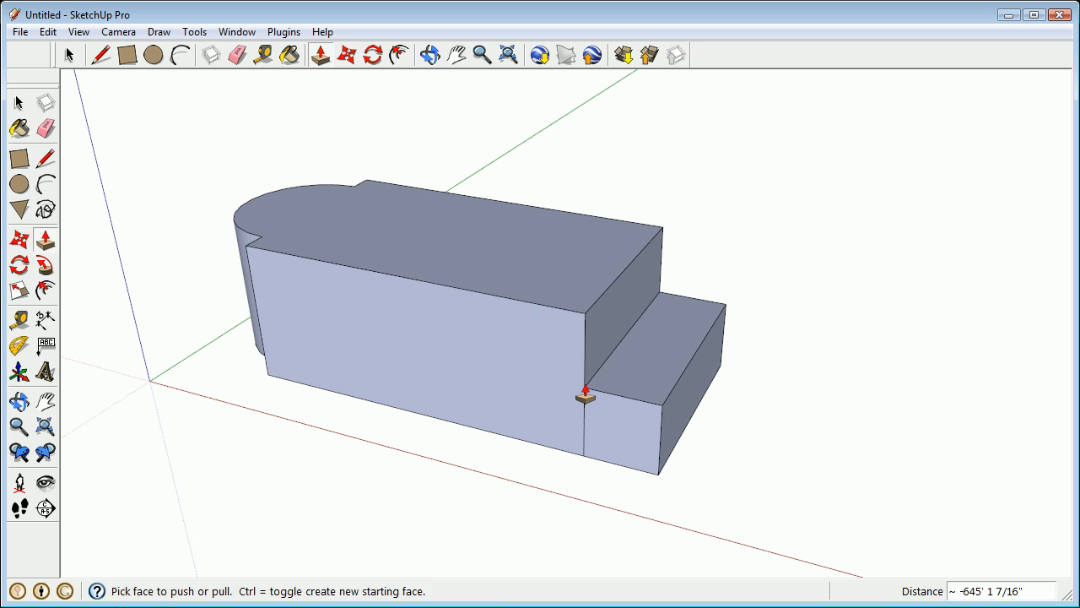
Measure the tall block's vertical corner edge with the Tape Measure and resize the whole model so that edge is 20'
middle_click_drag(442, 315, 844, 271)
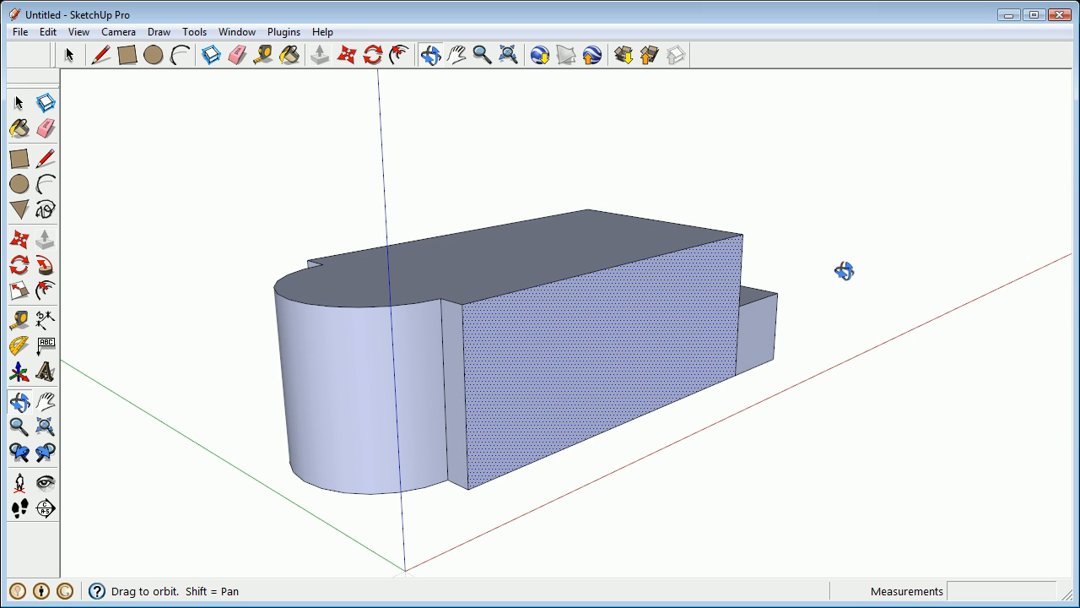
scroll(552, 359, "up", 1)
middle_click_drag(548, 377, 574, 340, "shift")
scroll(574, 340, "up", 2)
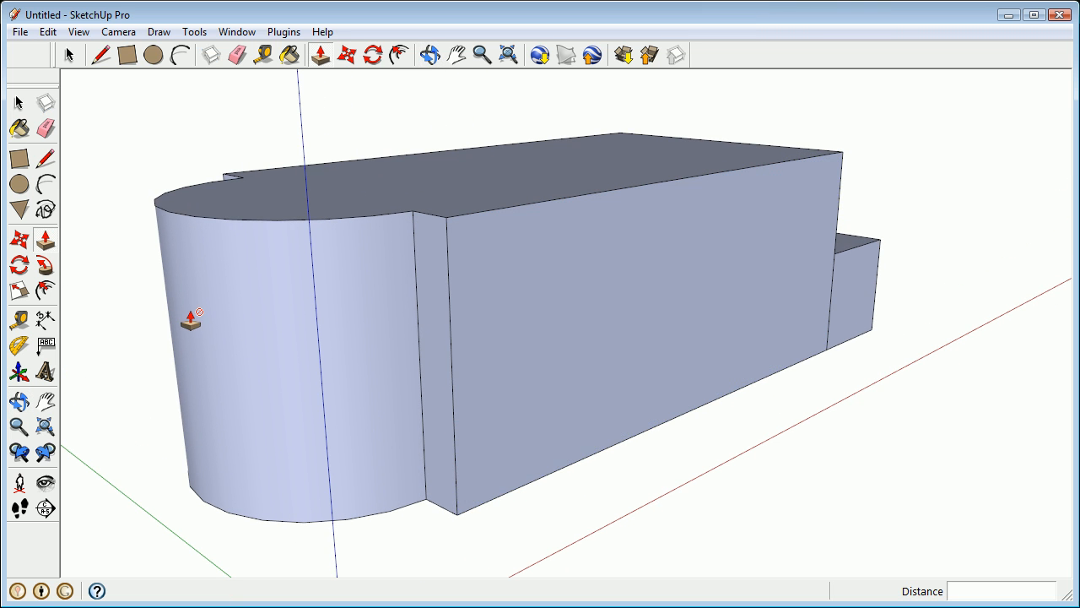
left_click(21, 323)
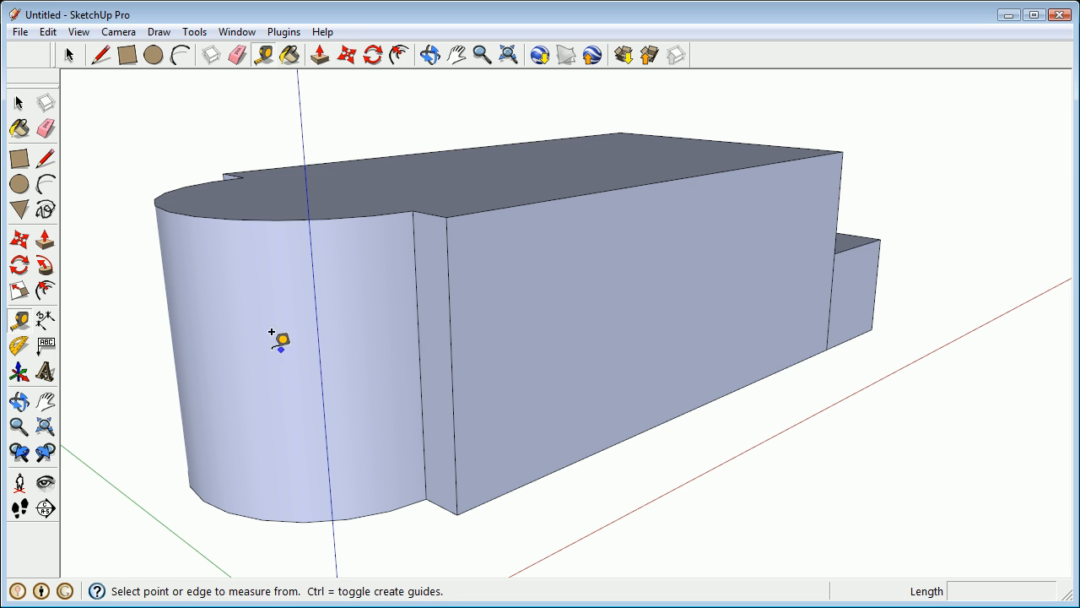
left_click(454, 496)
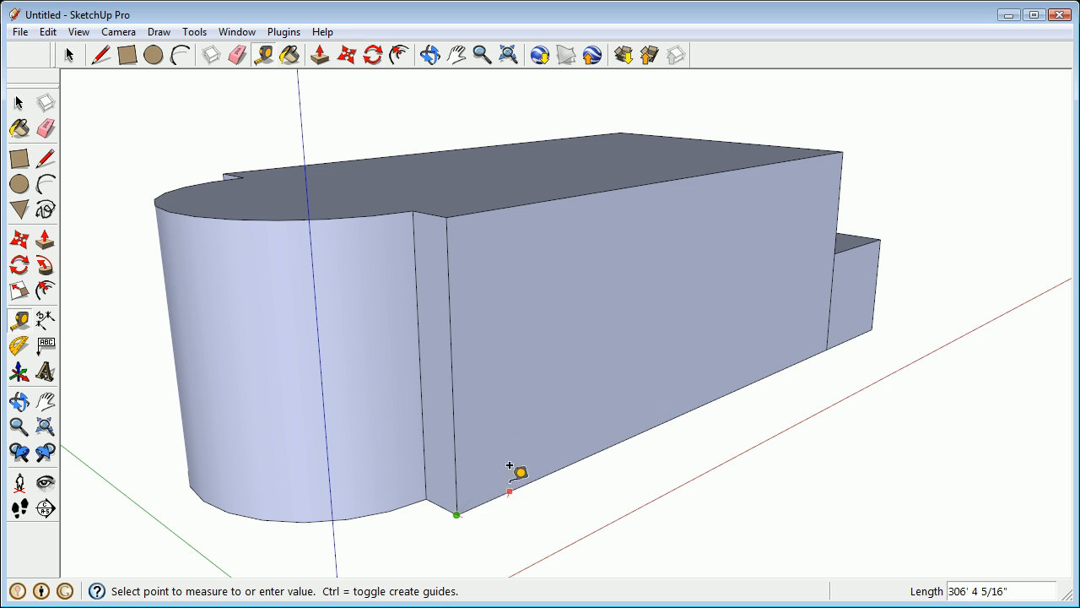
left_click(448, 194)
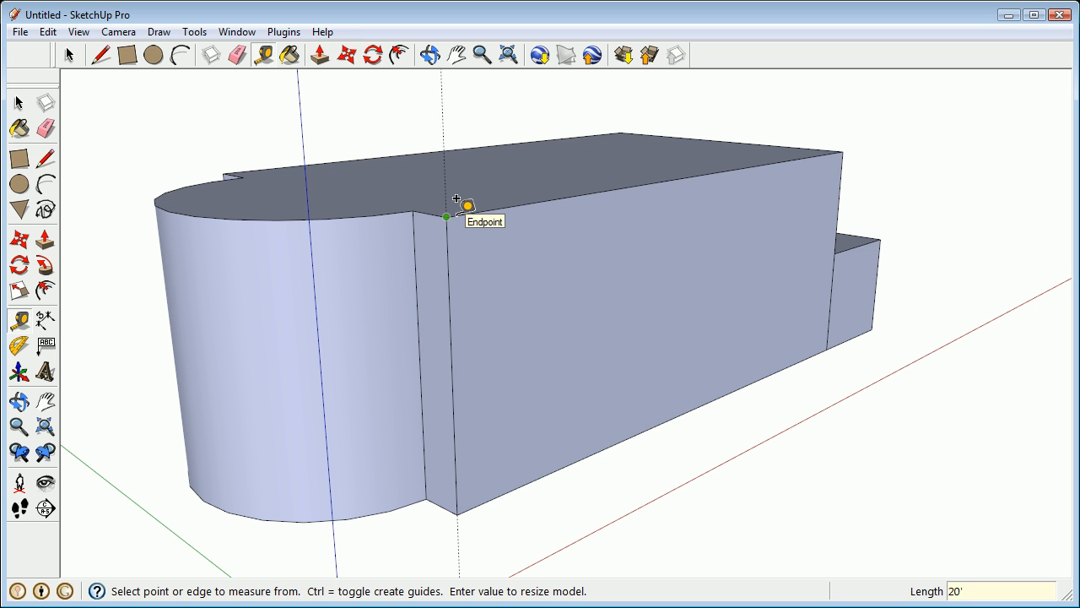
key("Return")
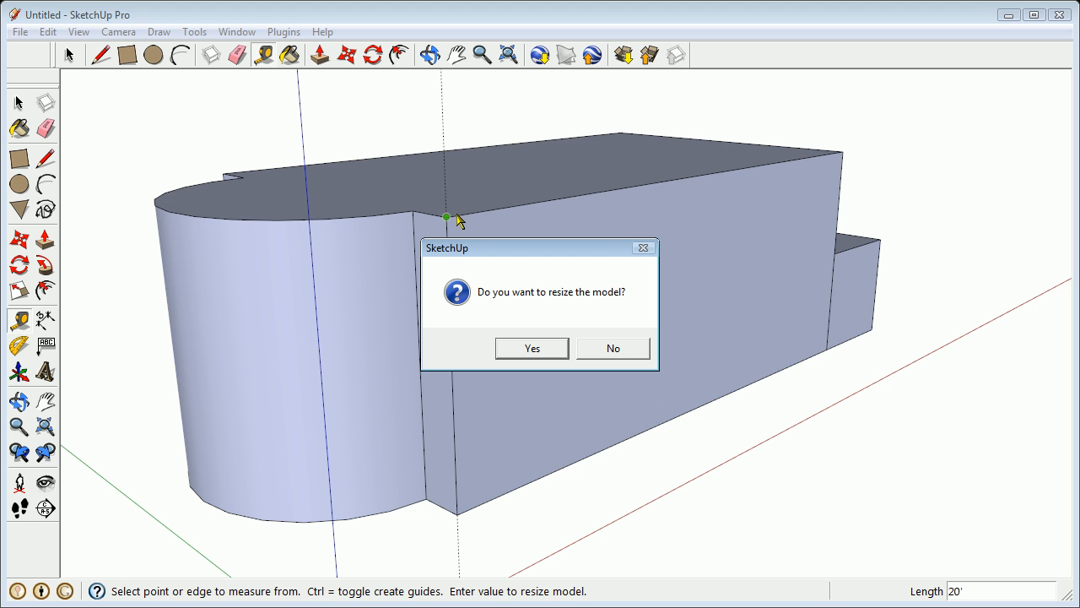
left_click(533, 349)
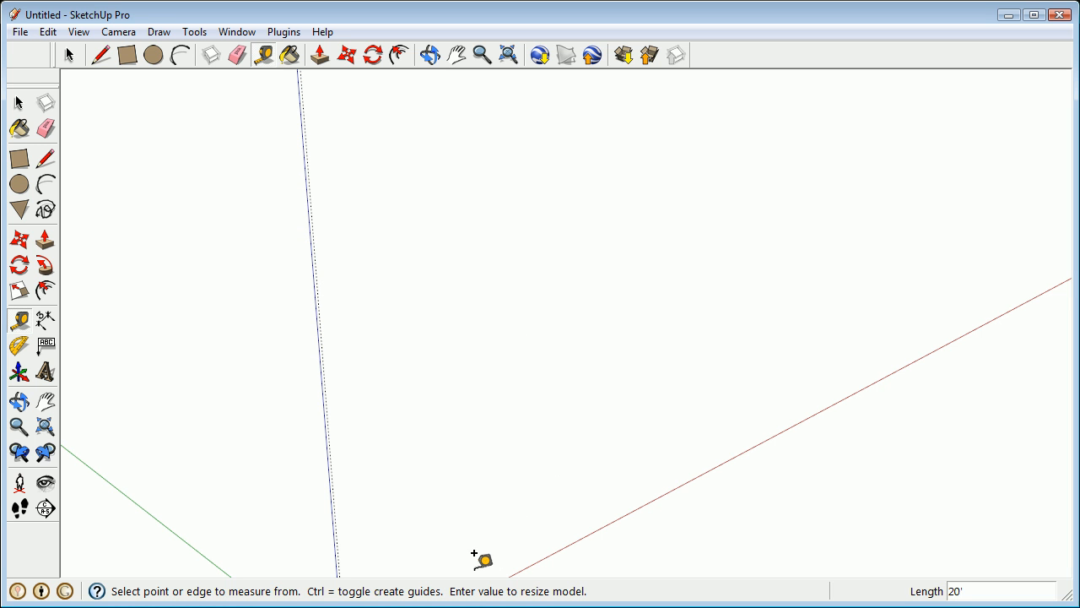
Measure the height of the tall block's long wall from its bottom edge to its top edge
middle_click_drag(436, 507, 473, 270, "shift")
scroll(388, 396, "up", 3)
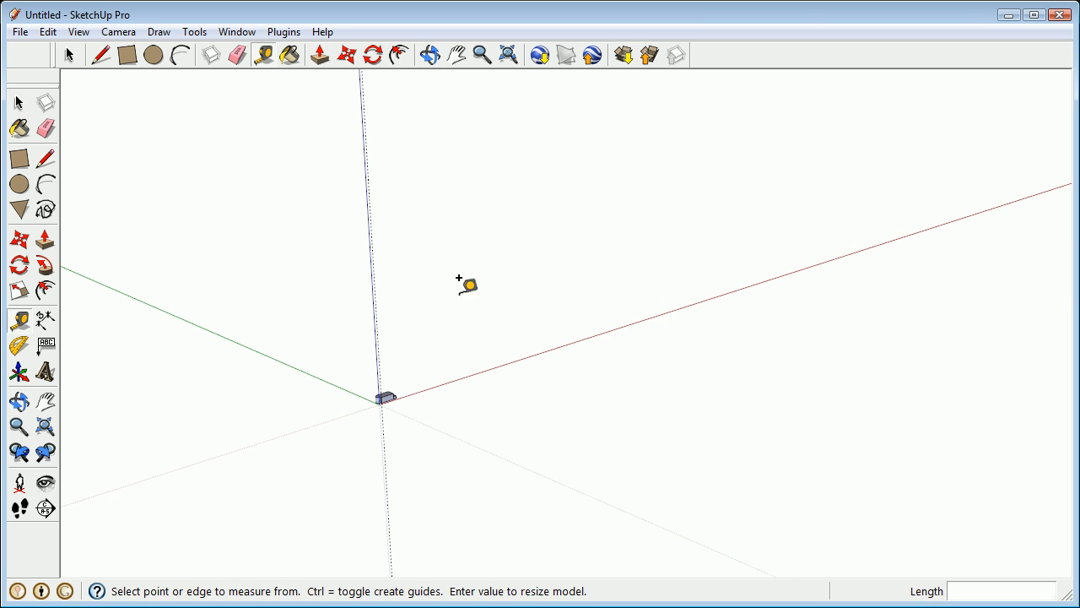
scroll(380, 384, "up", 6)
middle_click_drag(377, 400, 463, 335, "shift")
key("t")
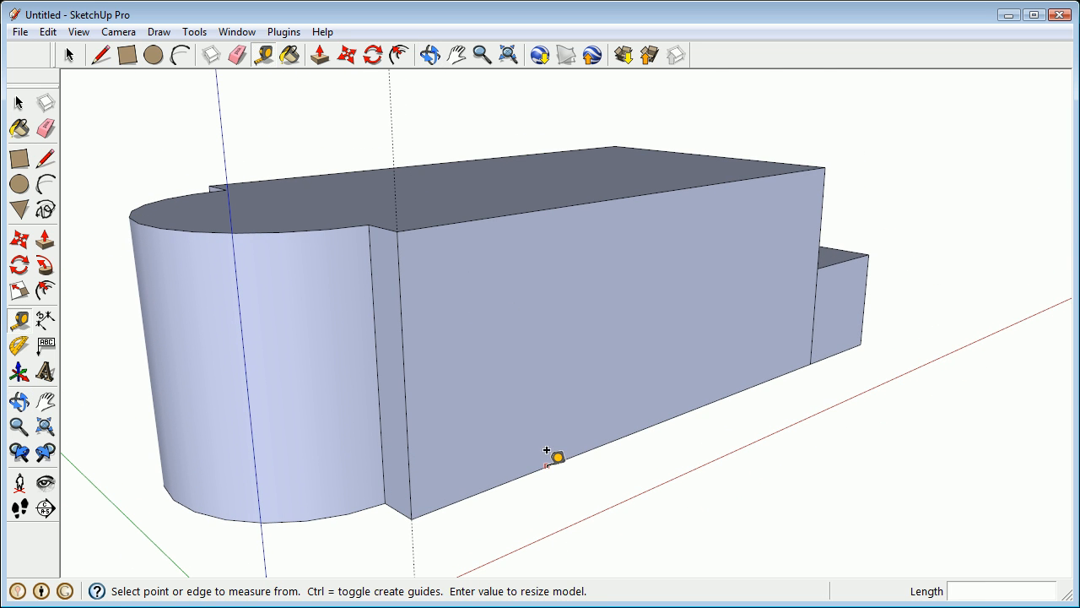
left_click(547, 465)
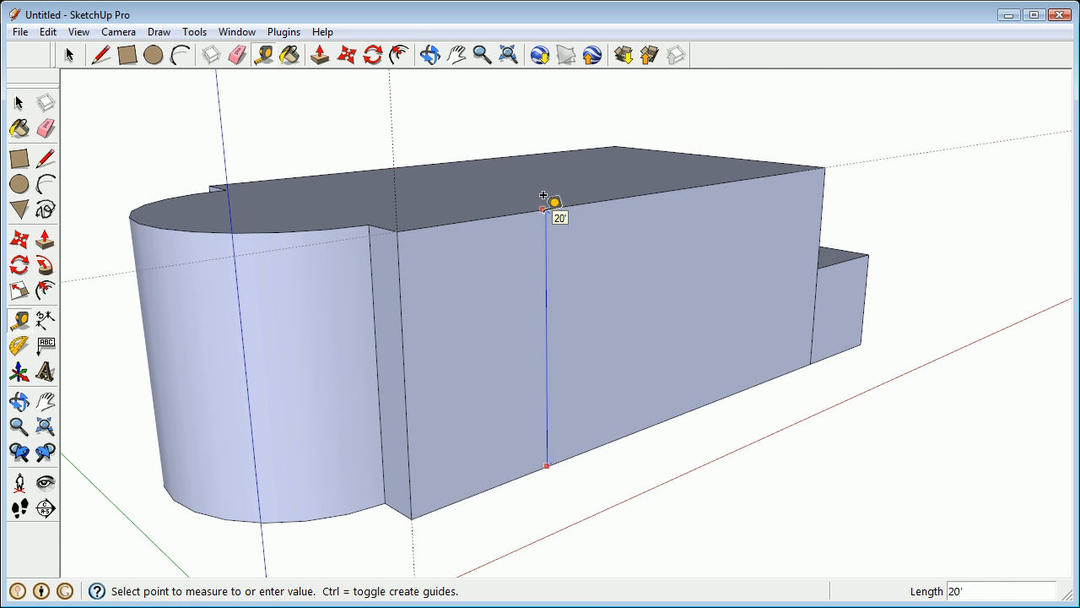
key("space")
Measure the height of the lower end block at its outer vertical corner
middle_click_drag(651, 275, 244, 282)
middle_click_drag(656, 335, 374, 306, "shift")
key("m")
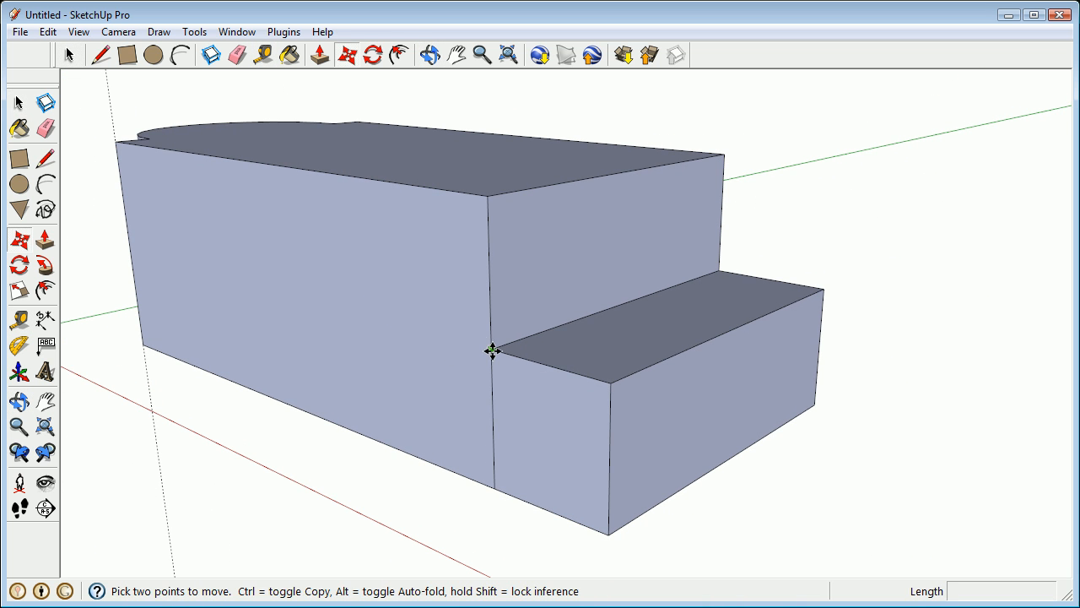
middle_click_drag(493, 254, 504, 330)
key("t")
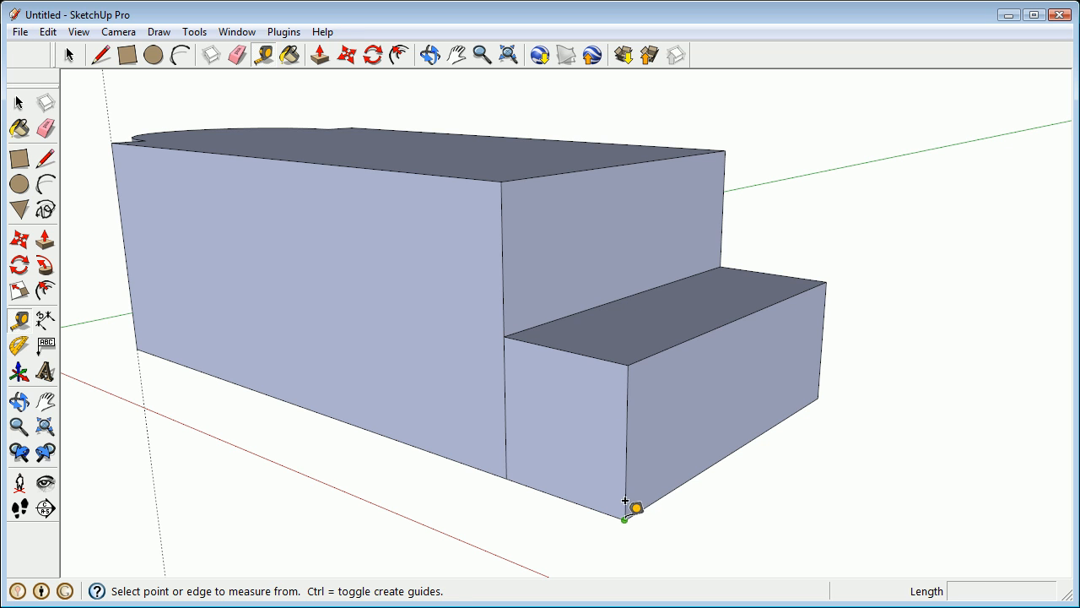
left_click(625, 518)
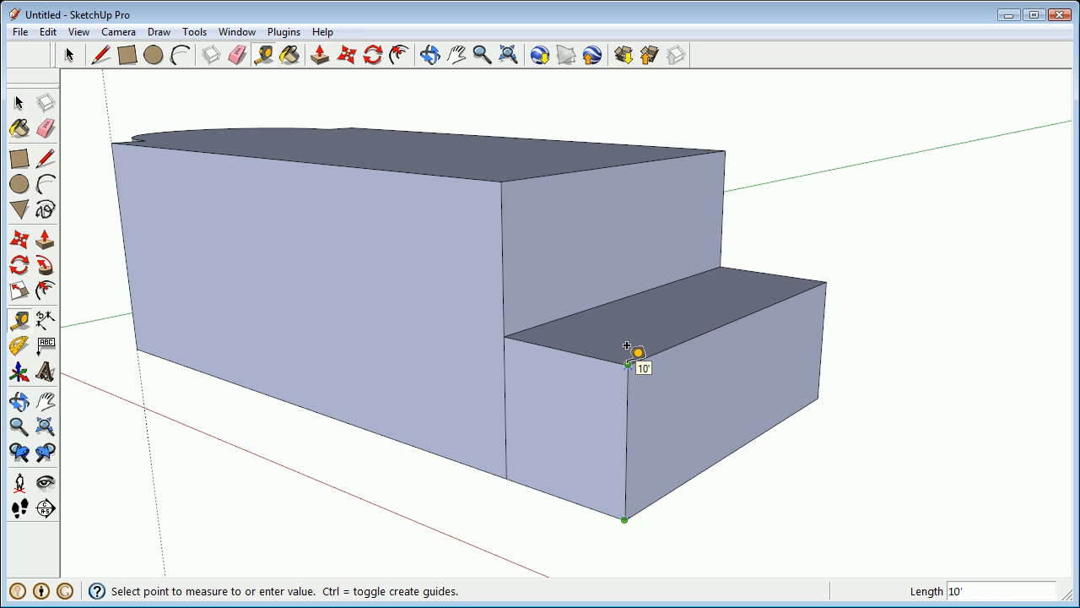
left_click(627, 364)
key("space")
Erase the vertical guide line running through the tall block's corner
scroll(422, 330, "down", 5)
middle_click_drag(422, 330, 263, 301)
scroll(261, 274, "up", 3)
key("e")
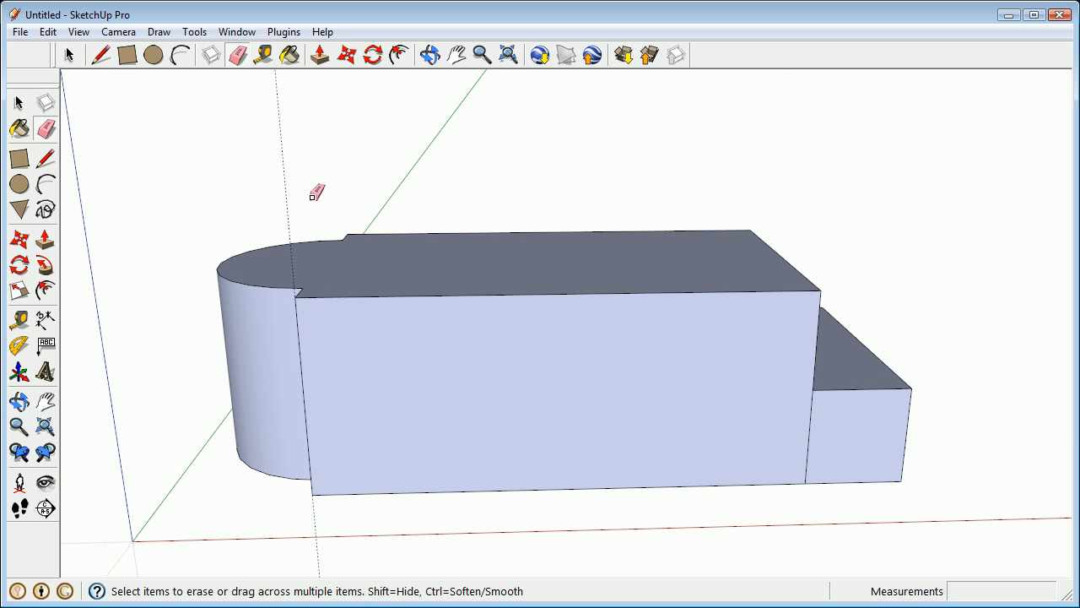
left_click_drag(278, 176, 285, 181)
Offset the outline of the tall block's top face inward by 1'
mouse_move(371, 273)
middle_mouse_down()
mouse_move(400, 323)
mouse_move(357, 457)
middle_mouse_up()
scroll(356, 247, "up", 3)
mouse_move(357, 247)
middle_mouse_down()
mouse_move(672, 261)
mouse_move(789, 161)
mouse_move(948, 144)
mouse_move(920, 140)
mouse_move(719, 248)
mouse_move(473, 259)
mouse_move(991, 251)
mouse_move(746, 231)
mouse_move(771, 268)
mouse_move(687, 270)
middle_mouse_up()
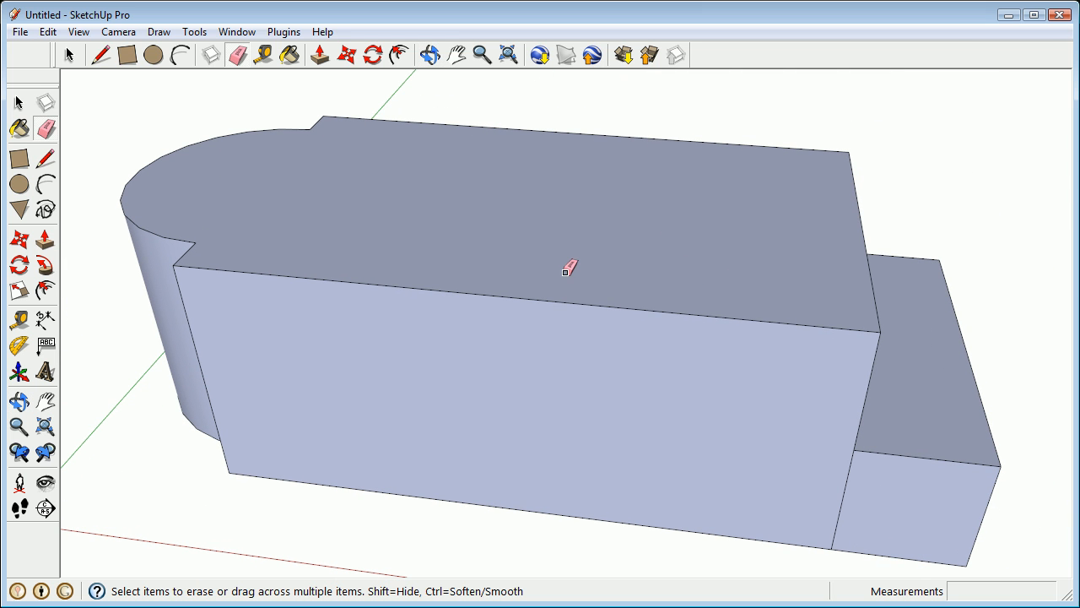
left_click(45, 291)
middle_click_drag(227, 242, 314, 378)
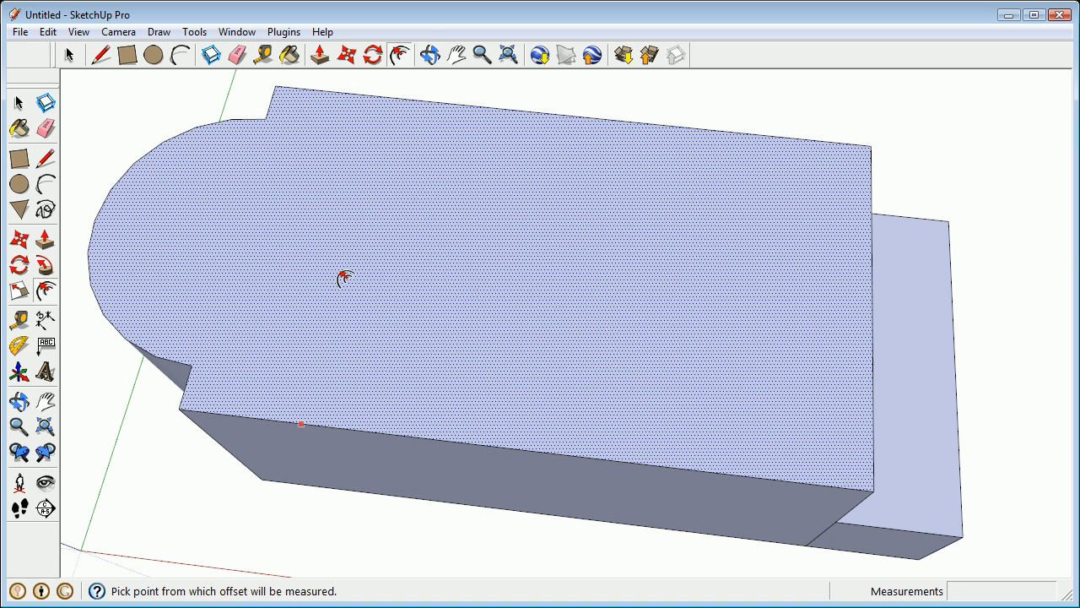
left_click(38, 106)
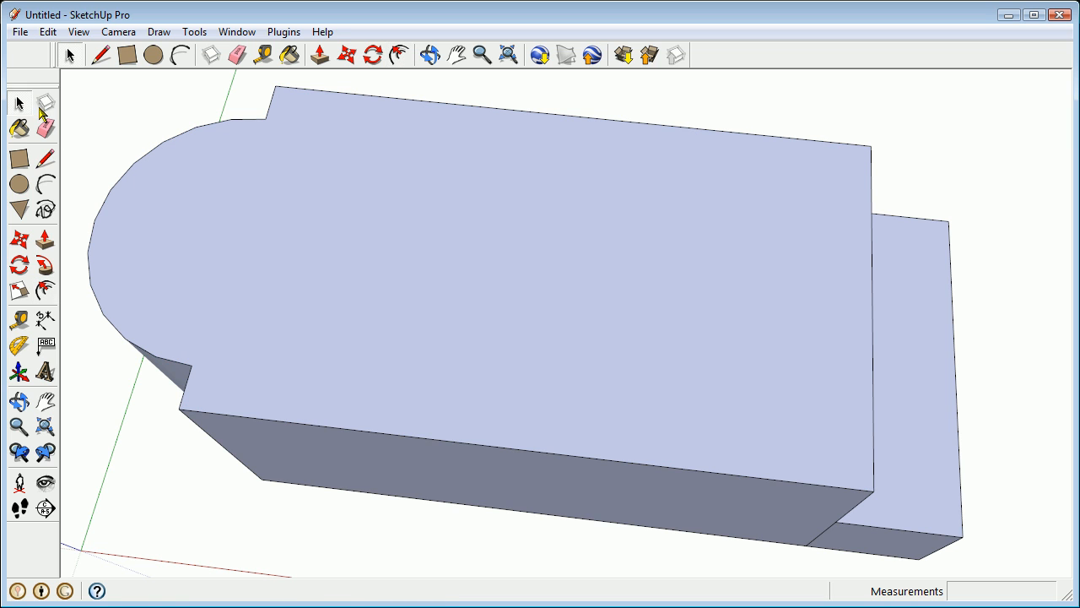
left_click(45, 291)
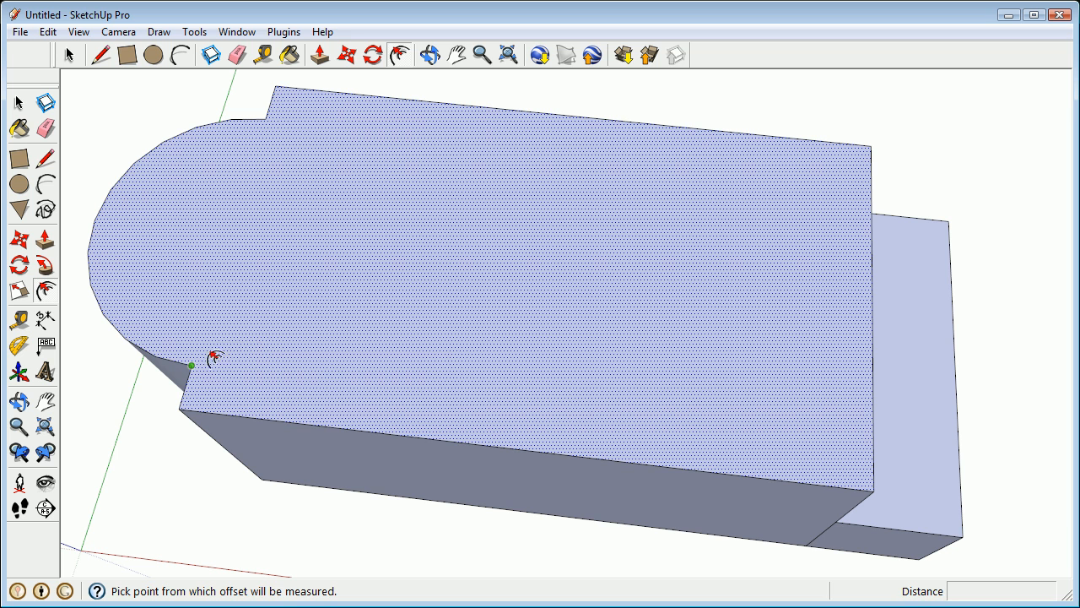
left_click(448, 412)
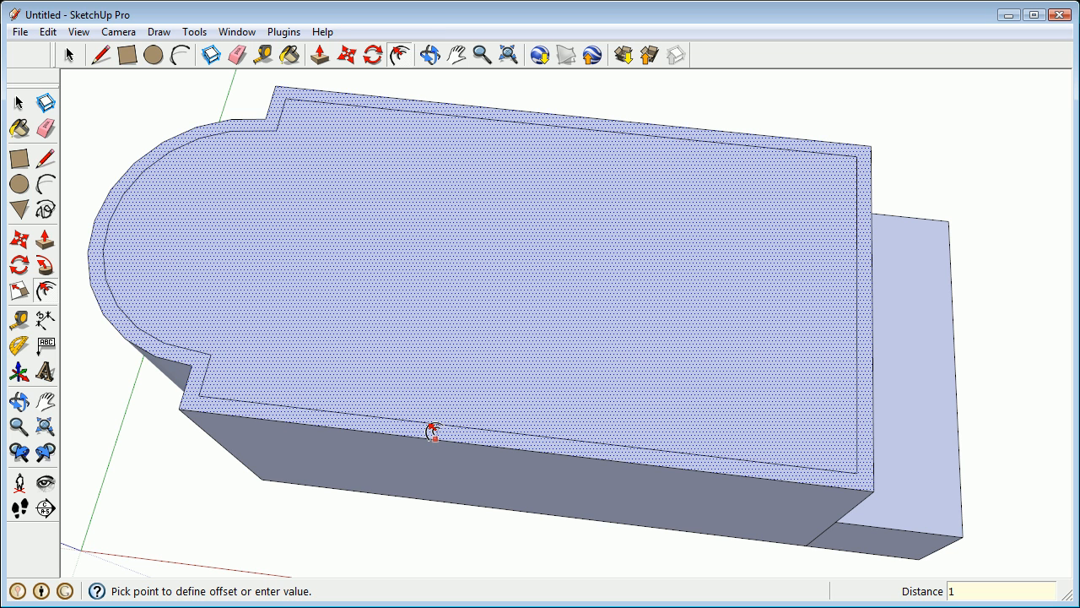
key("Return")
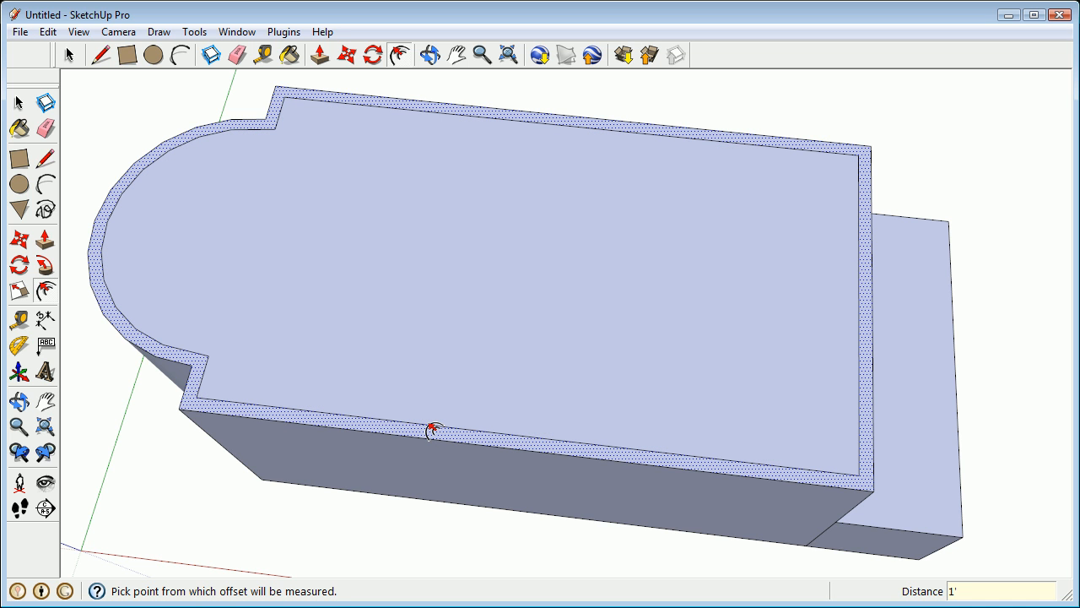
Push the inner roof face of the tall block down 3' to leave a parapet around it
middle_click_drag(734, 314, 947, 133)
middle_click_drag(418, 266, 785, 279)
key("p")
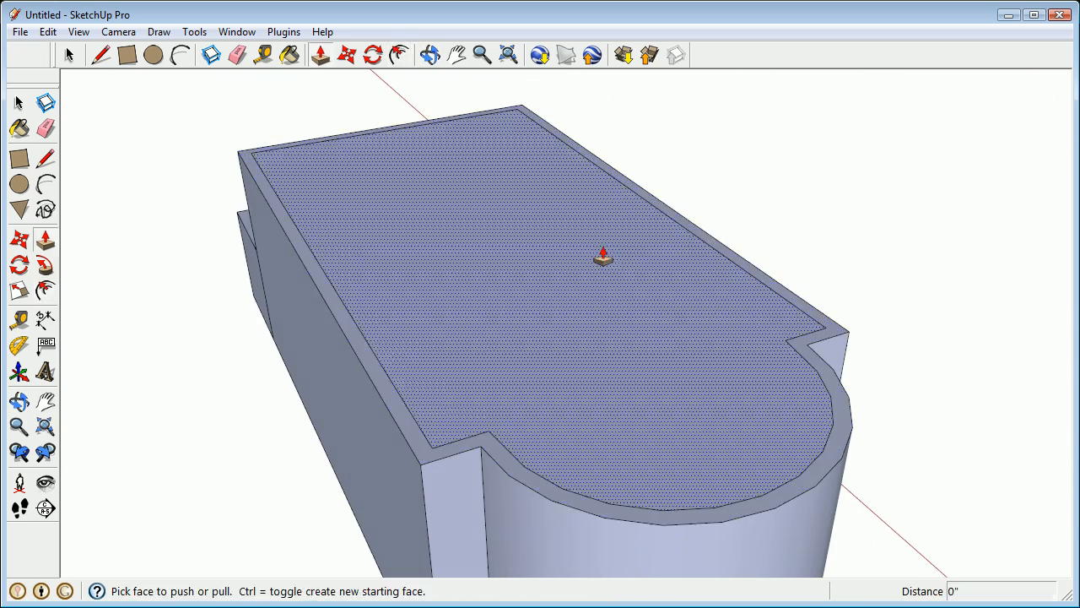
left_click_drag(548, 227, 558, 261)
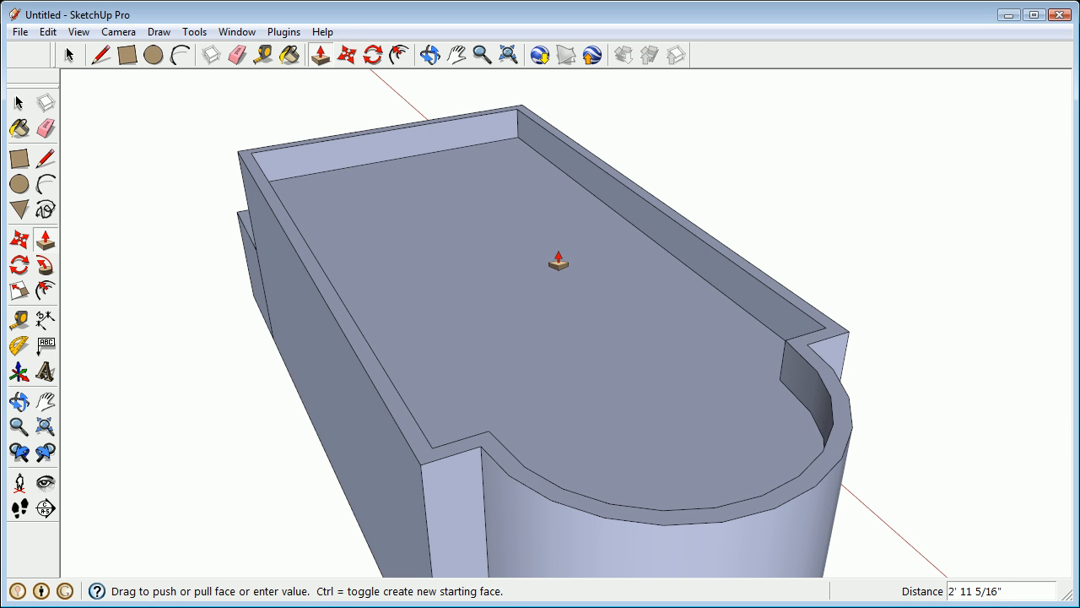
type("3'")
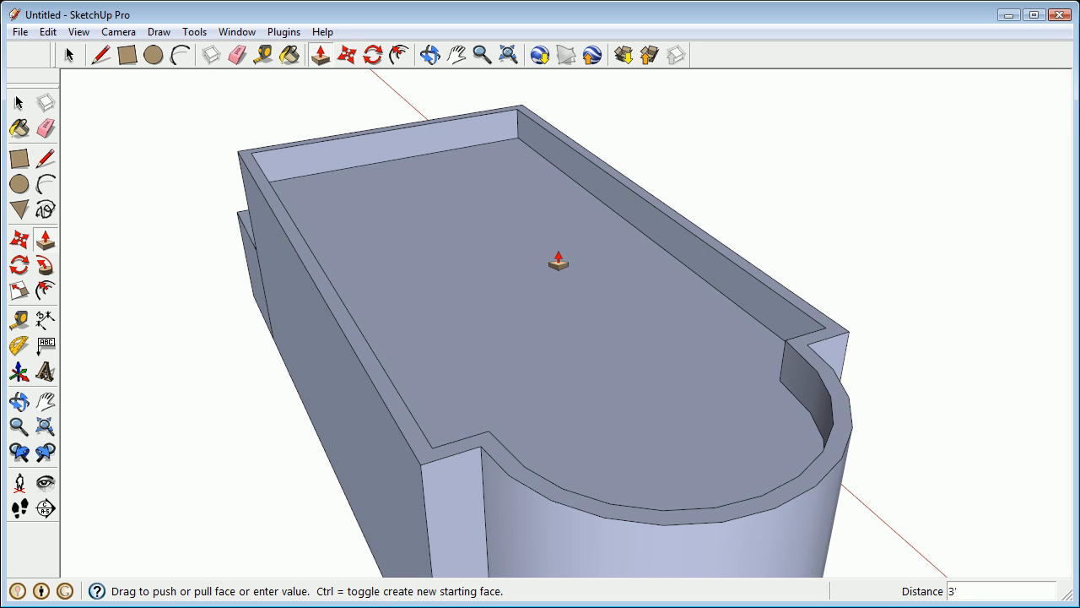
key("Return")
Try to offset all four edges of the lower end block's top face inward, and undo it
middle_click_drag(479, 331, 886, 319)
mouse_move(313, 402)
middle_mouse_down()
mouse_move(887, 475)
mouse_move(730, 304)
mouse_move(716, 309)
mouse_move(746, 275)
middle_mouse_up()
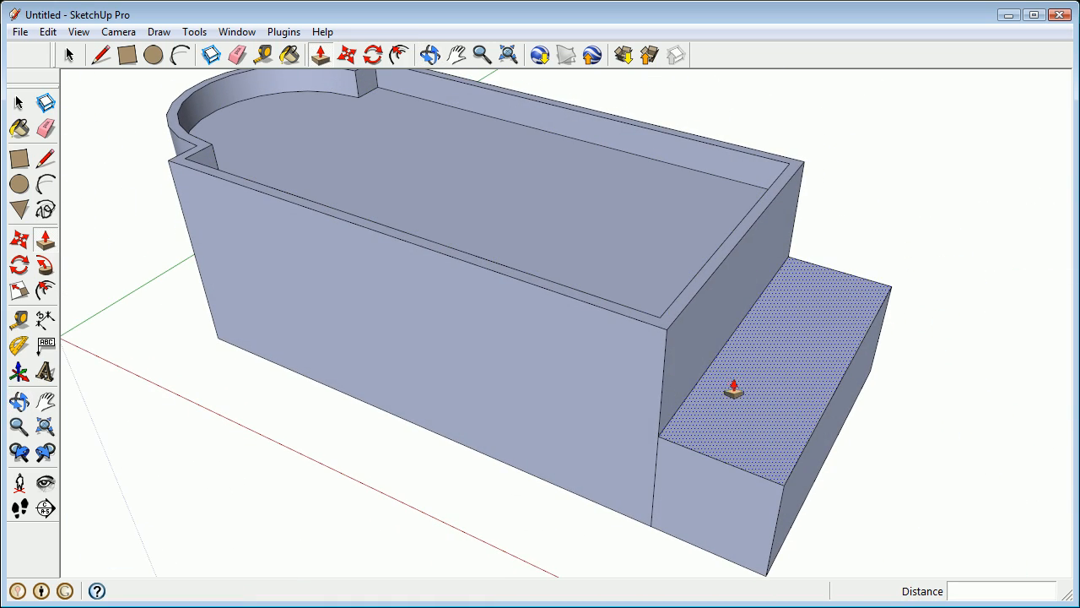
middle_click_drag(727, 404, 526, 375)
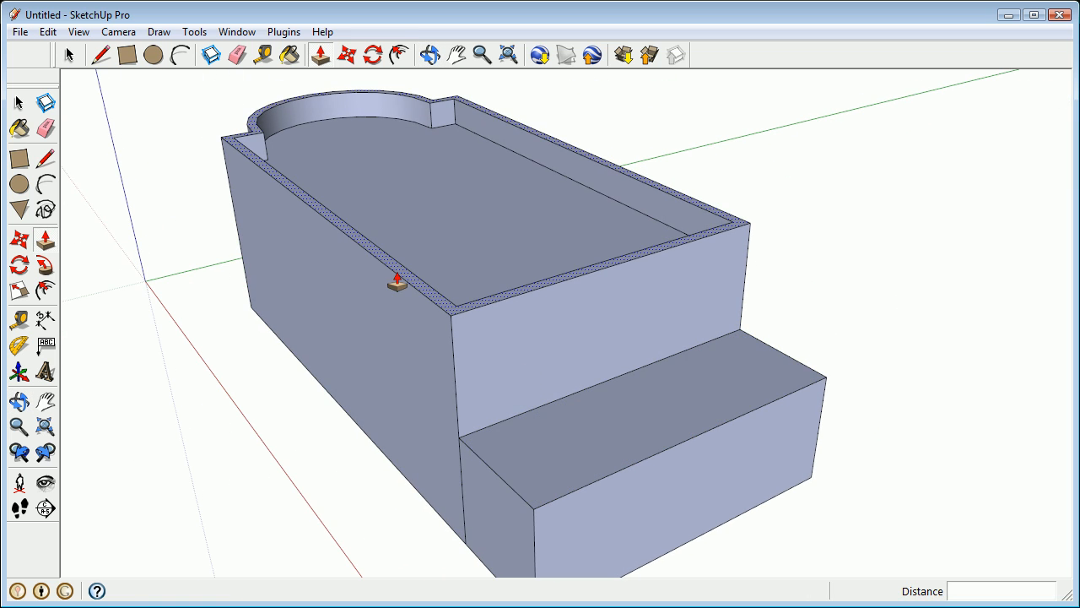
middle_click_drag(505, 388, 494, 417)
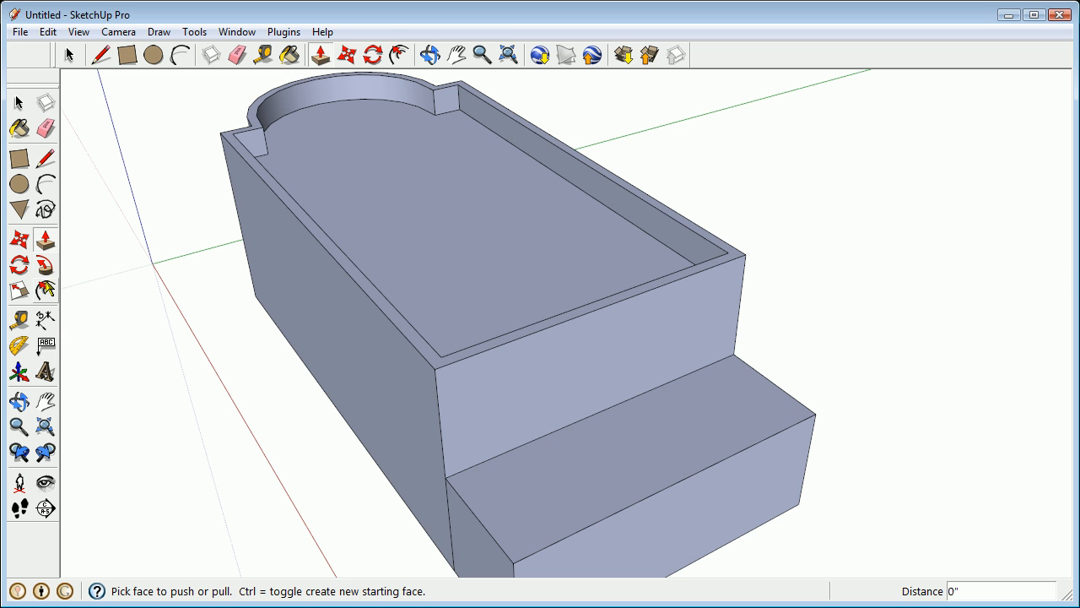
left_click(45, 290)
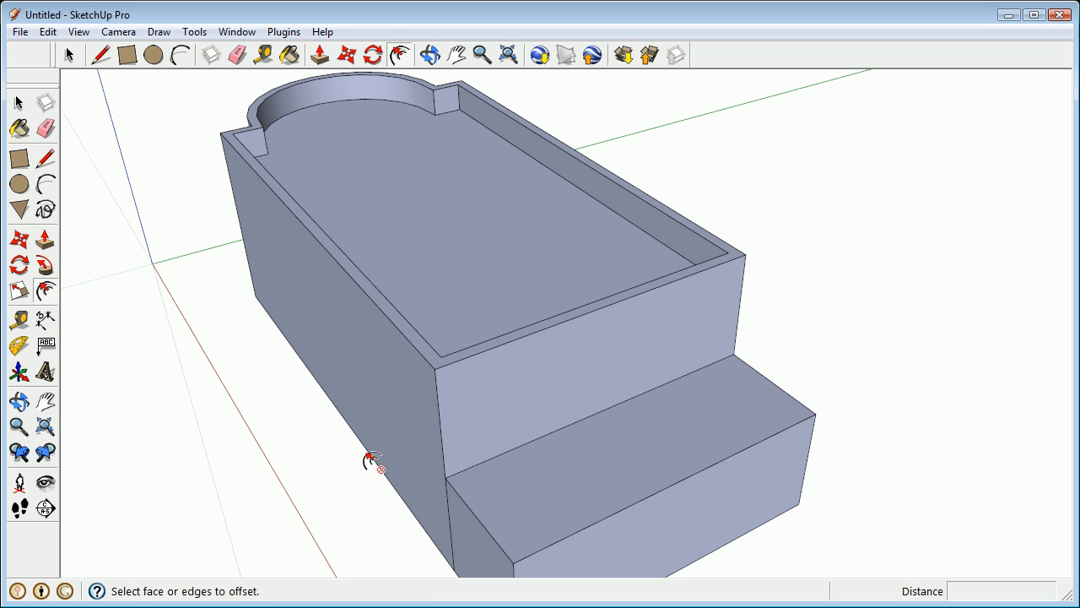
left_click(477, 505)
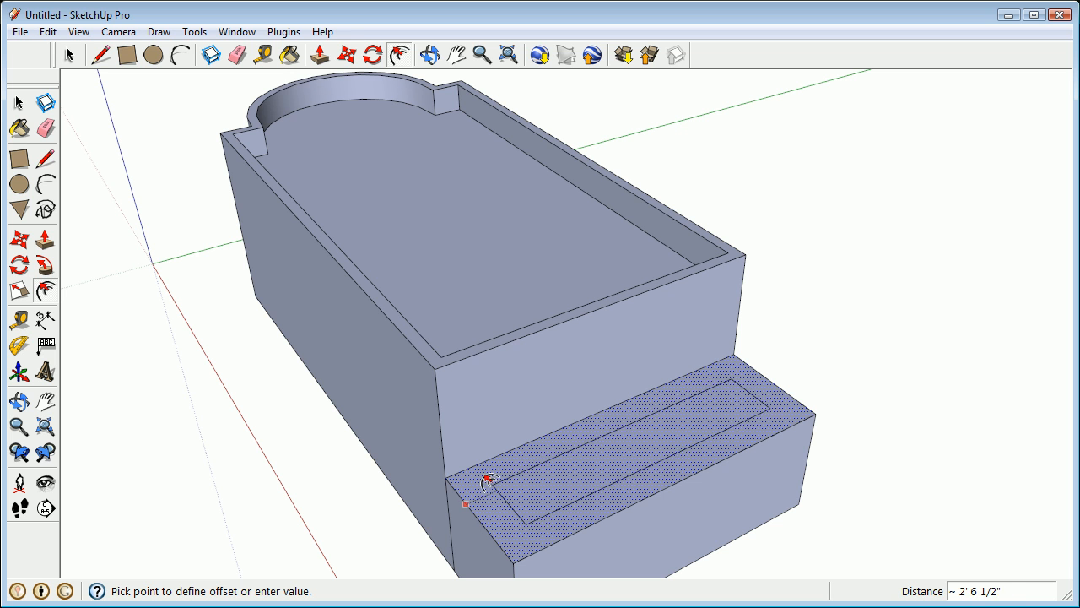
left_click(476, 483)
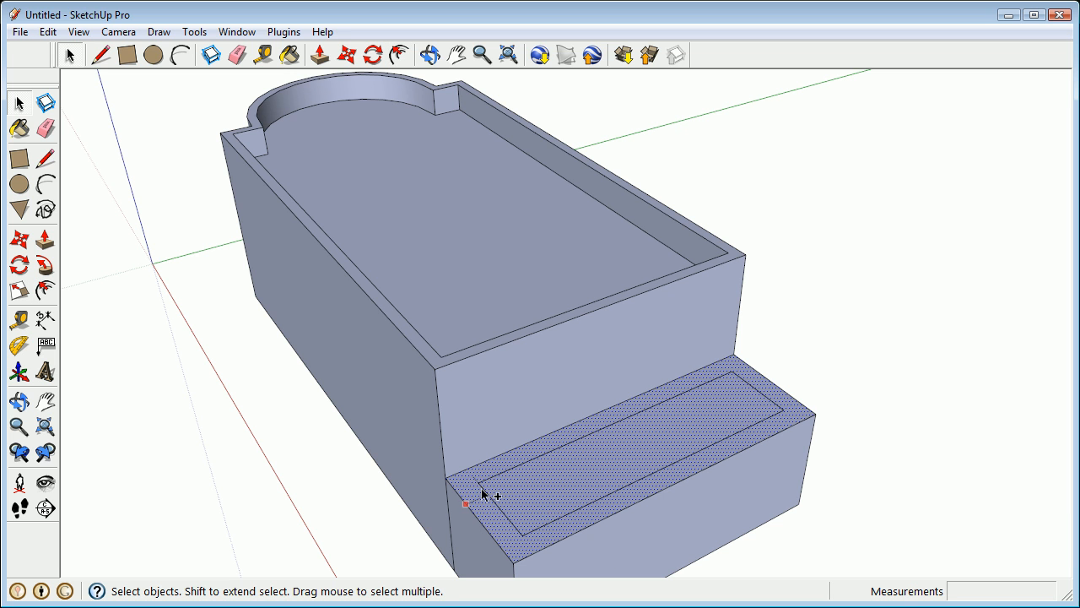
key("ctrl+z")
Select the three outer edges of the lower end block's top face, leaving out the edge against the tall block
middle_click_drag(490, 464, 569, 351)
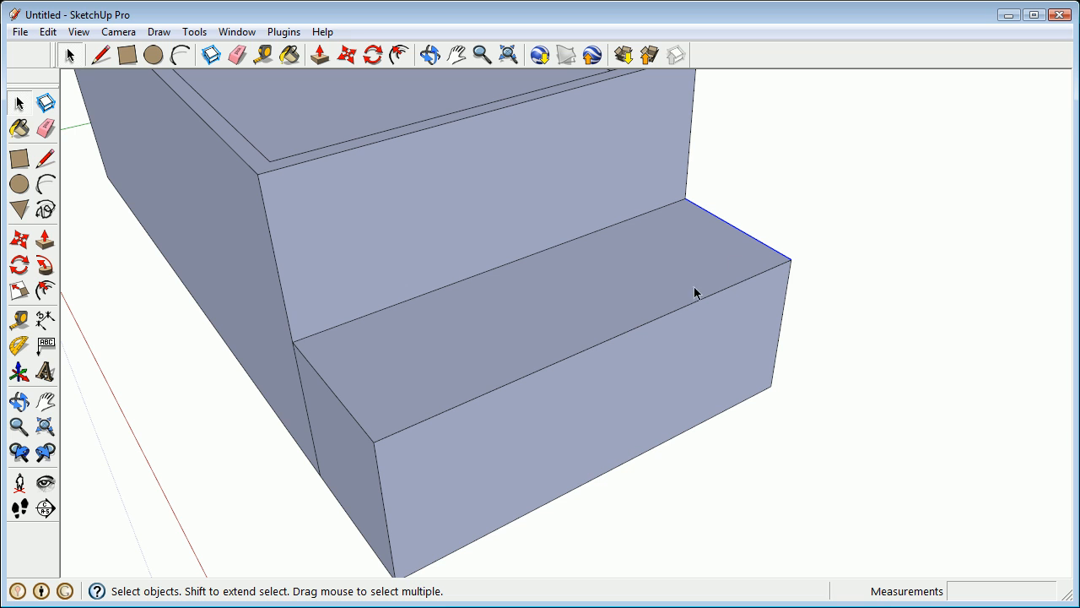
left_click(729, 288)
left_click(751, 267)
left_click(735, 287)
left_click(349, 411)
left_click(755, 240)
left_click(674, 310)
left_click(333, 392)
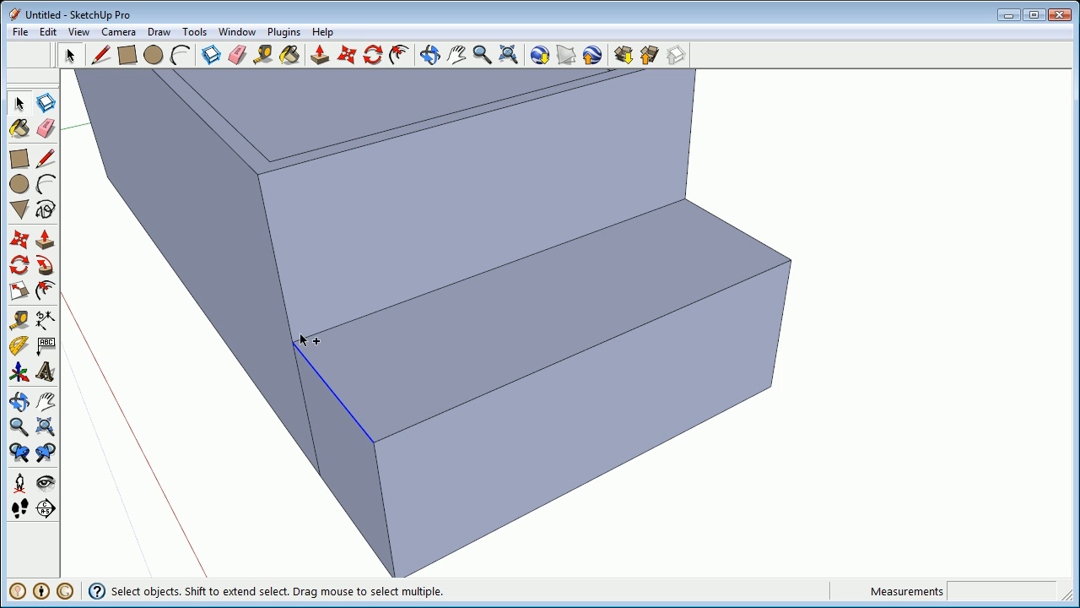
left_click(439, 417, "ctrl")
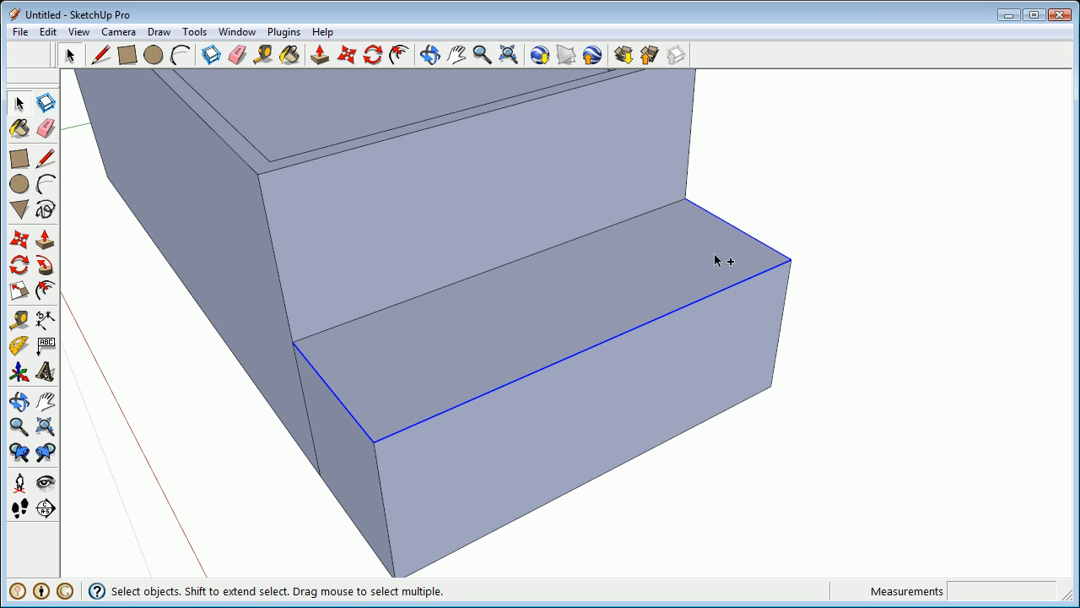
Offset the three selected edges inward, matching the distance to the inner corner of the tall block's parapet
middle_click_drag(723, 253, 211, 262)
left_click(45, 290)
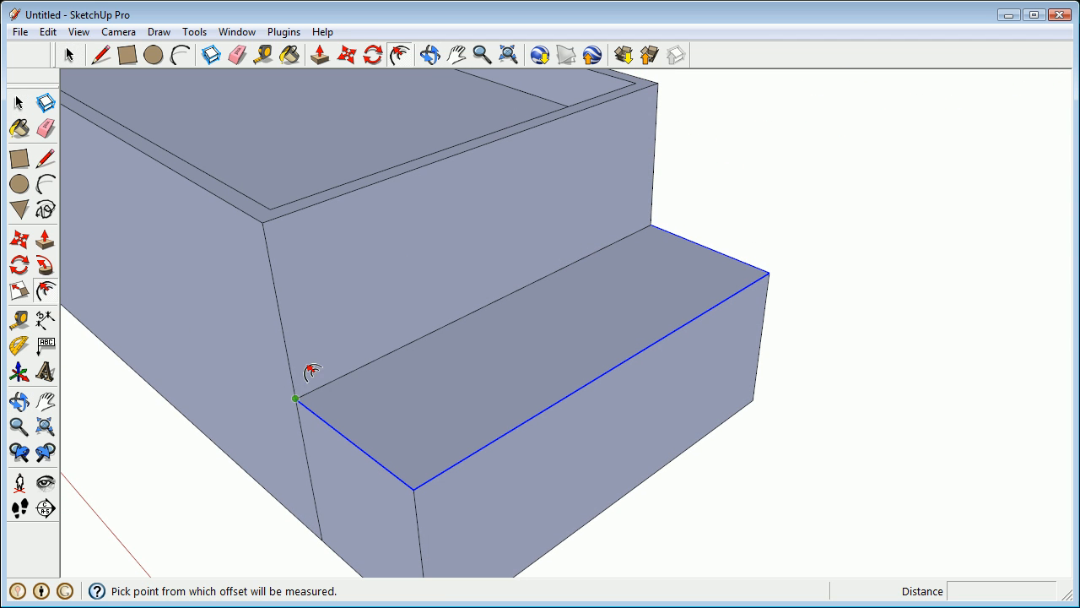
middle_click_drag(348, 419, 338, 476)
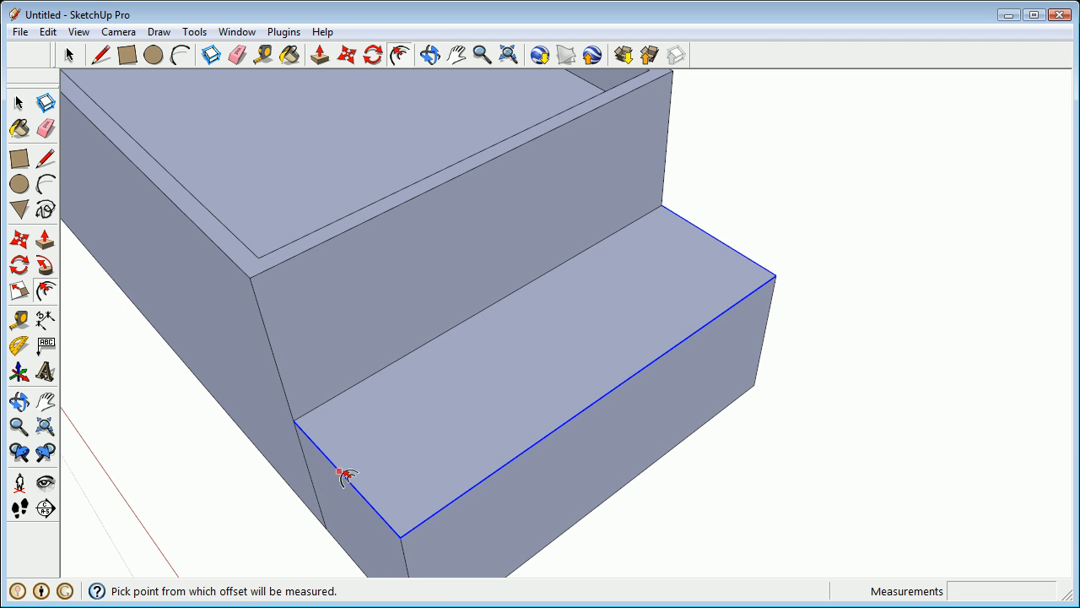
left_click(340, 472)
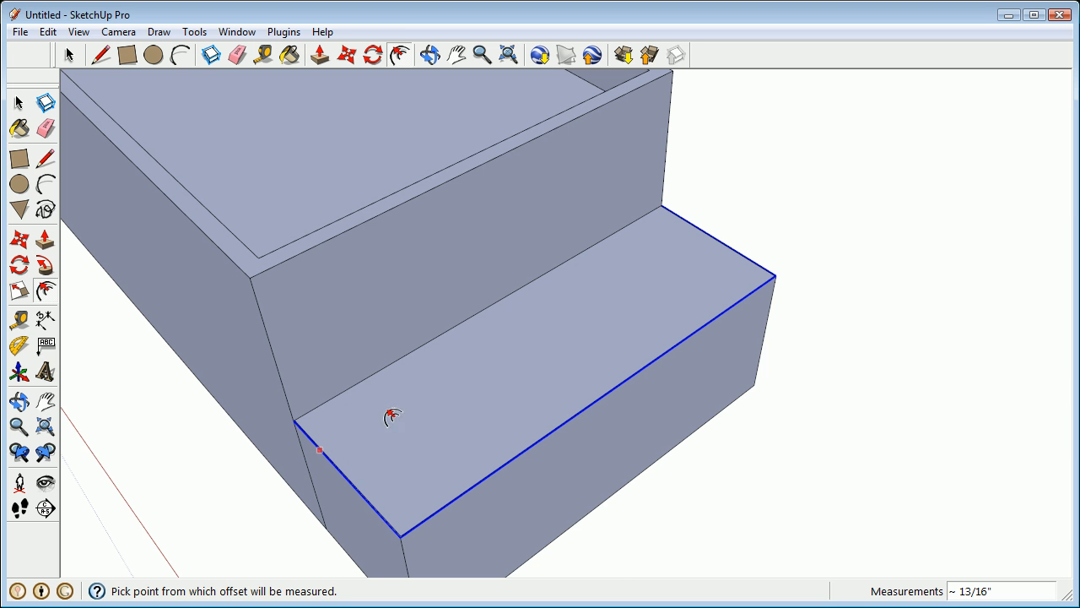
scroll(364, 451, "up", 3)
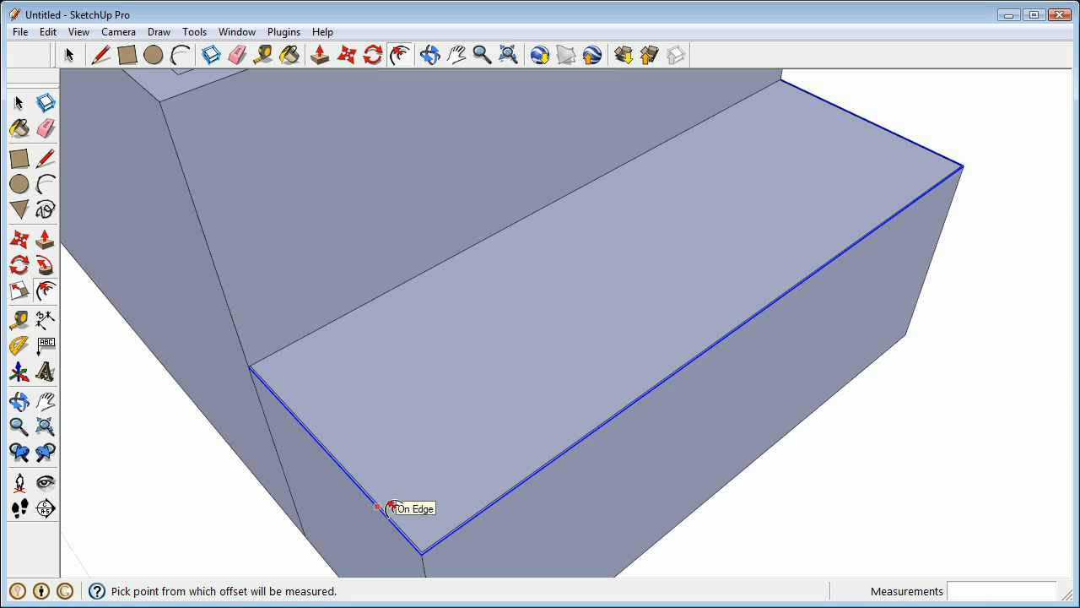
left_click(358, 460)
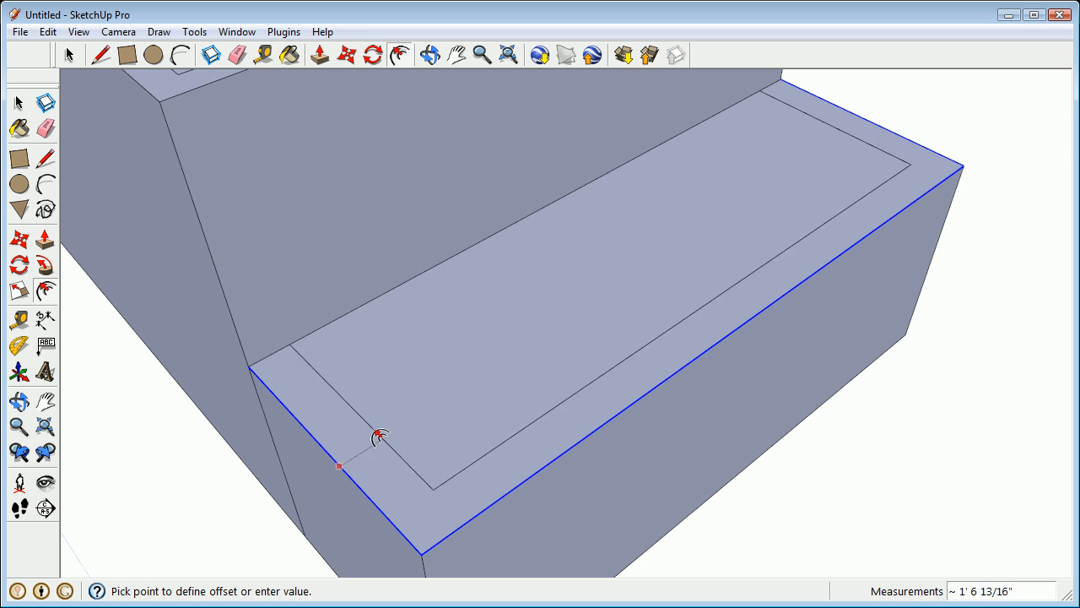
scroll(374, 422, "down", 2)
middle_click_drag(326, 330, 352, 460)
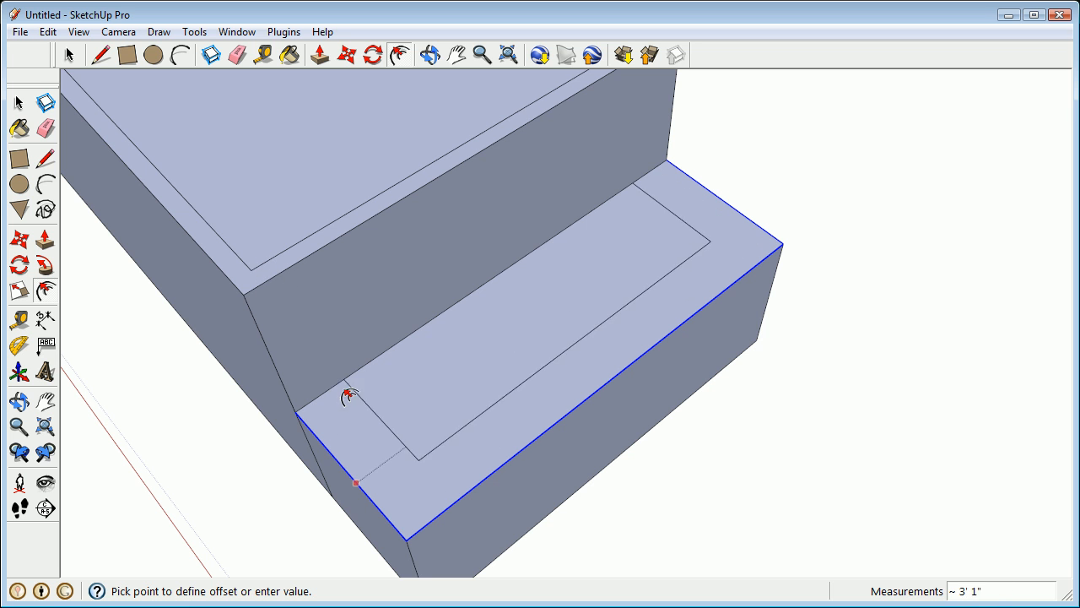
left_click(253, 272)
Pull the three-sided rim on the lower end block up 3'
middle_click_drag(313, 306, 299, 454)
key("p")
left_click(309, 439)
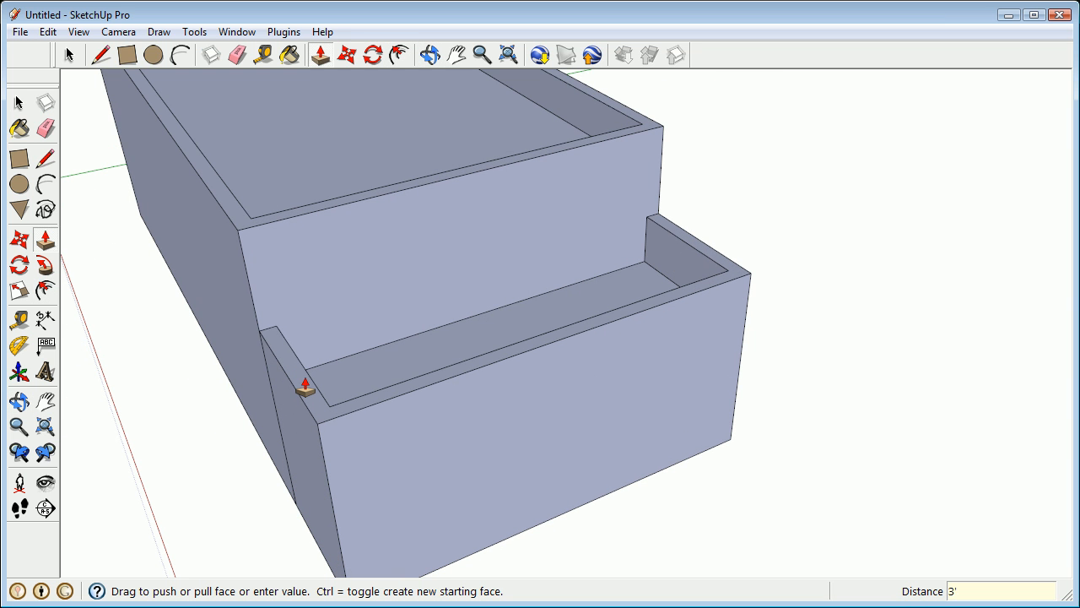
key("Return")
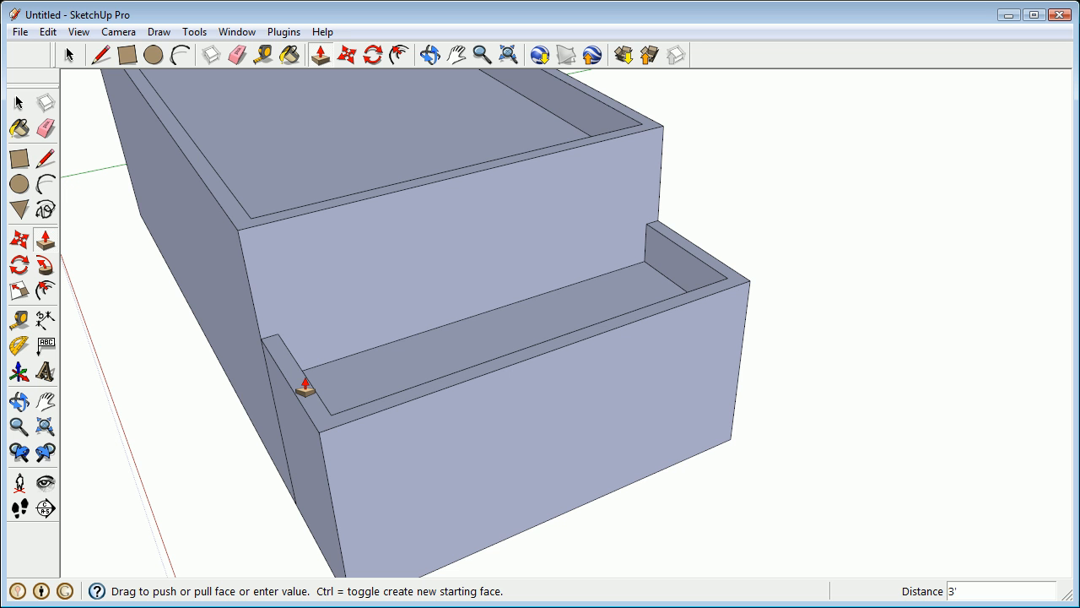
Examine the parapets around both blocks from several sides
middle_click_drag(305, 389, 203, 220)
middle_click_drag(899, 426, 691, 412)
scroll(651, 314, "up", 1)
middle_click_drag(647, 309, 494, 330)
scroll(497, 333, "down", 3)
scroll(472, 329, "up", 2)
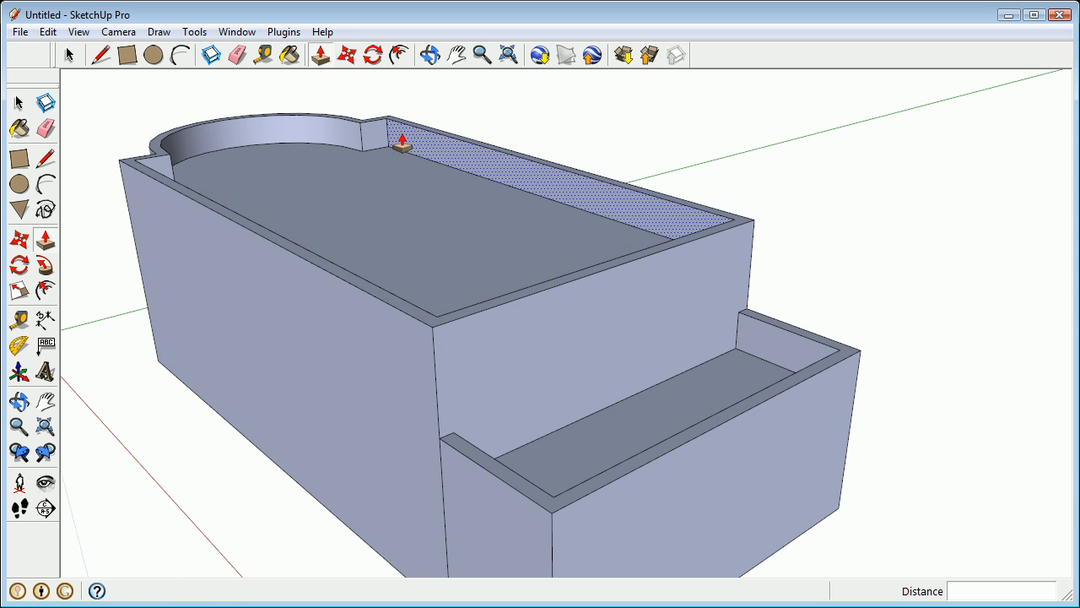
Draw a small stepped moulding profile on the tall block's long wall at its upper end corner, with a lower step about 2 3/8" wide
scroll(342, 338, "up", 6)
middle_click_drag(473, 309, 290, 208)
key("p")
middle_click_drag(374, 386, 423, 416)
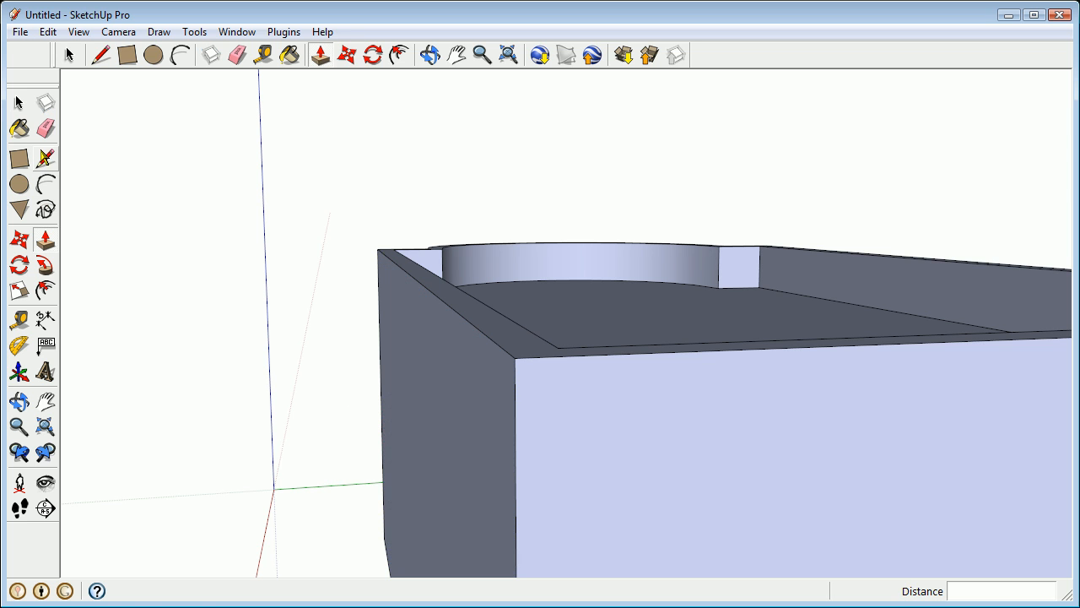
left_click(44, 159)
scroll(515, 357, "up", 2)
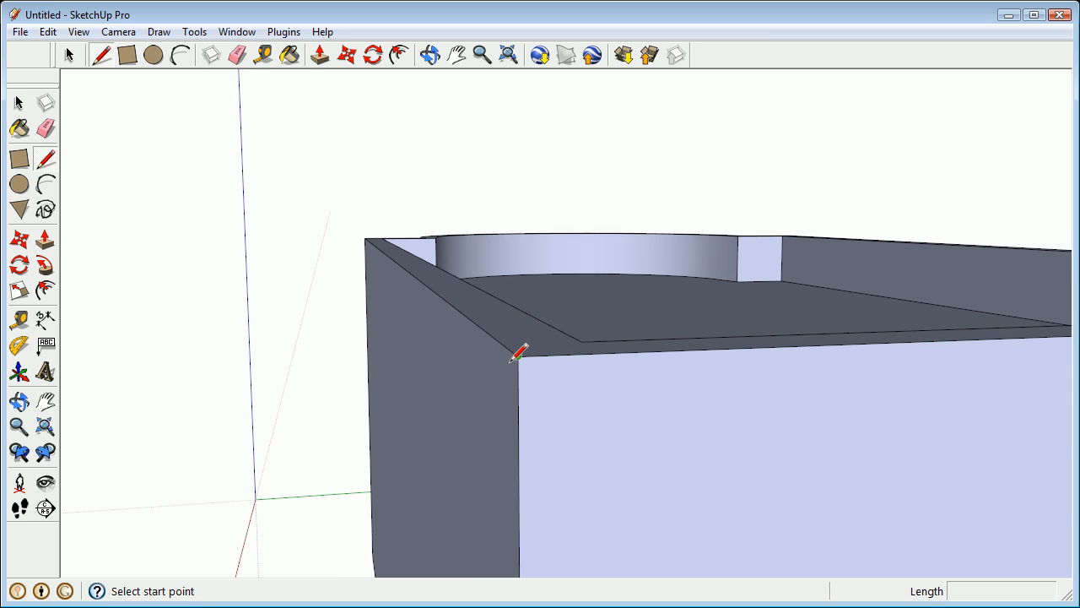
left_click(517, 353)
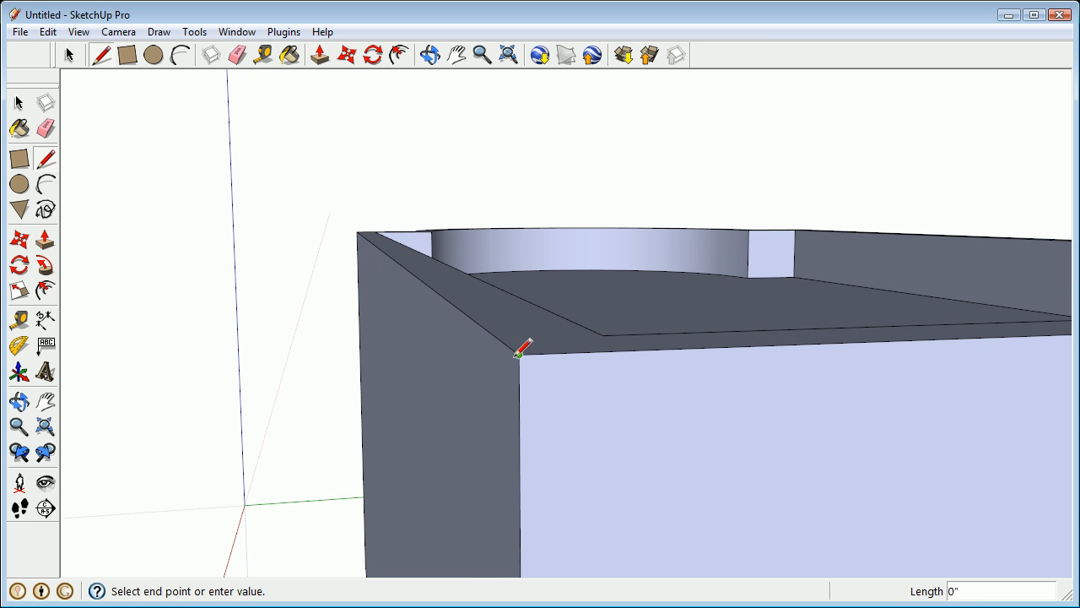
left_click(472, 357)
left_click(472, 398)
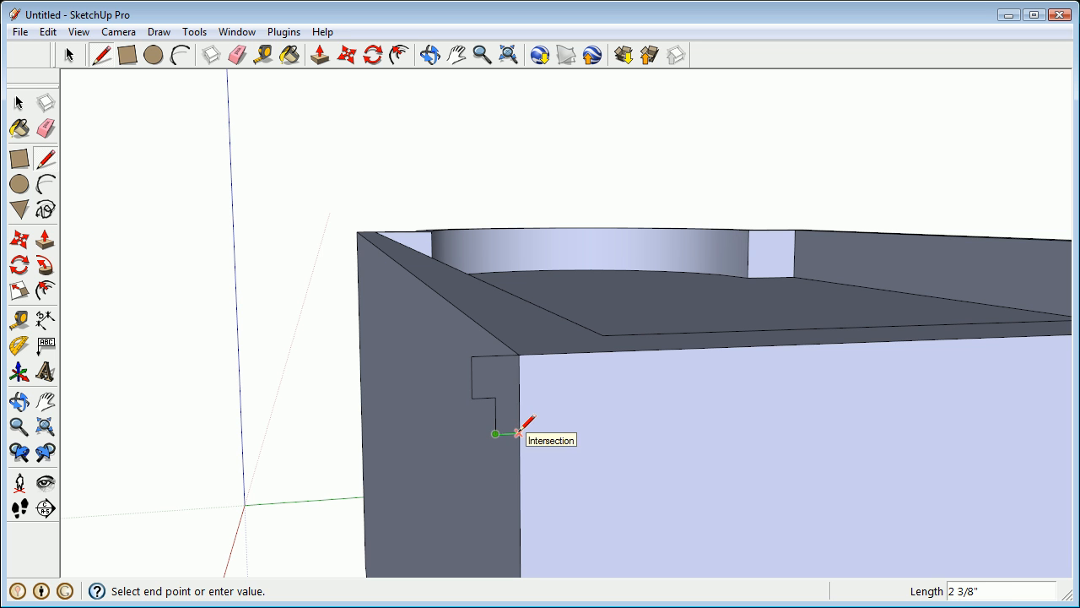
left_click(519, 433)
Sweep the stepped profile around the tall block's upper outer edge with Follow Me
mouse_move(445, 393)
middle_mouse_down()
mouse_move(369, 467)
mouse_move(615, 434)
mouse_move(555, 330)
mouse_move(416, 417)
mouse_move(608, 439)
mouse_move(897, 444)
mouse_move(1068, 428)
mouse_move(653, 480)
mouse_move(480, 458)
mouse_move(467, 440)
mouse_move(529, 457)
middle_mouse_up()
mouse_move(494, 407)
middle_mouse_down()
mouse_move(403, 359)
mouse_move(404, 347)
mouse_move(478, 441)
mouse_move(444, 372)
mouse_move(449, 353)
mouse_move(468, 432)
middle_mouse_up()
key("space")
left_click(430, 338)
scroll(444, 498, "up", 3)
left_click(46, 268)
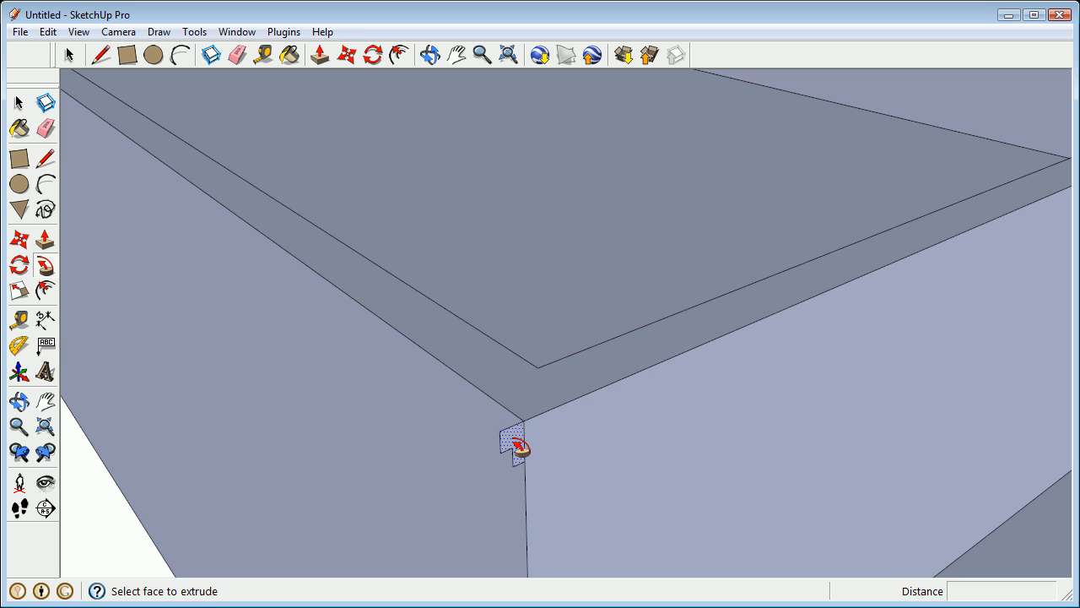
left_click(521, 448)
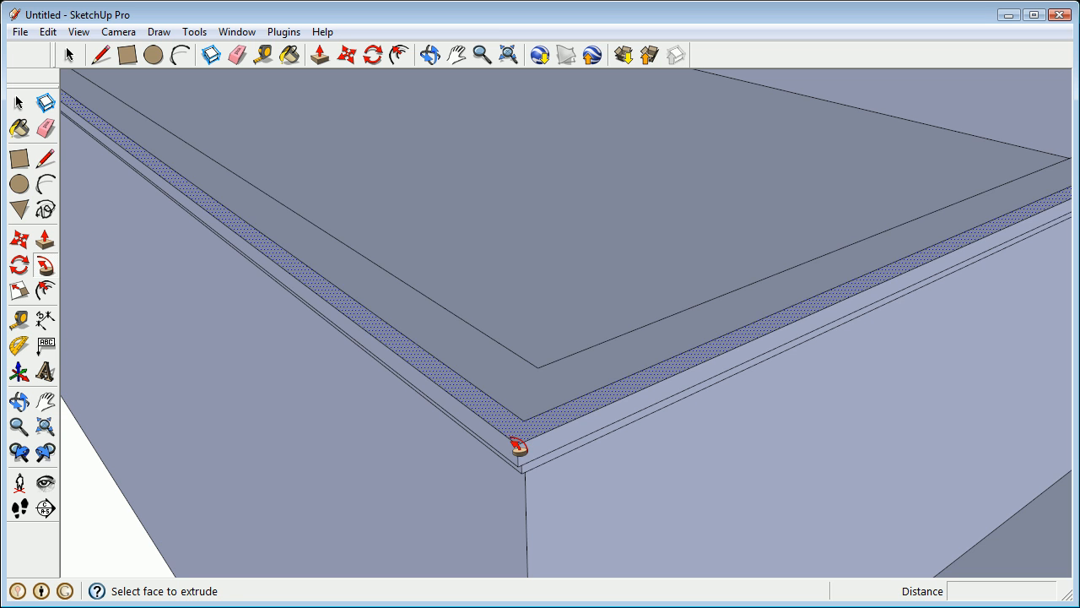
Undo the Follow Me sweep, leaving the stepped profile at the tall block's corner
middle_click_drag(499, 463, 593, 325)
key("ctrl+z")
middle_click_drag(521, 347, 493, 391)
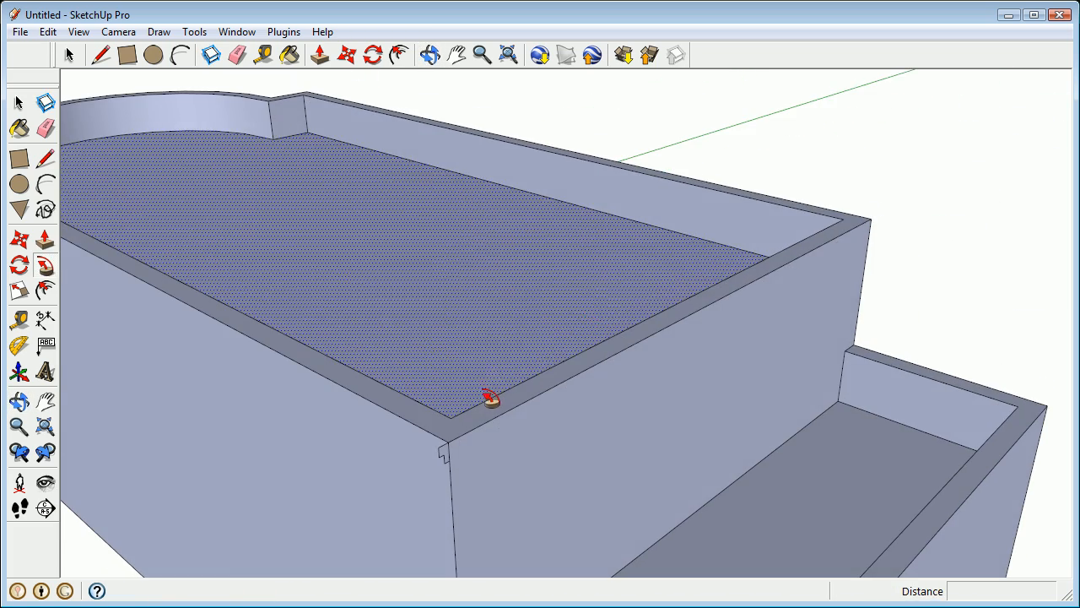
scroll(450, 470, "up", 3)
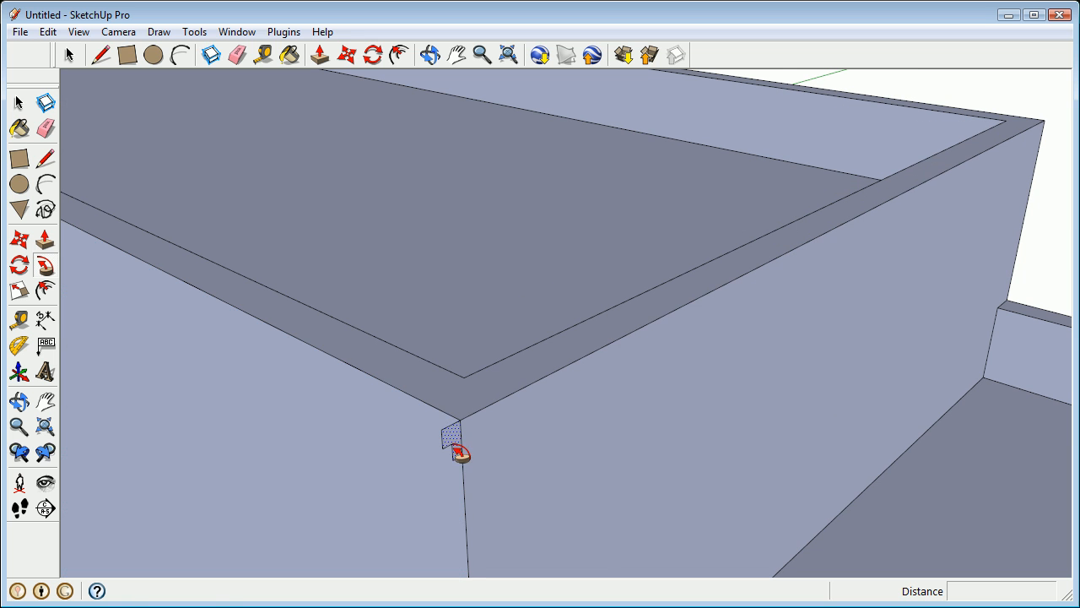
Sweep the stepped profile manually along the tall block's upper outer edge, around the rounded end and back to the starting corner, with Follow Me
left_click(459, 441)
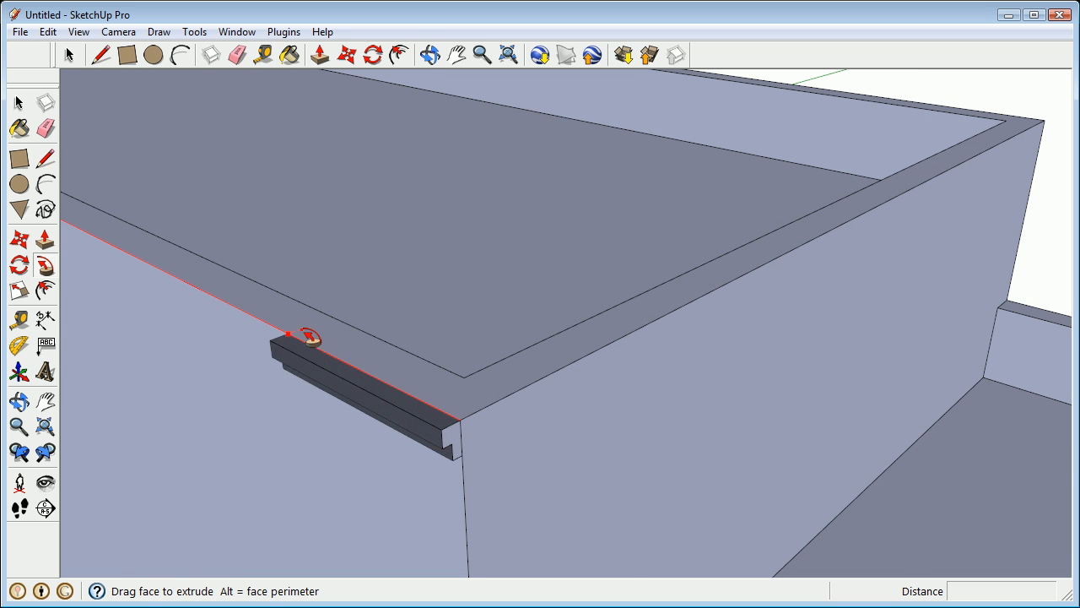
middle_click_drag(323, 359, 757, 522, "shift")
middle_click_drag(169, 263, 964, 420)
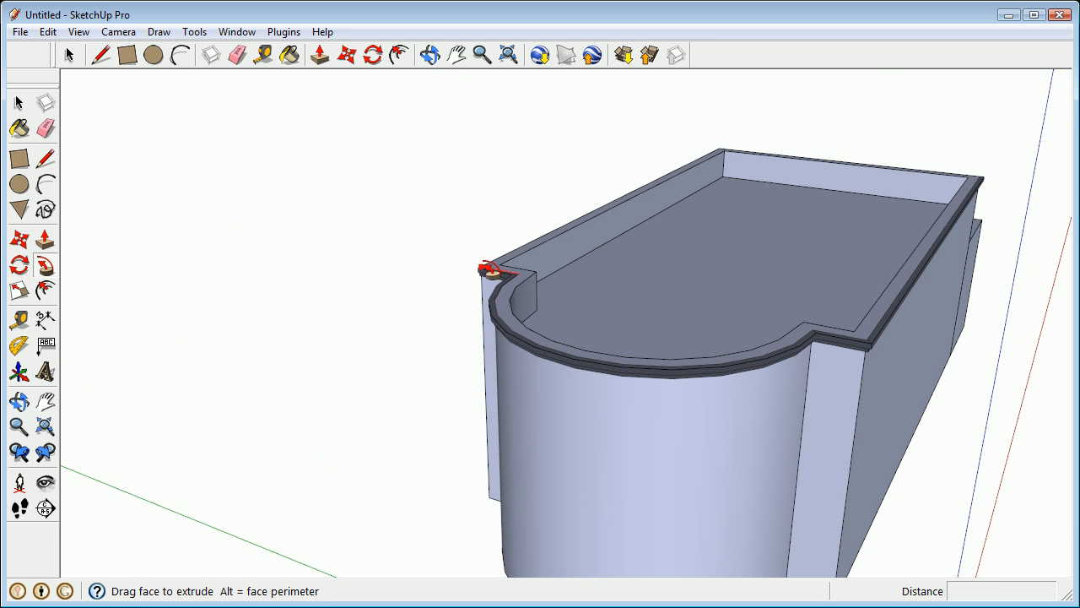
scroll(740, 149, "up", 5)
middle_click_drag(740, 150, 610, 249)
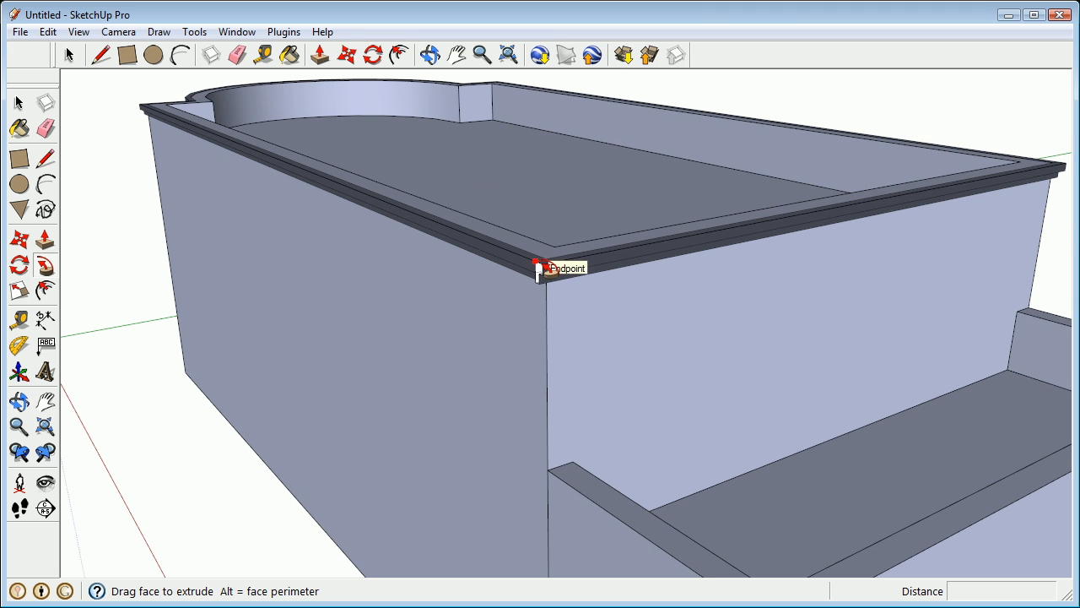
scroll(558, 273, "up", 6)
Draw an upright door rectangle about 3' 9" wide on the tall block's long wall, starting from the wall's base edge
middle_click_drag(535, 340, 654, 319)
key("r")
scroll(481, 456, "up", 1)
left_click(494, 475)
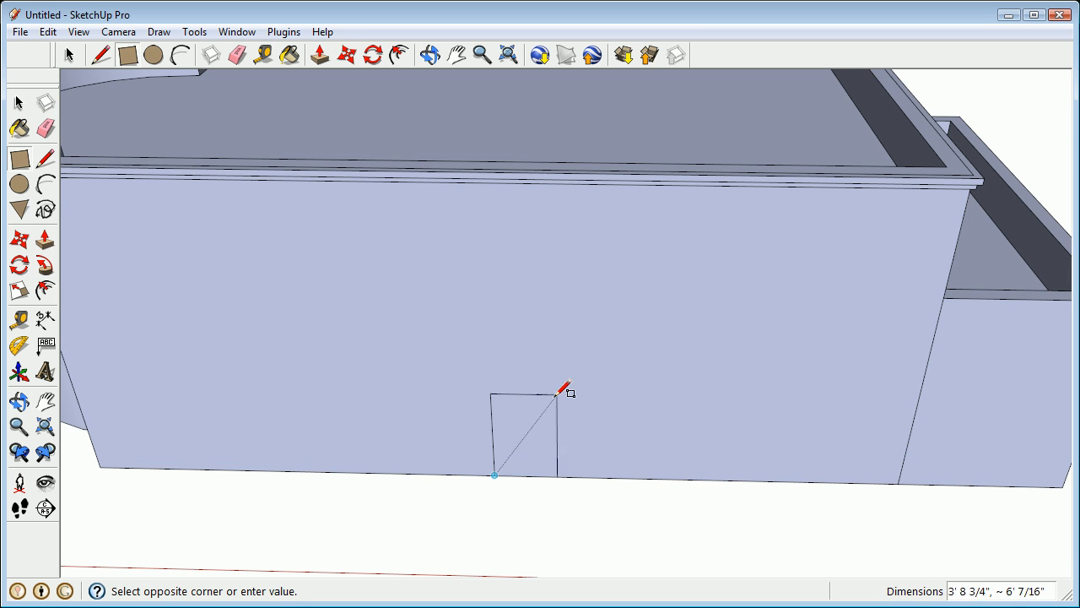
left_click(560, 346)
middle_click_drag(574, 337, 448, 412)
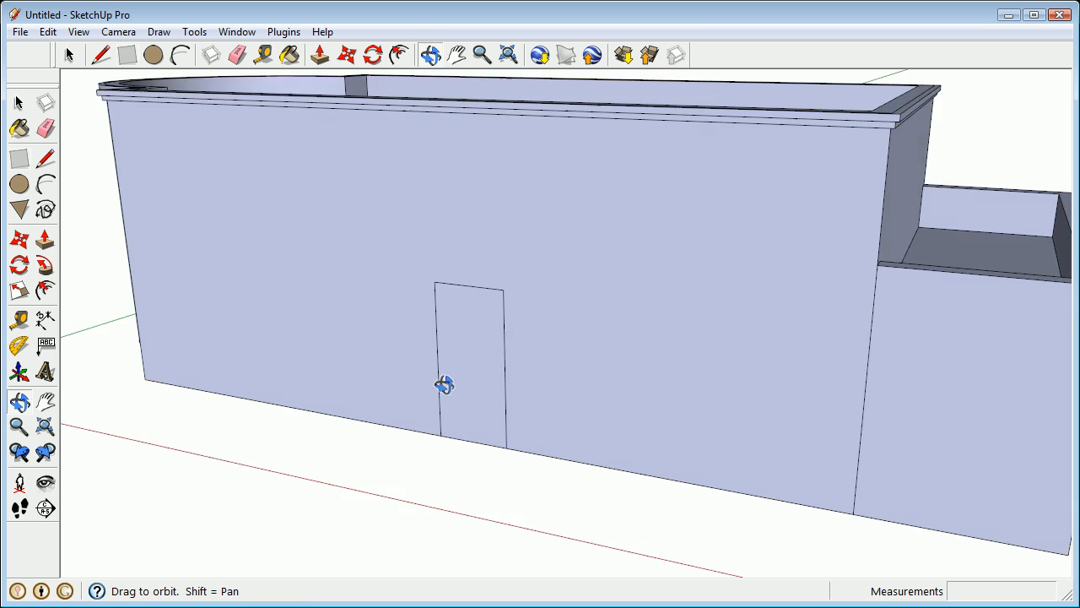
scroll(469, 385, "up", 3)
middle_click_drag(474, 359, 507, 388)
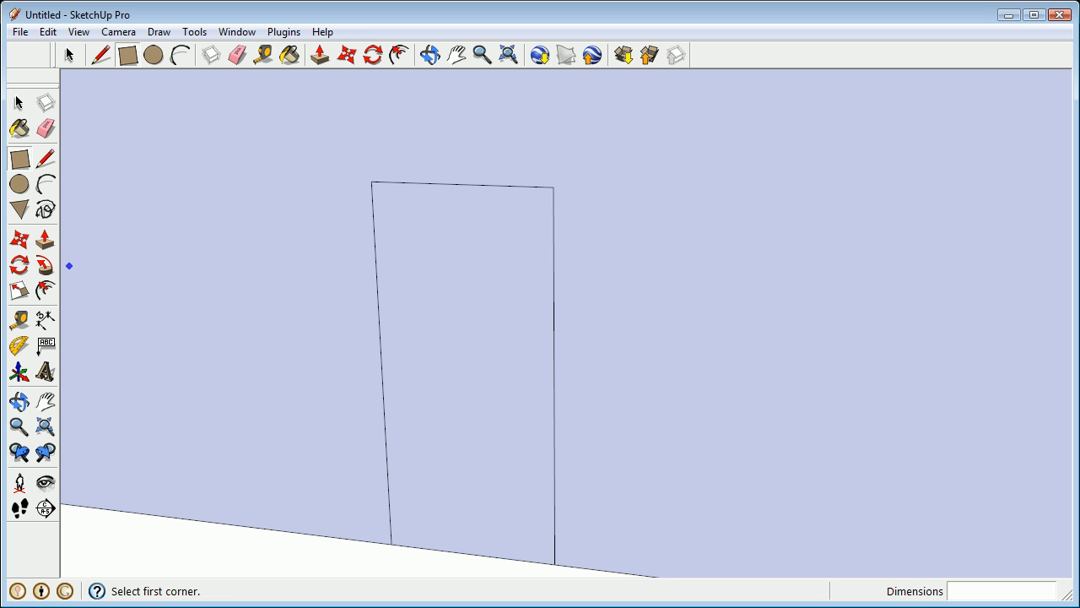
Offset the door outline slightly outward as a frame border and erase the border edges below the wall's base
left_click(46, 291)
left_click(542, 217)
left_click(578, 215)
middle_click_drag(571, 215, 500, 361)
scroll(449, 430, "up", 1)
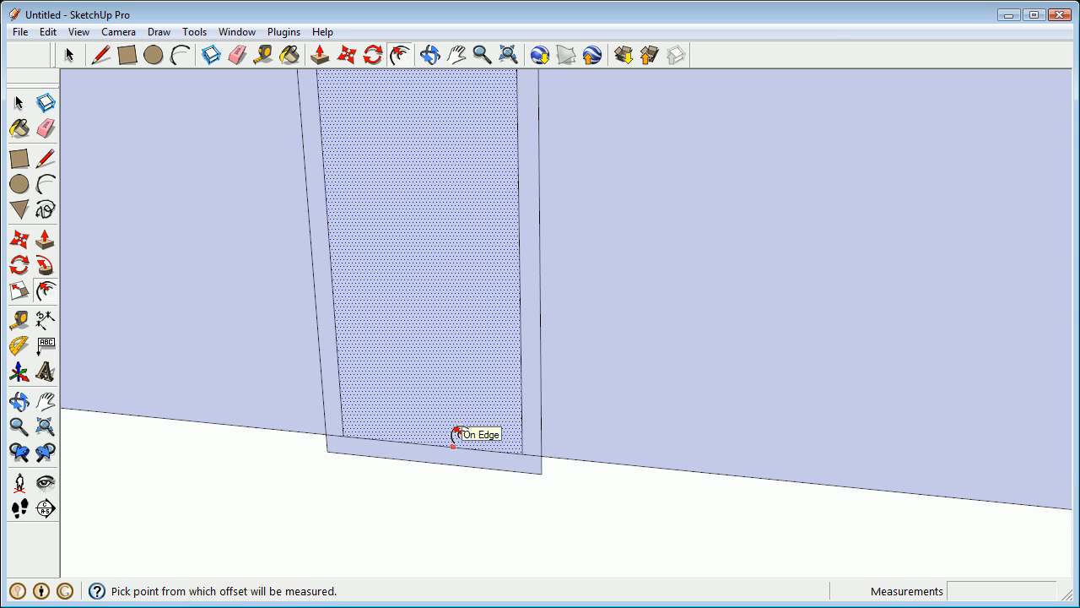
key("e")
left_click_drag(550, 470, 409, 466)
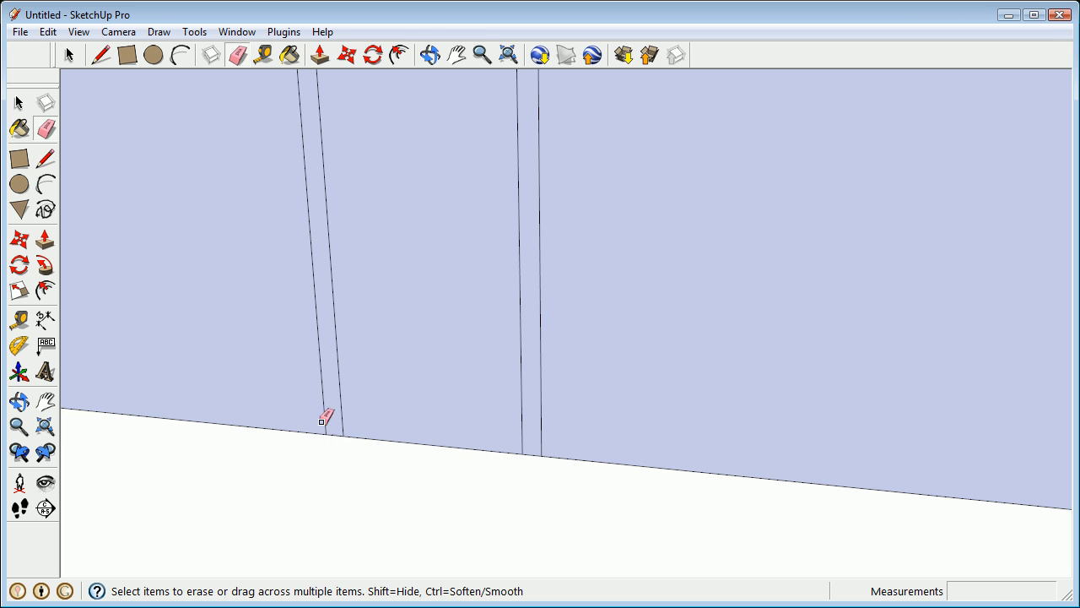
Push/Pull the door frame border a short distance out from the wall
scroll(380, 359, "down", 4)
scroll(371, 338, "up", 4)
middle_click_drag(371, 338, 385, 356)
middle_click_drag(499, 259, 488, 293)
key("p")
left_click(521, 190)
left_click(521, 197)
middle_click_drag(475, 229, 658, 248)
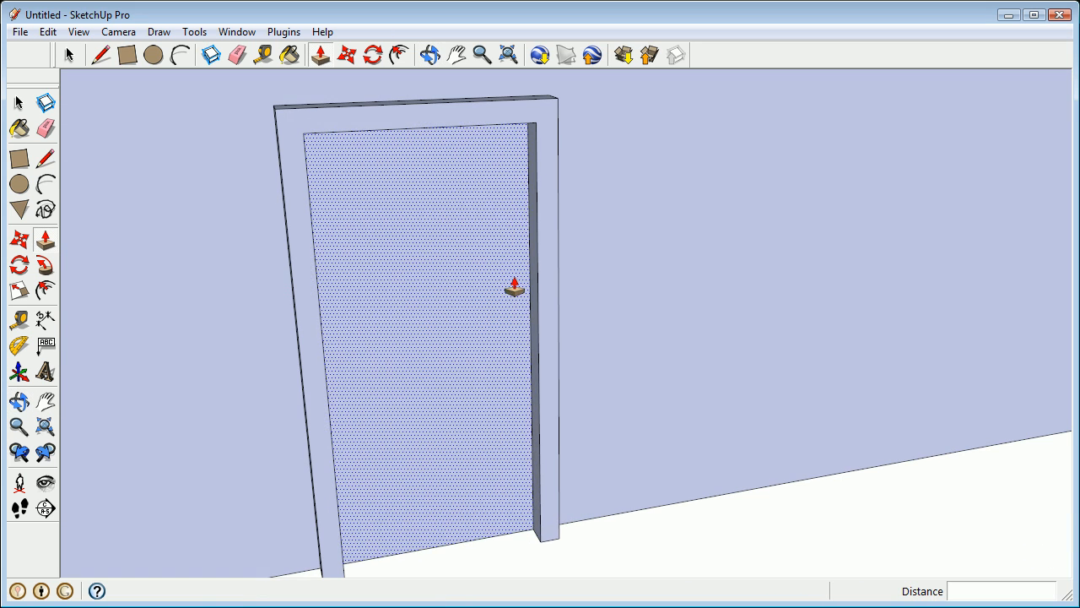
Draw a small doorknob circle on the door face near one side of the frame, around mid-height
left_click(20, 191)
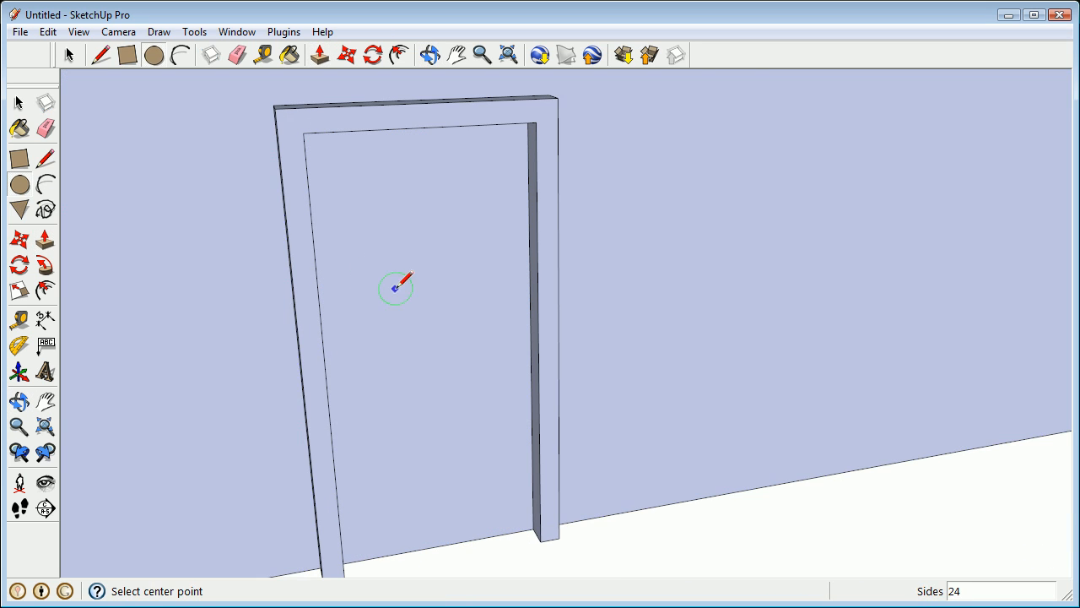
left_click(513, 324)
middle_click_drag(509, 324, 369, 369)
scroll(405, 359, "up", 2)
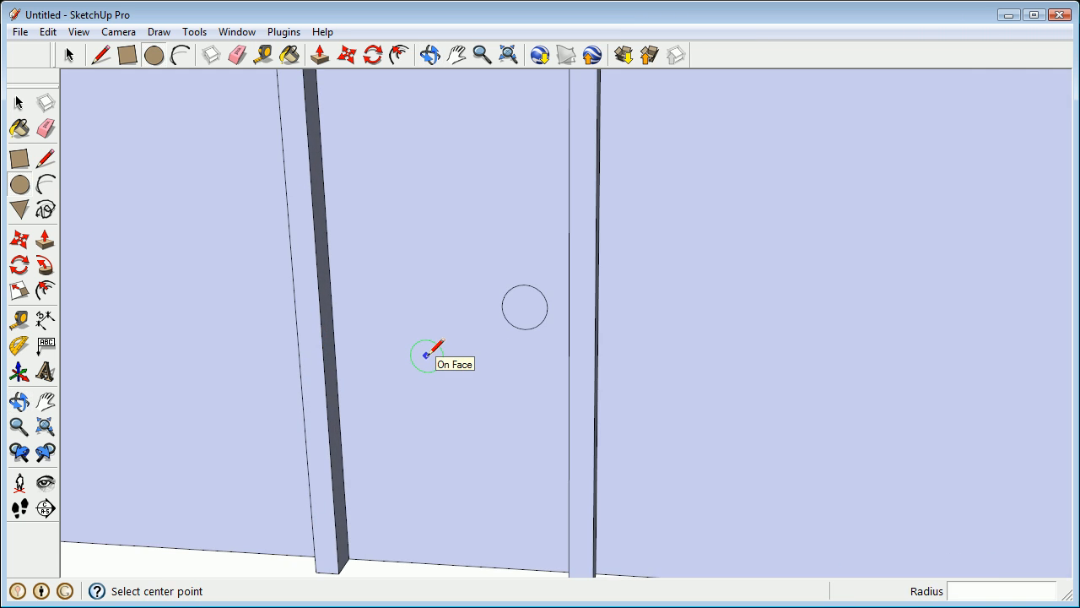
scroll(355, 355, "down", 10)
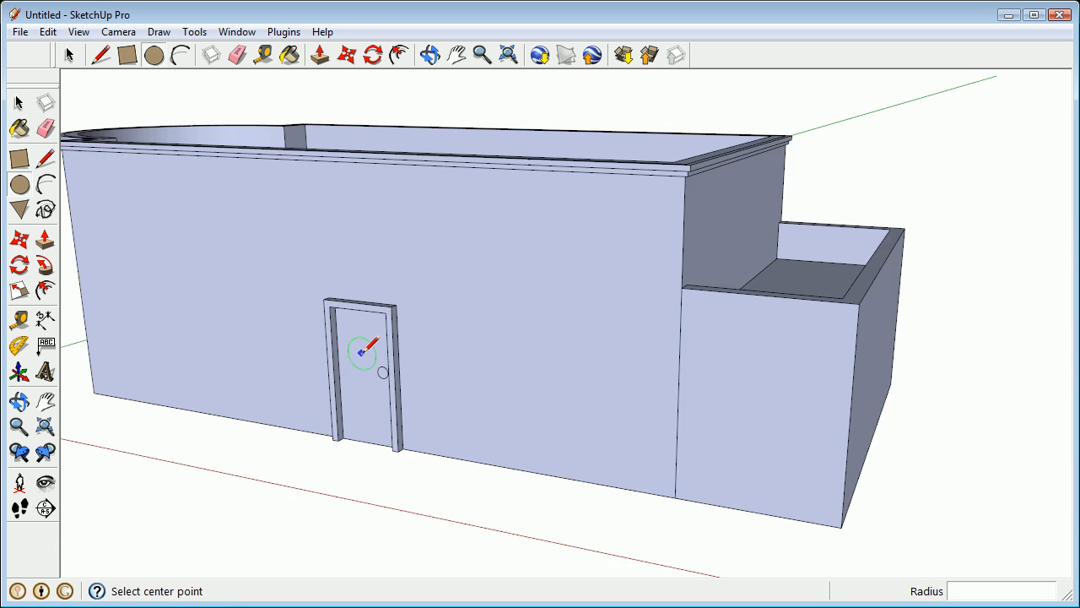
middle_click_drag(363, 350, 302, 355)
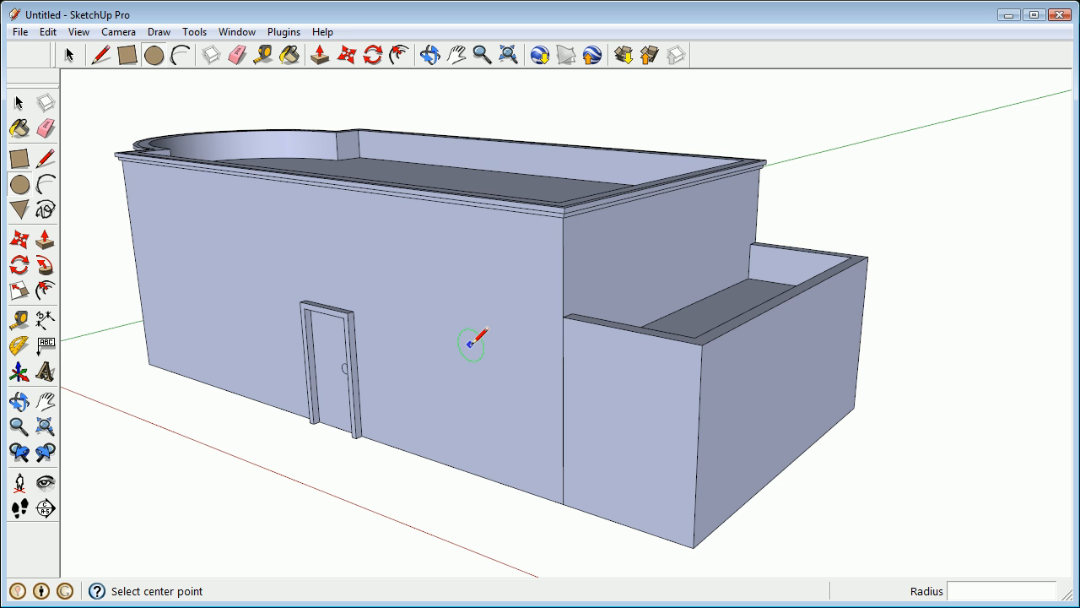
middle_click_drag(502, 357, 582, 226)
key("c")
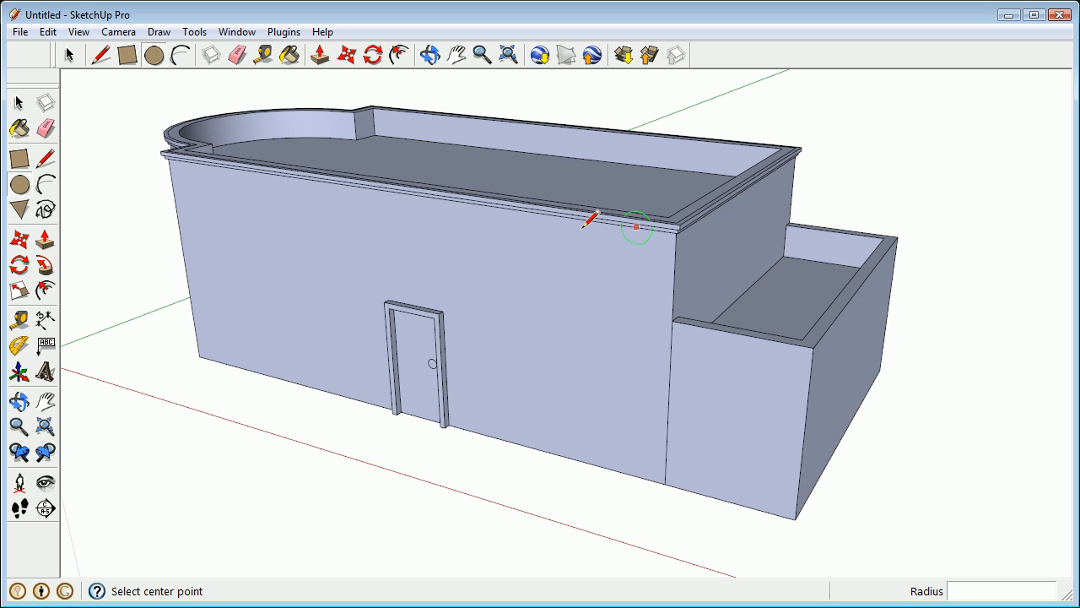